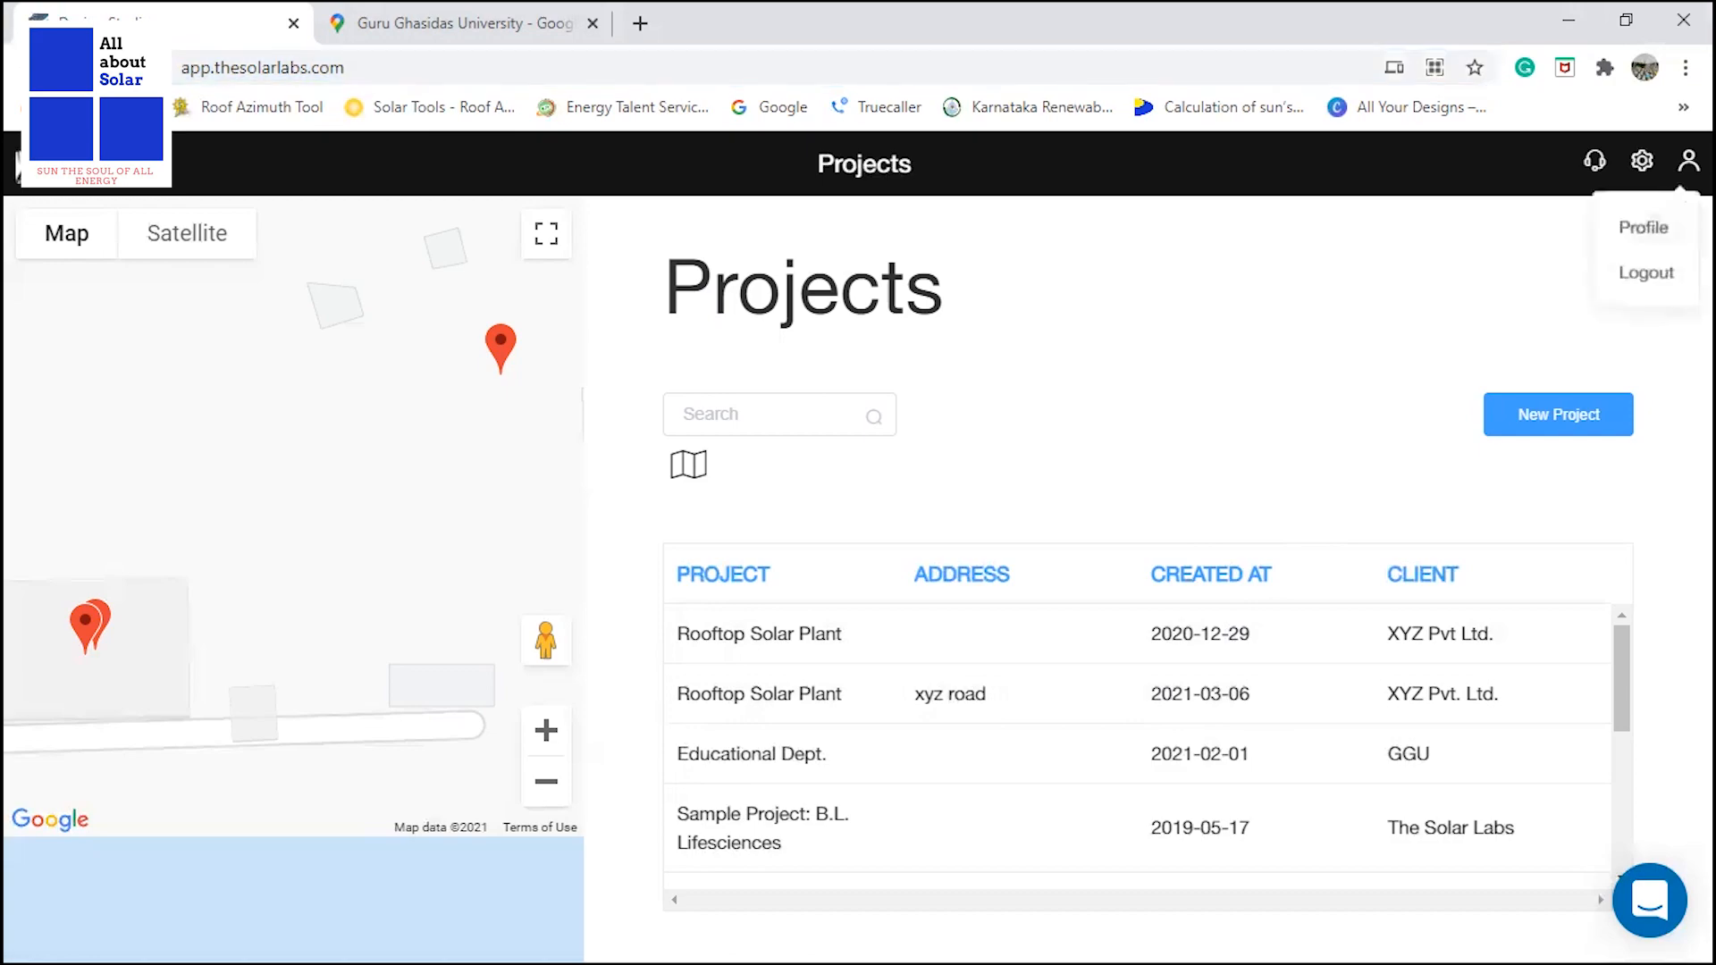
View the user profile details and return to the projects list.
left_click(1644, 228)
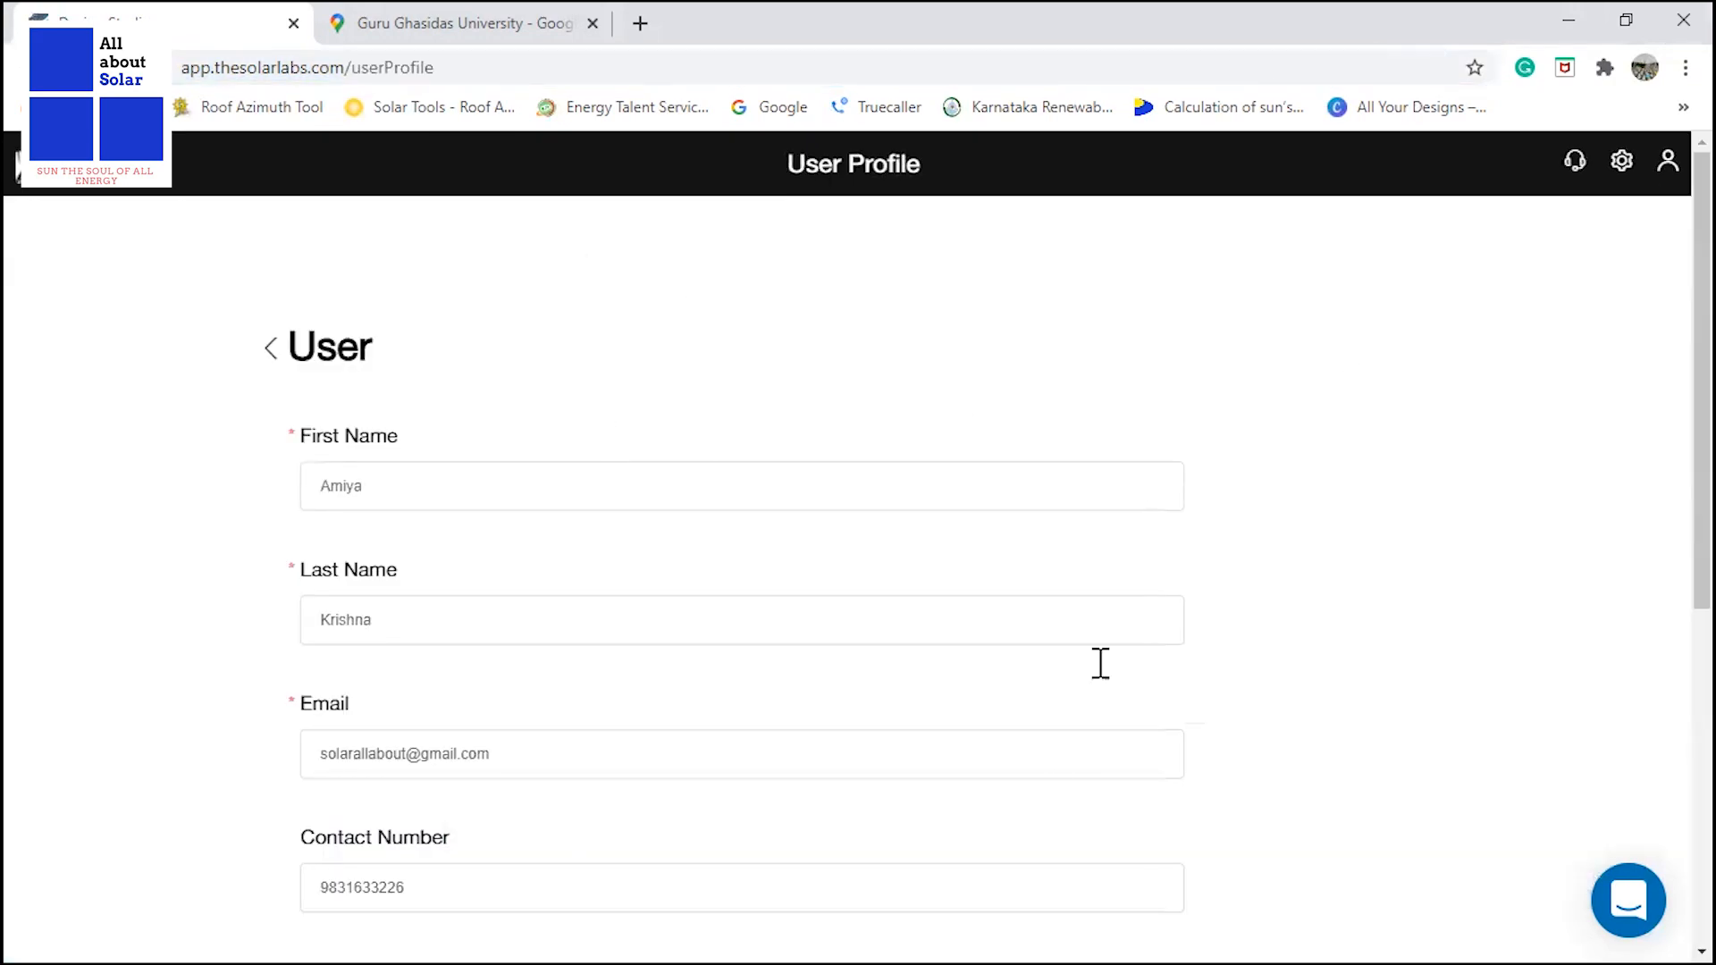
left_click(46, 187)
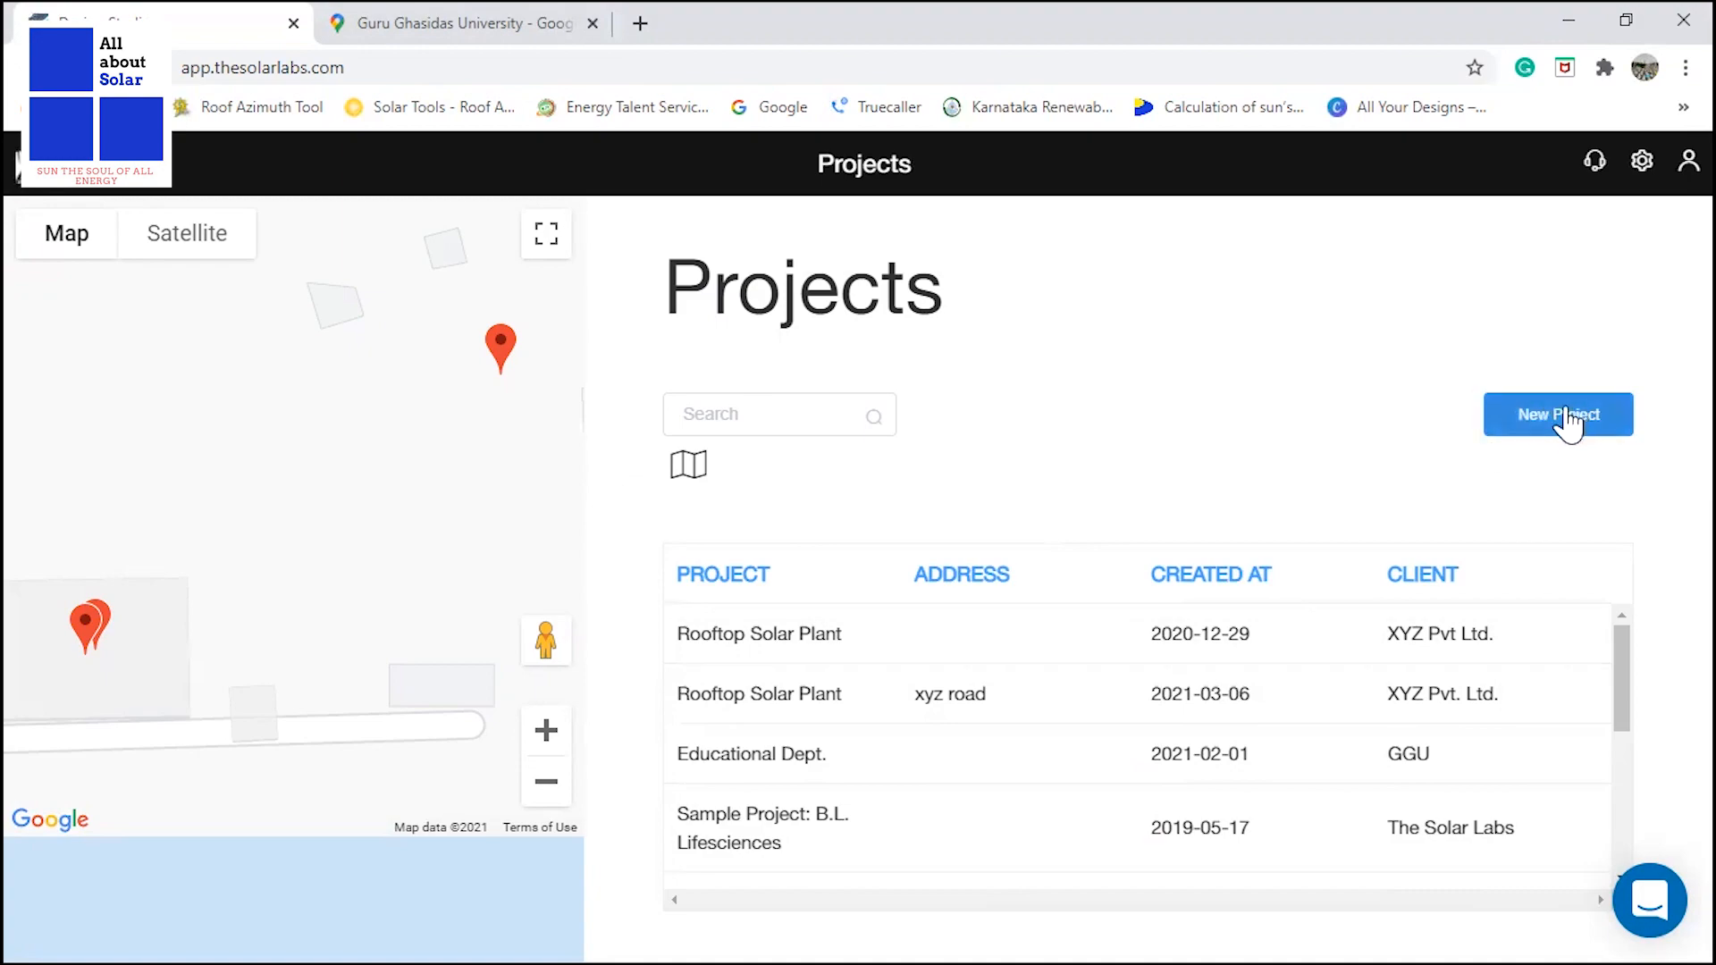
Start a new project named Rooftop Solar Plant with client XYZ Pvt. Ltd., leaving the contact number, email and address blank.
left_click(1547, 435)
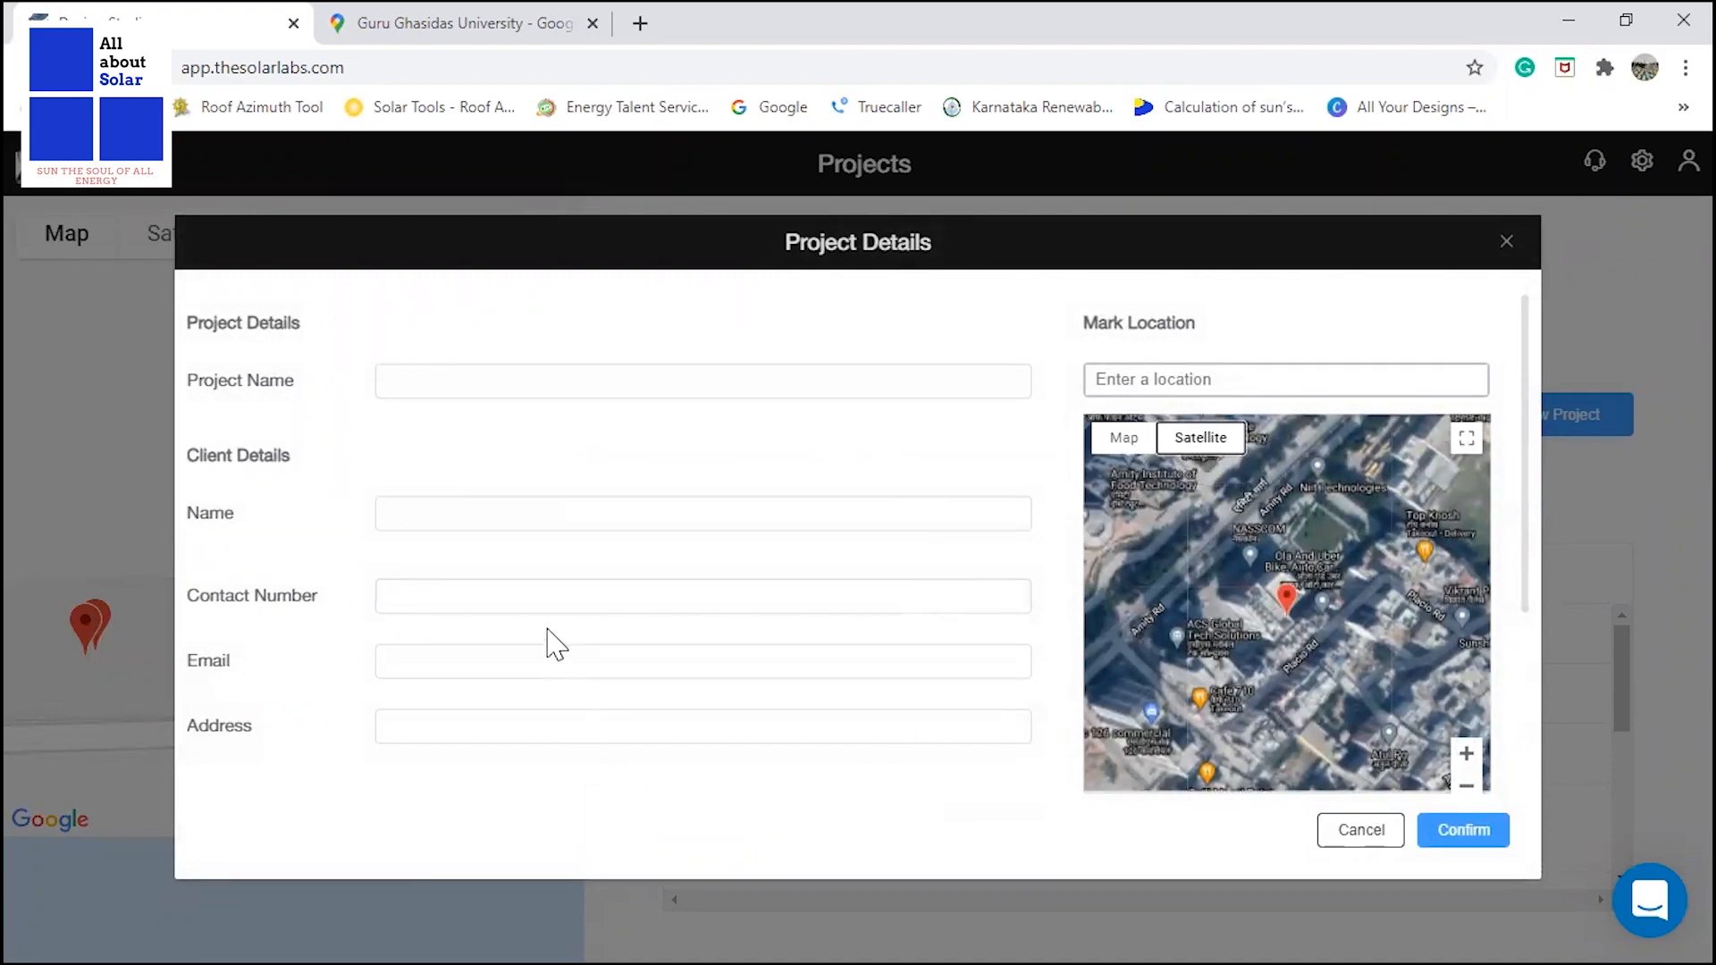
left_click(465, 380)
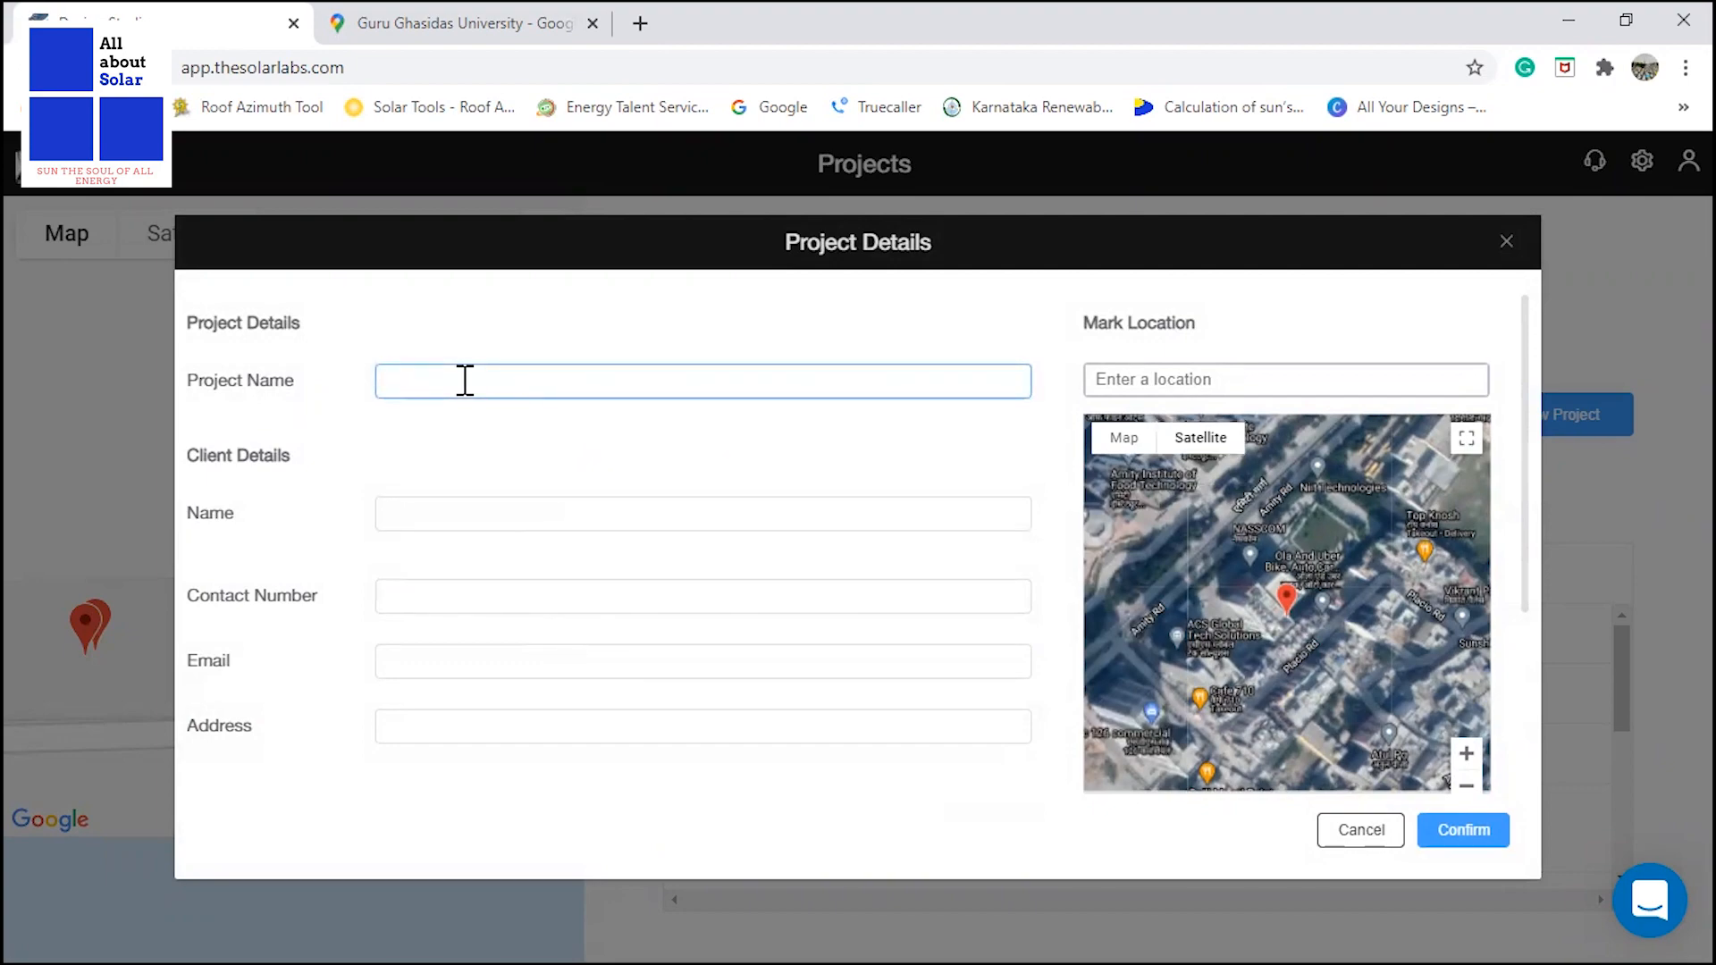
type("Rooftop Solar Plant")
left_click(464, 501)
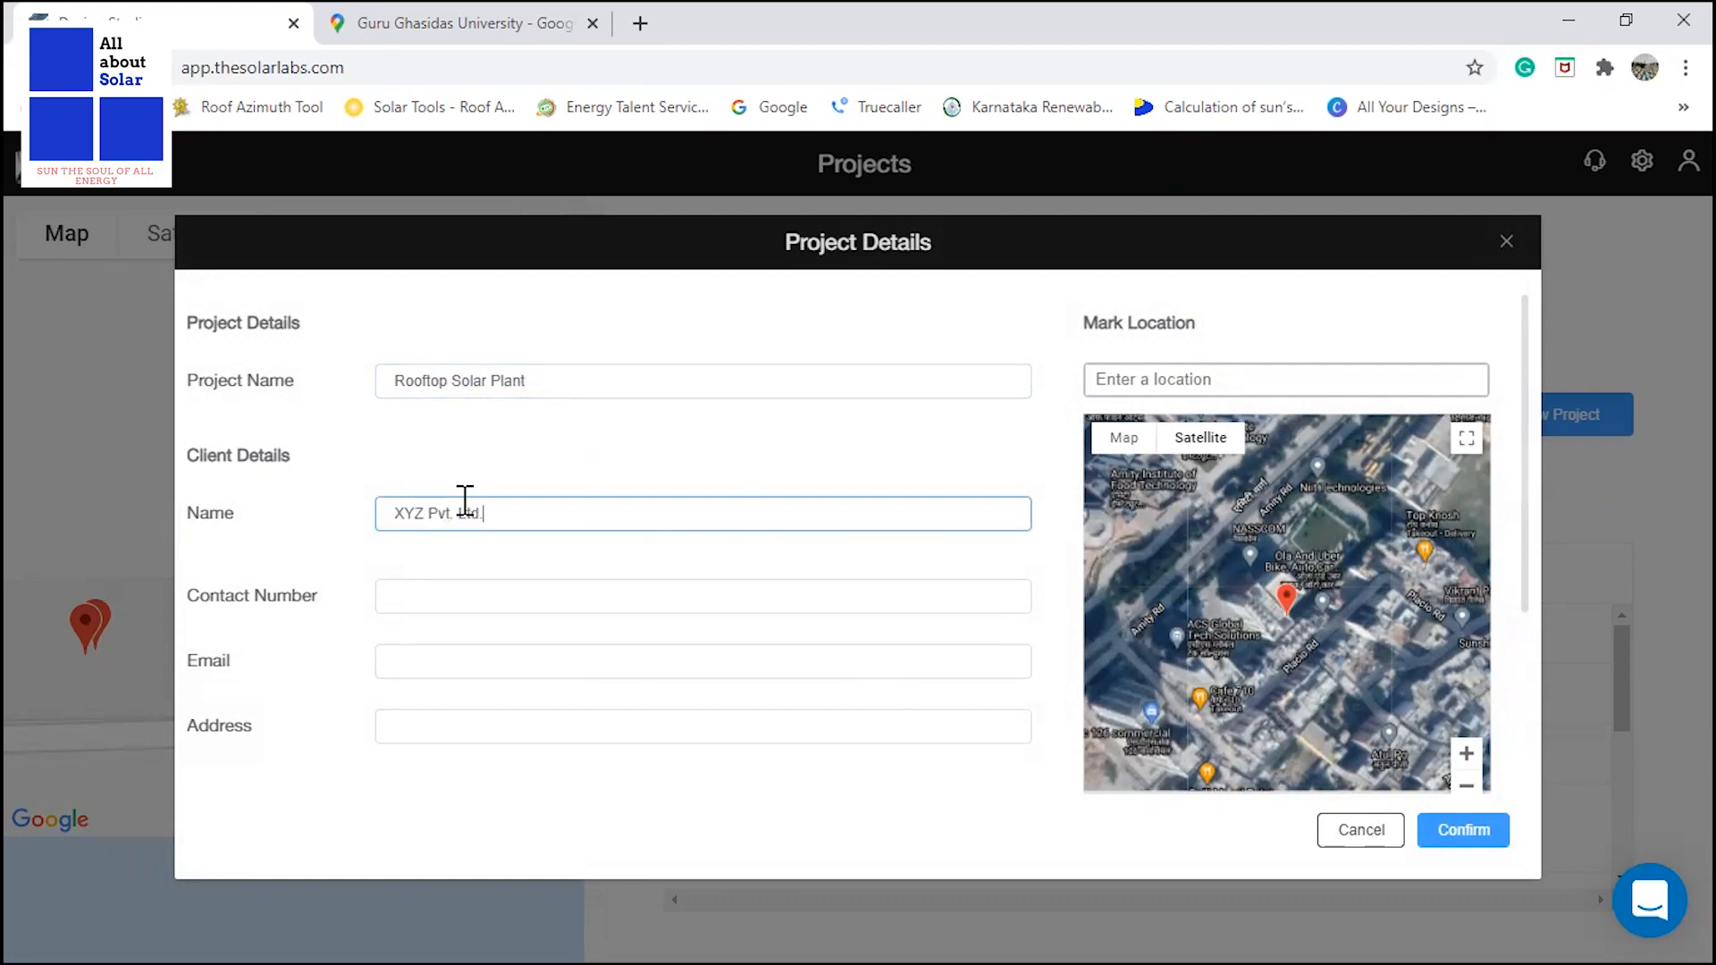
left_click(449, 594)
left_click(447, 661)
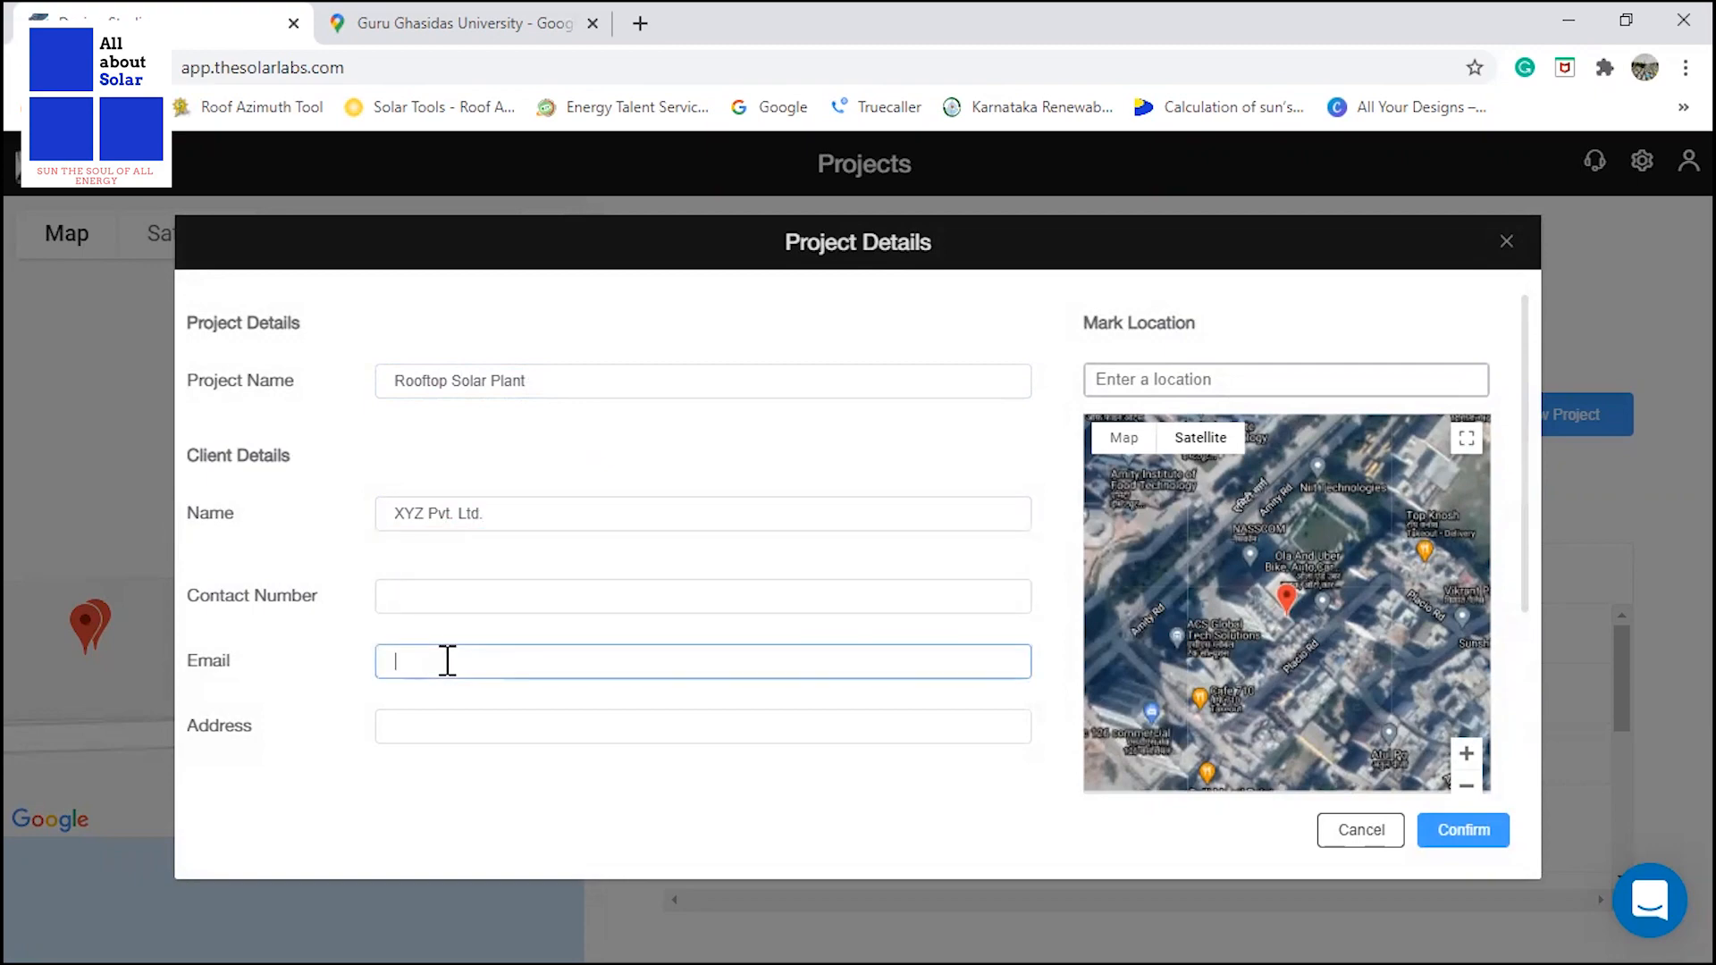
left_click(421, 727)
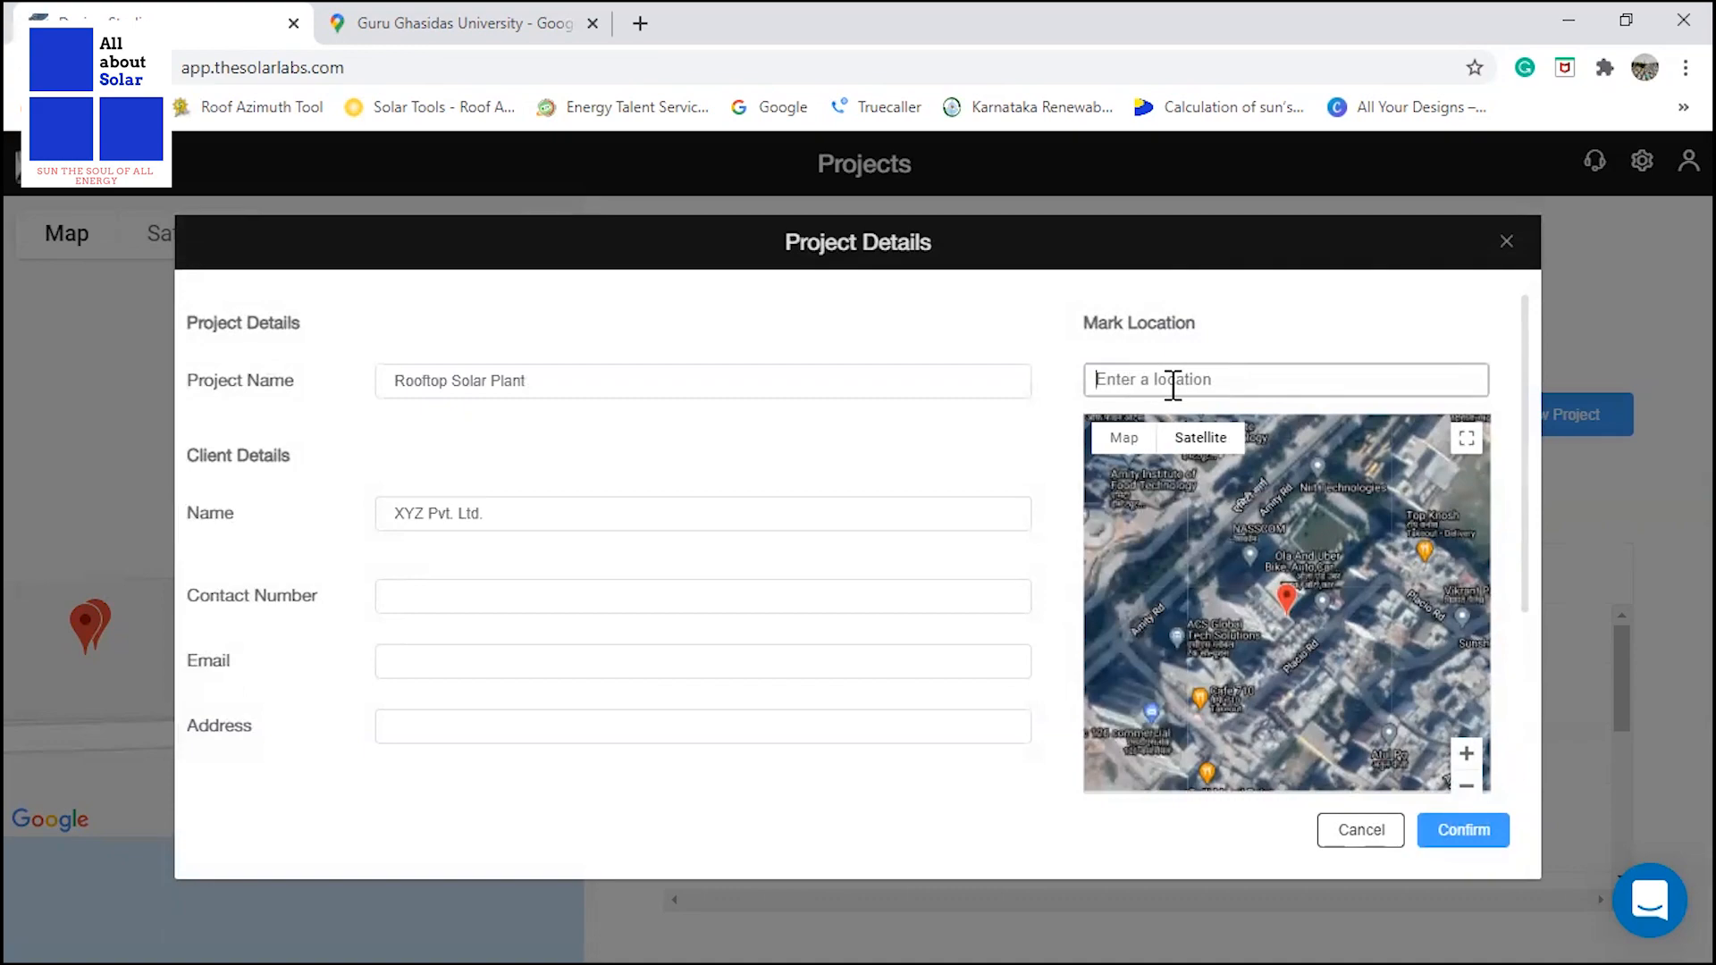
Switch to Google Maps, clear the university search and bring up the coordinates of a point on the NEW IT WORKSHOP roof.
left_click(496, 33)
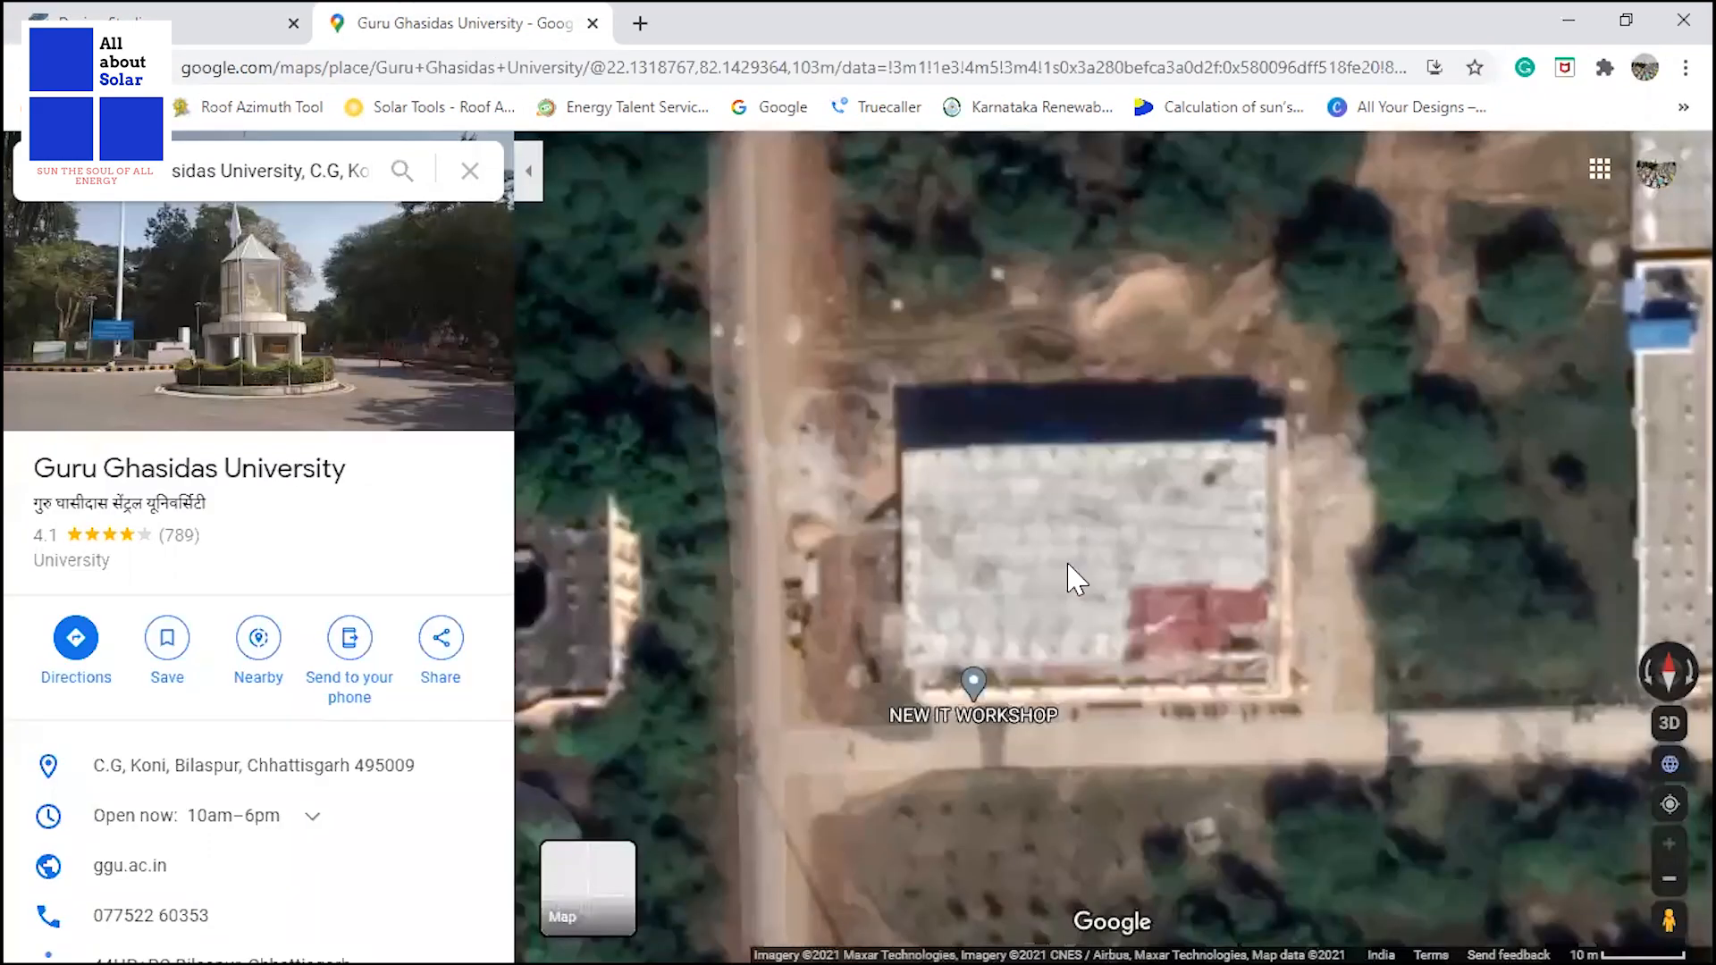
left_click(470, 170)
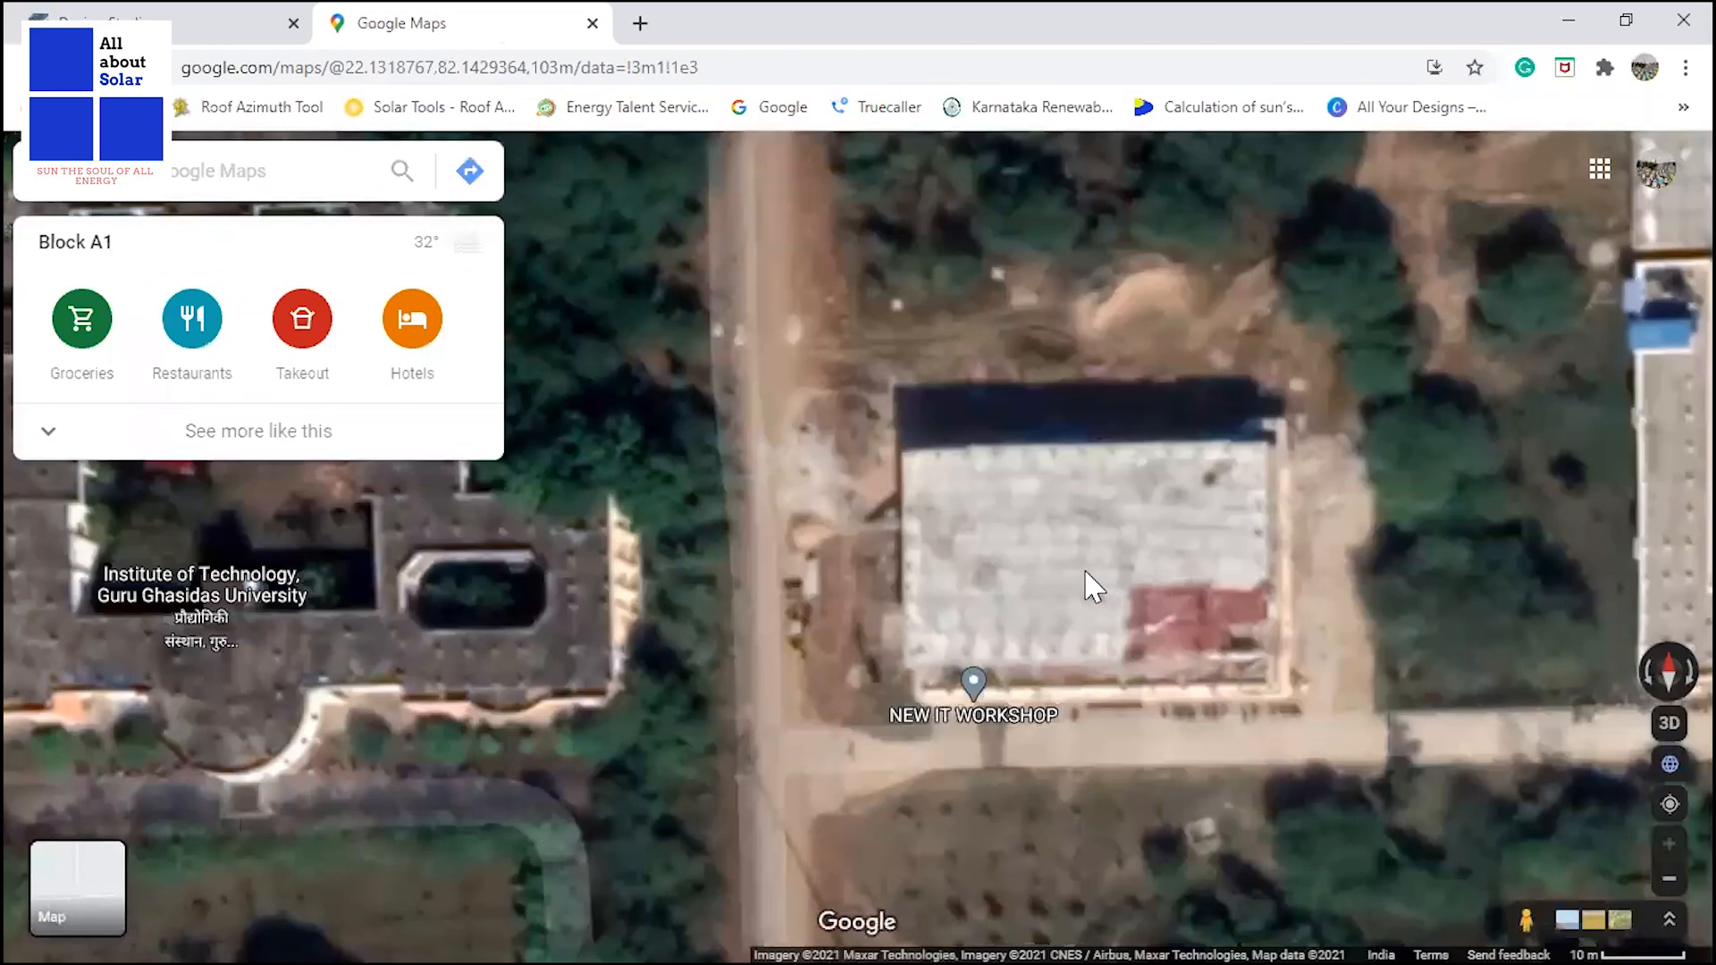
left_click_drag(1158, 602, 1126, 601)
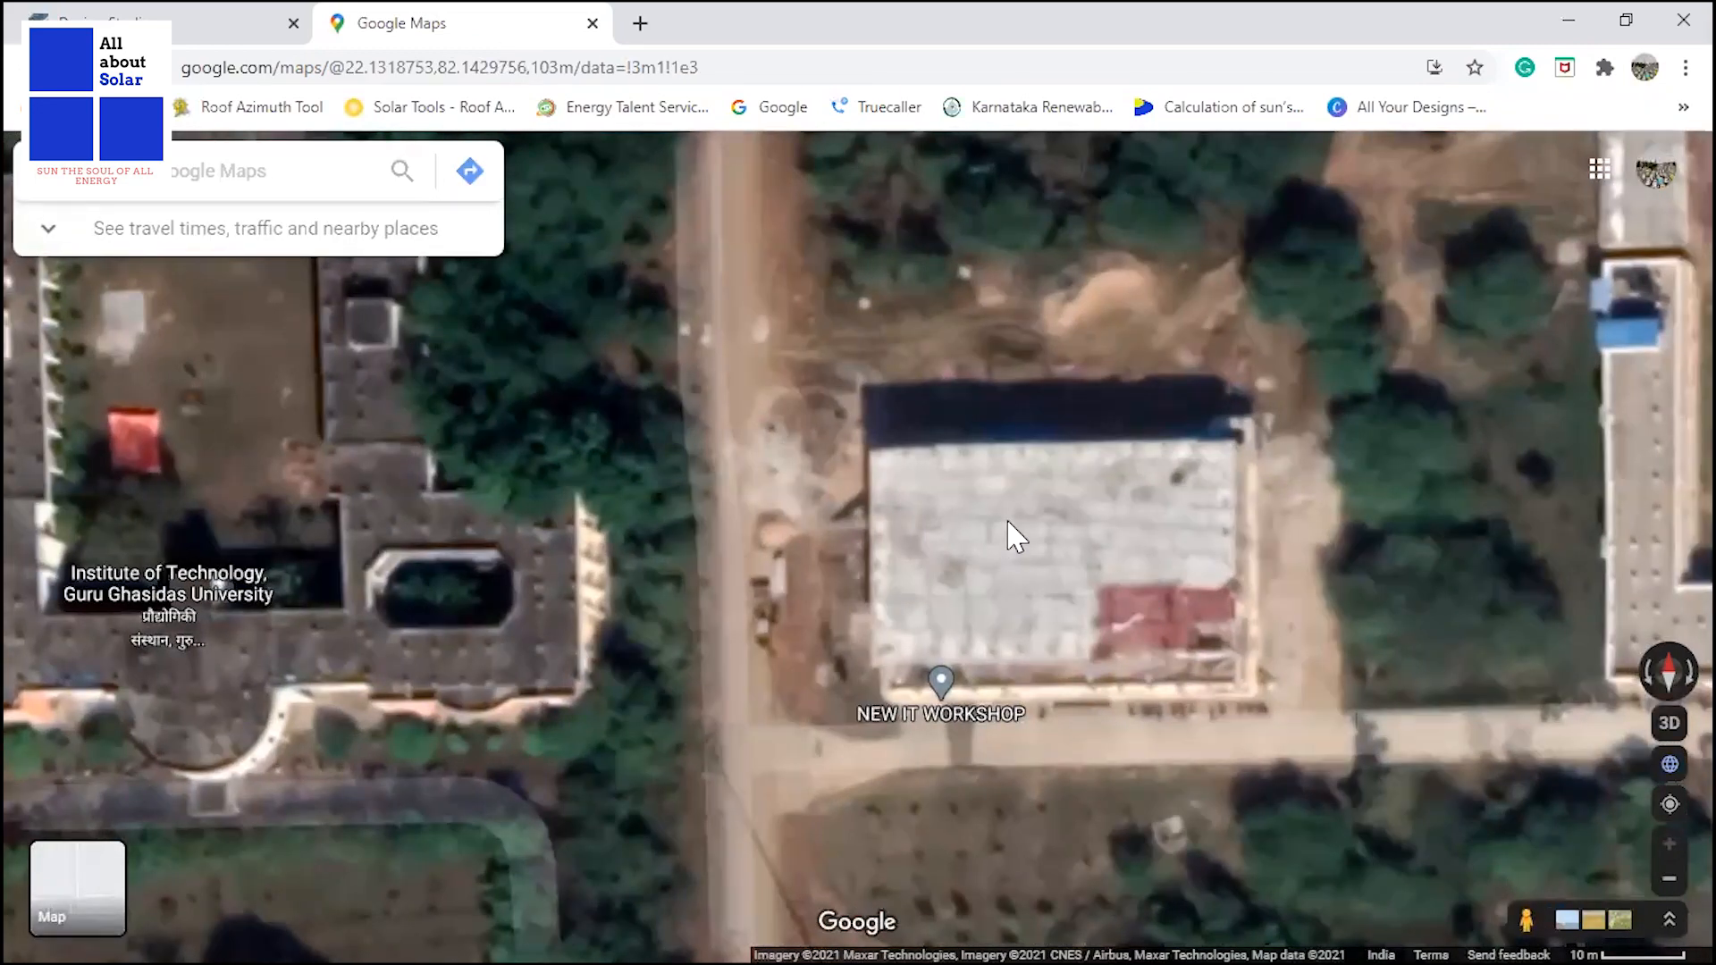
right_click(1008, 523)
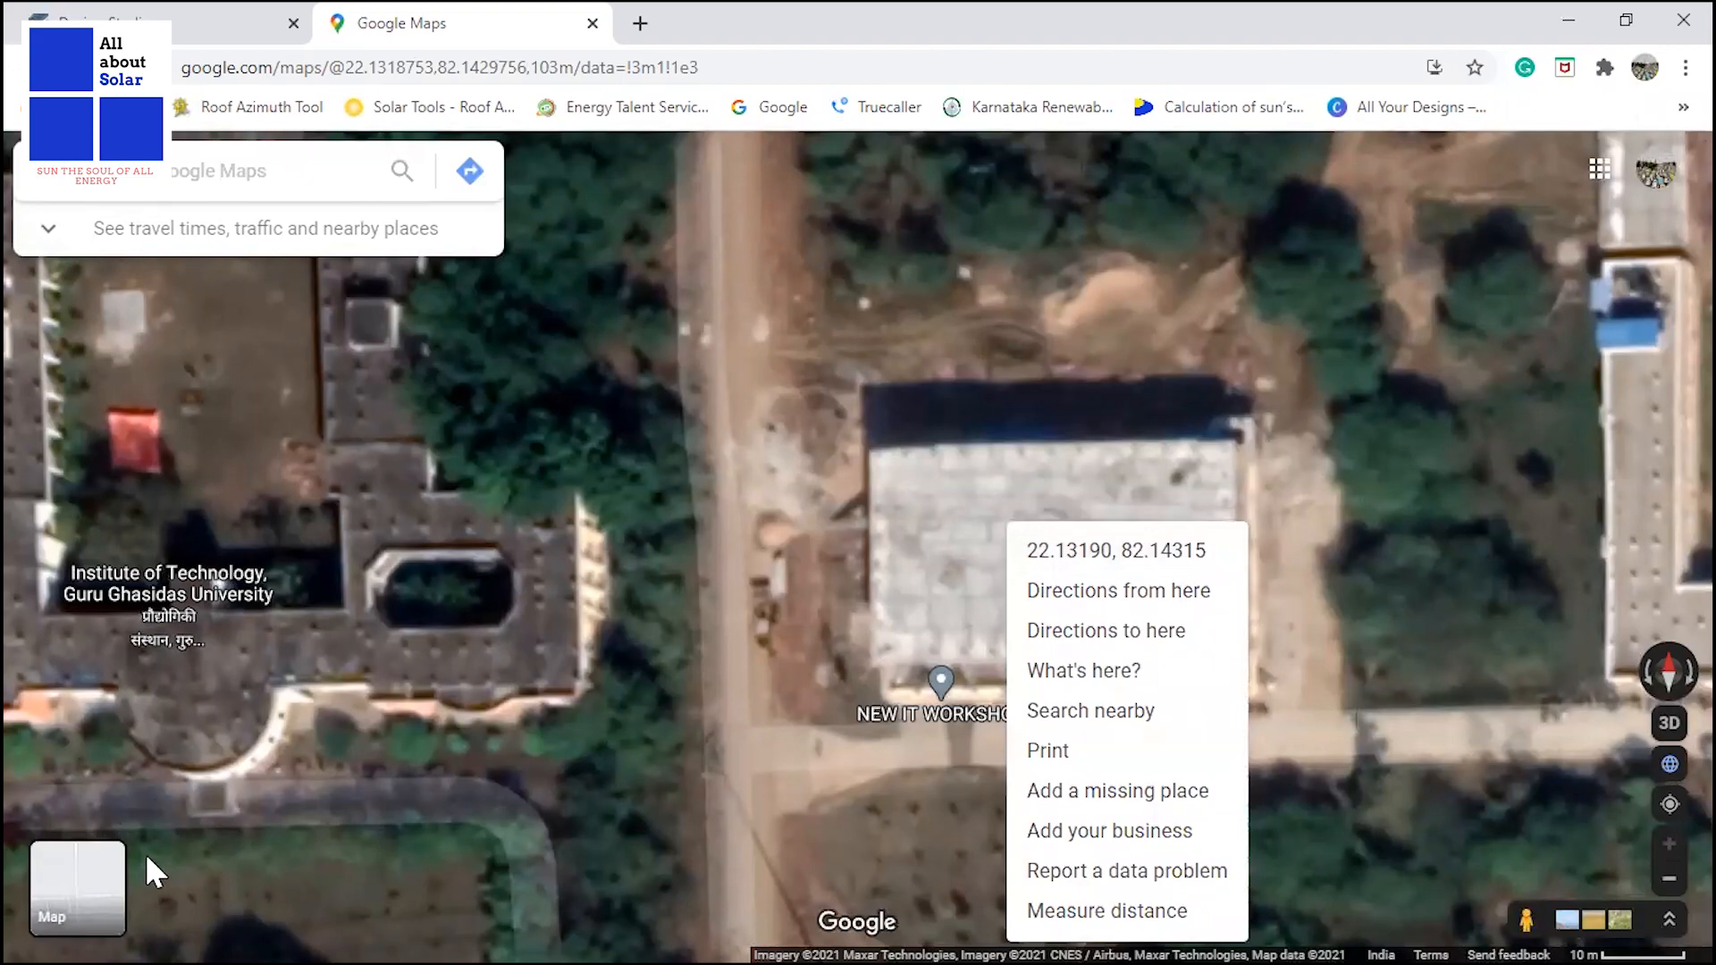
Switch to the Photos app and look through the site survey pictures of the rooftop and electrical equipment.
key("alt+Tab")
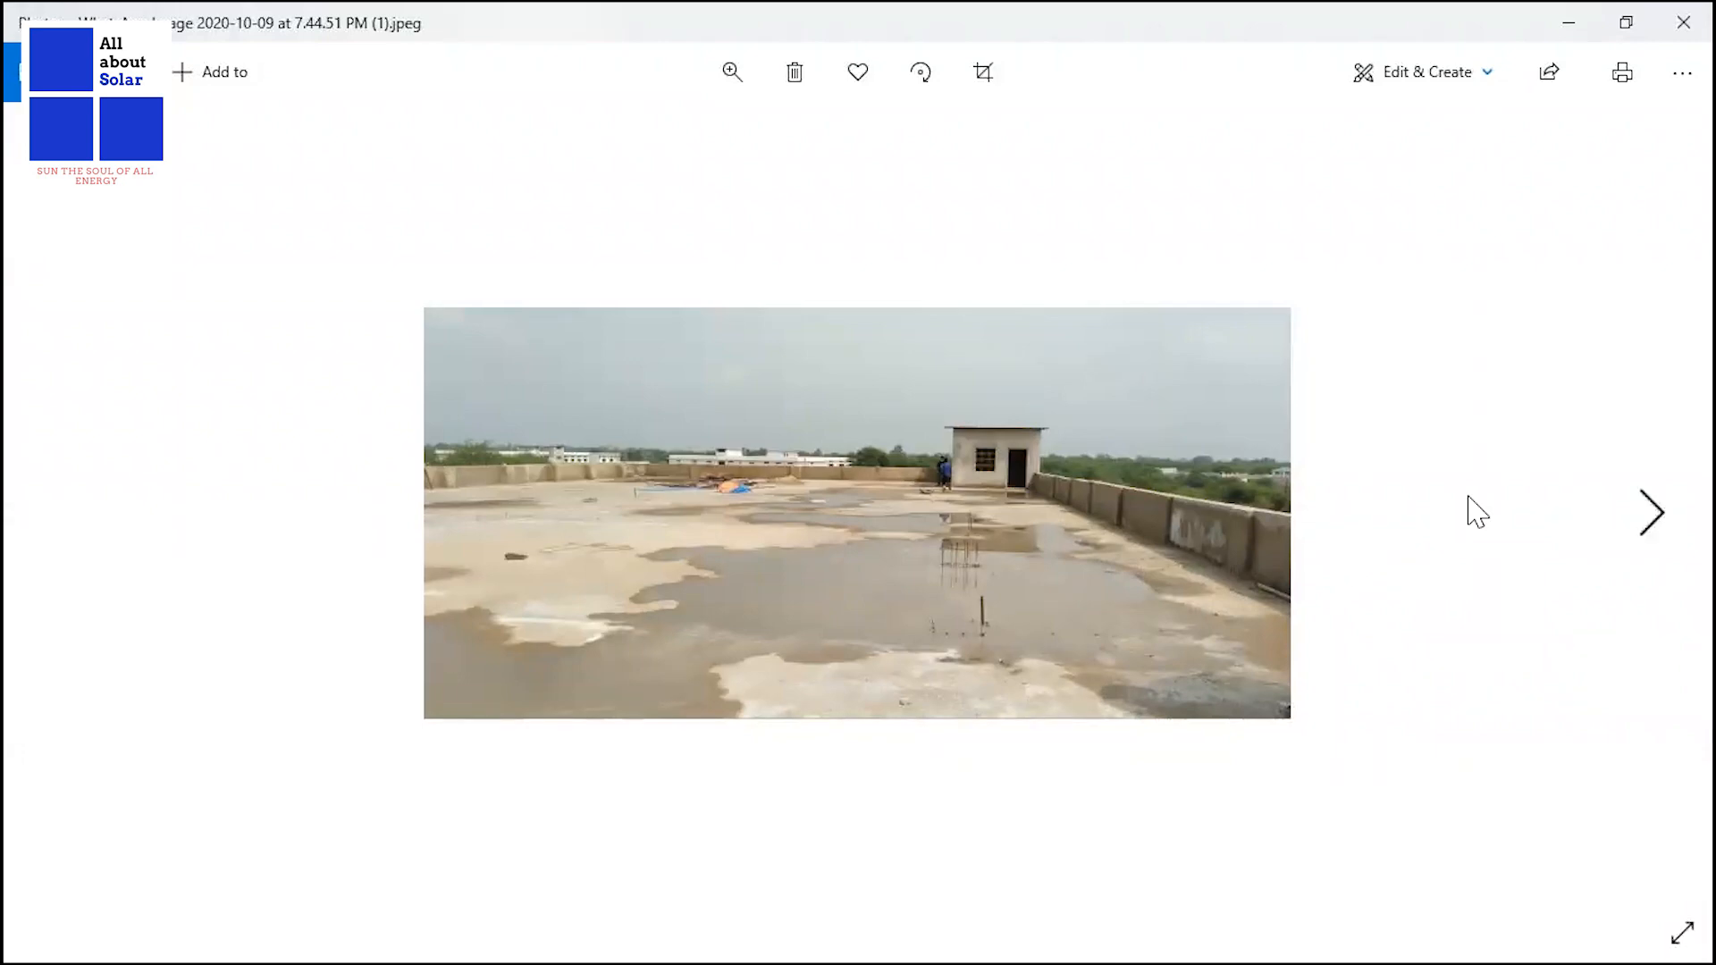
left_click(1645, 532)
left_click(1645, 532)
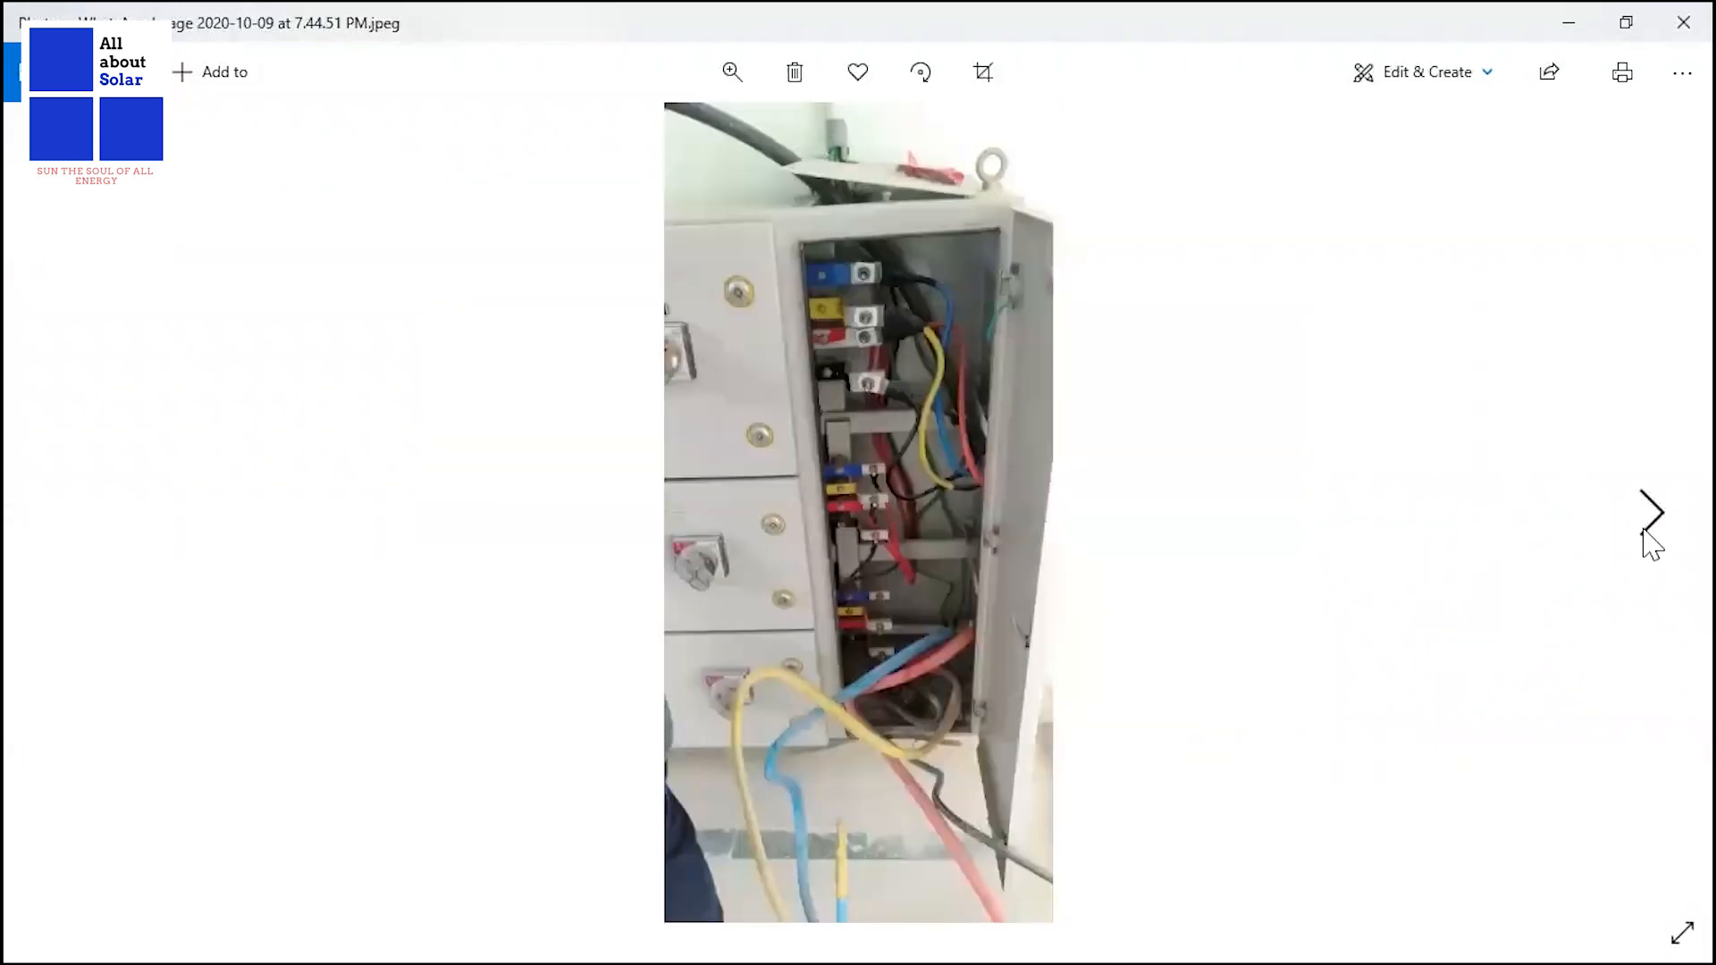
left_click(1644, 532)
left_click(1645, 532)
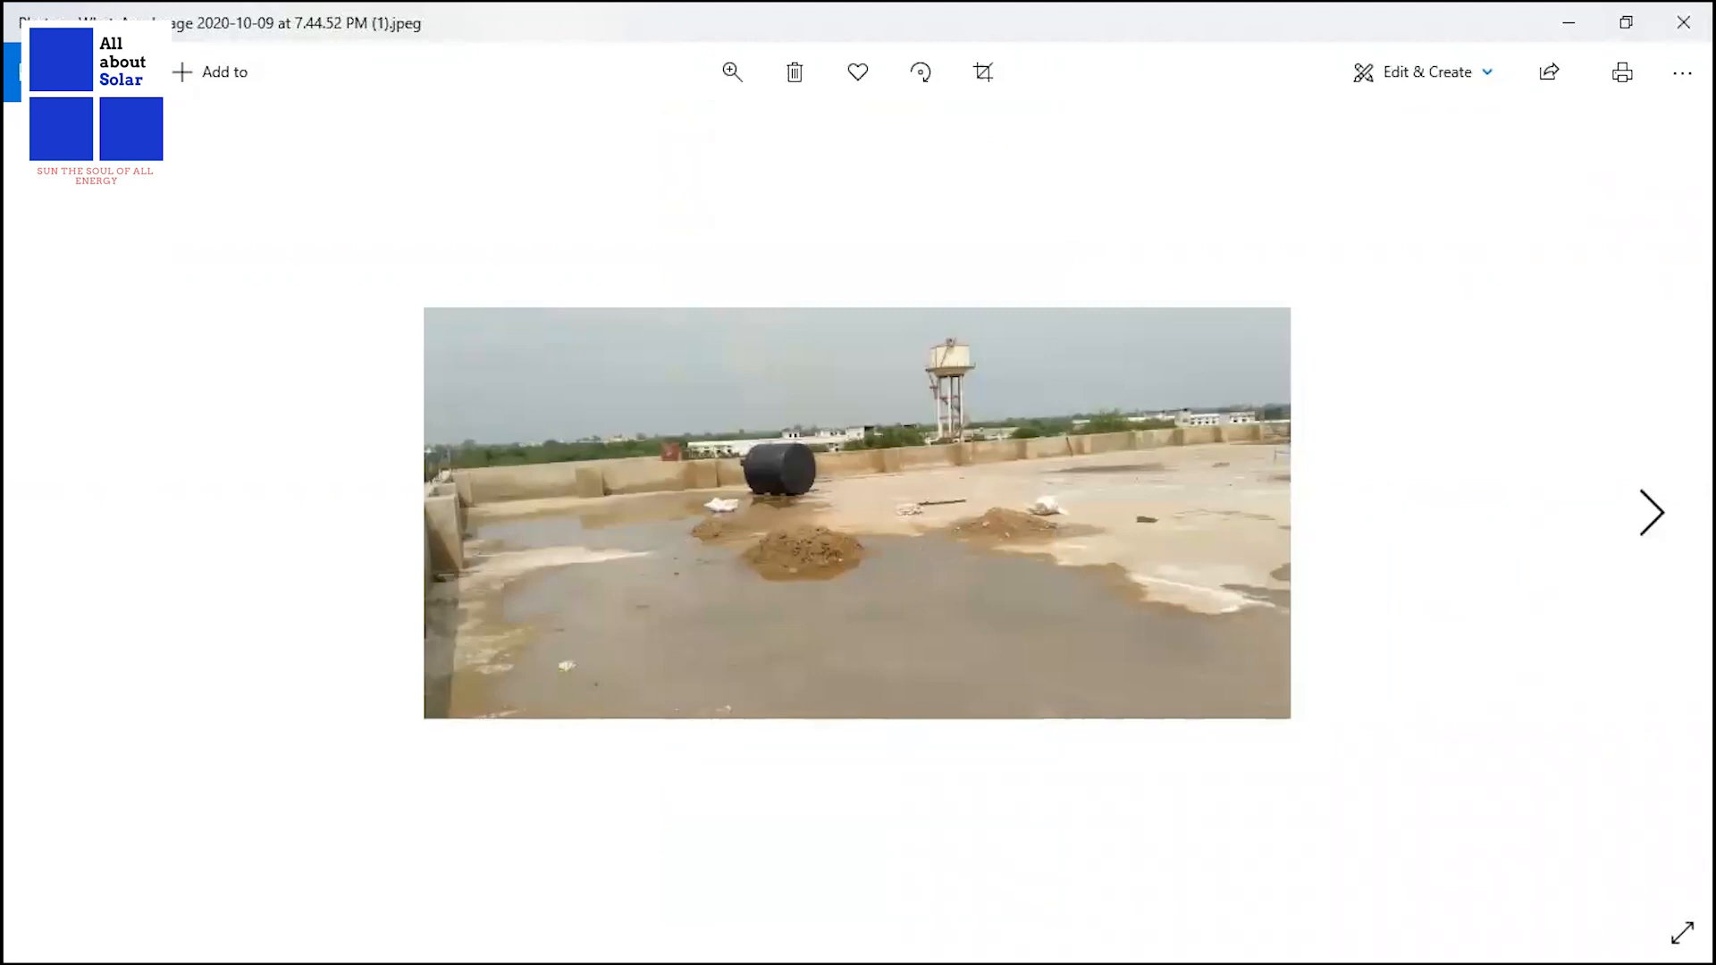
left_click(1651, 518)
left_click(1651, 518)
left_click(1651, 514)
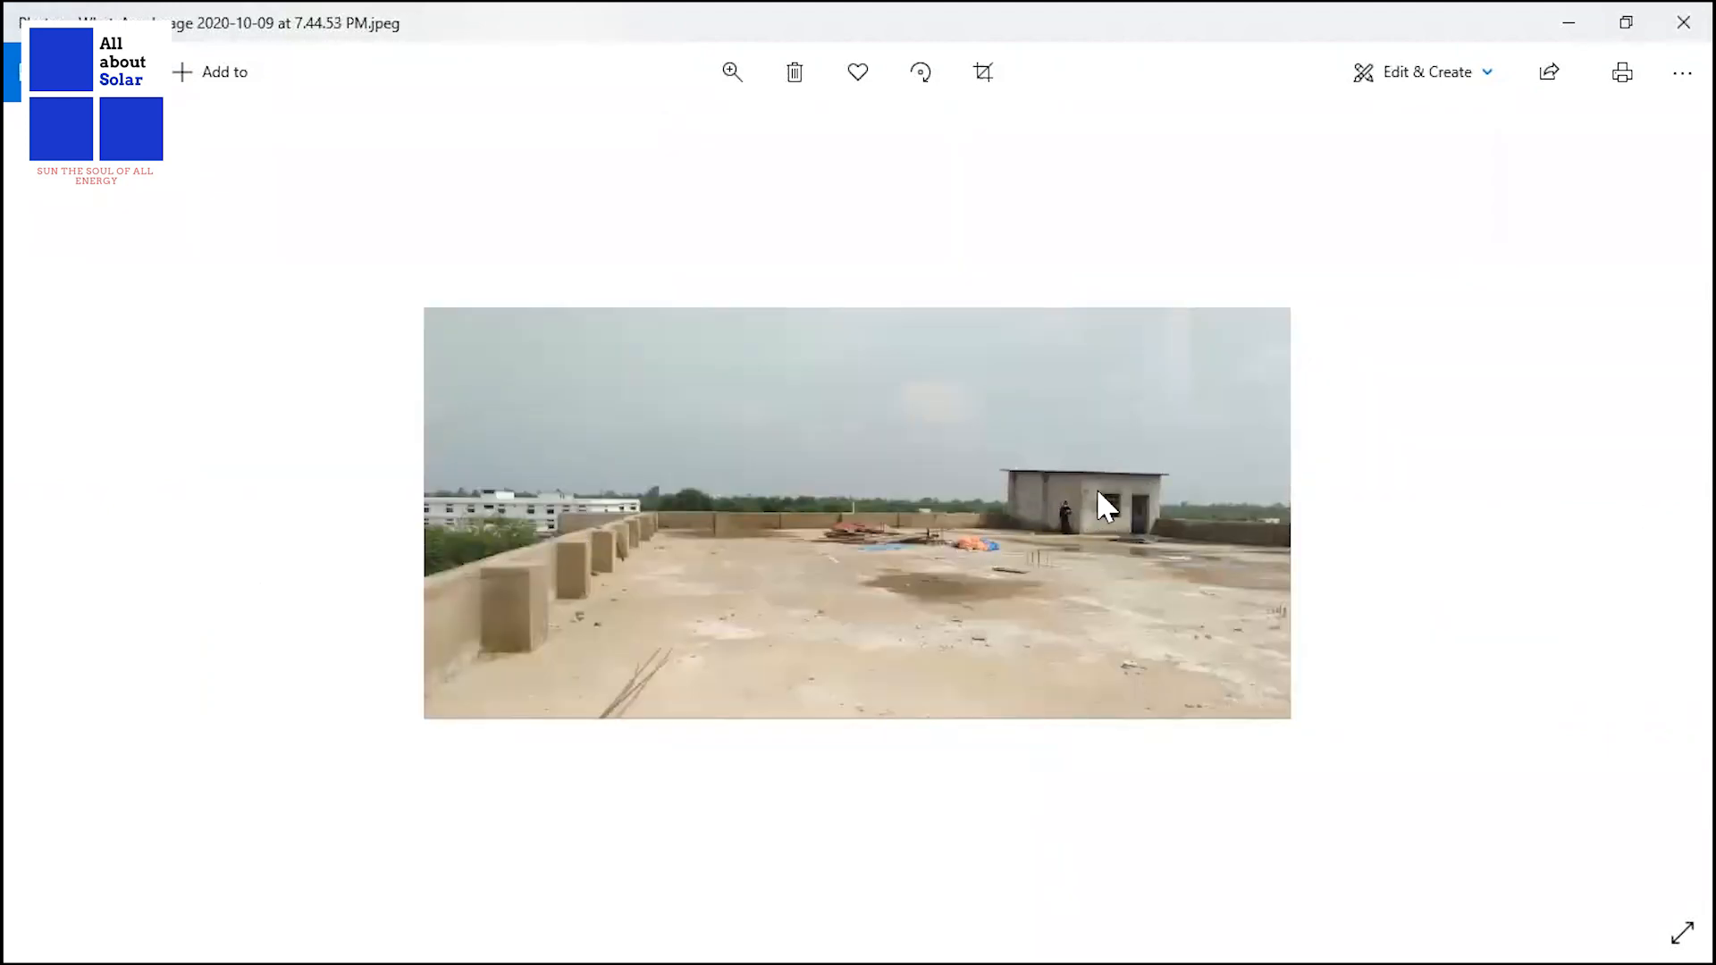
left_click(1618, 579)
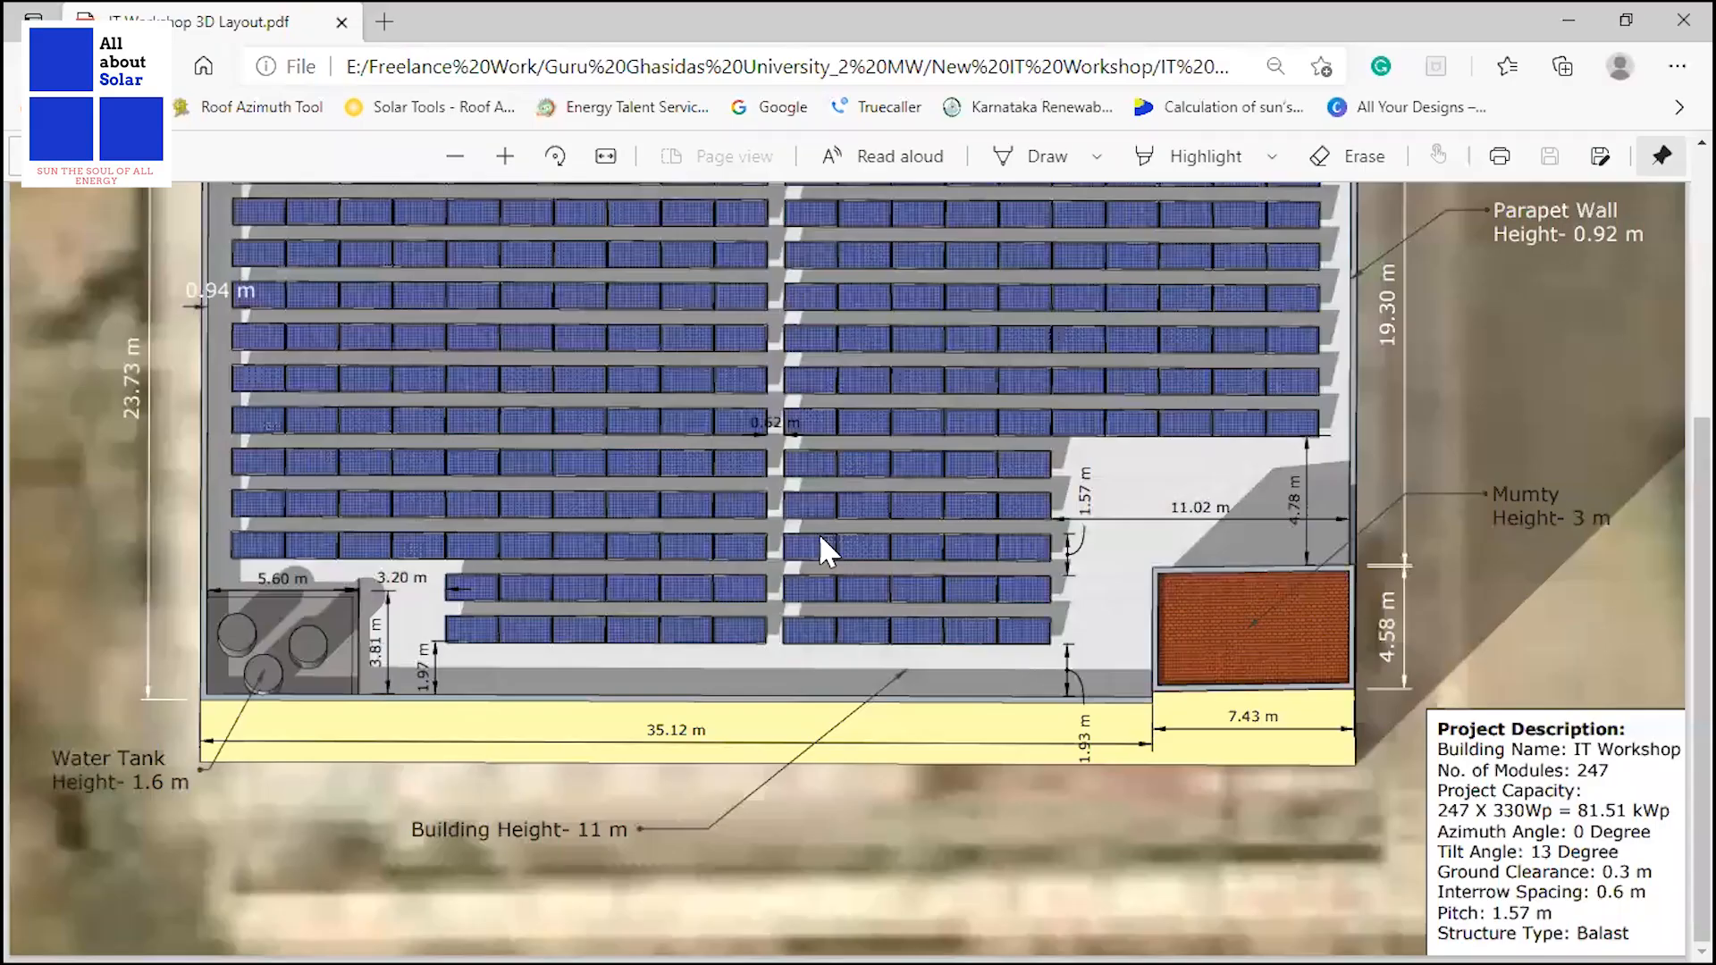
Examine the IT Workshop 3D layout PDF for roof dimensions, obstruction heights, module arrangement and project description.
scroll(821, 533, "up", 3)
scroll(821, 535, "down", 3)
scroll(506, 511, "up", 3)
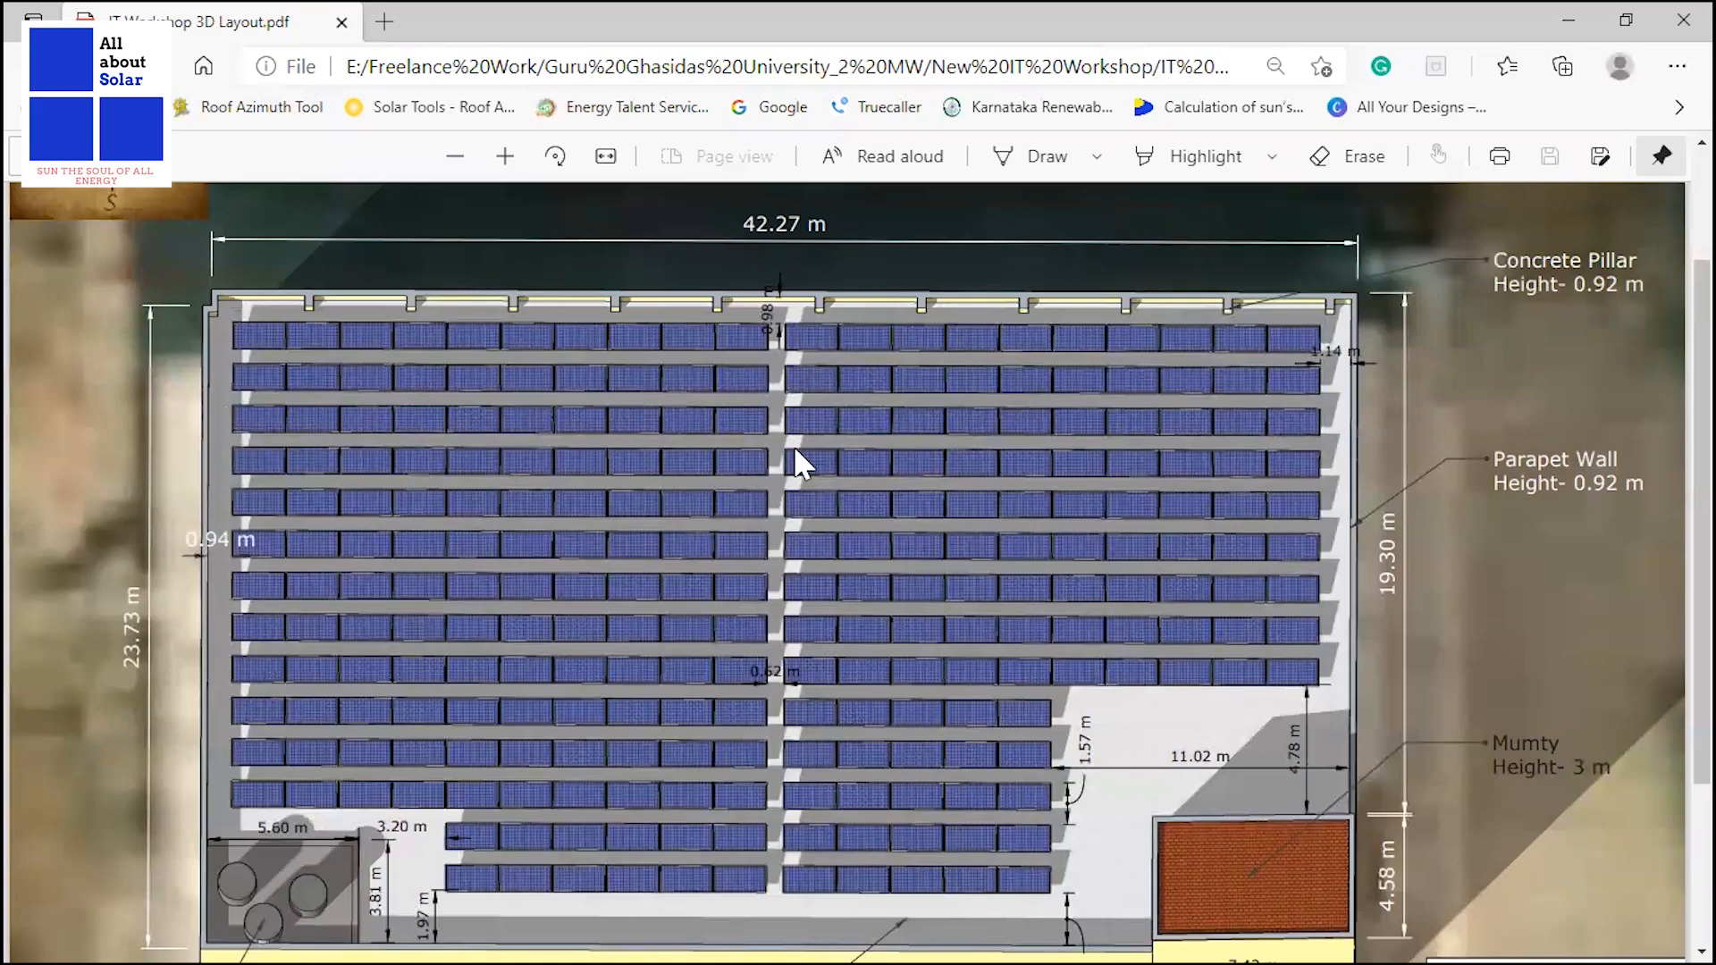
scroll(794, 447, "down", 3)
scroll(785, 450, "up", 3)
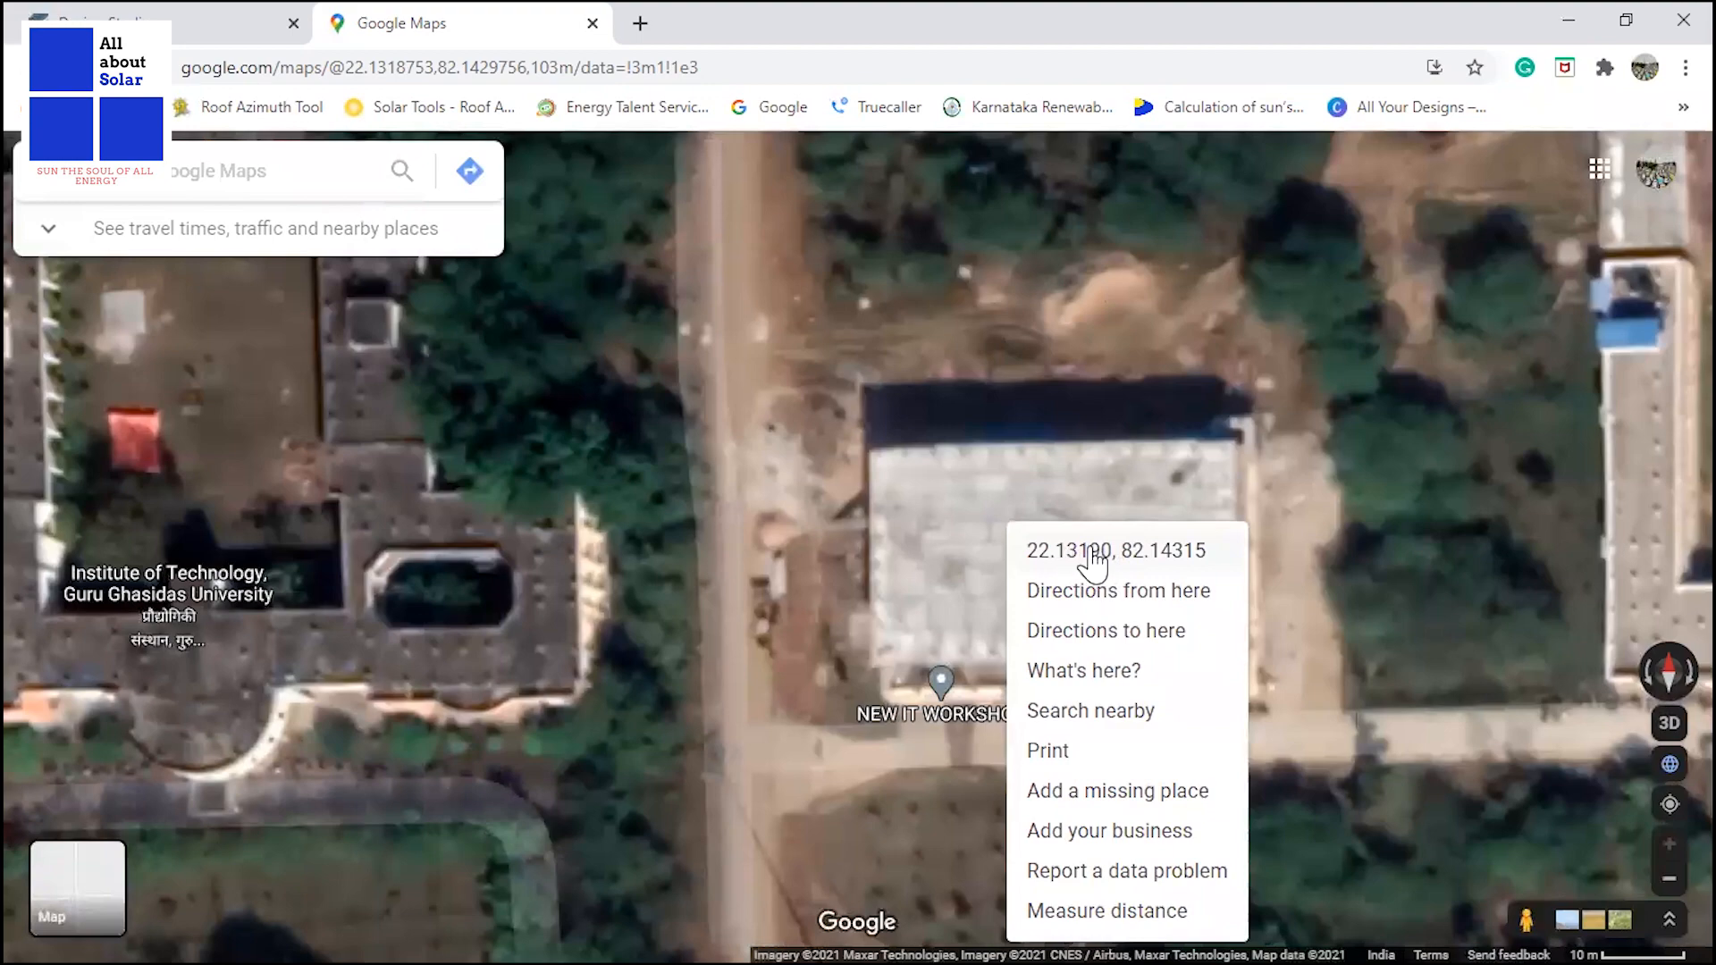
left_click(1092, 563)
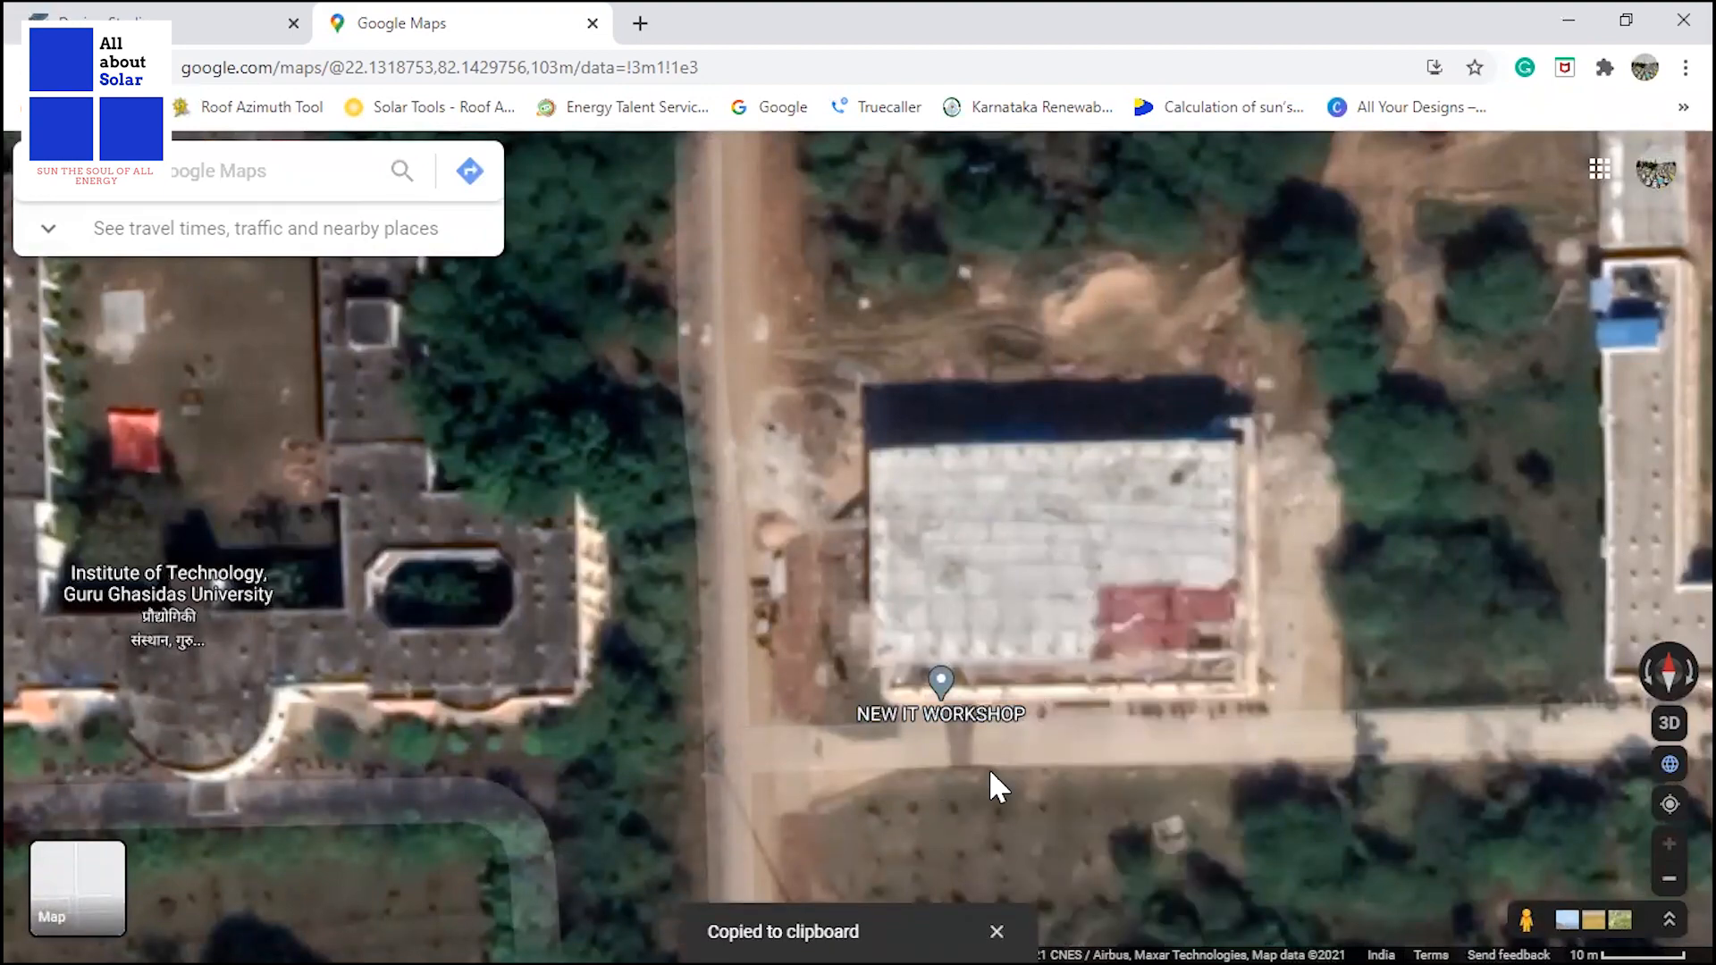
left_click(184, 16)
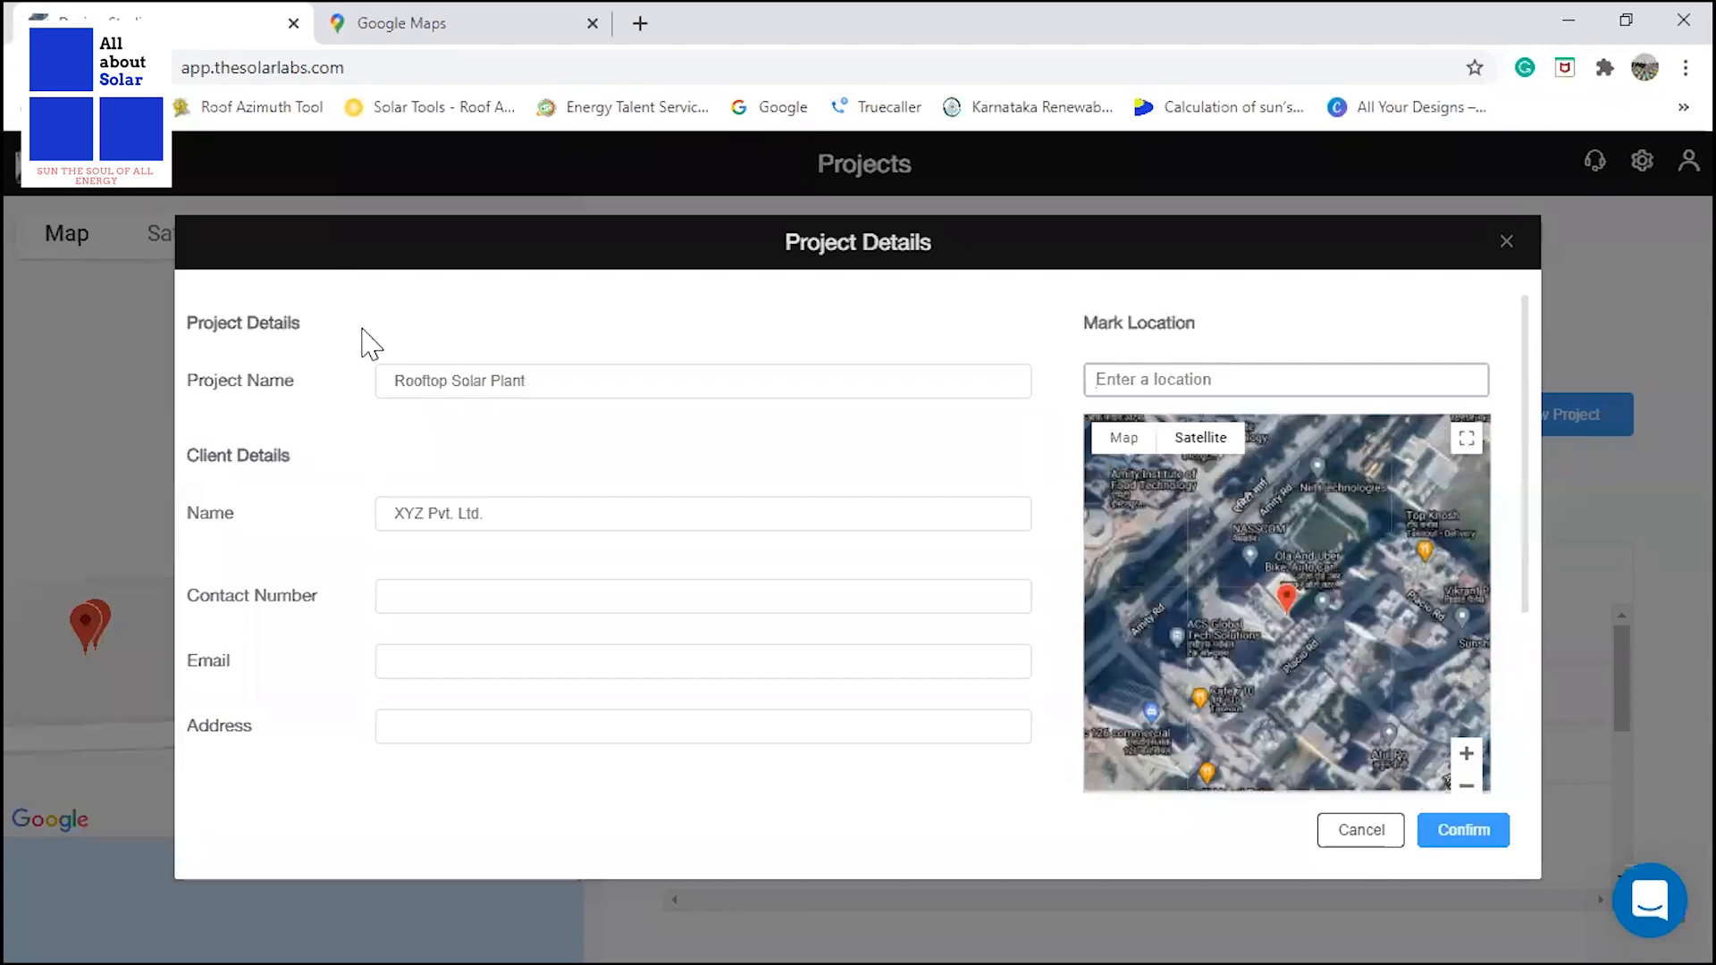
right_click(1137, 384)
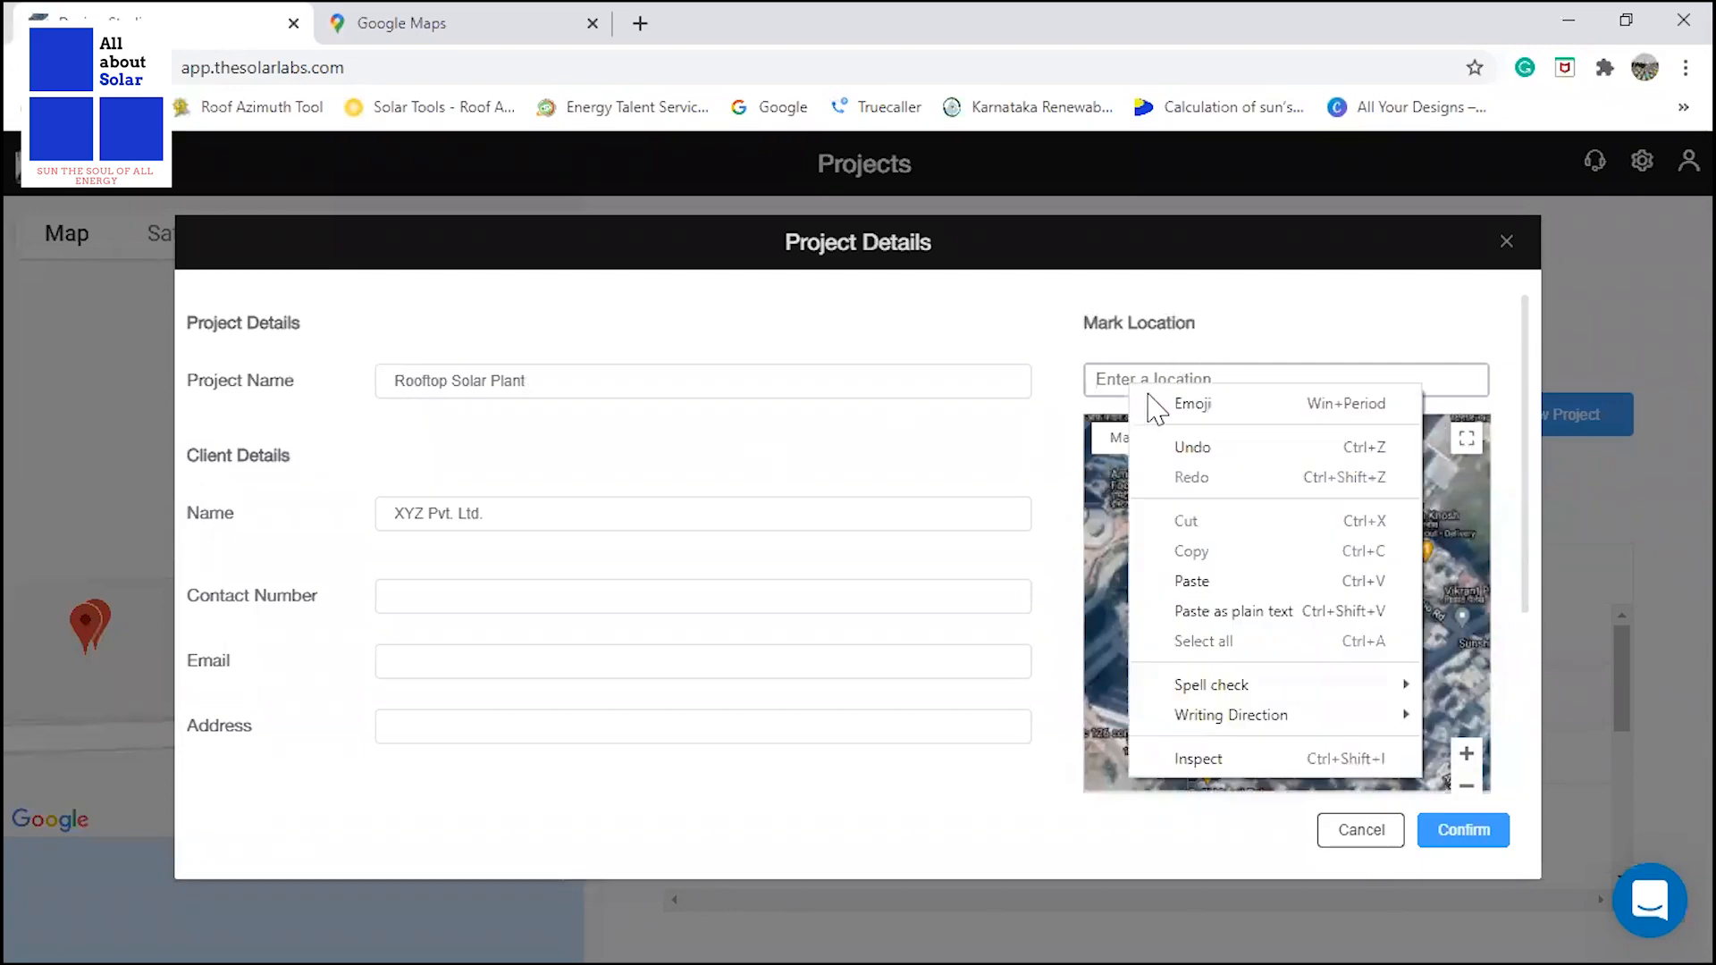
left_click(1229, 573)
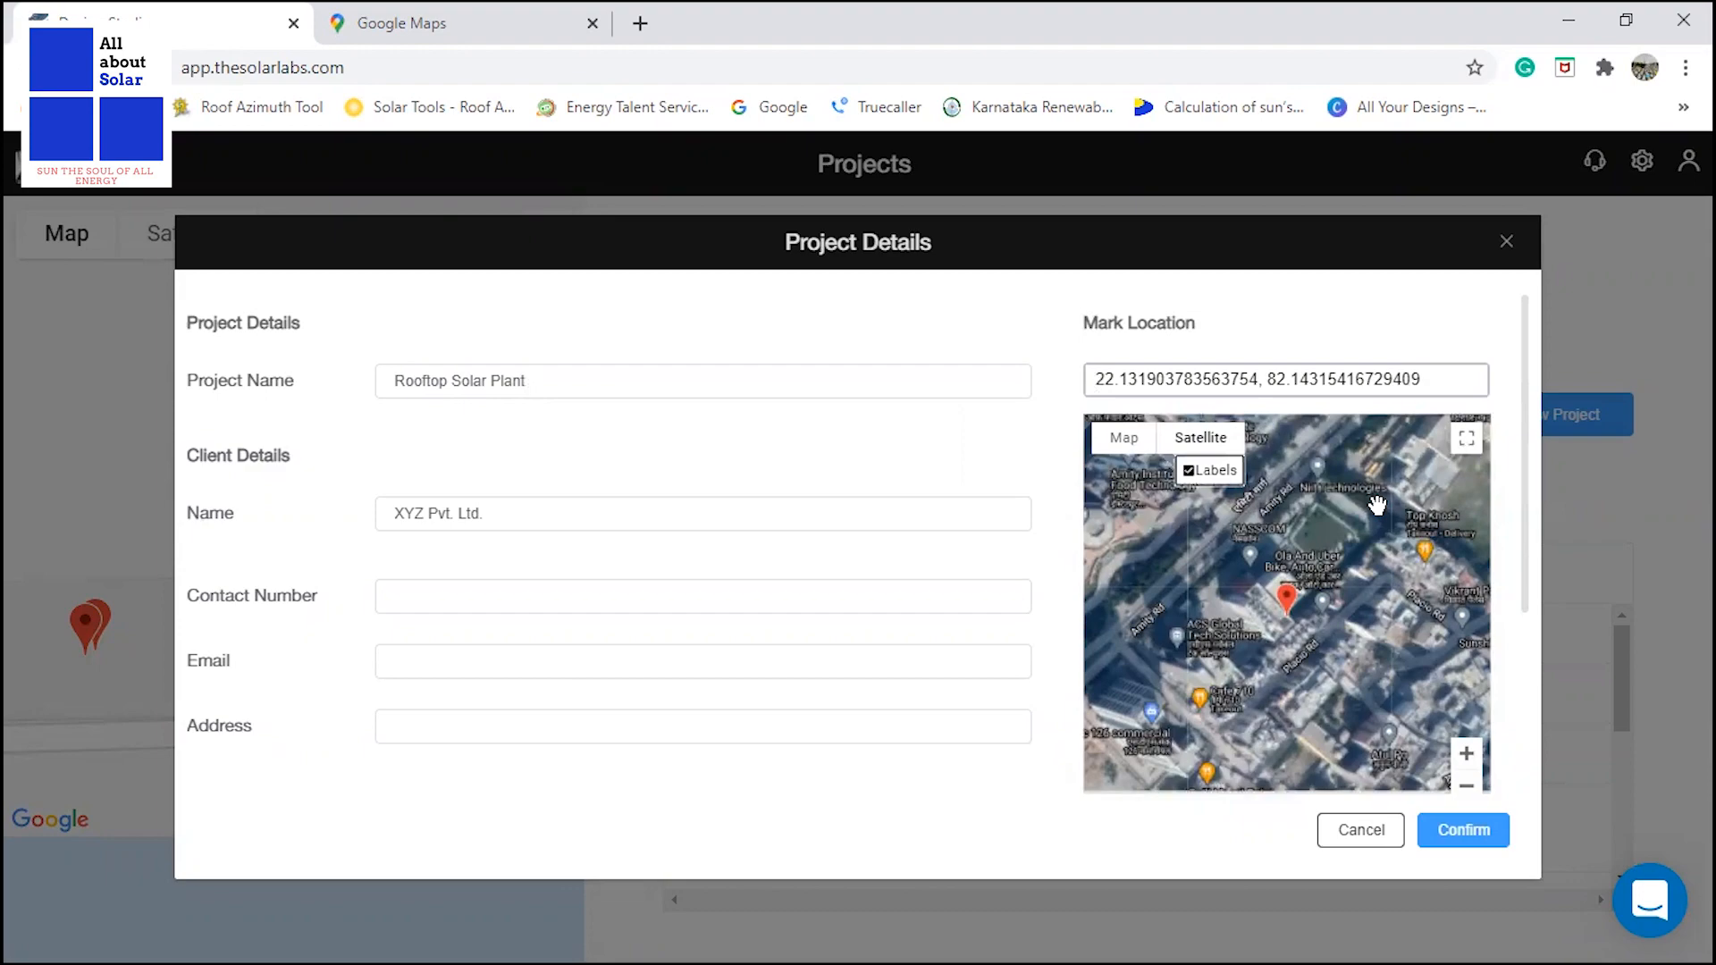
Check that the location marker sits on the workshop roof in the satellite map and confirm creating the project.
scroll(1377, 506, "up", 8)
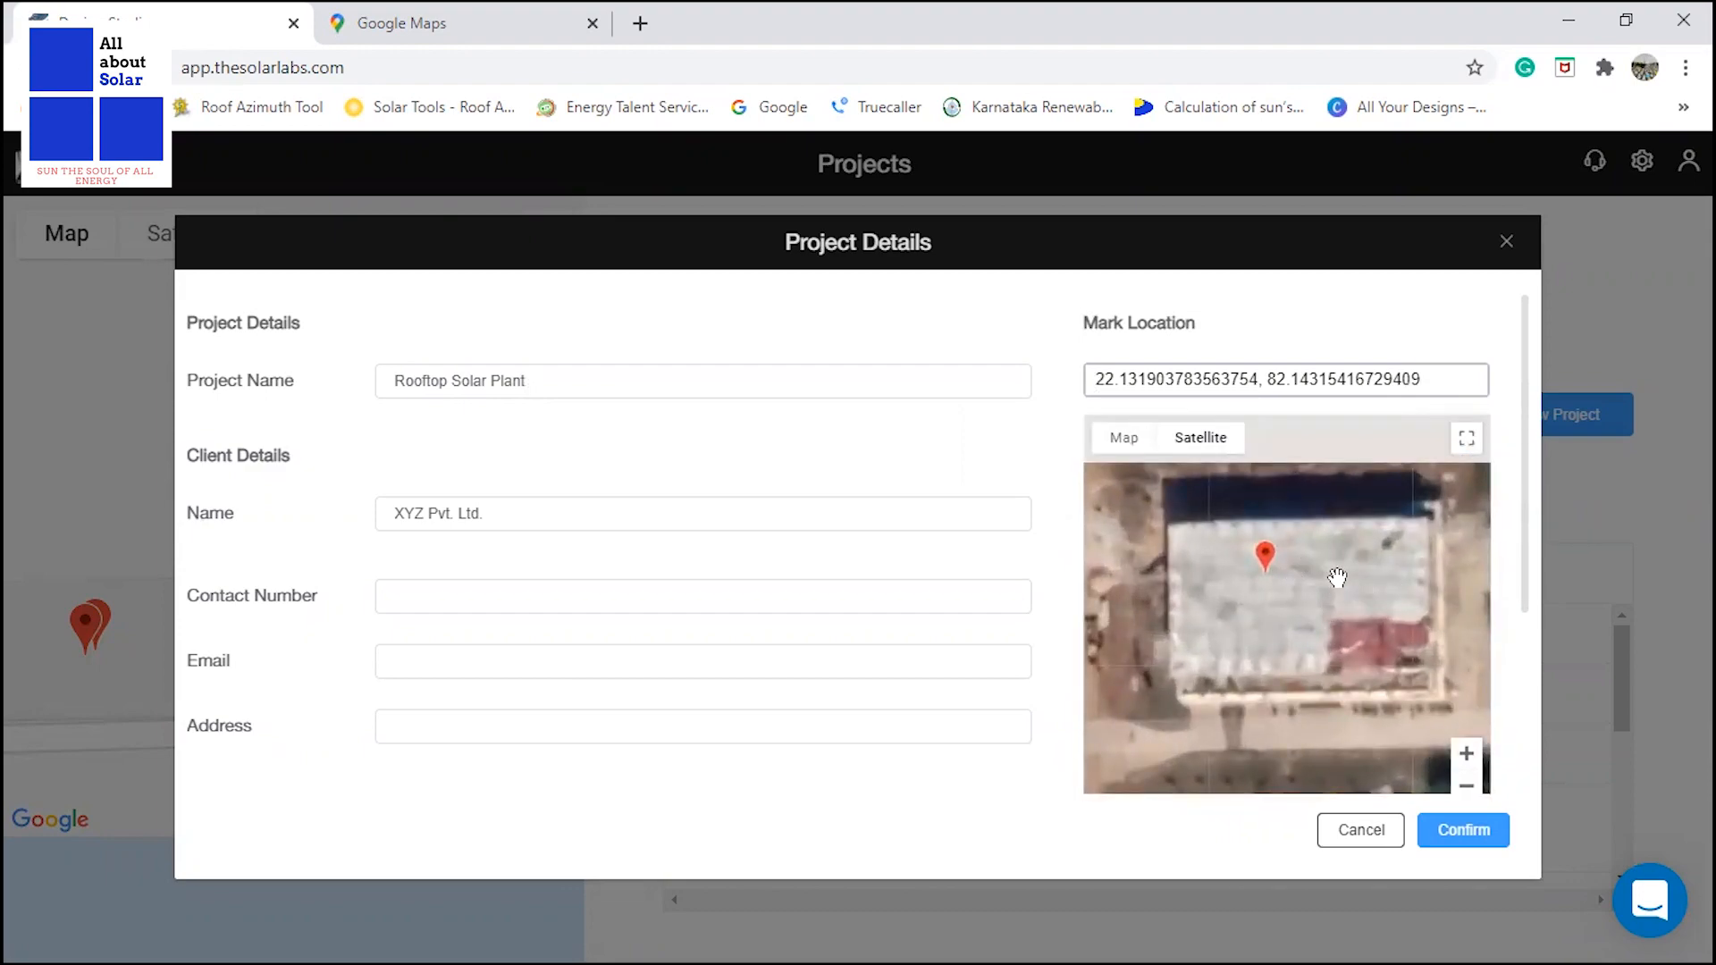
scroll(1208, 644, "down", 2)
scroll(1320, 574, "up", 2)
left_click_drag(1262, 669, 1298, 655)
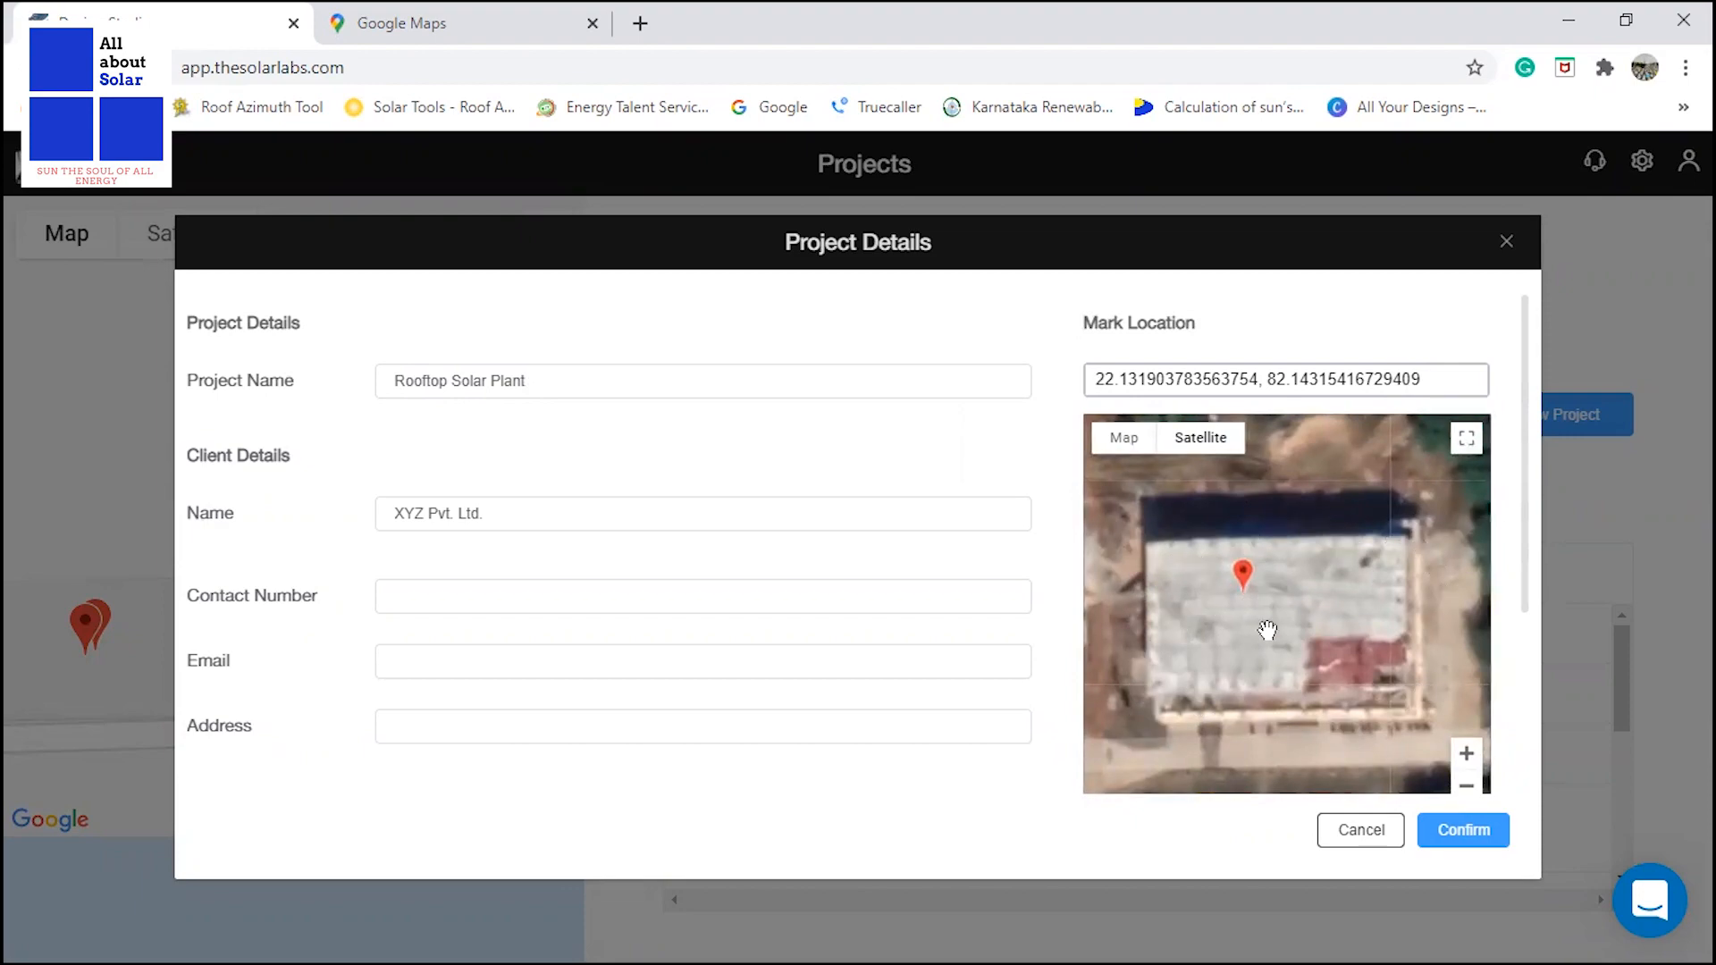
scroll(1211, 549, "down", 3)
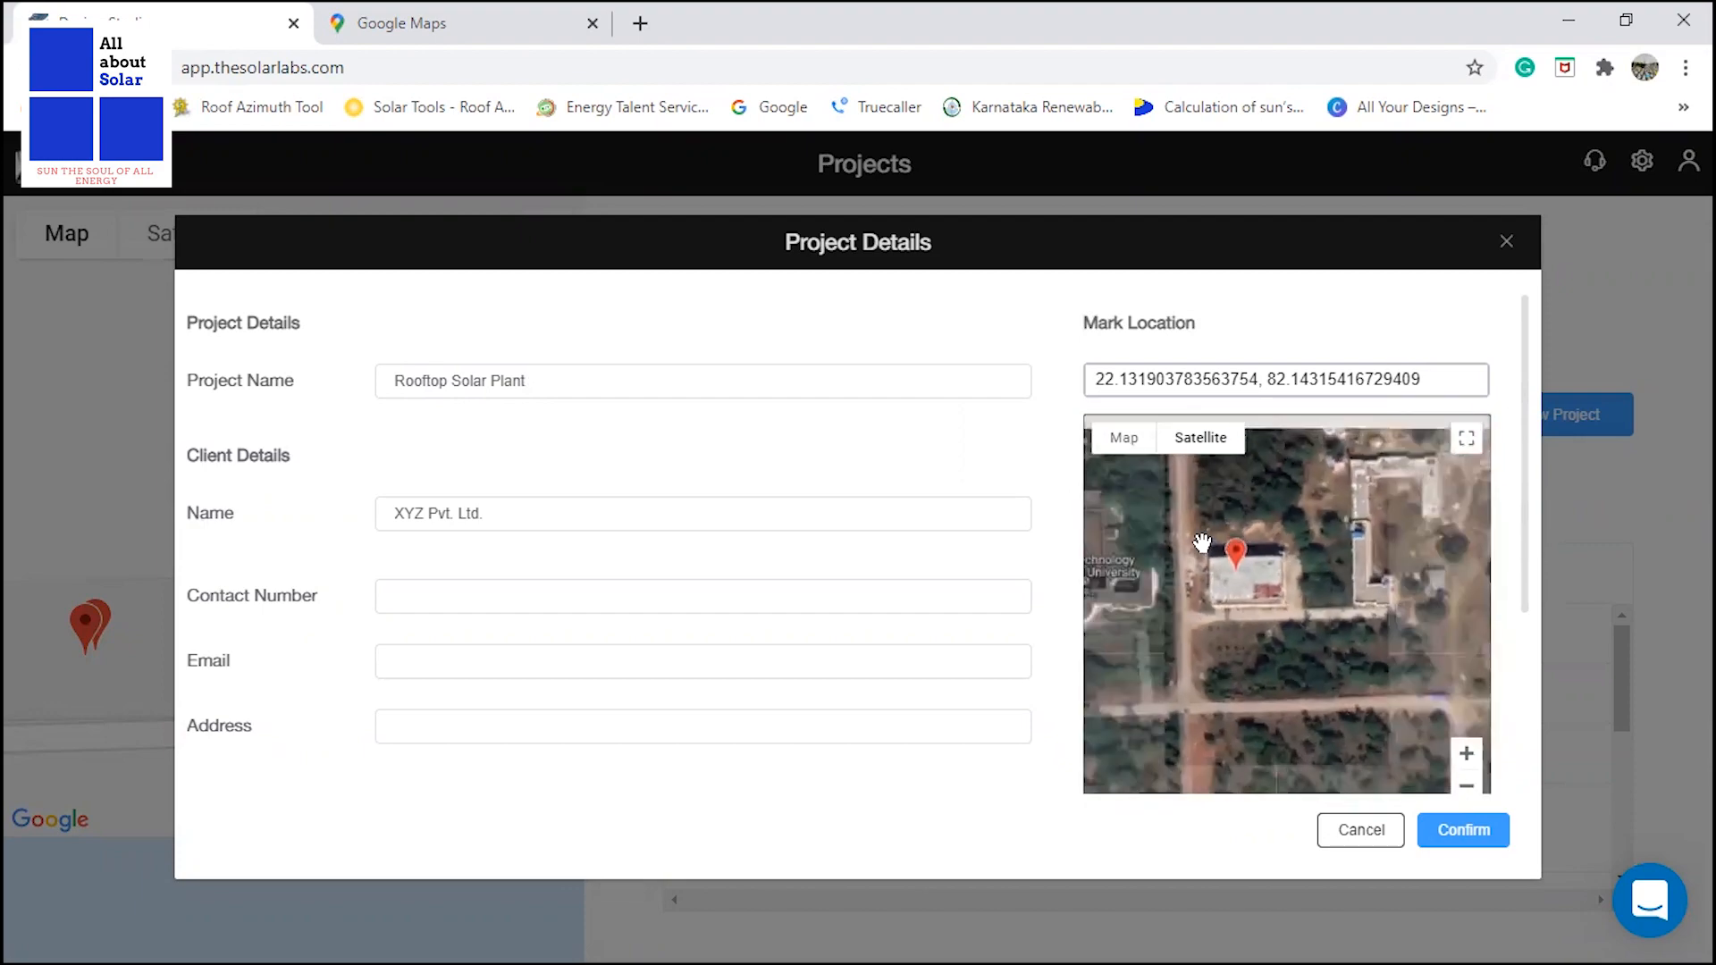
scroll(1203, 543, "up", 3)
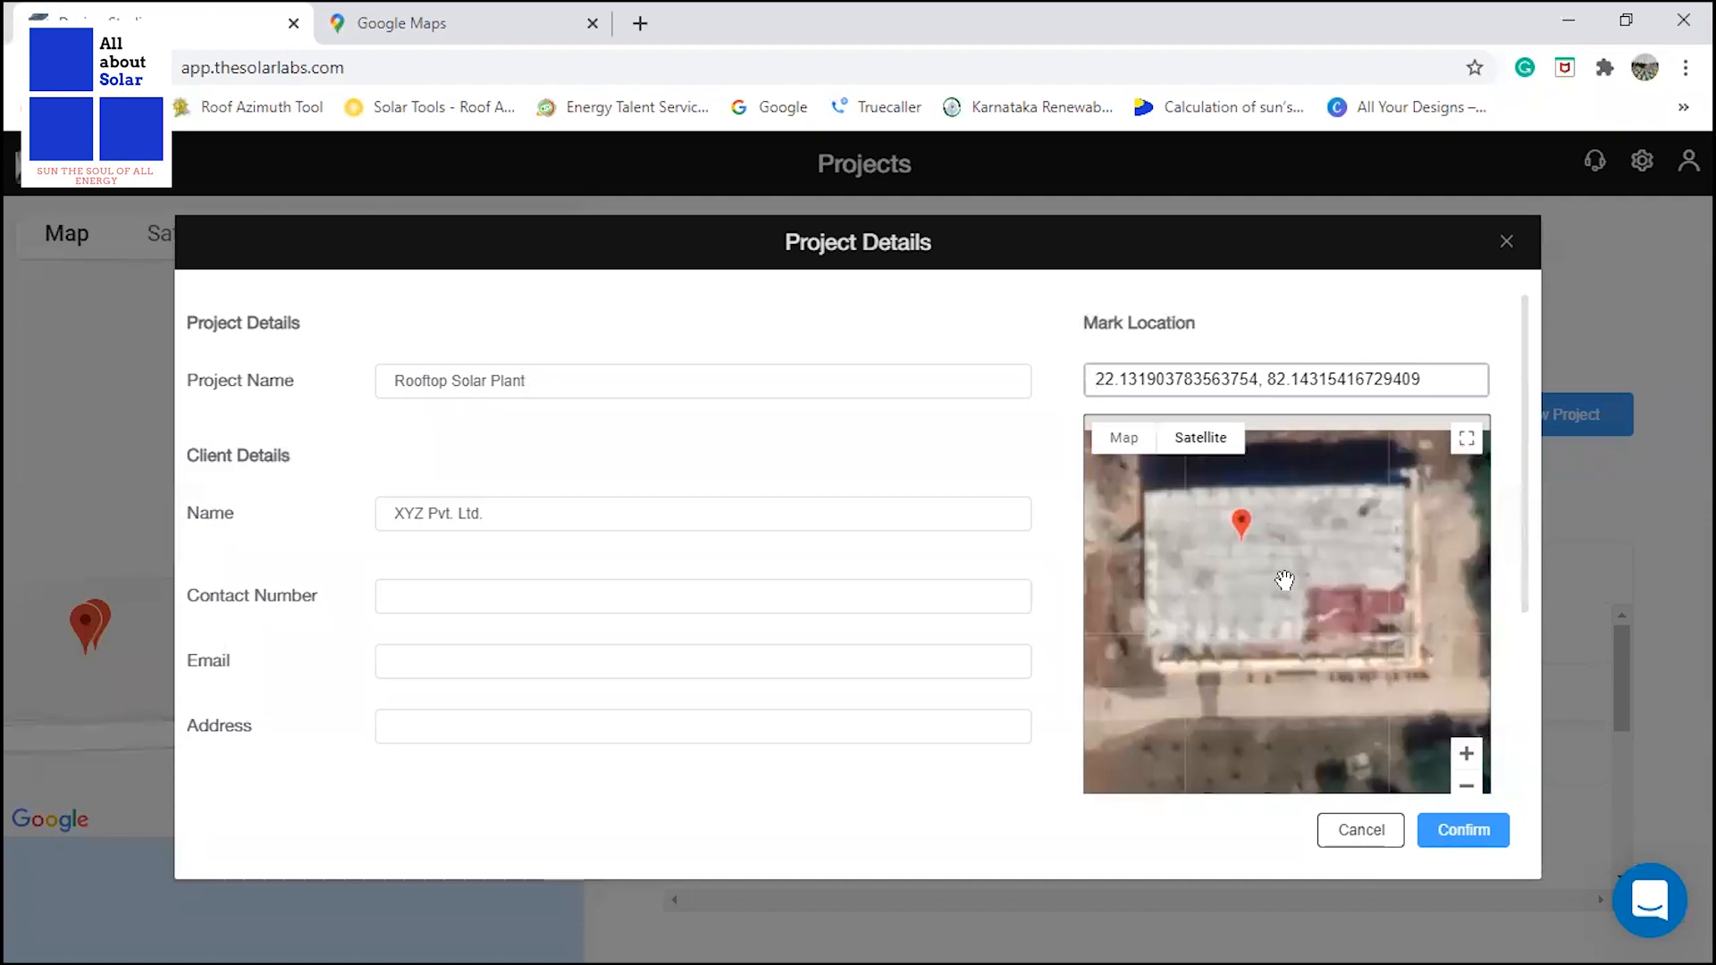
left_click_drag(1285, 581, 1283, 617)
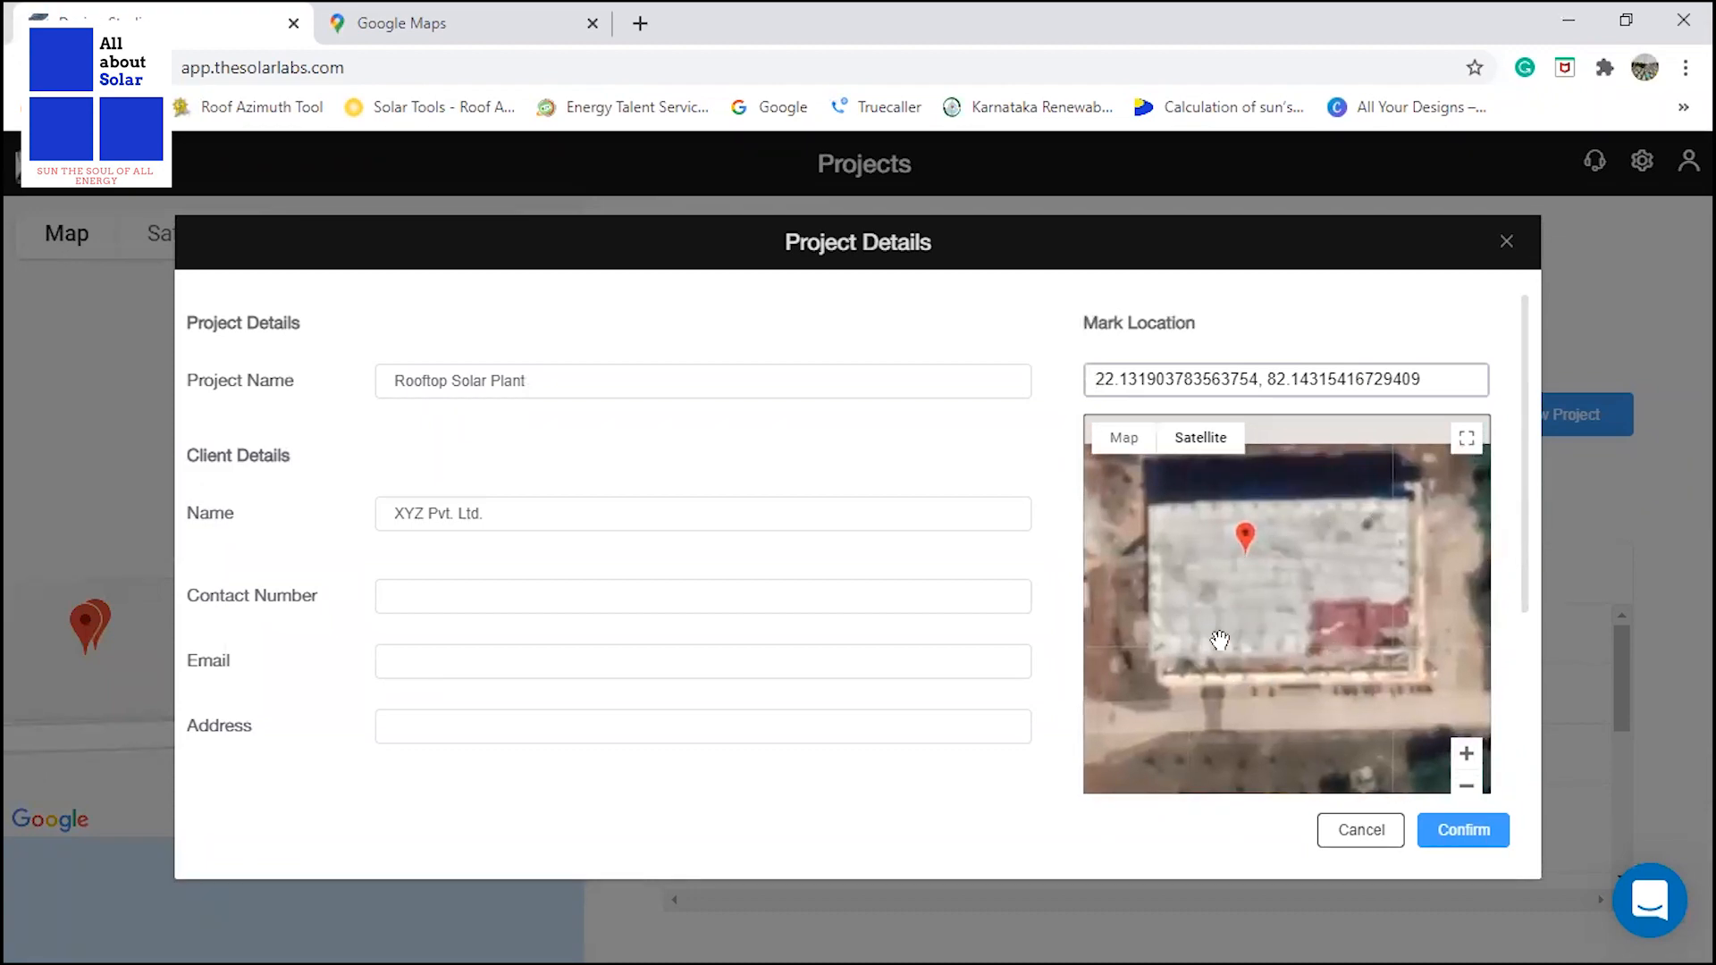
left_click(1497, 847)
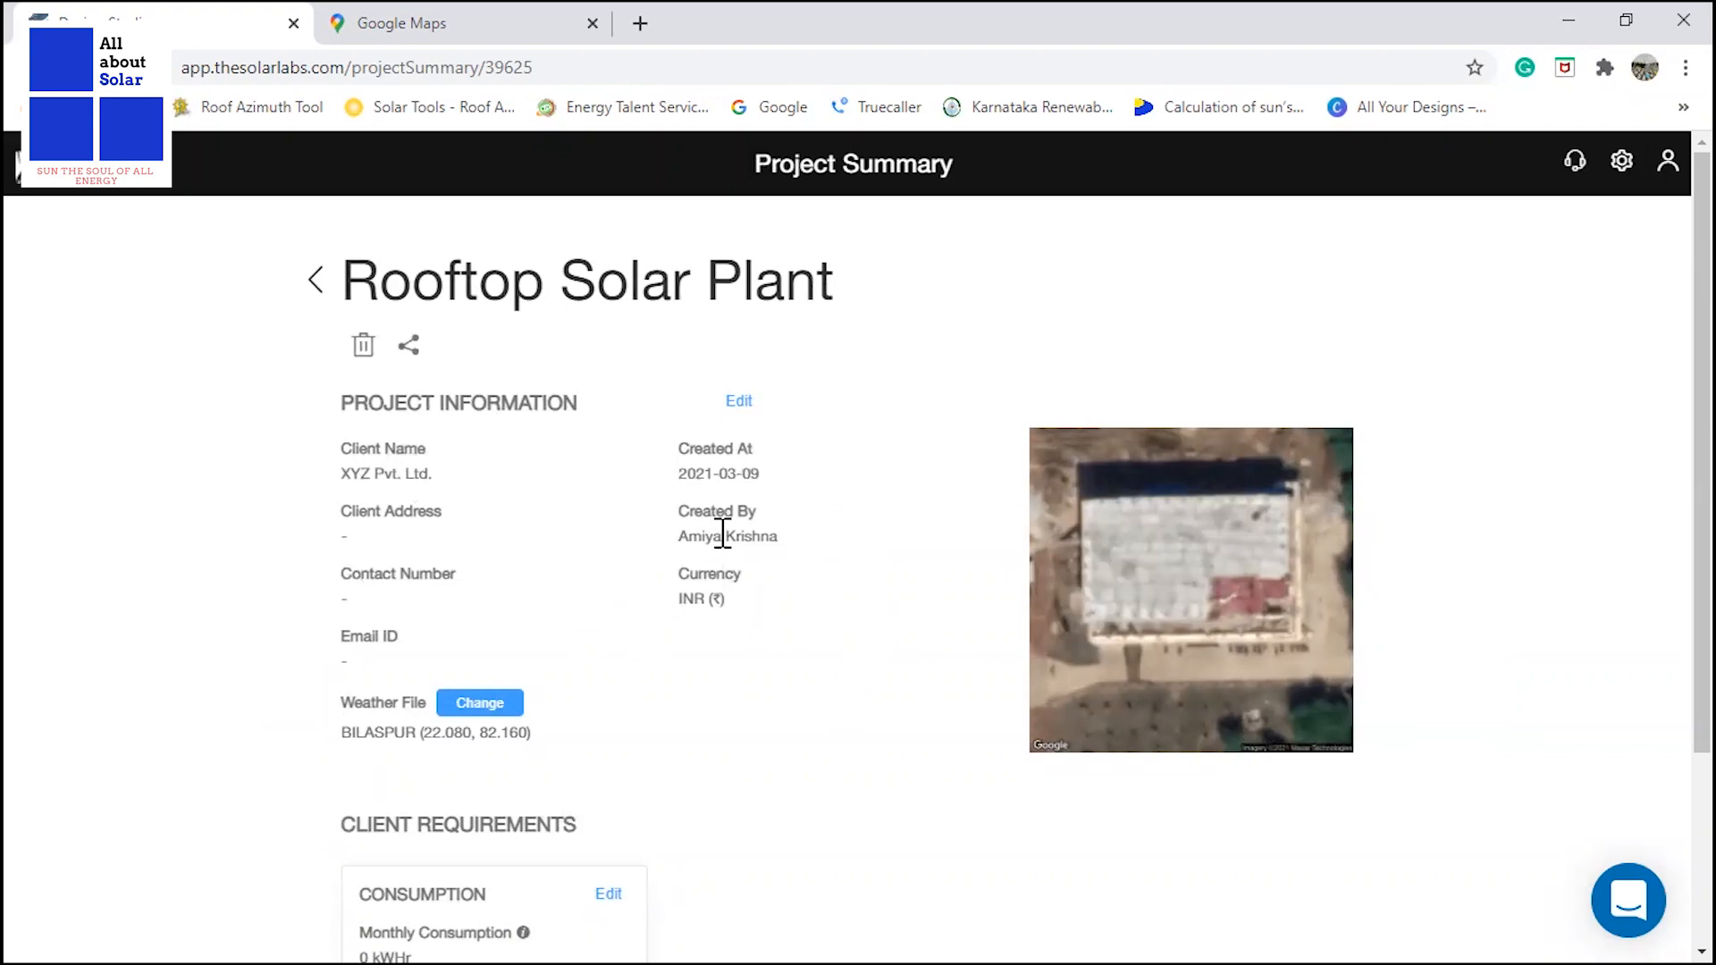
Review the project summary, the available weather stations and the upload options for a new weather file, without changing the selected file.
scroll(722, 436, "down", 3)
scroll(720, 435, "up", 3)
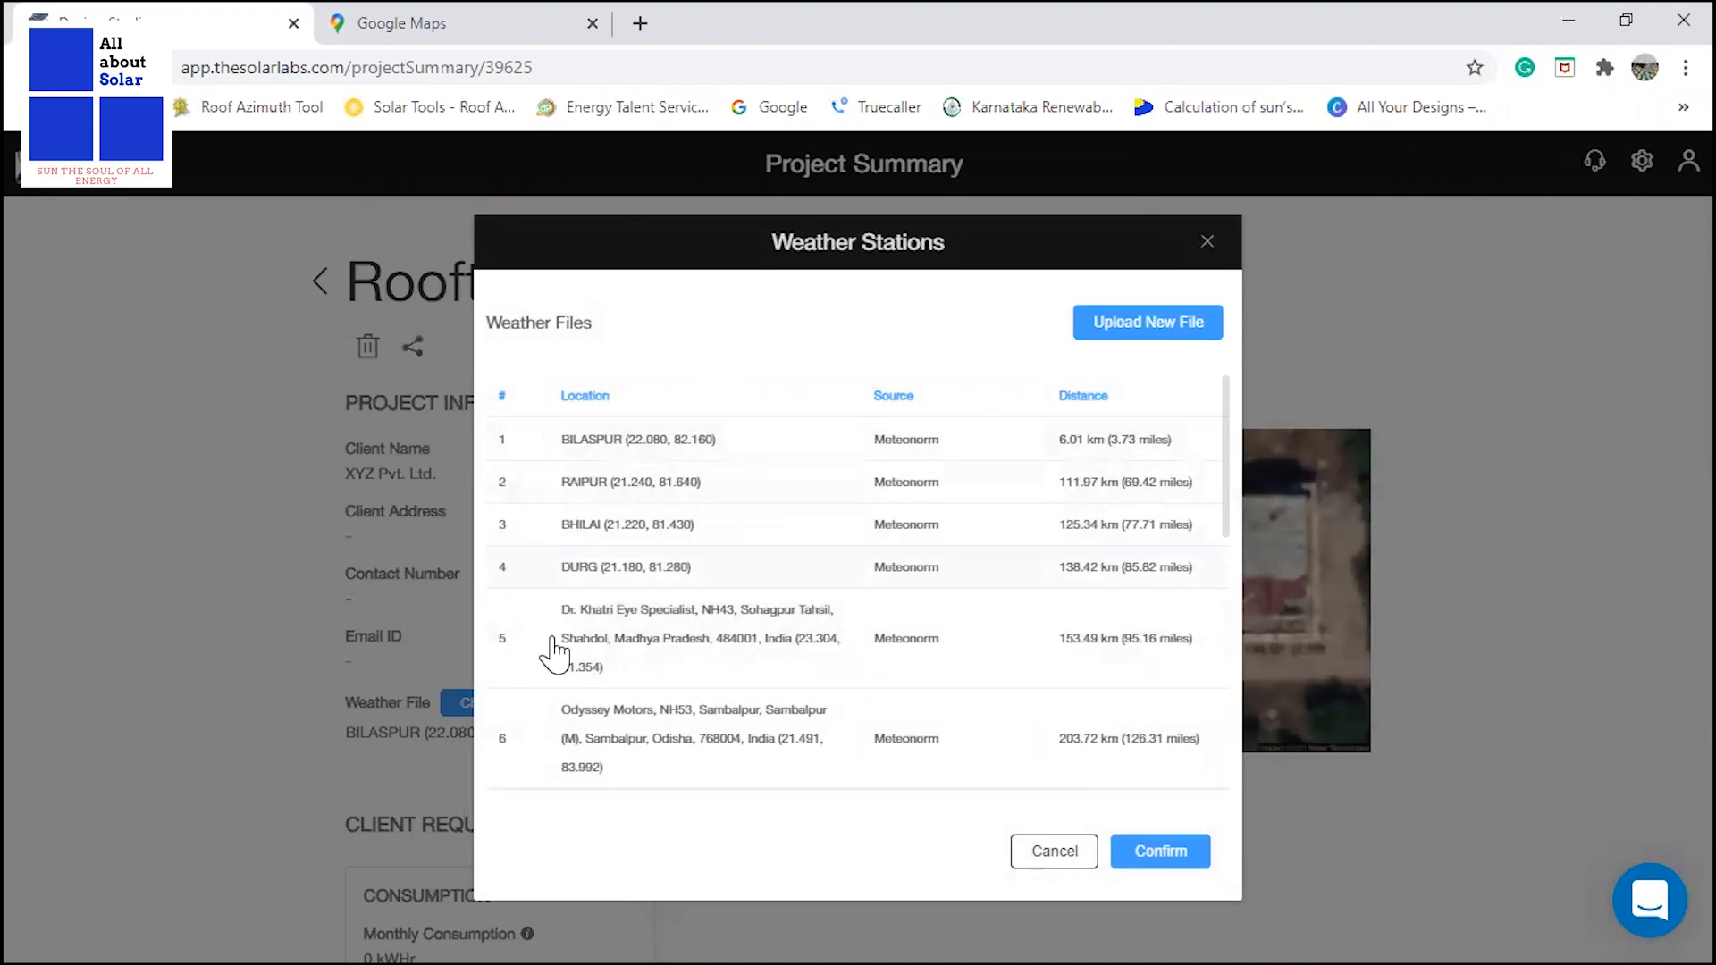
left_click(1128, 328)
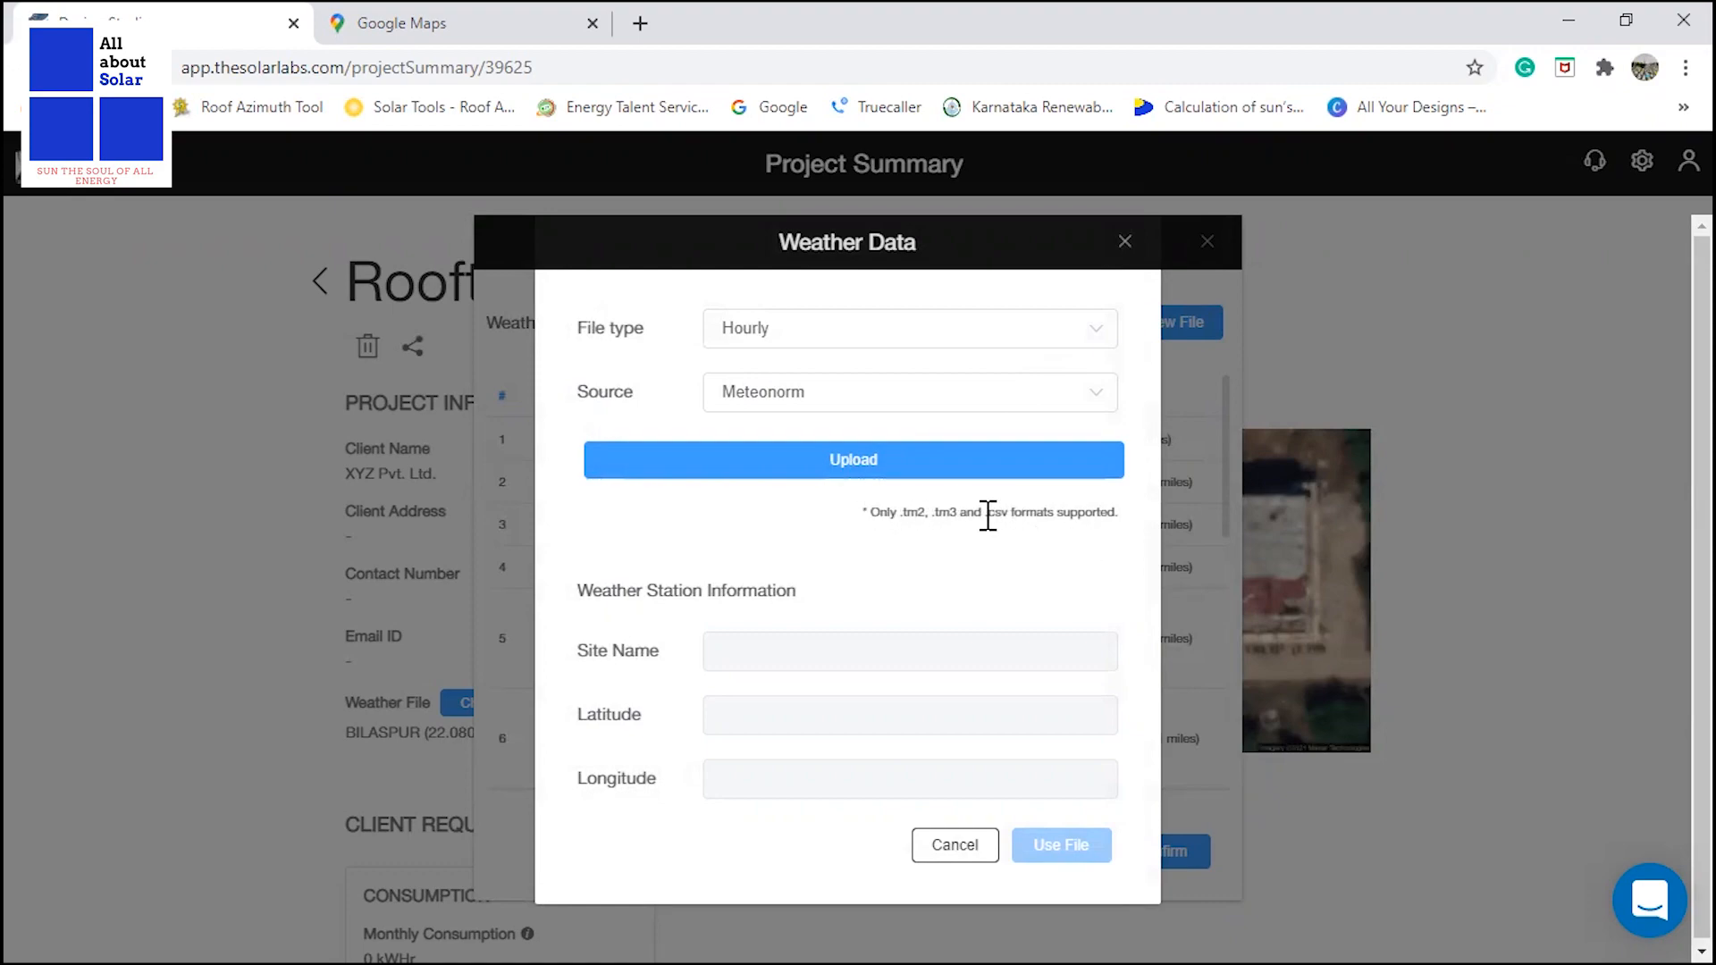
left_click_drag(985, 515, 1005, 513)
left_click(1125, 242)
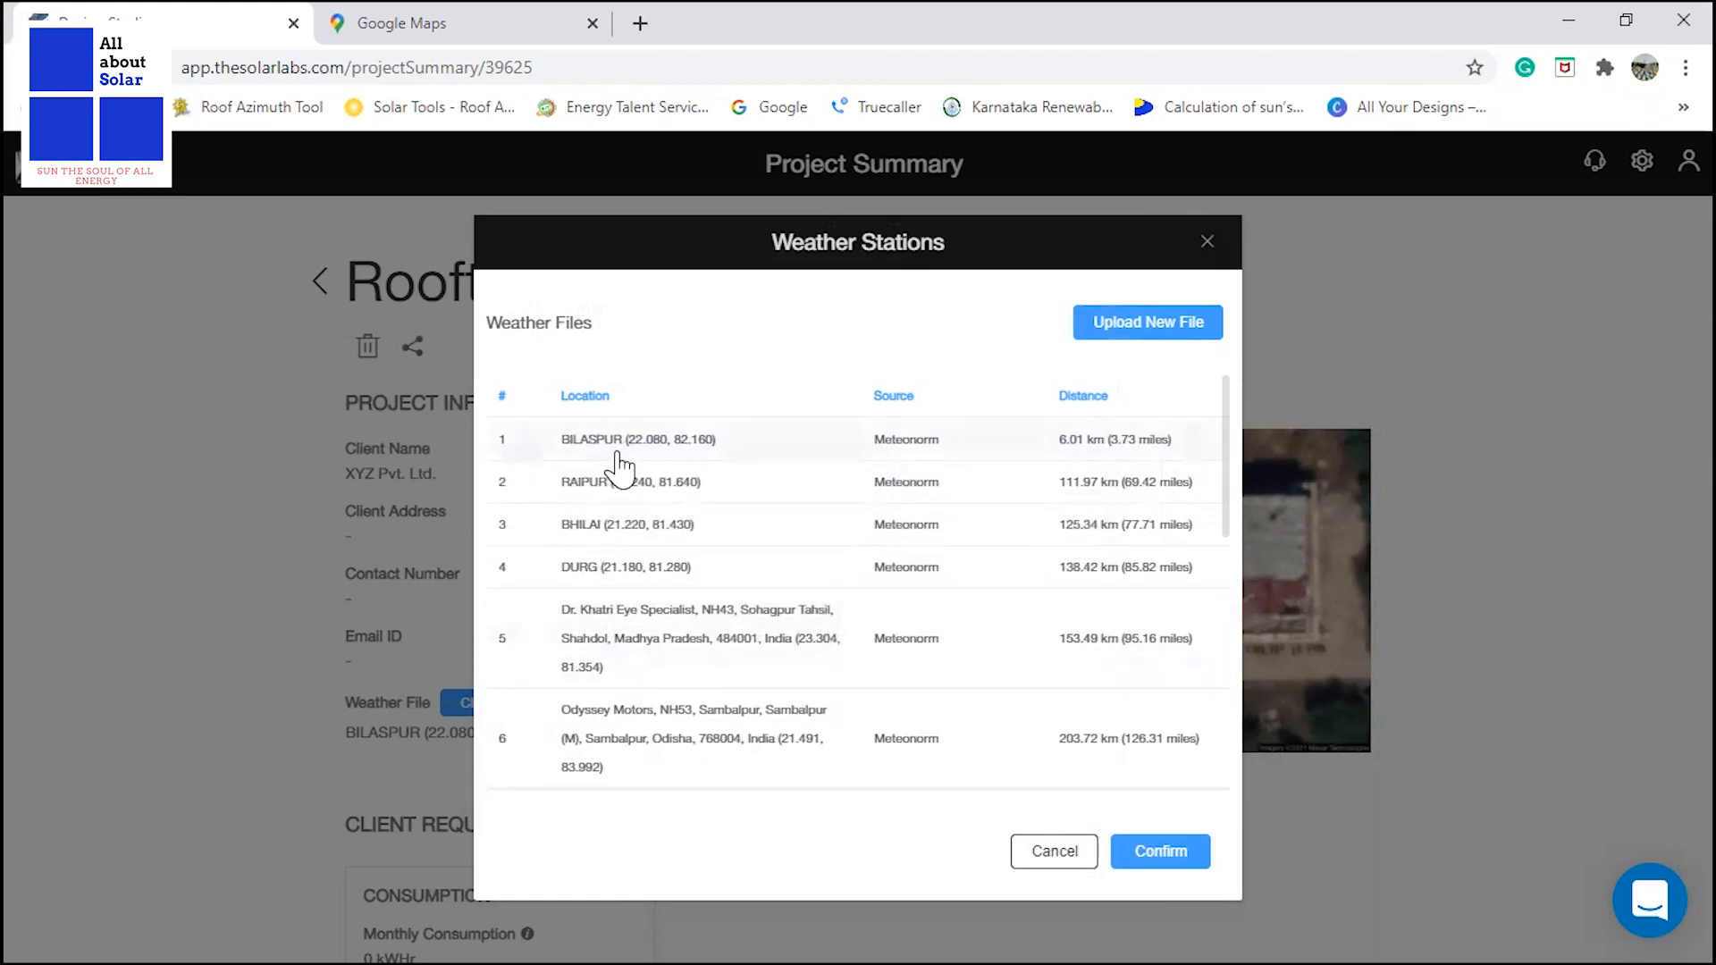
left_click(1054, 851)
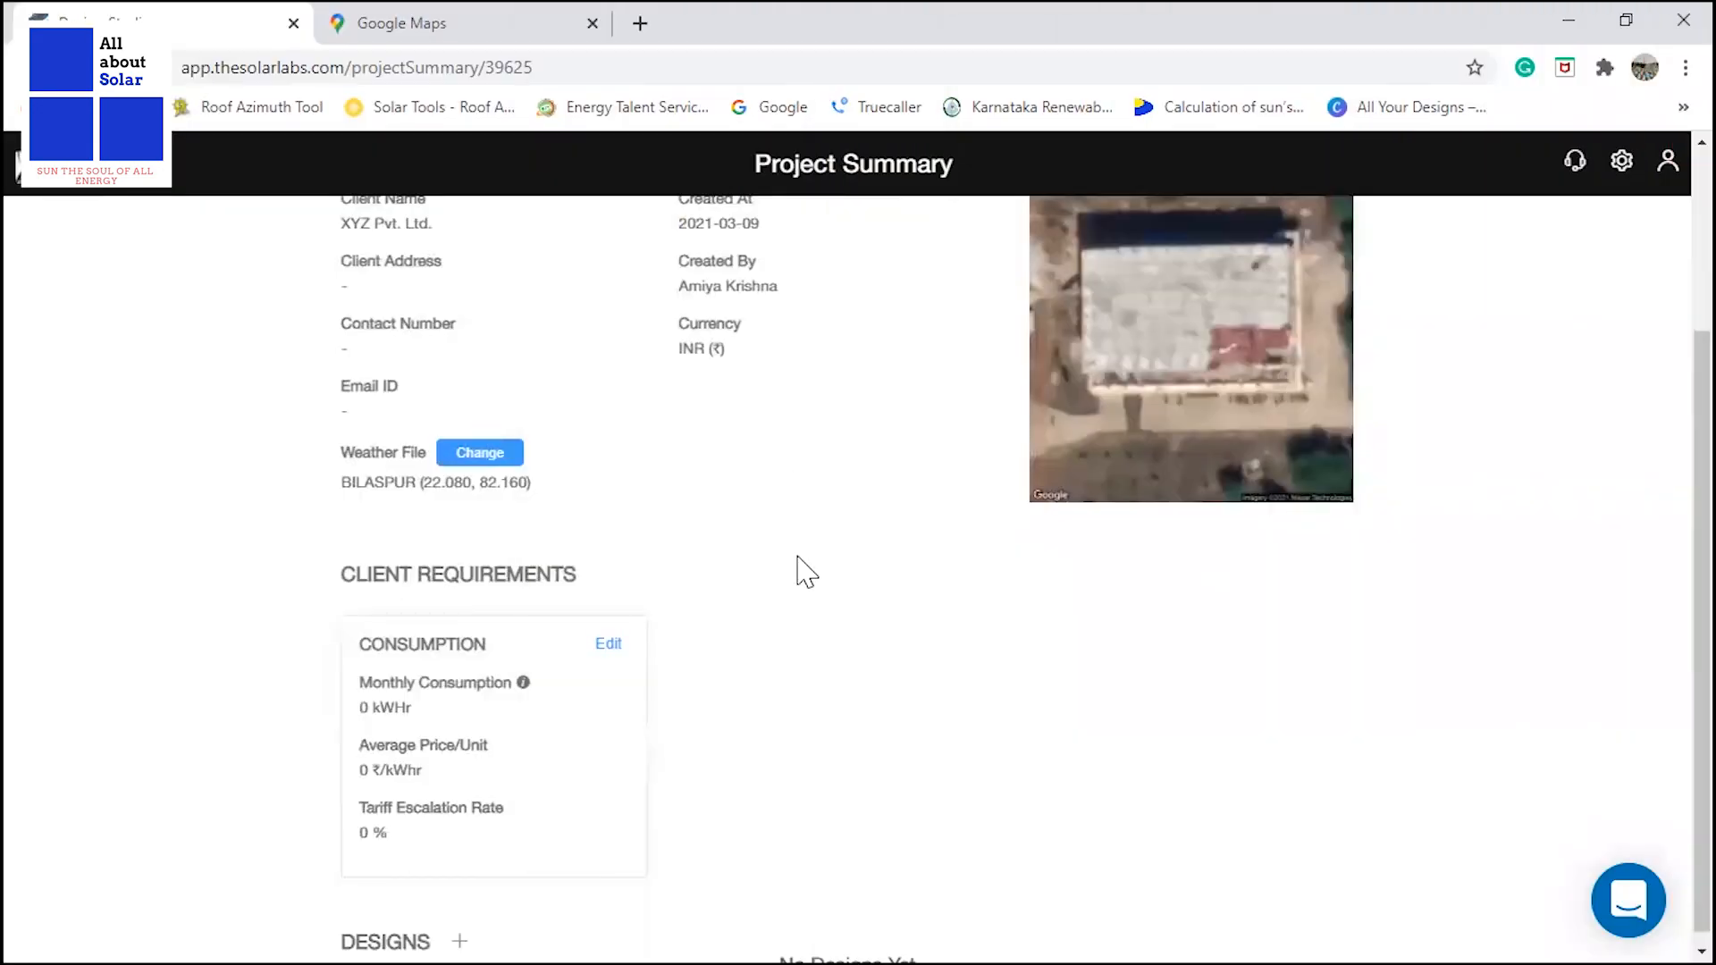
Set the client's average monthly unit consumption to 1000 kWhr and the average price per unit to 8 ₹/kWhr.
scroll(804, 572, "down", 1)
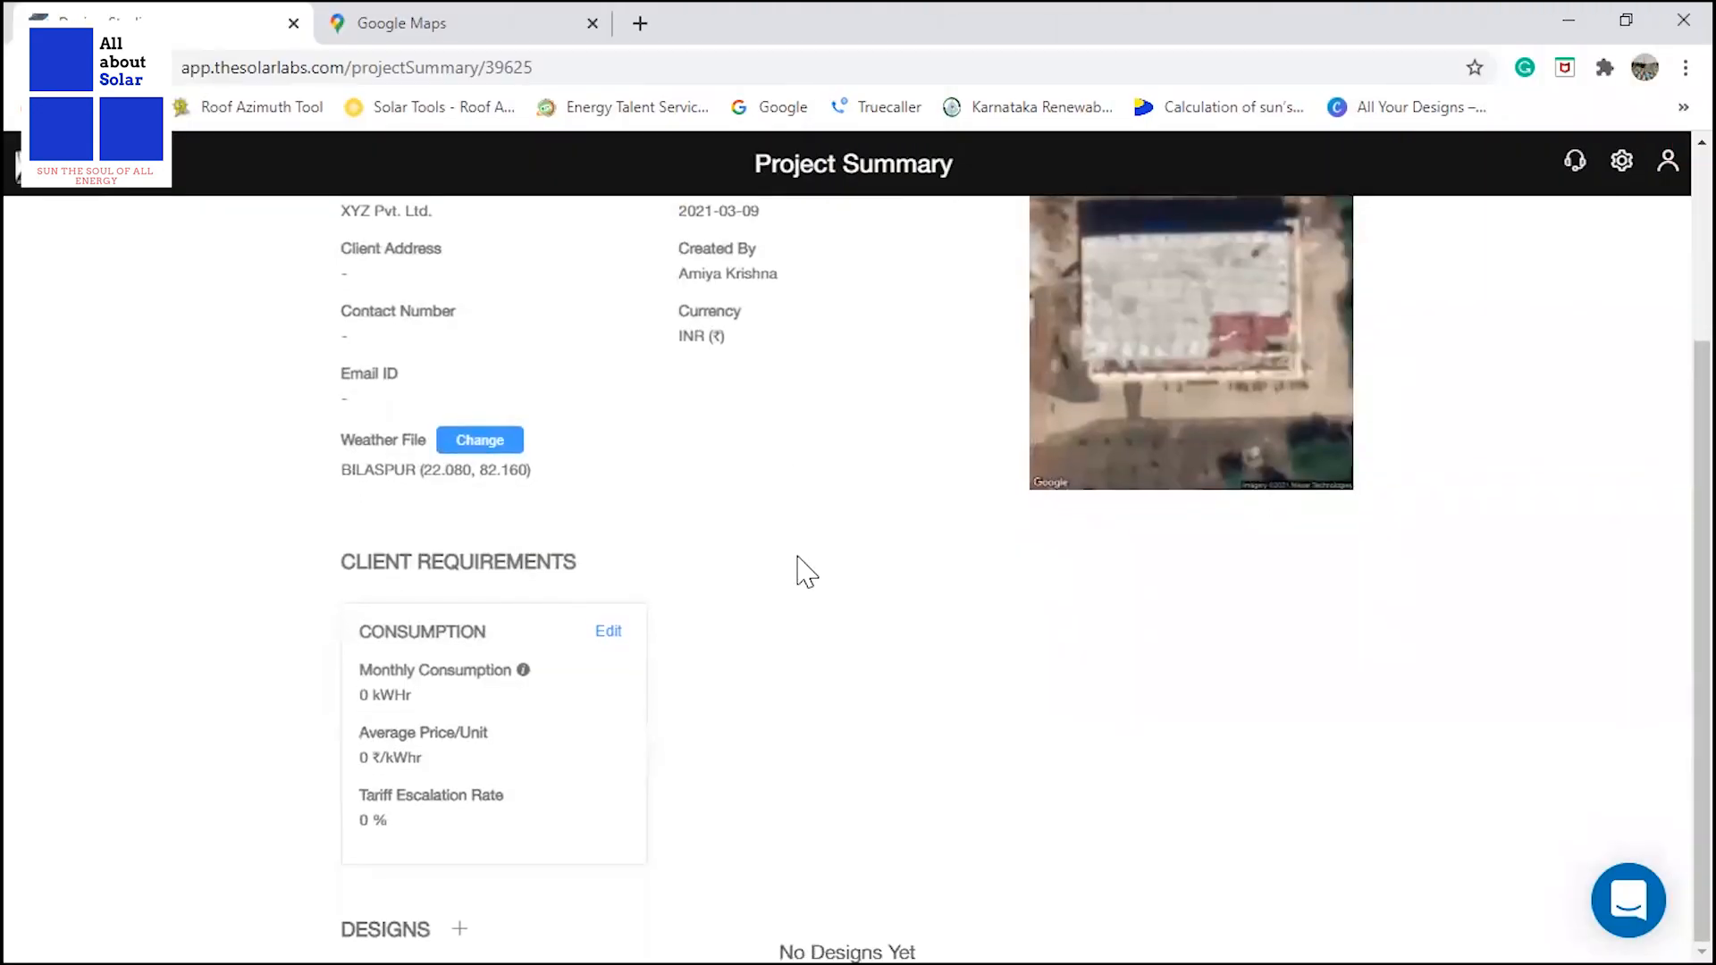
left_click(610, 640)
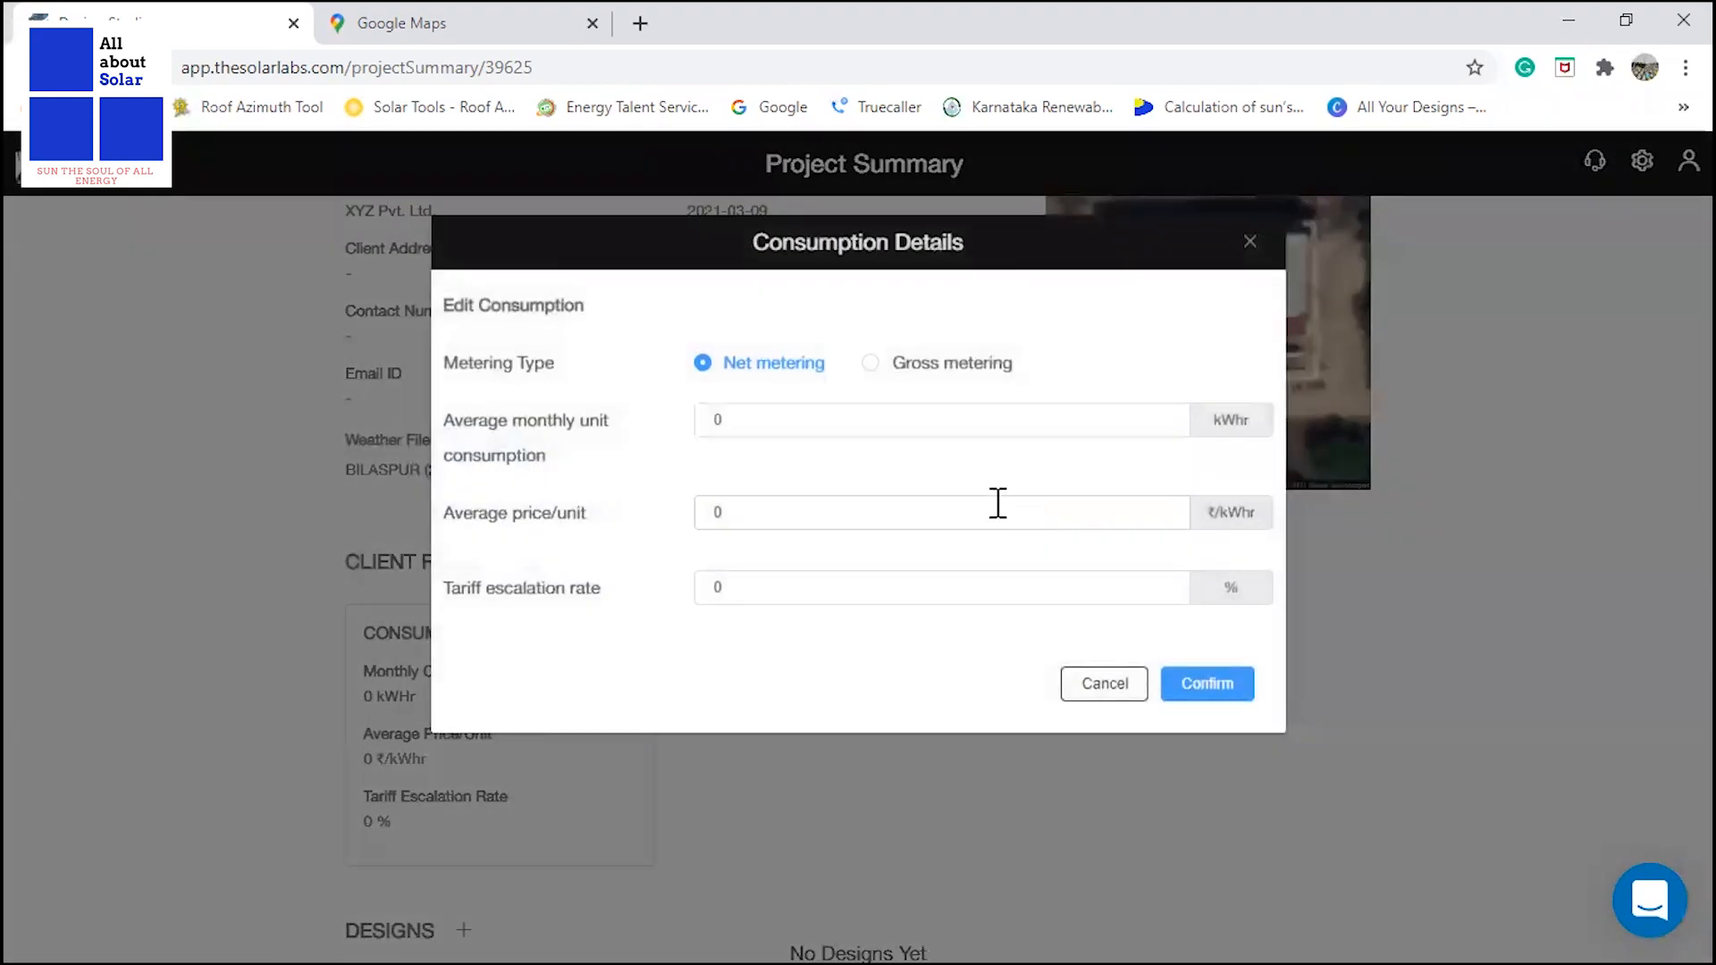
double_click(770, 416)
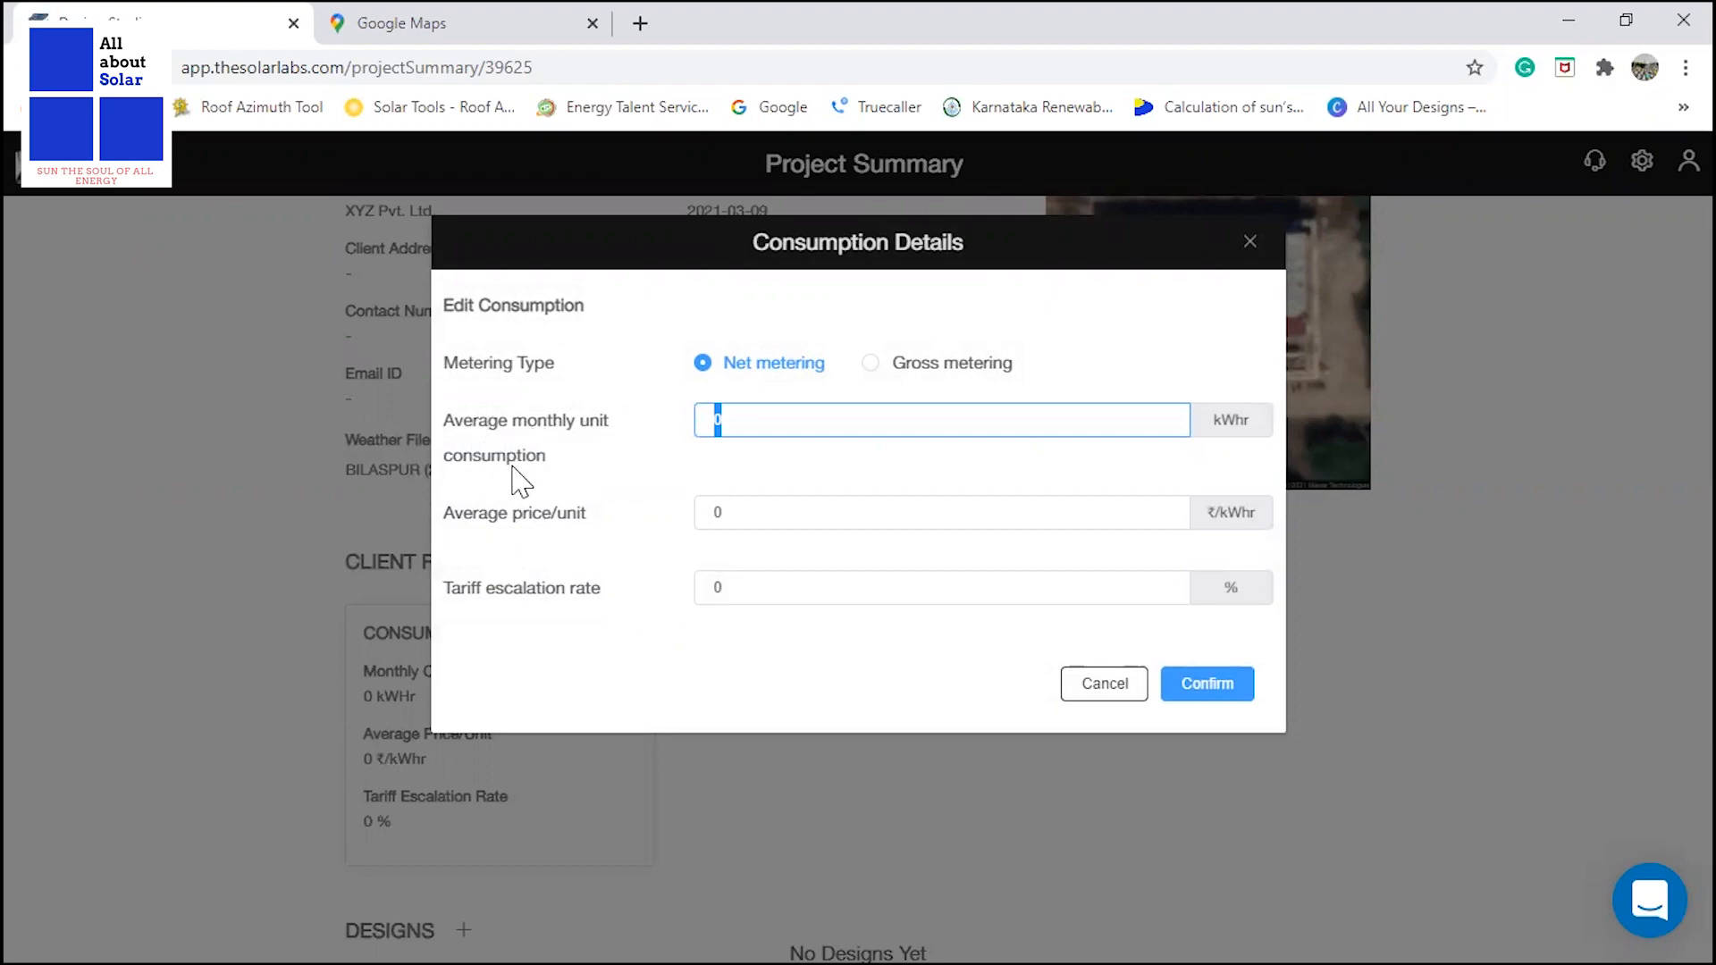
left_click(728, 418)
left_click_drag(730, 418, 695, 422)
type("1000")
left_click_drag(728, 512, 691, 511)
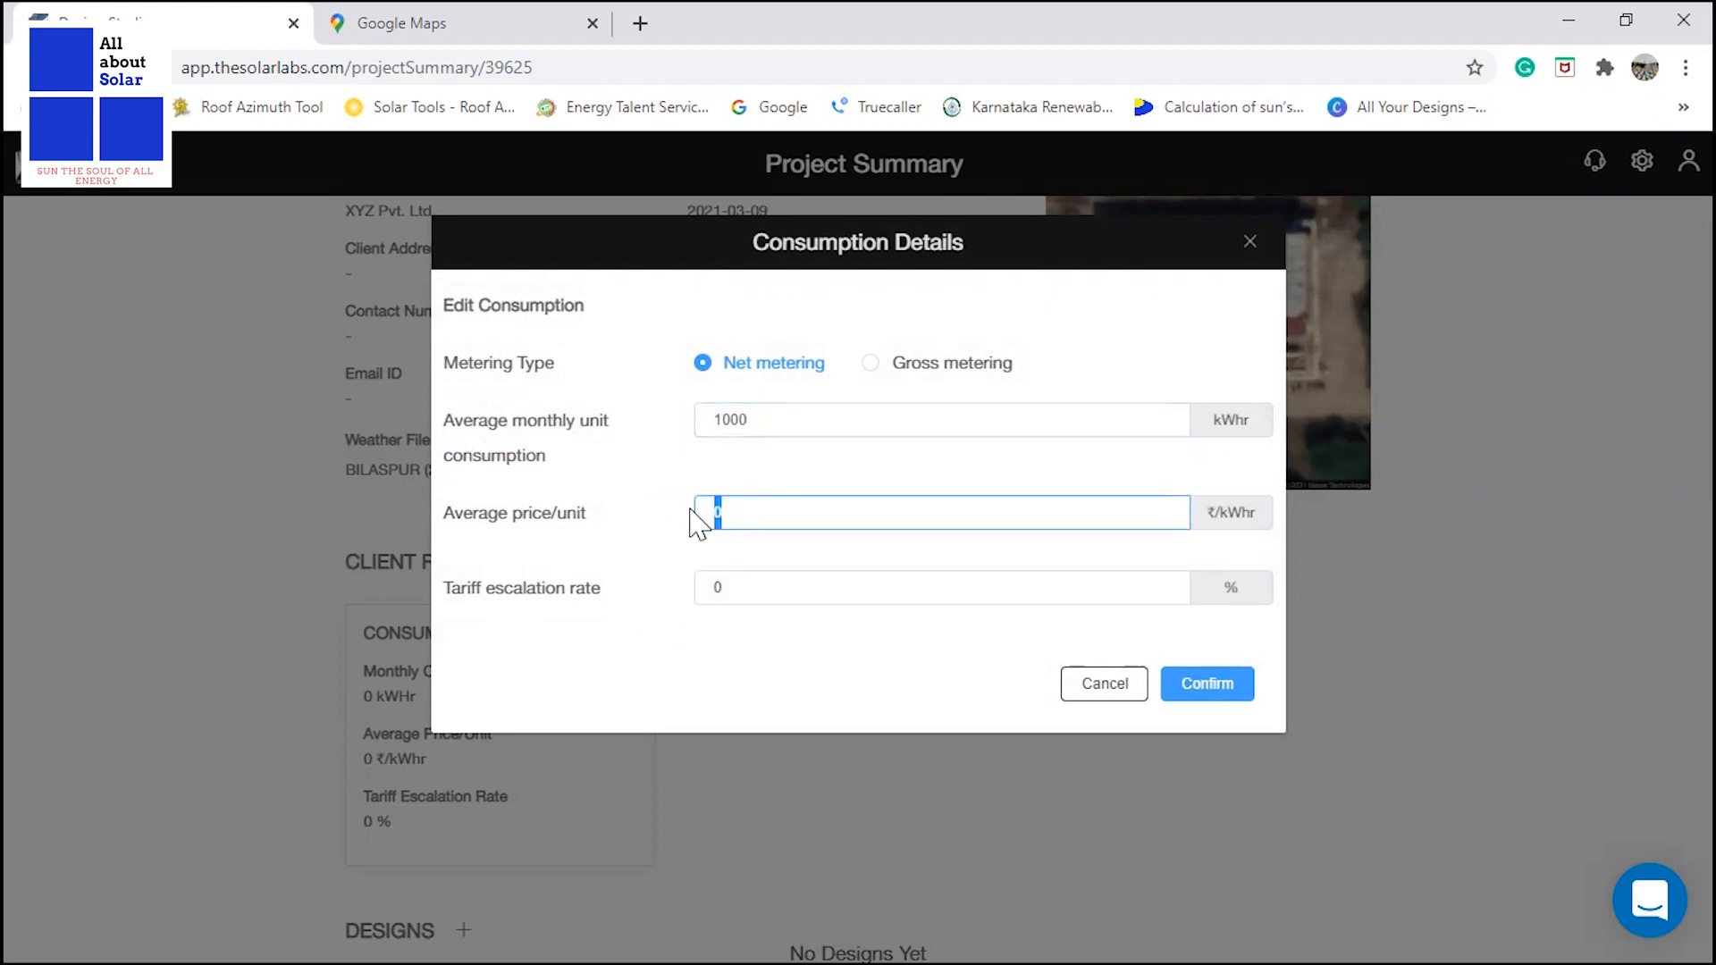
type("8")
Set the tariff escalation rate to 0.5 % in the consumption details.
left_click(736, 579)
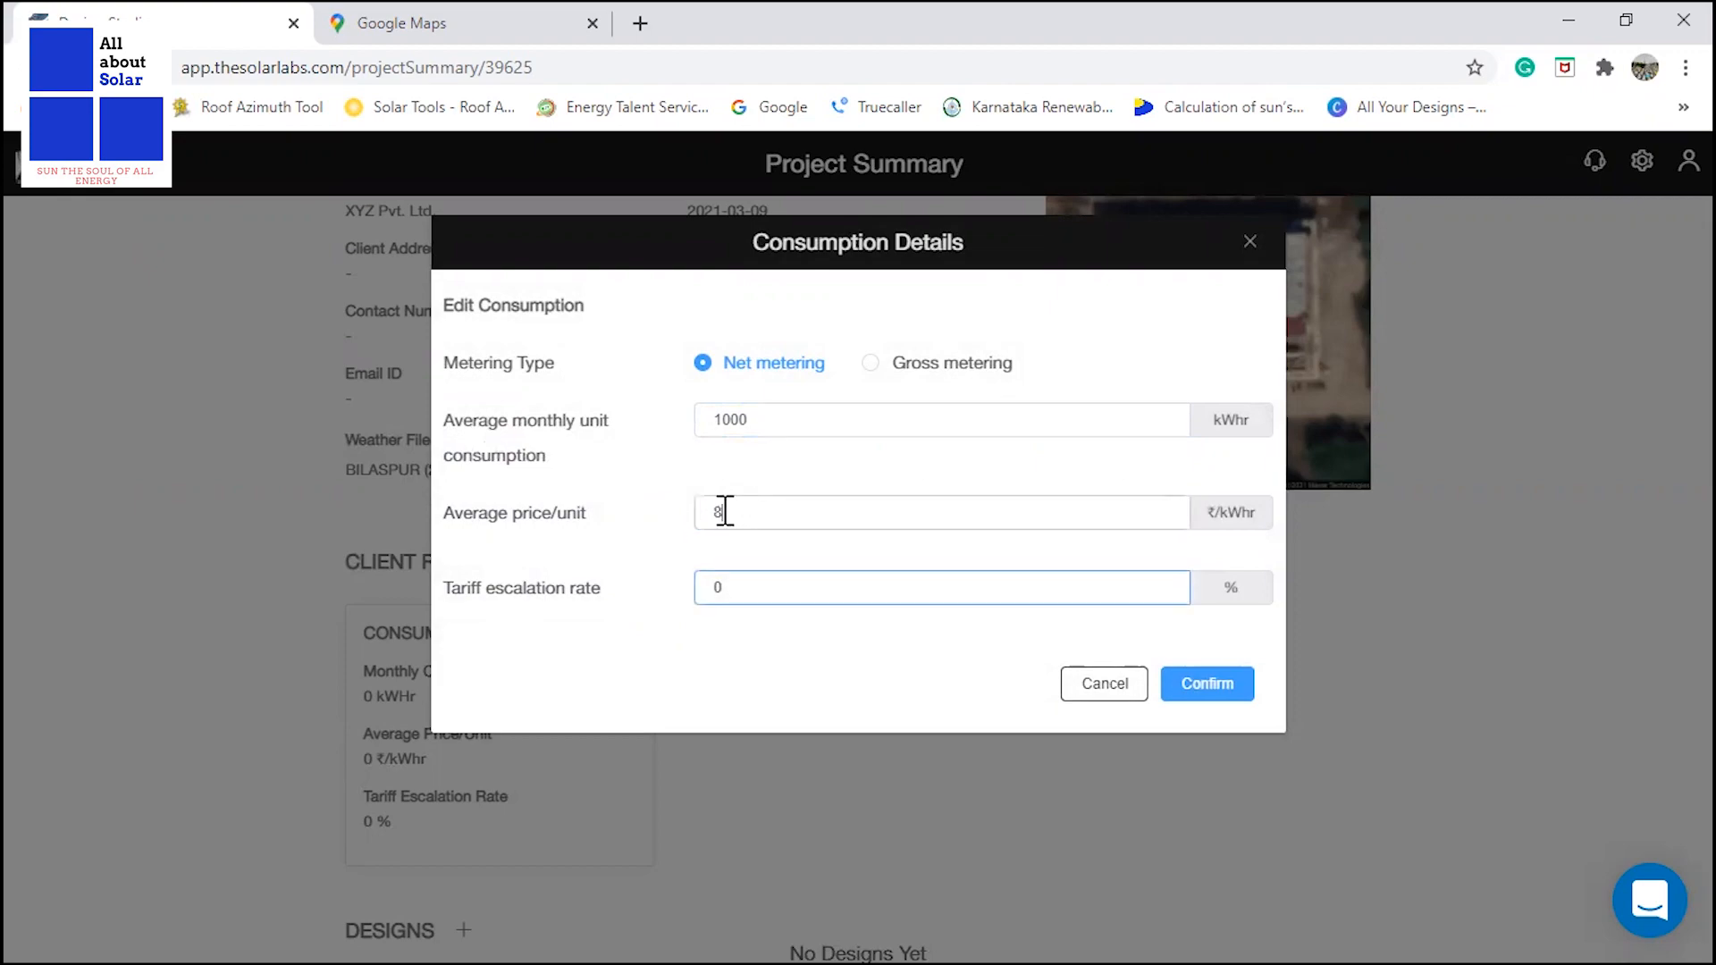
left_click_drag(725, 510, 577, 526)
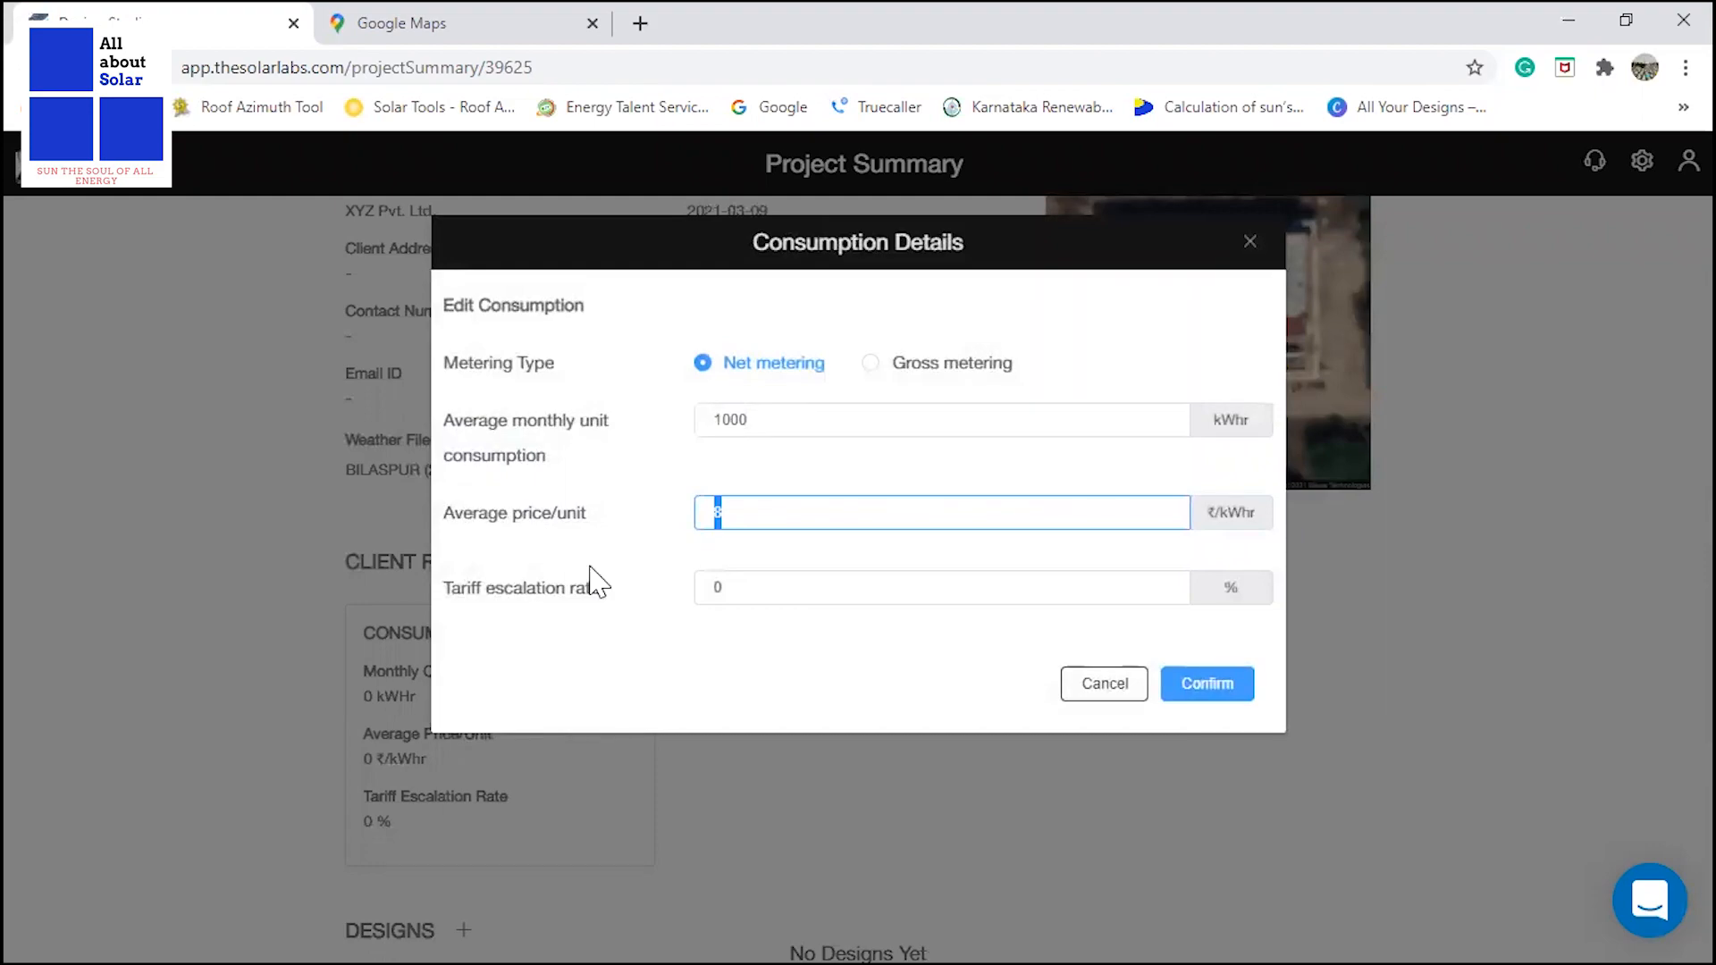
left_click(696, 592)
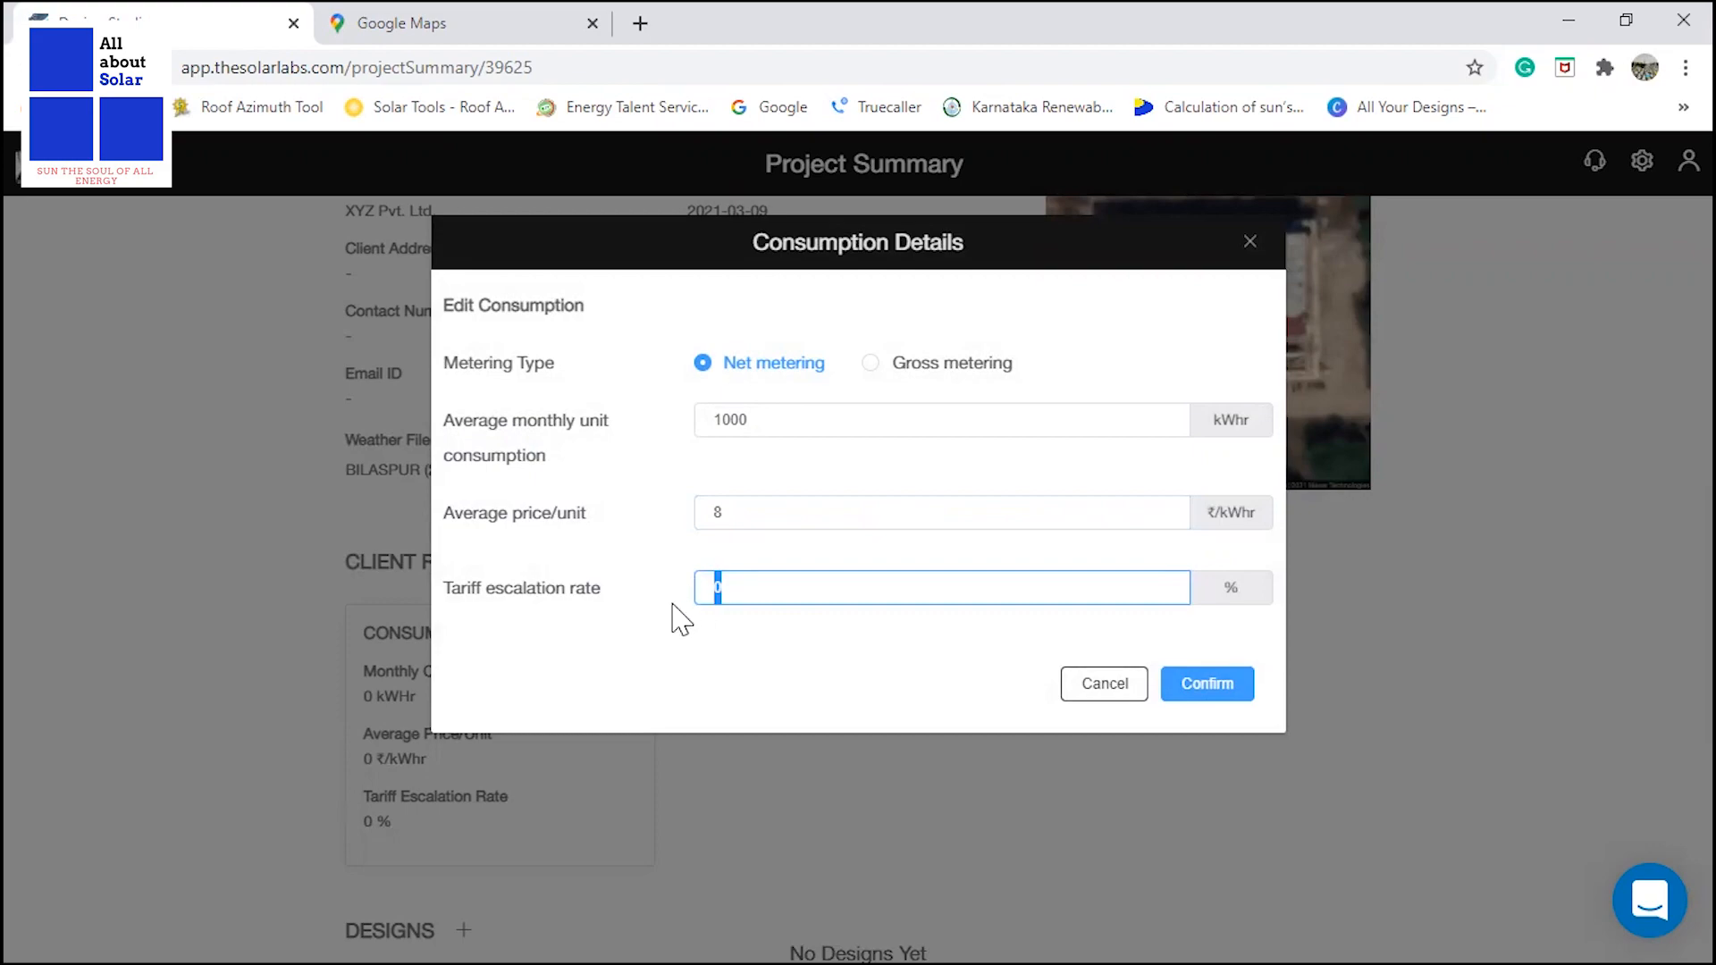
left_click(722, 513)
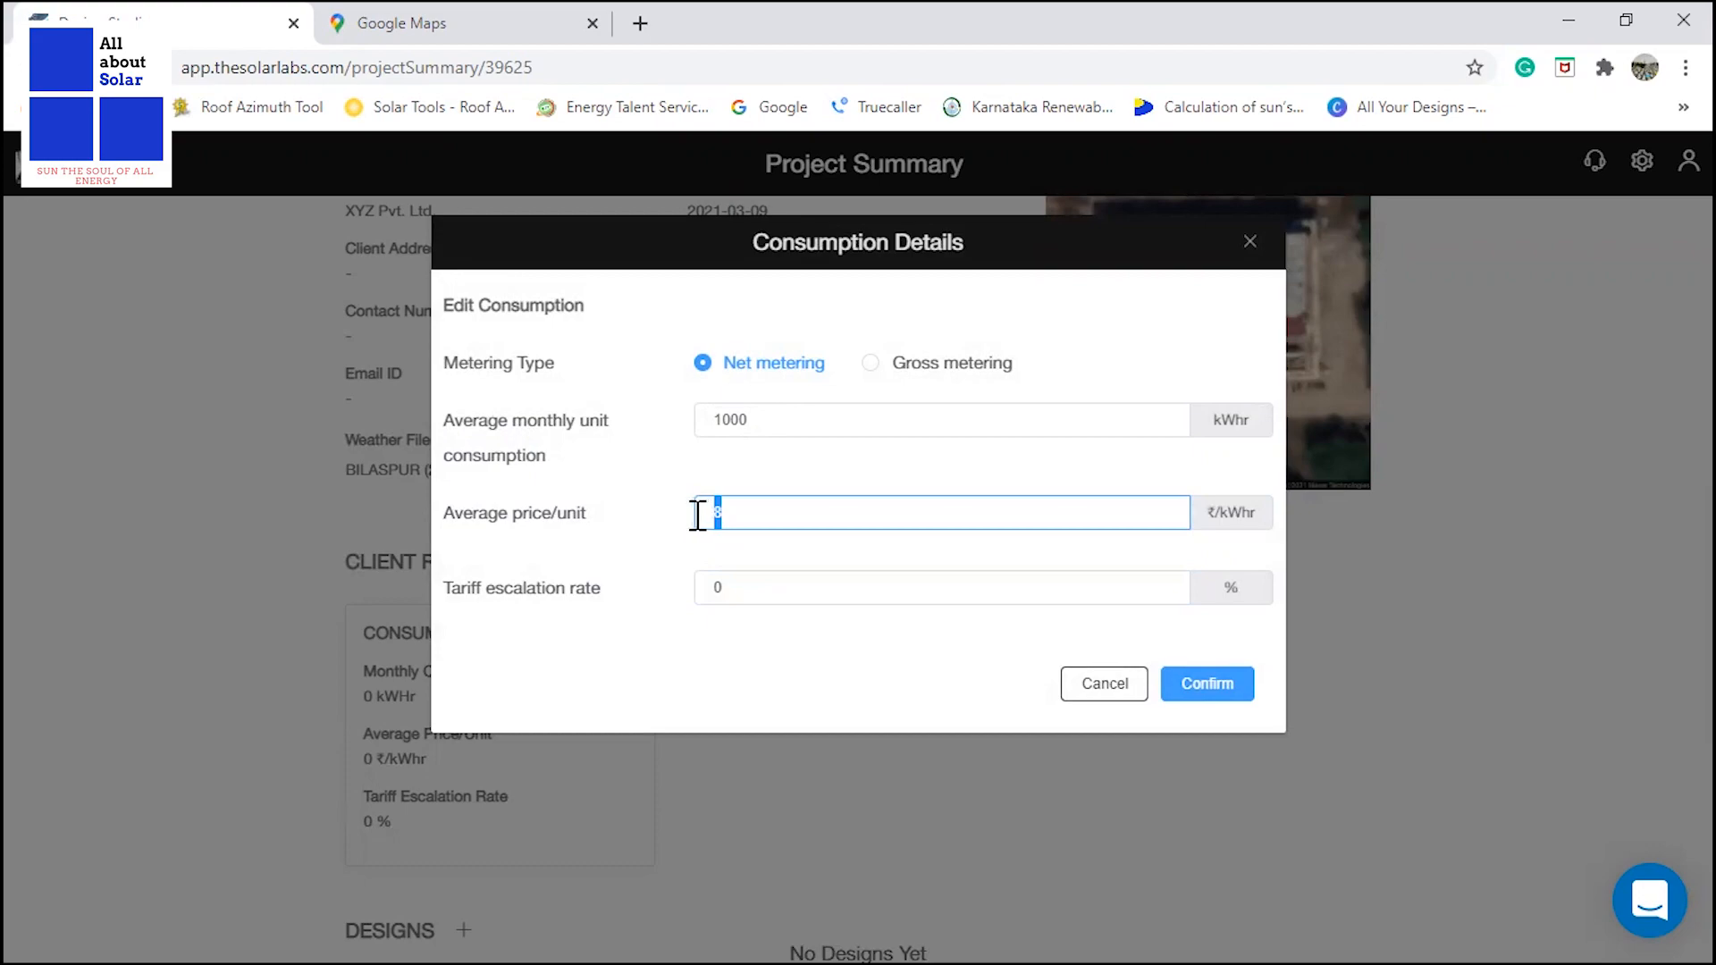
left_click_drag(700, 512, 758, 529)
left_click(746, 586)
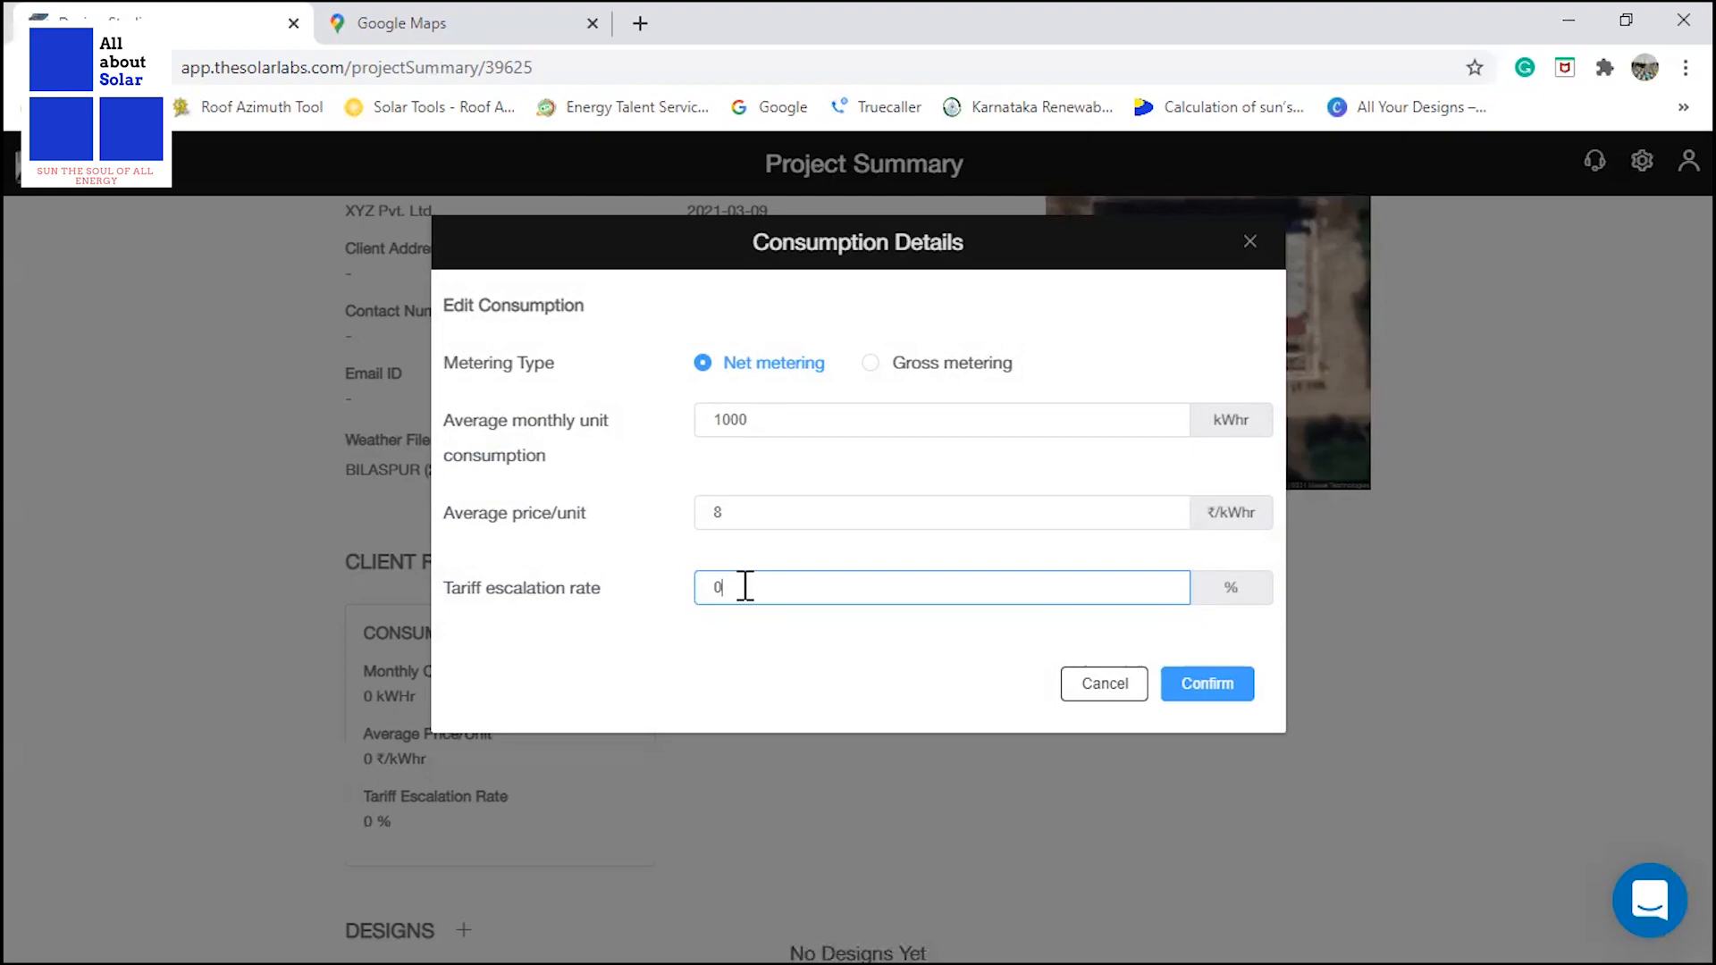
left_click_drag(721, 587, 701, 587)
type("0.5")
Switch to gross metering to review its import and export unit price fields, and return to net metering.
left_click(726, 511)
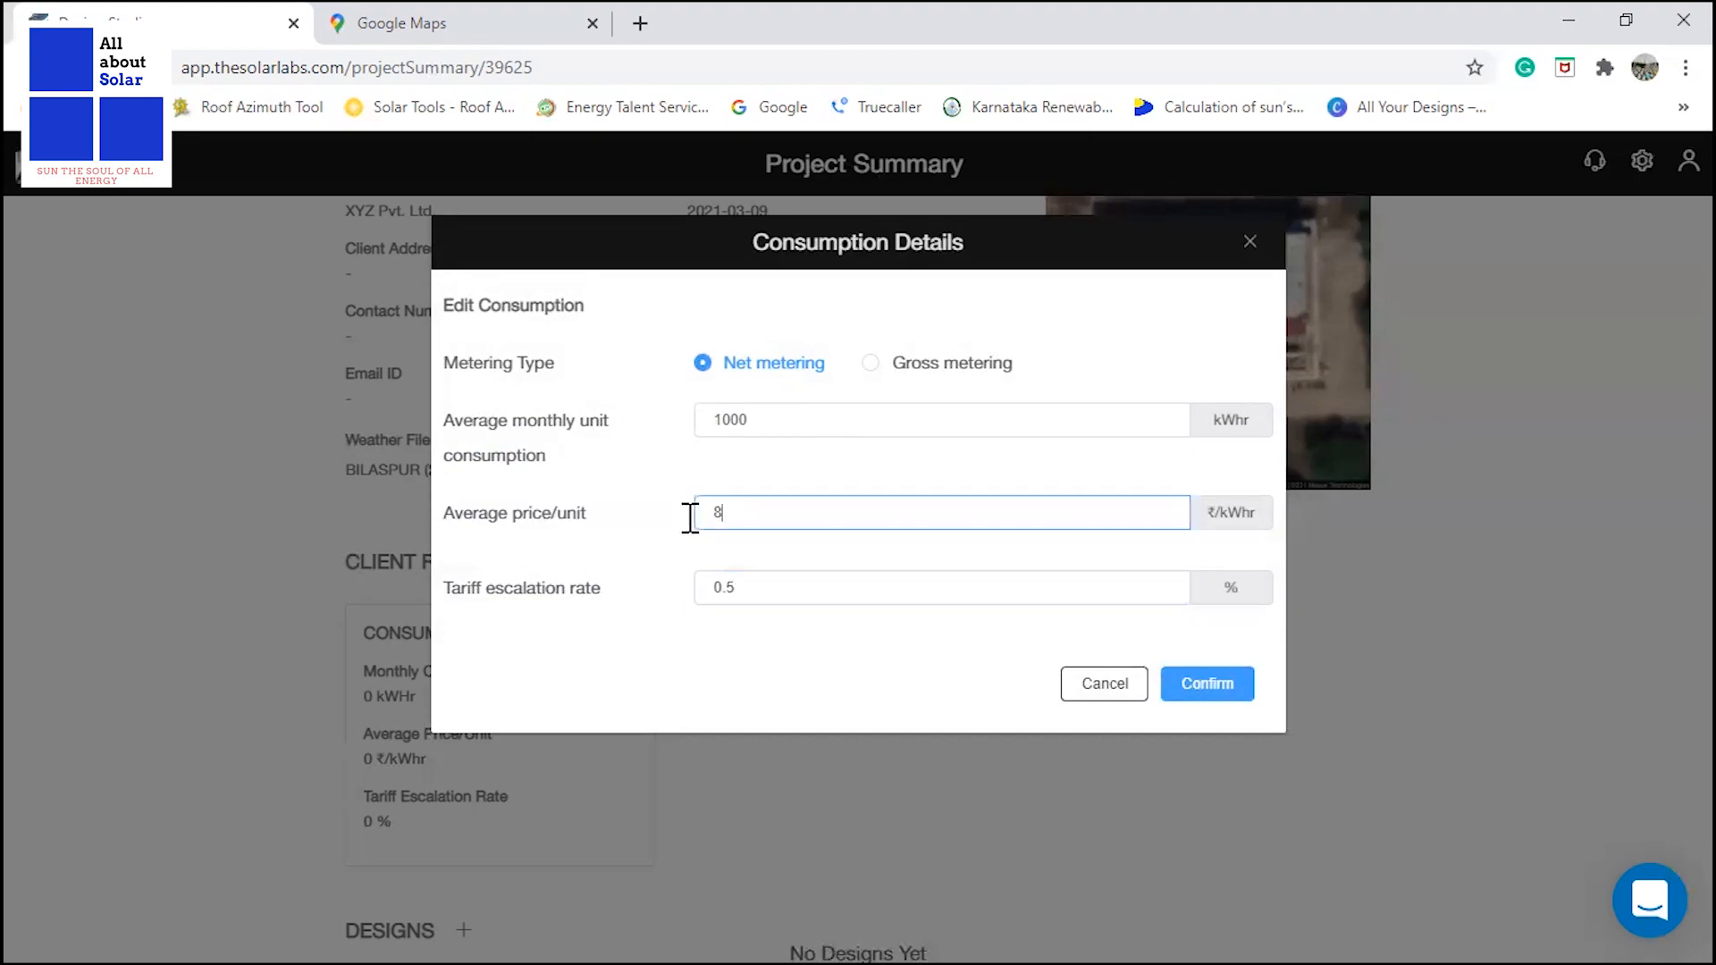
double_click(690, 517)
left_click(867, 363)
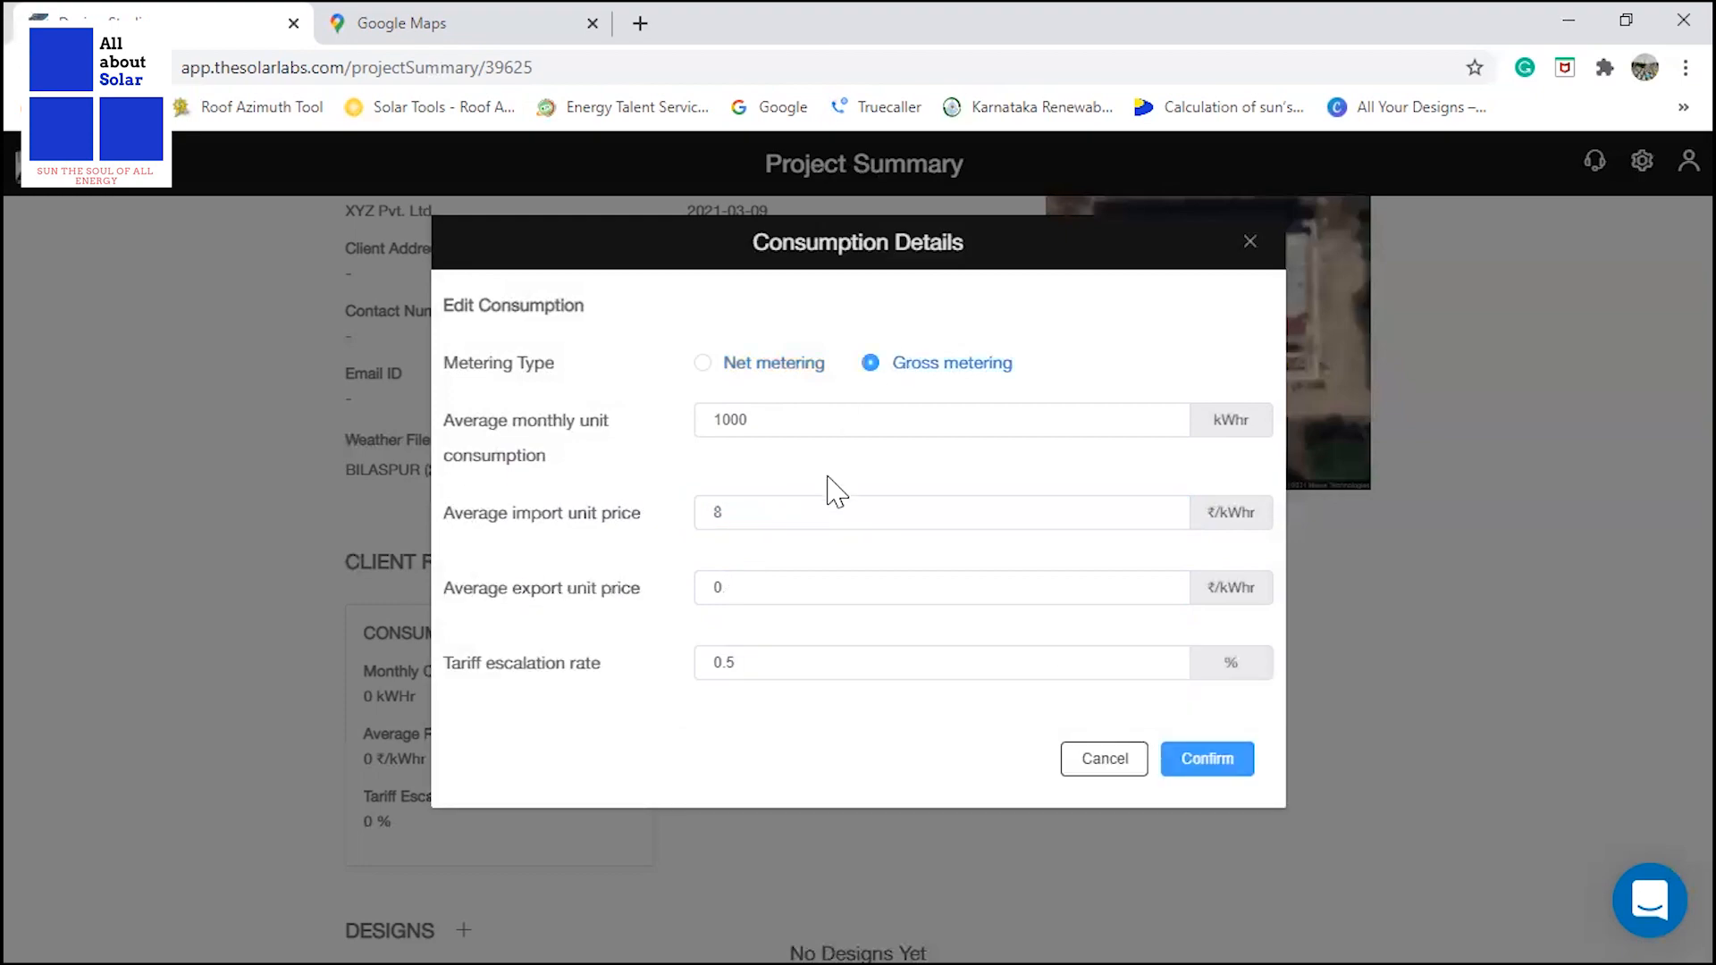
left_click_drag(728, 501, 680, 517)
left_click_drag(736, 590, 697, 605)
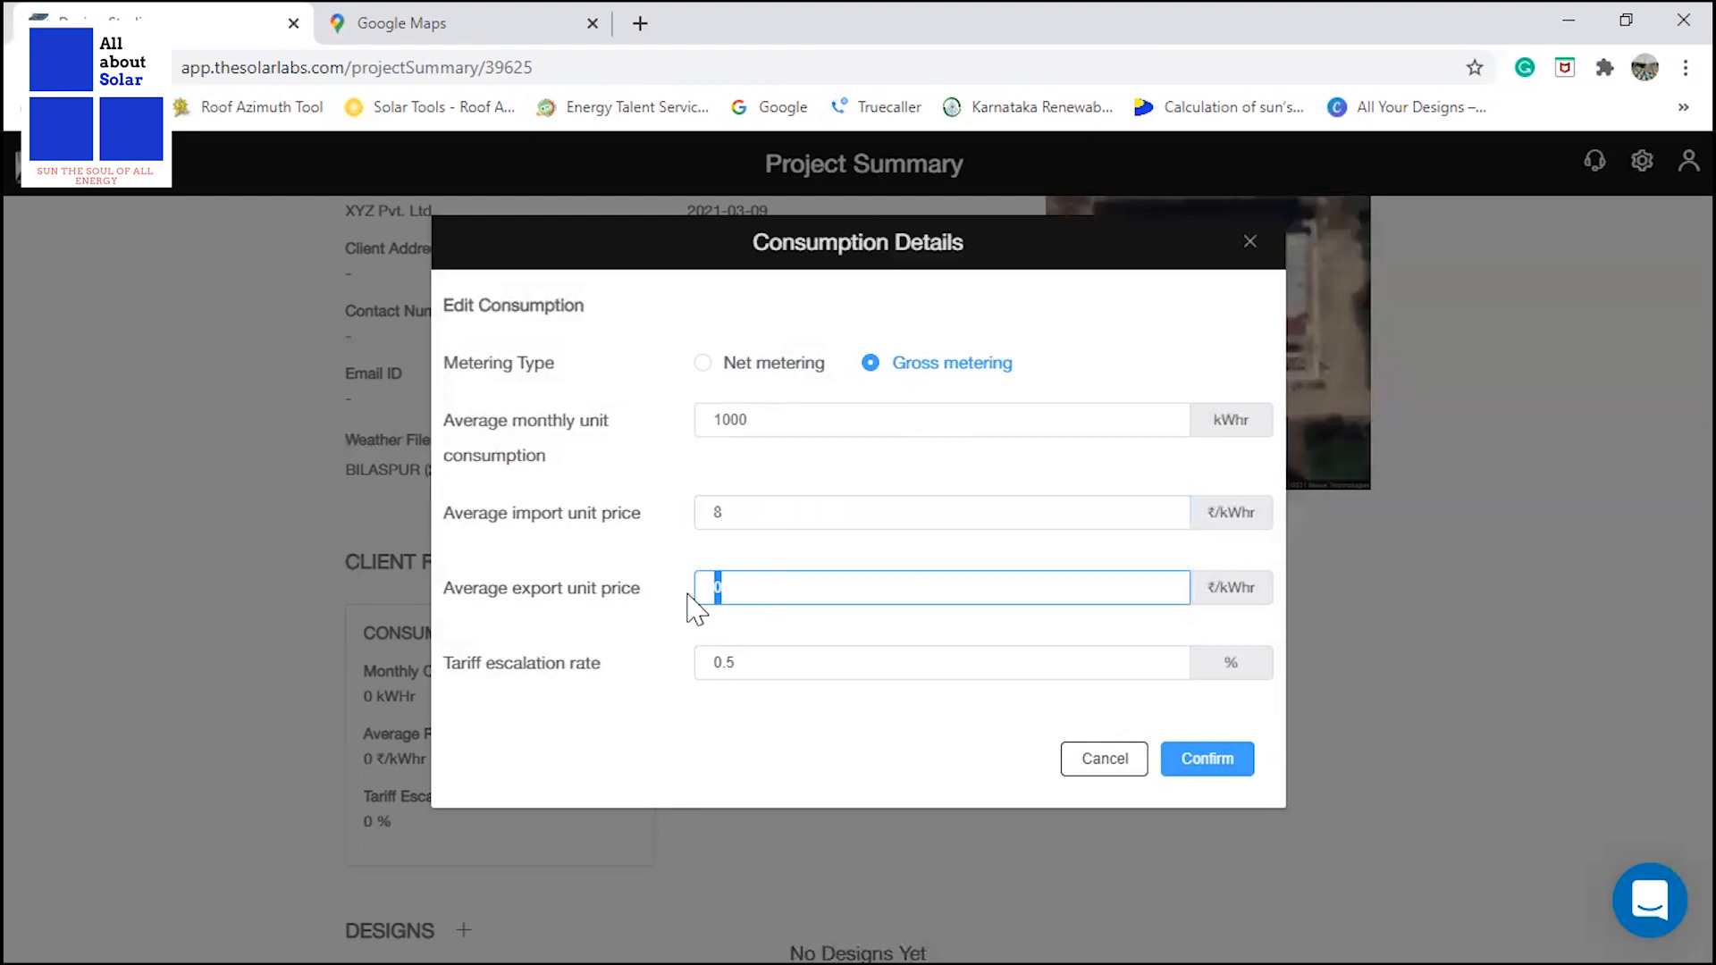
left_click(747, 590)
left_click_drag(747, 590, 705, 590)
left_click(741, 589)
left_click_drag(733, 586, 701, 592)
left_click(754, 587)
left_click_drag(730, 587, 690, 599)
left_click(736, 364)
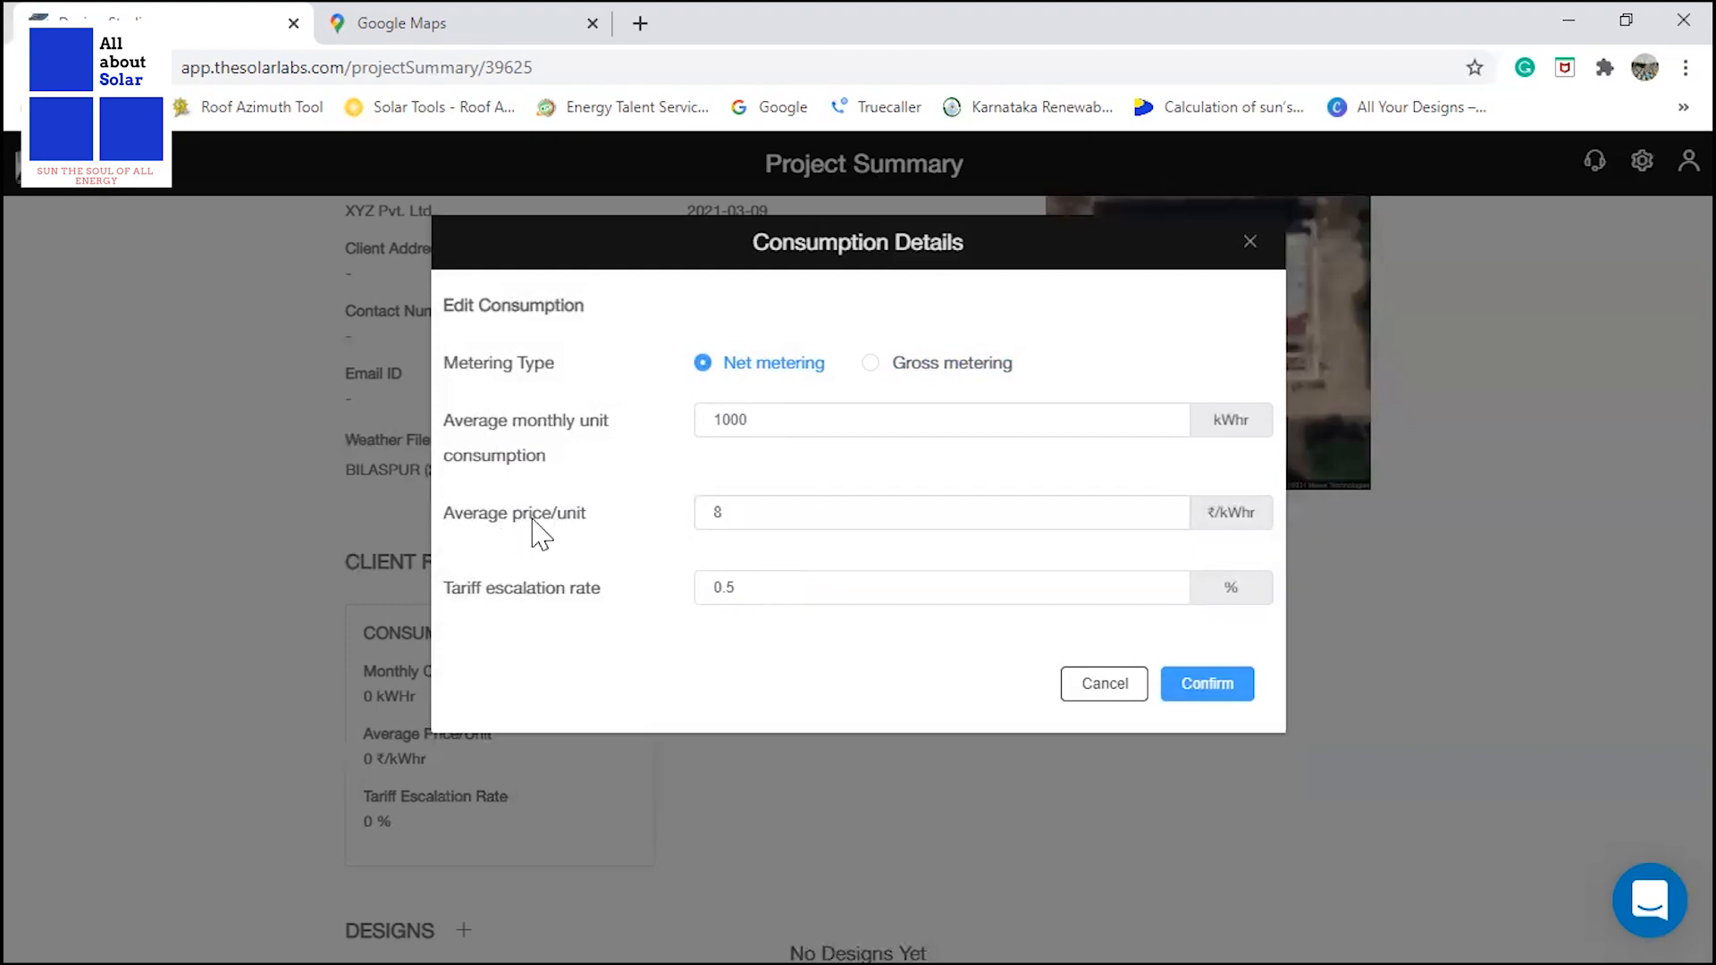
Try gross metering with an average export unit price of 4 ₹/kWhr.
left_click_drag(729, 508, 695, 513)
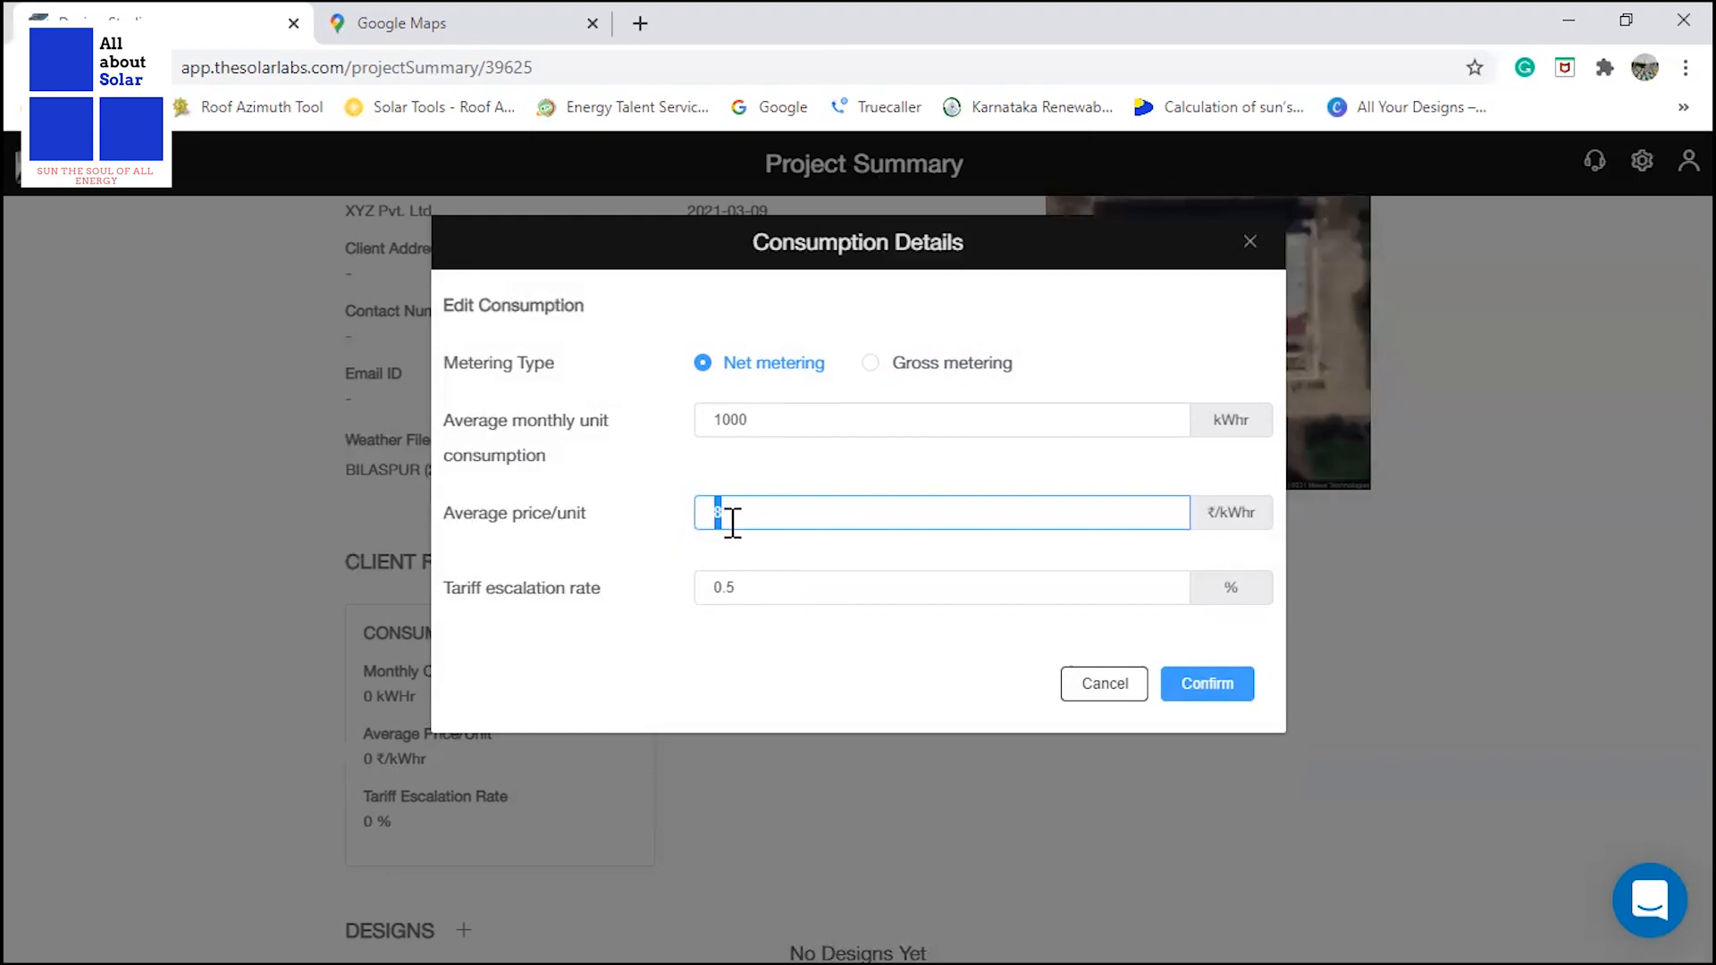
left_click(949, 368)
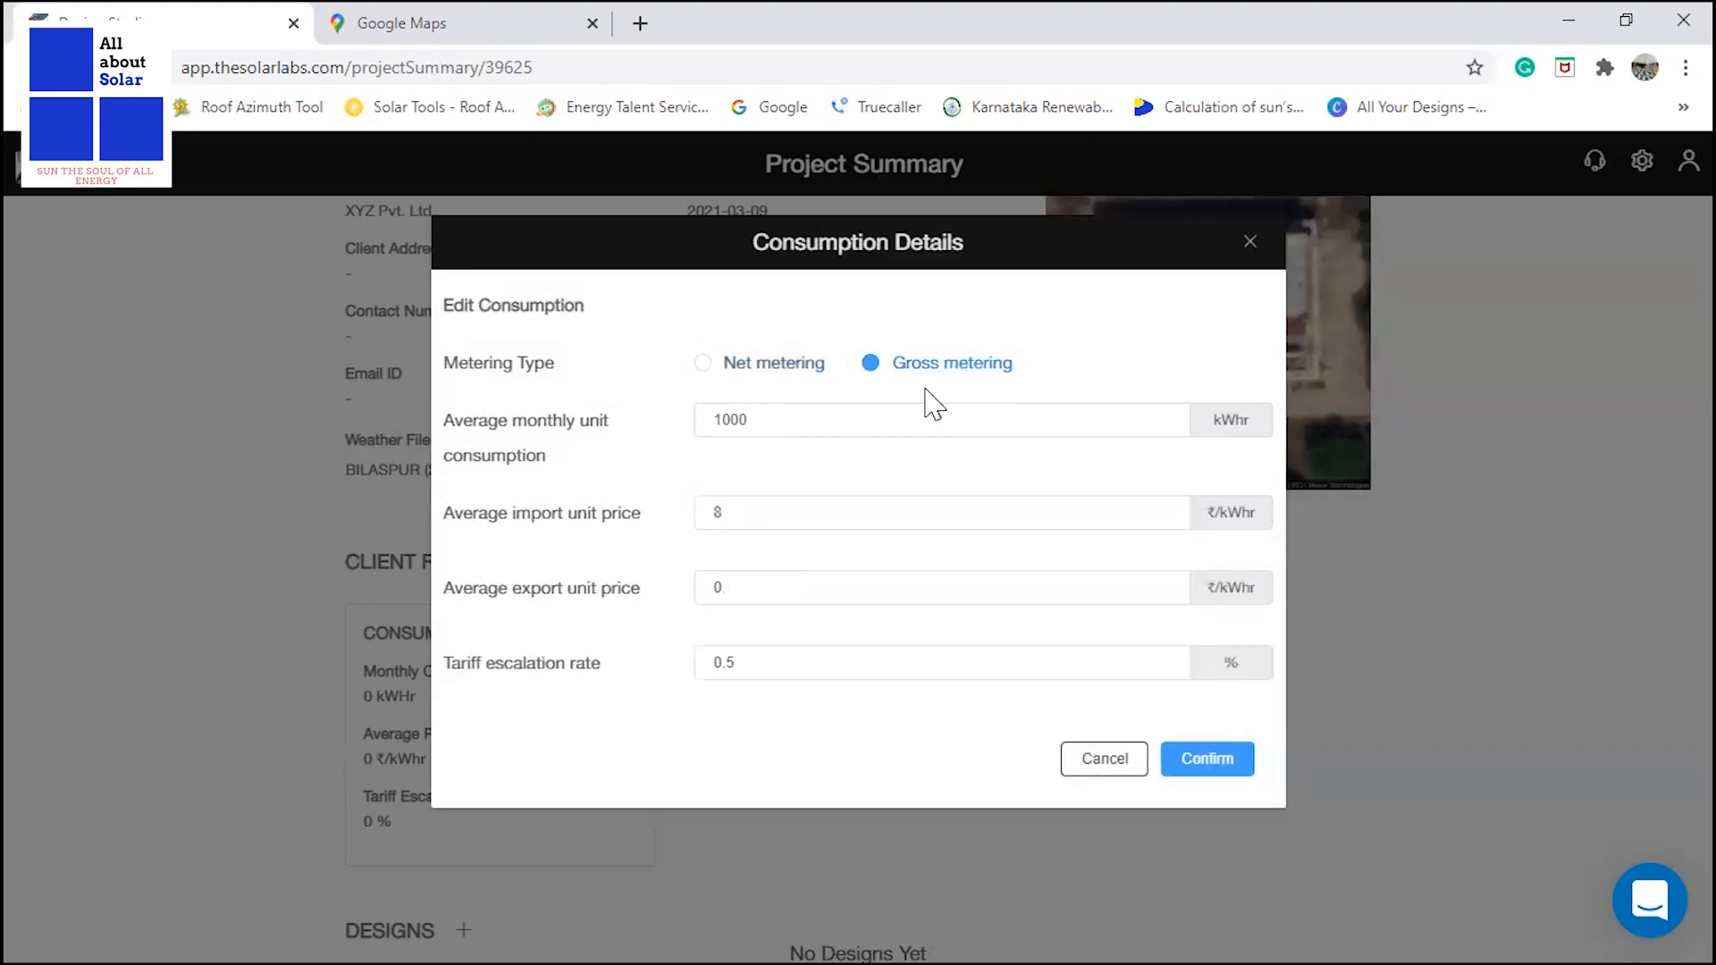
left_click_drag(743, 586, 693, 590)
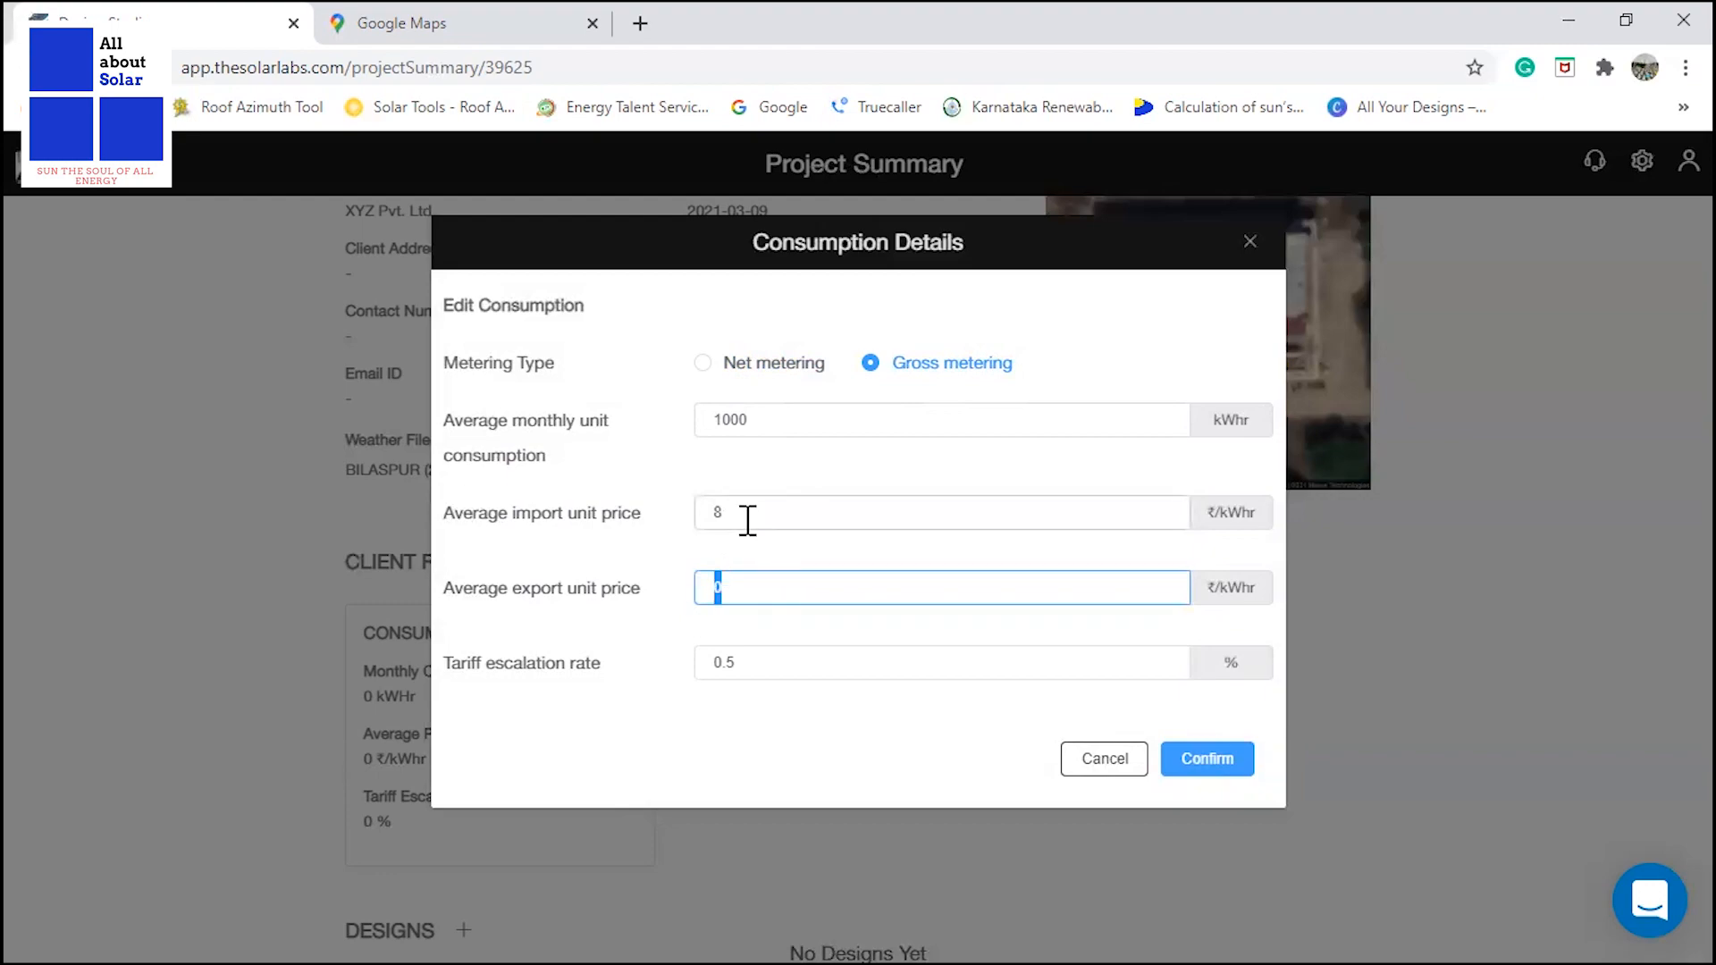
left_click_drag(733, 513, 694, 517)
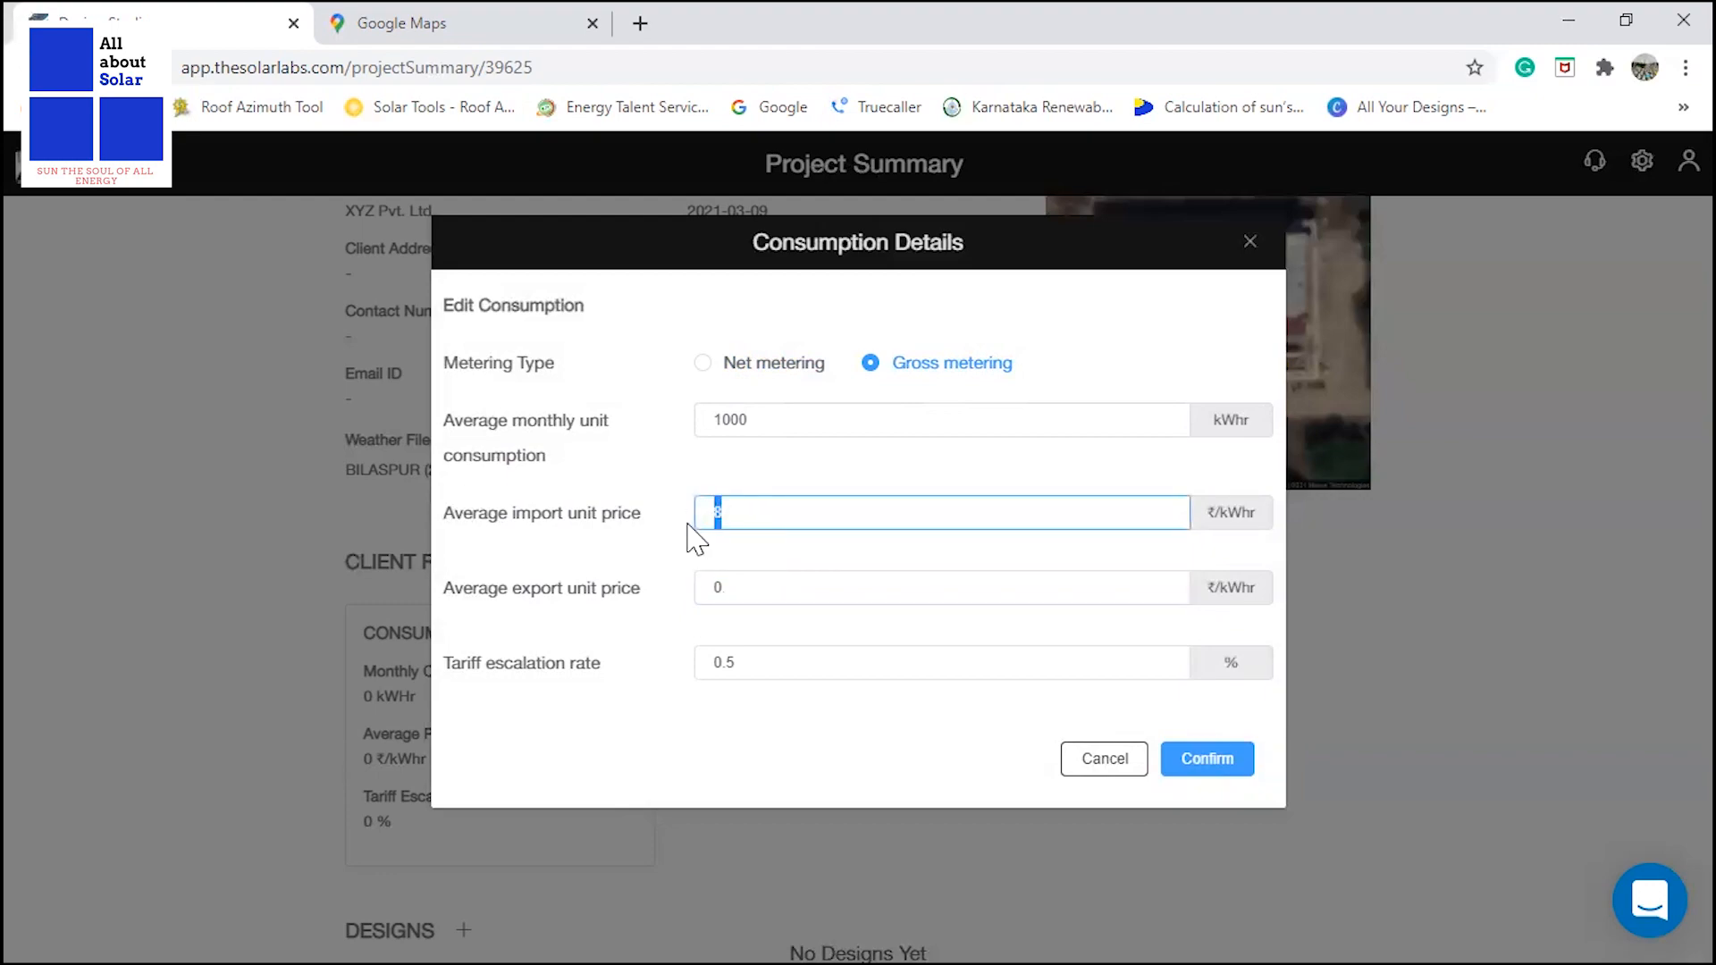
left_click_drag(729, 581, 701, 589)
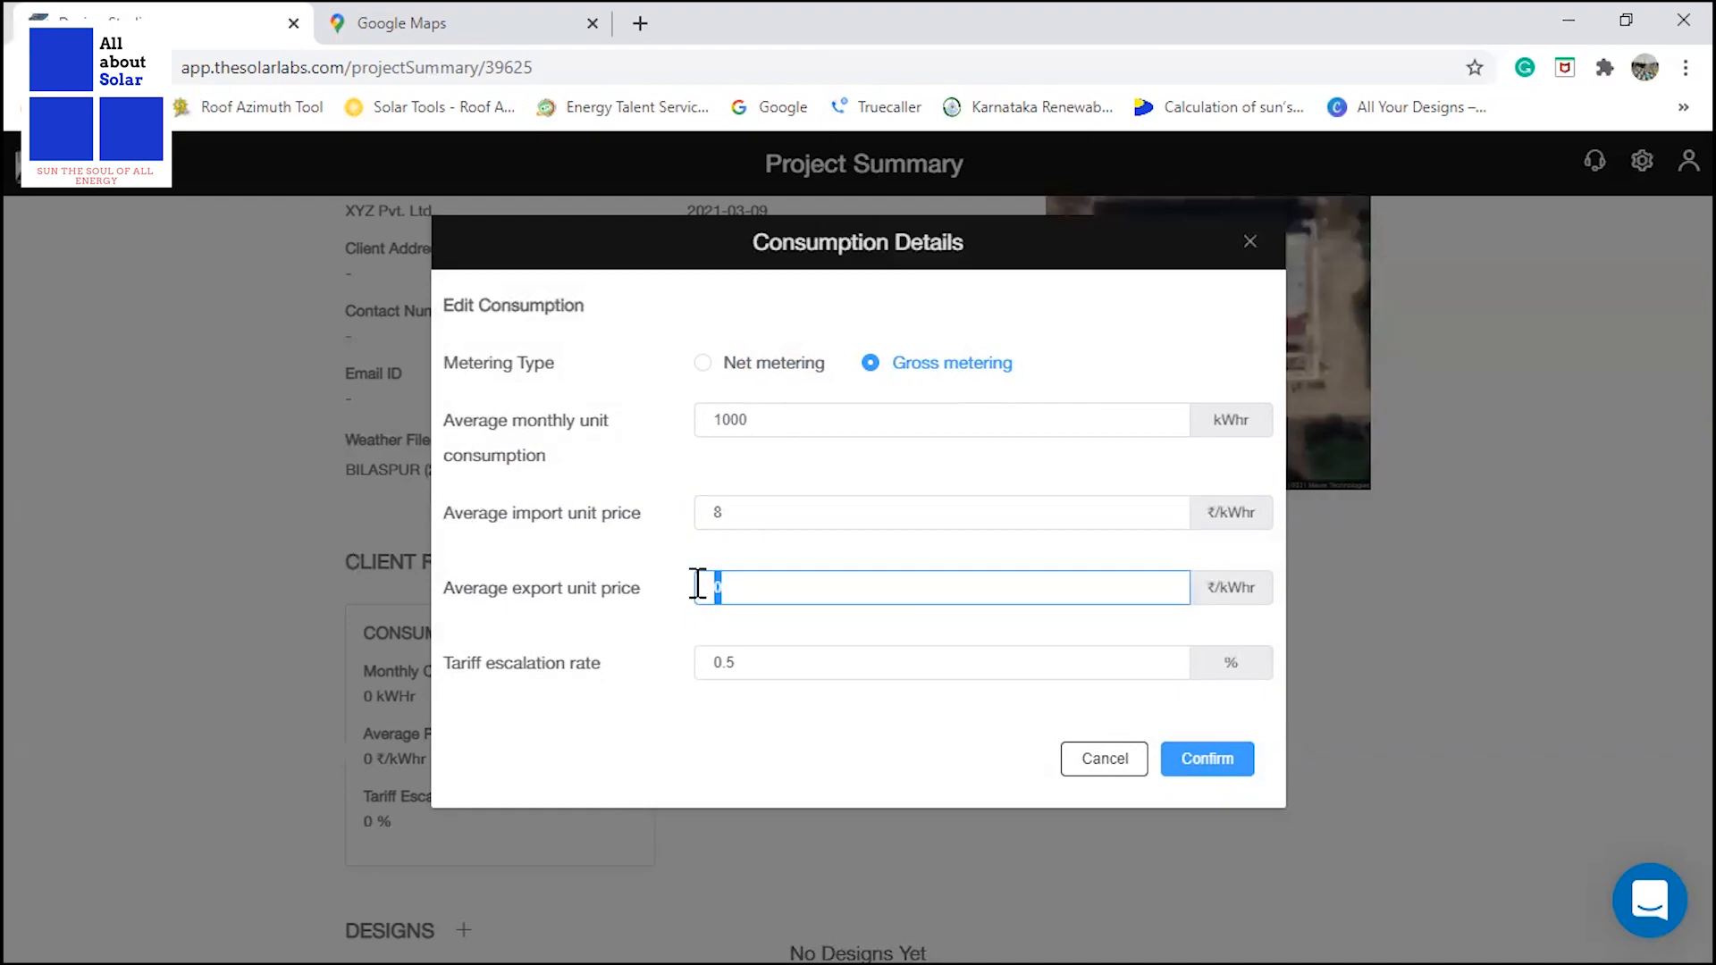
type("4")
left_click_drag(749, 593, 693, 590)
Choose net metering as the metering type and confirm the consumption details.
left_click(703, 364)
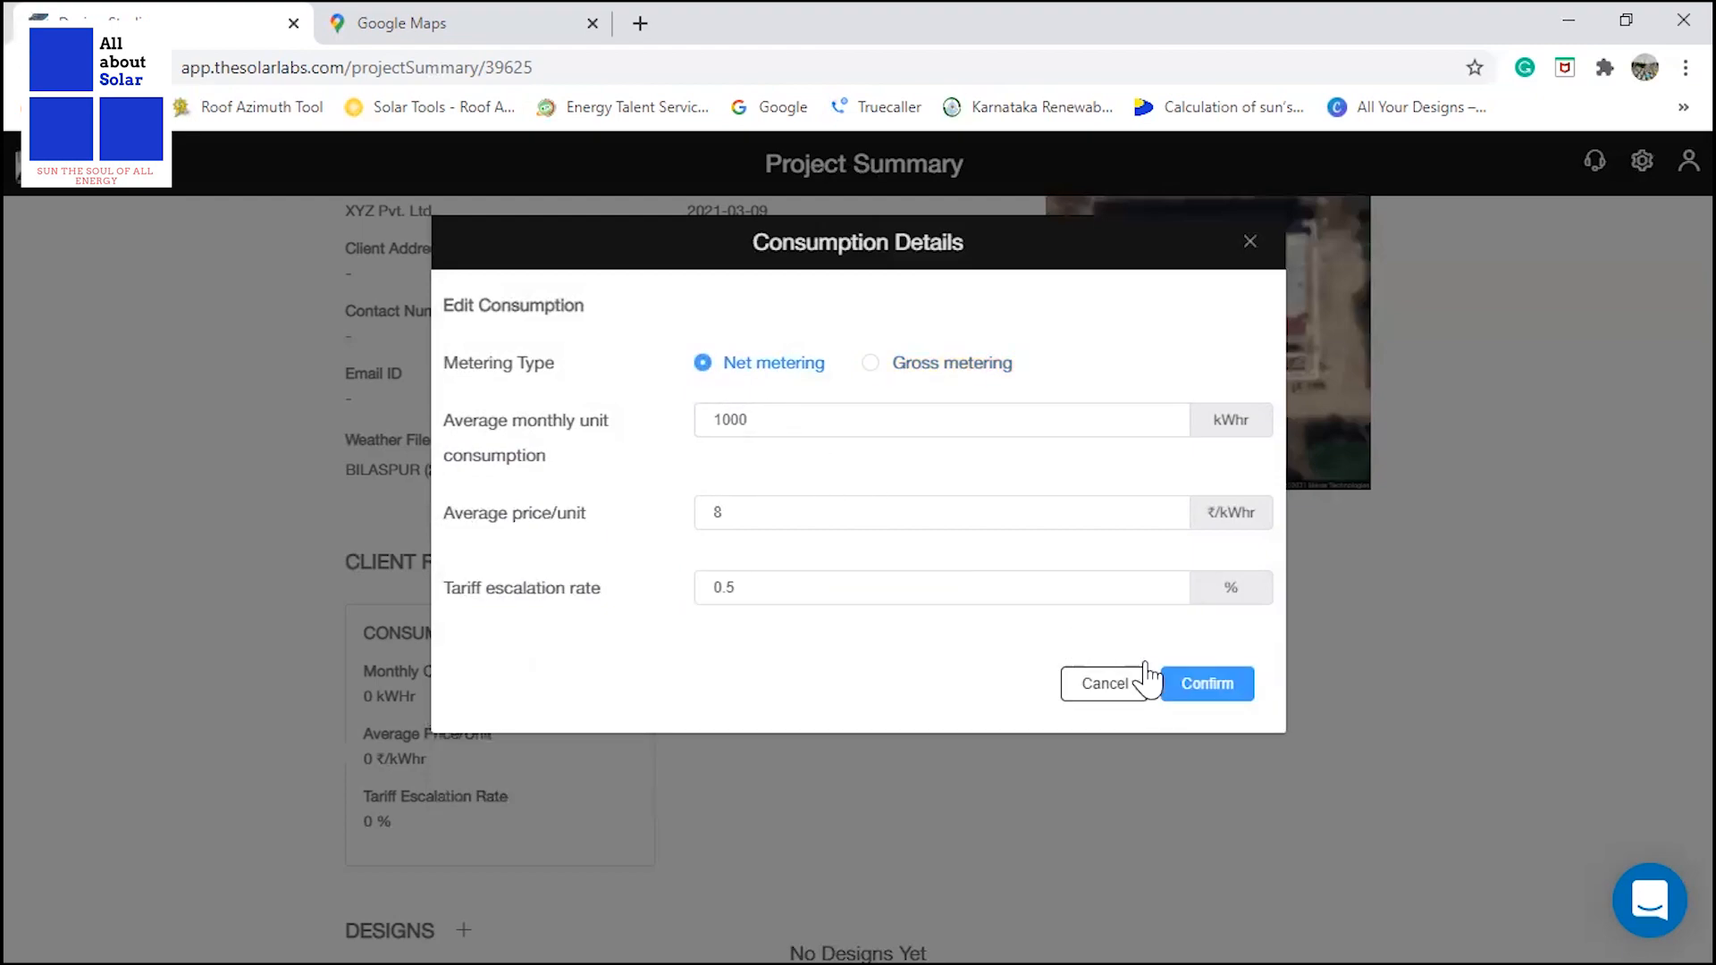
left_click(1221, 702)
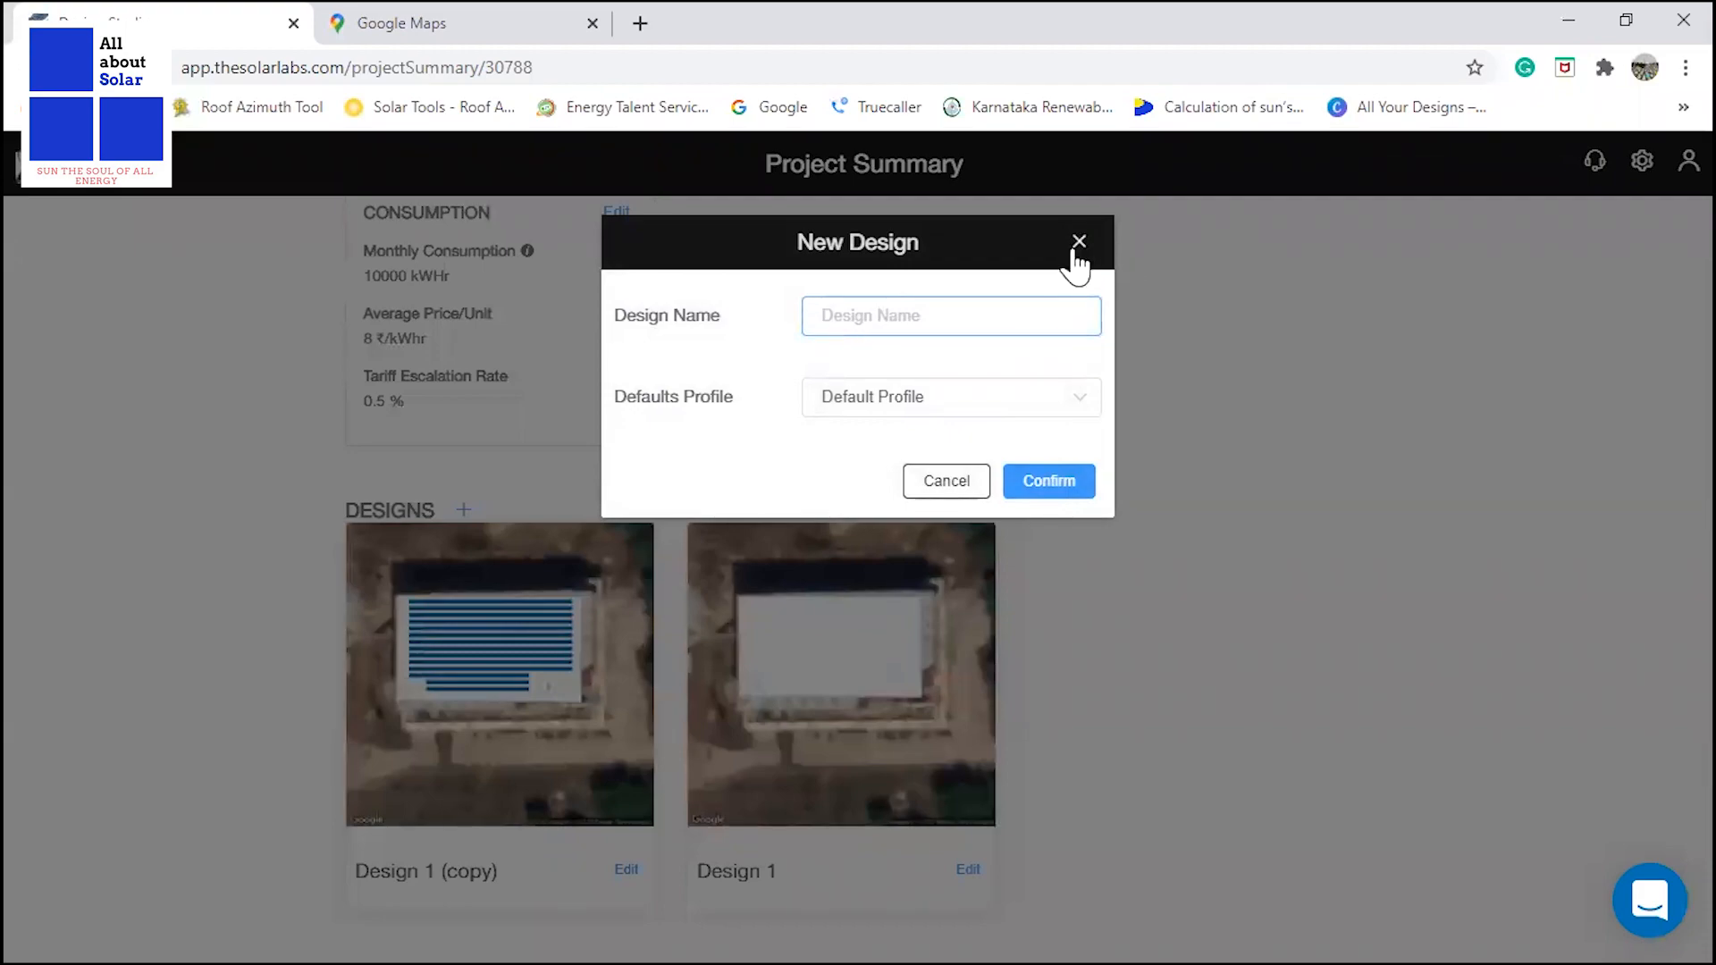
Create a new design named Design 1 for the project and open it for modelling.
left_click(1076, 245)
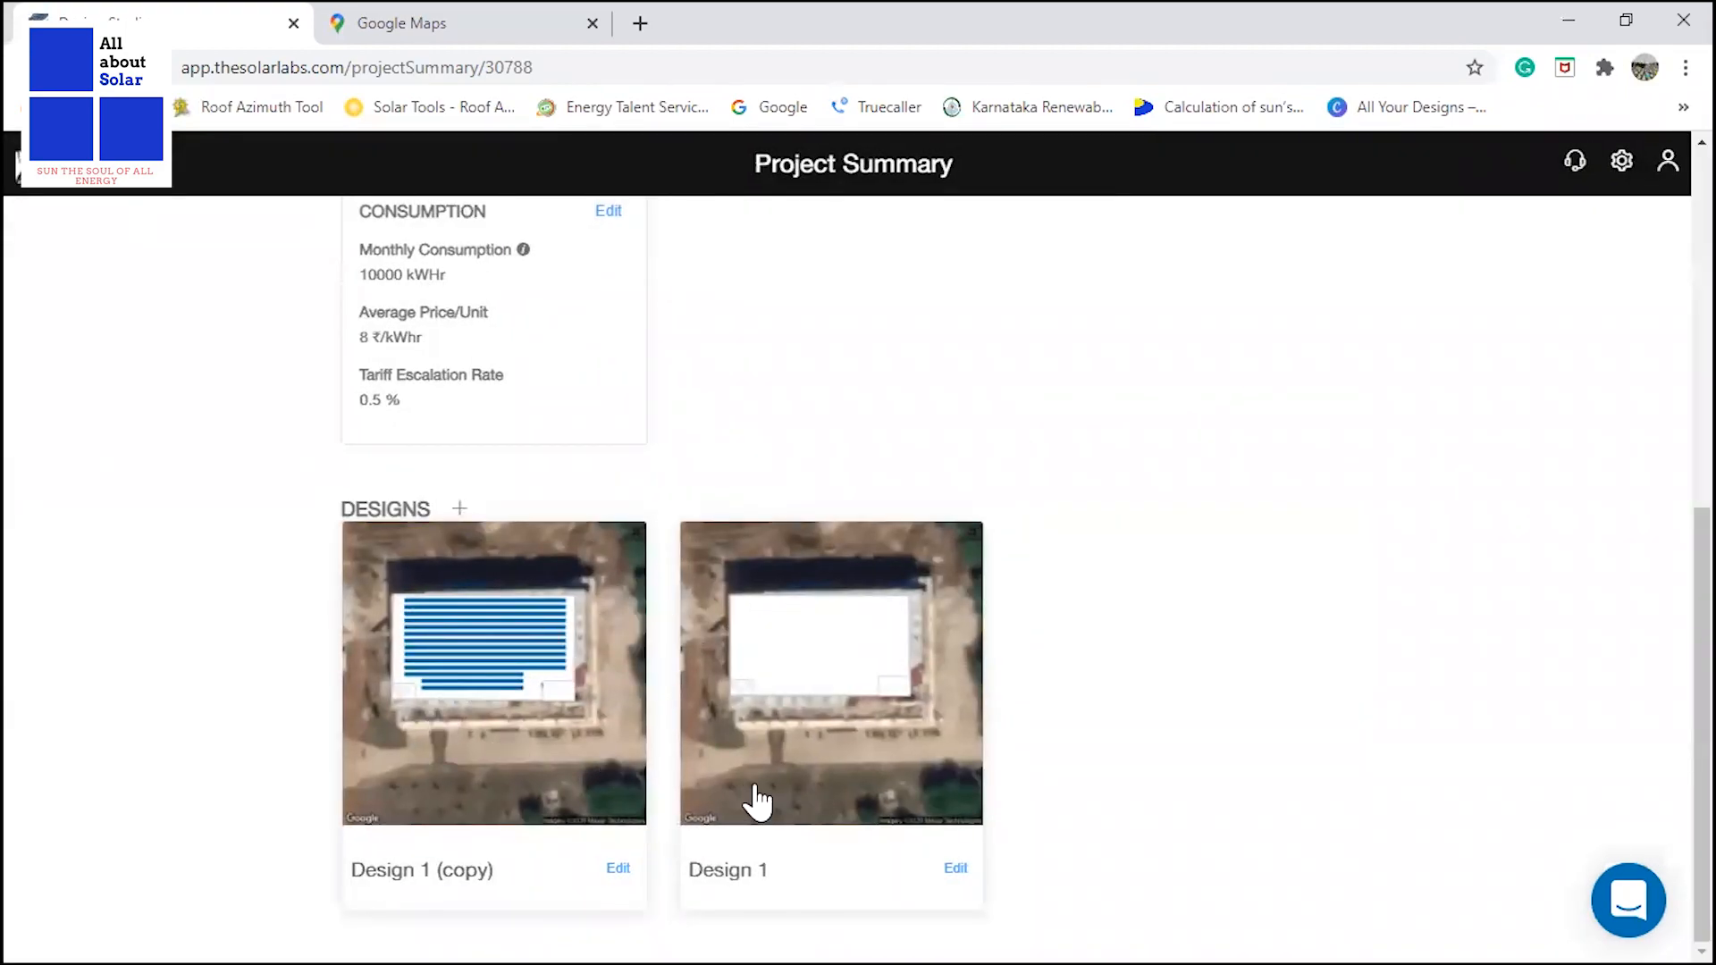
left_click(459, 508)
left_click(855, 329)
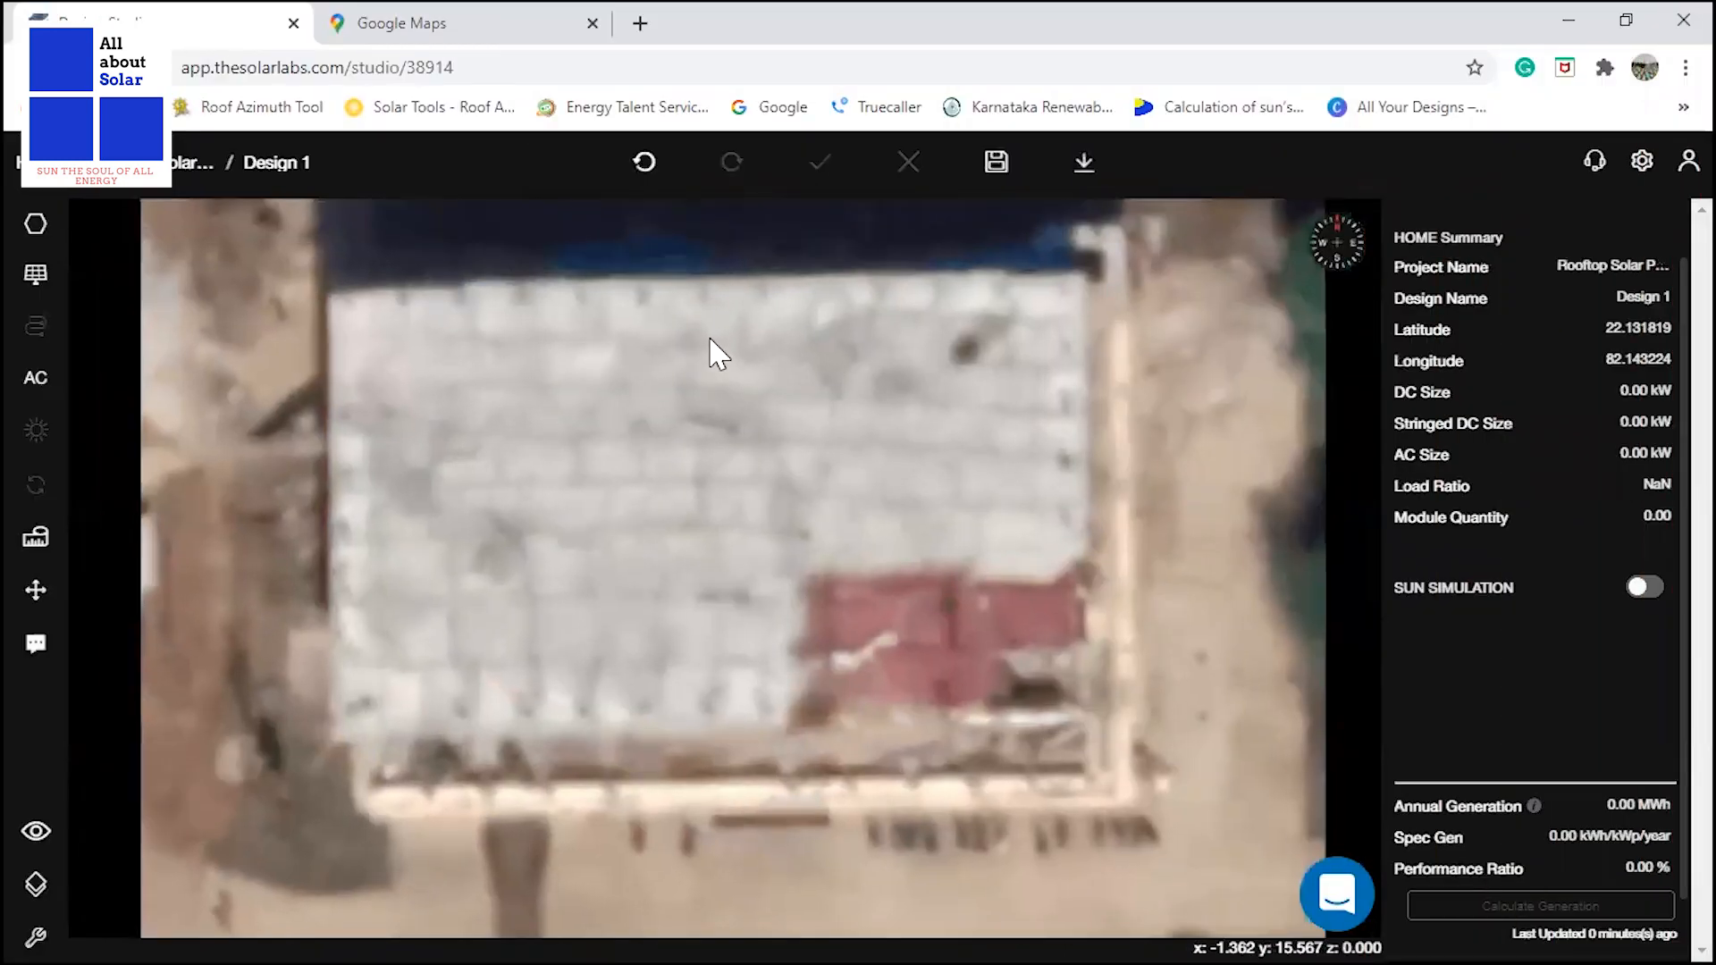
Examine the workshop roof on the satellite image and its dimensions and obstructions in the IT Workshop 3D Layout PDF.
scroll(755, 501, "down", 1)
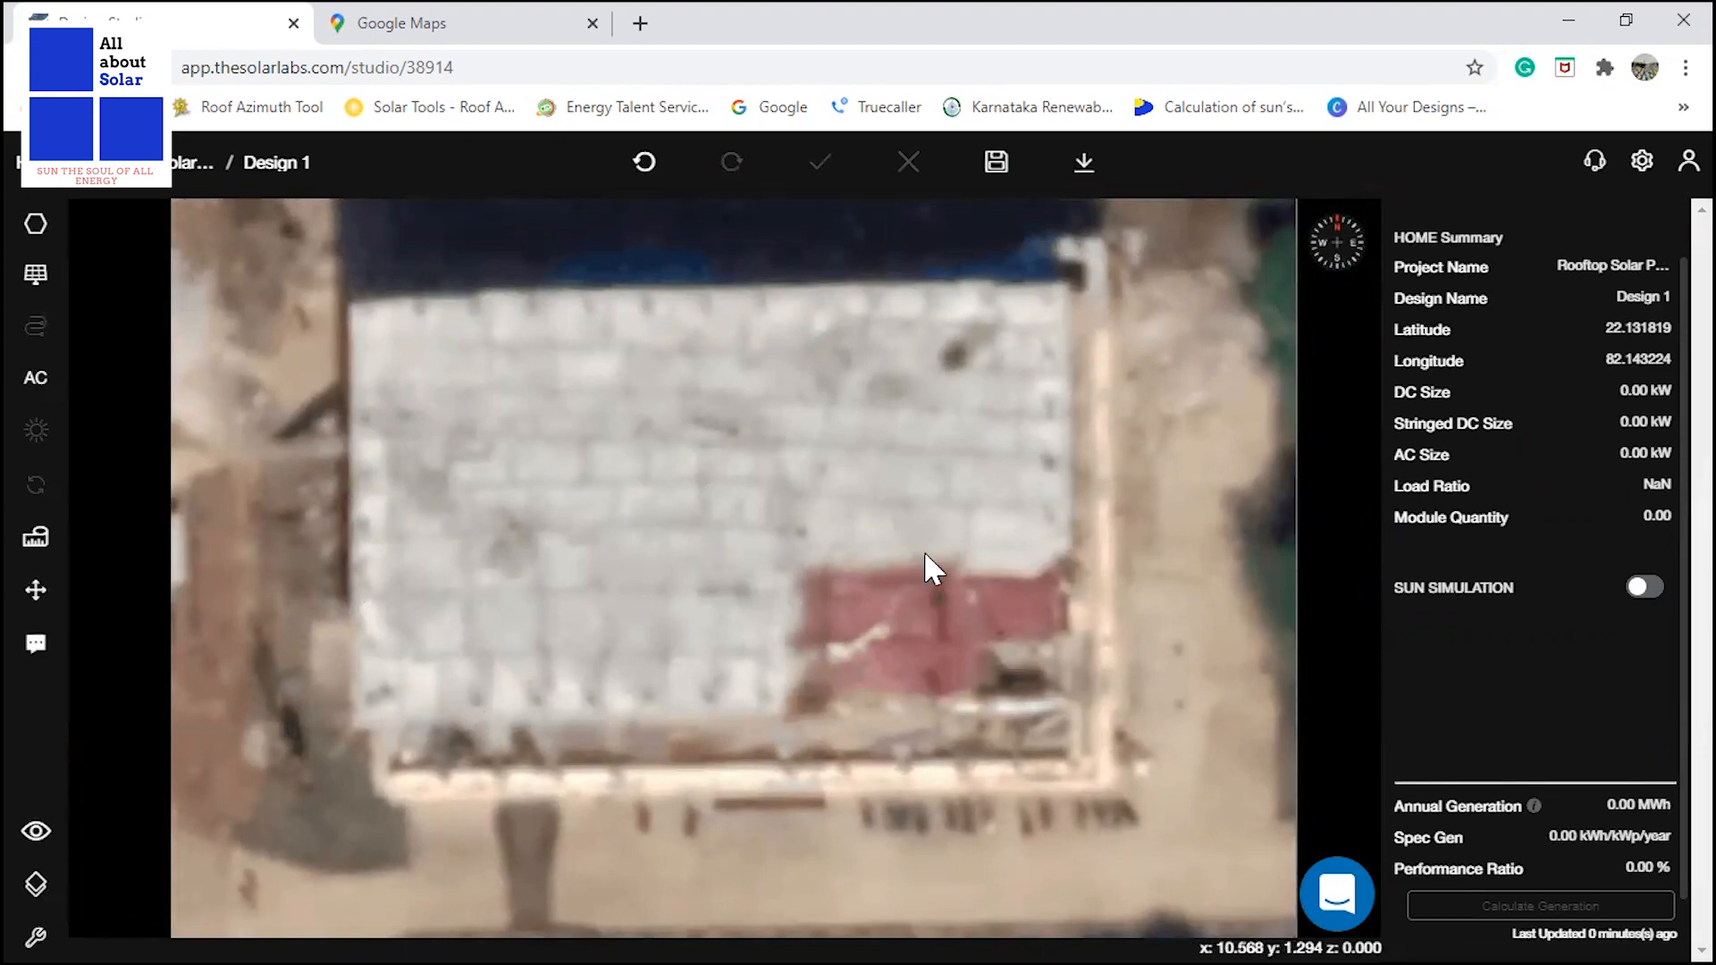
scroll(751, 637, "down", 1)
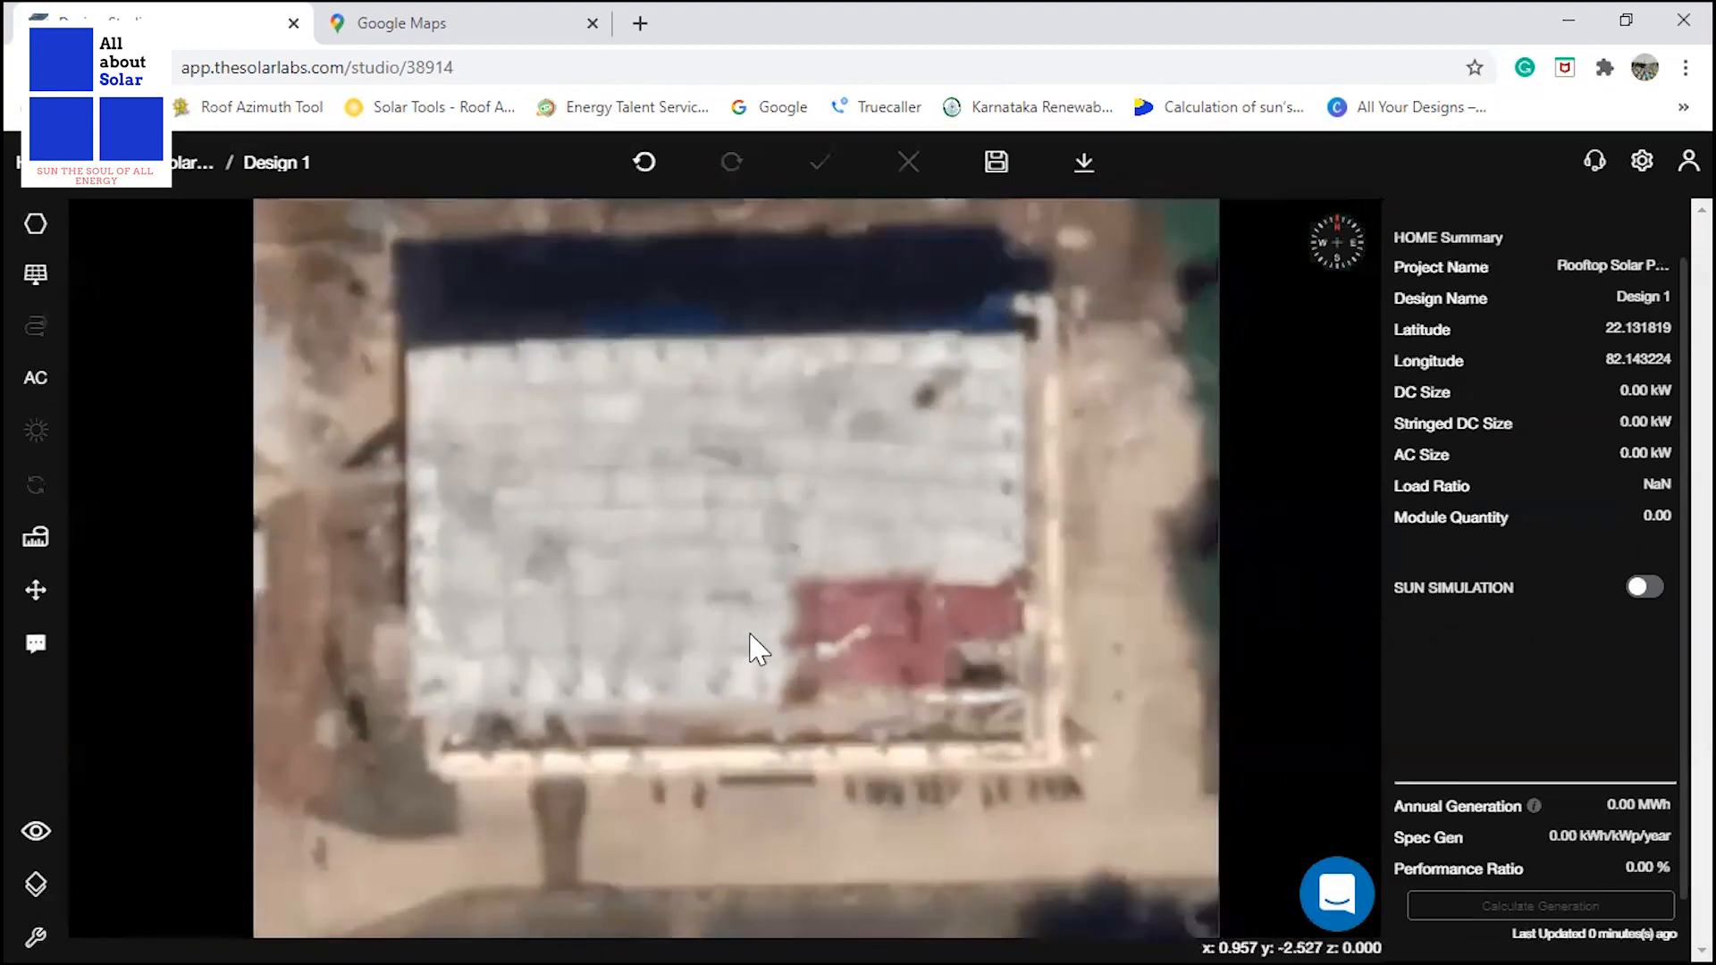
scroll(750, 637, "down", 1)
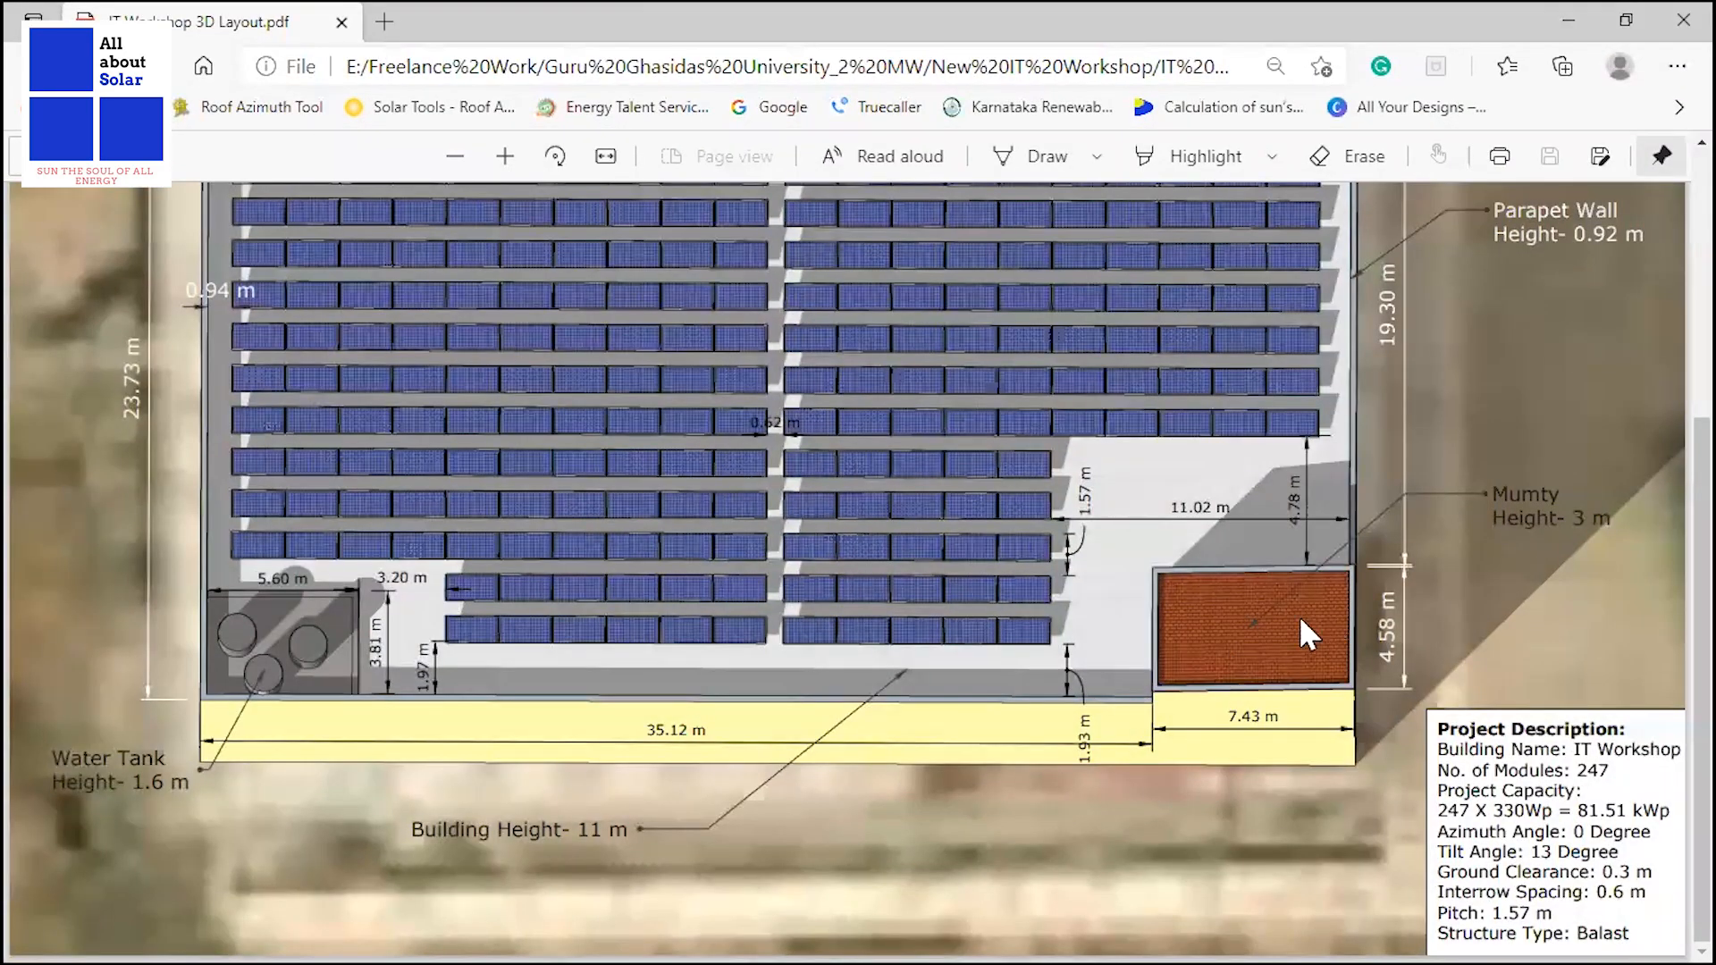
scroll(1026, 673, "up", 3, "ctrl")
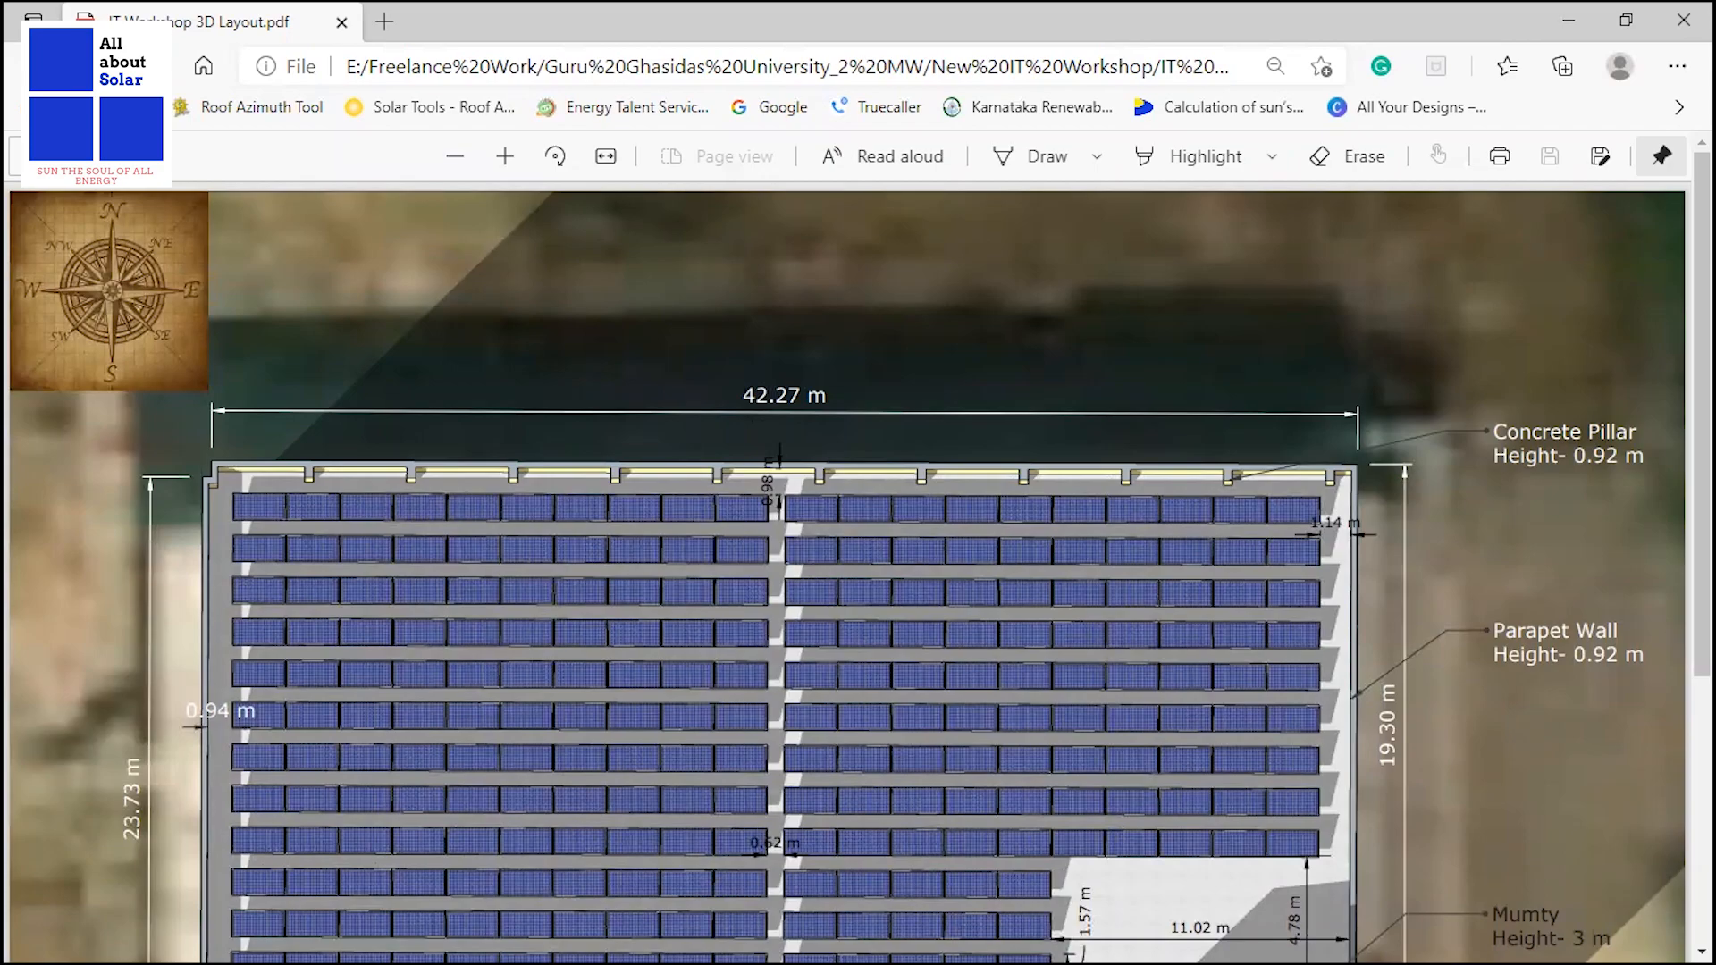
key("alt+Tab")
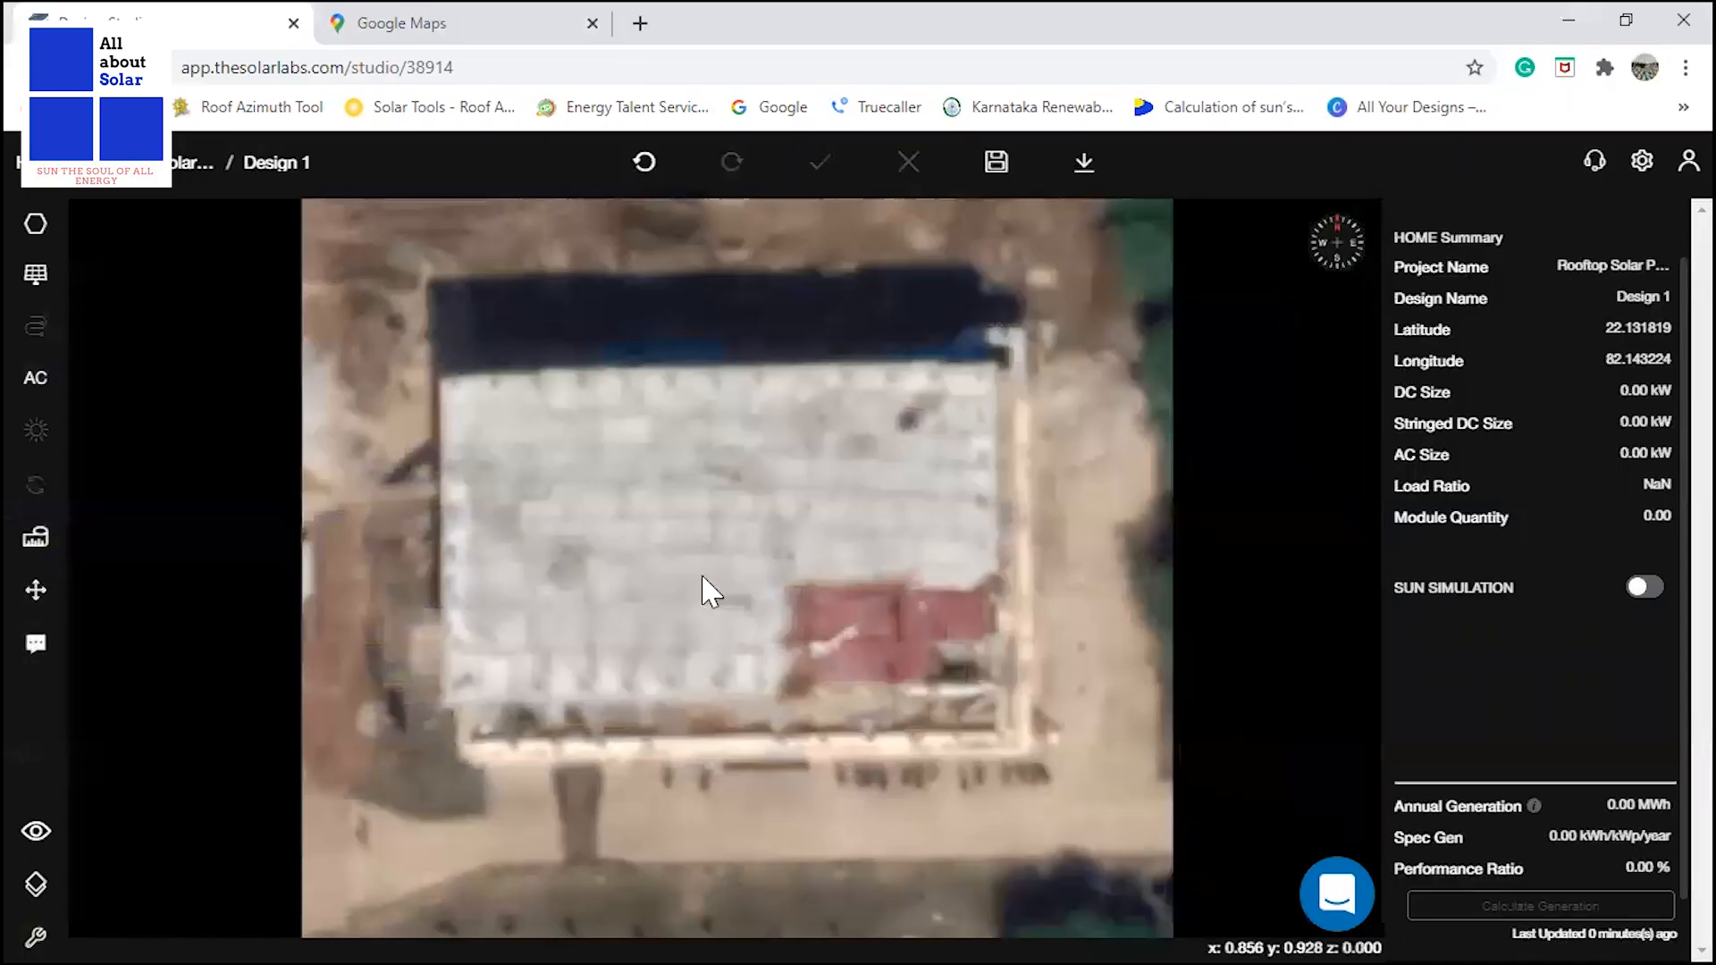
Start a polygon at the roof's north-west corner and draw its north edge 42.27 m long, as in the layout PDF.
left_click(37, 228)
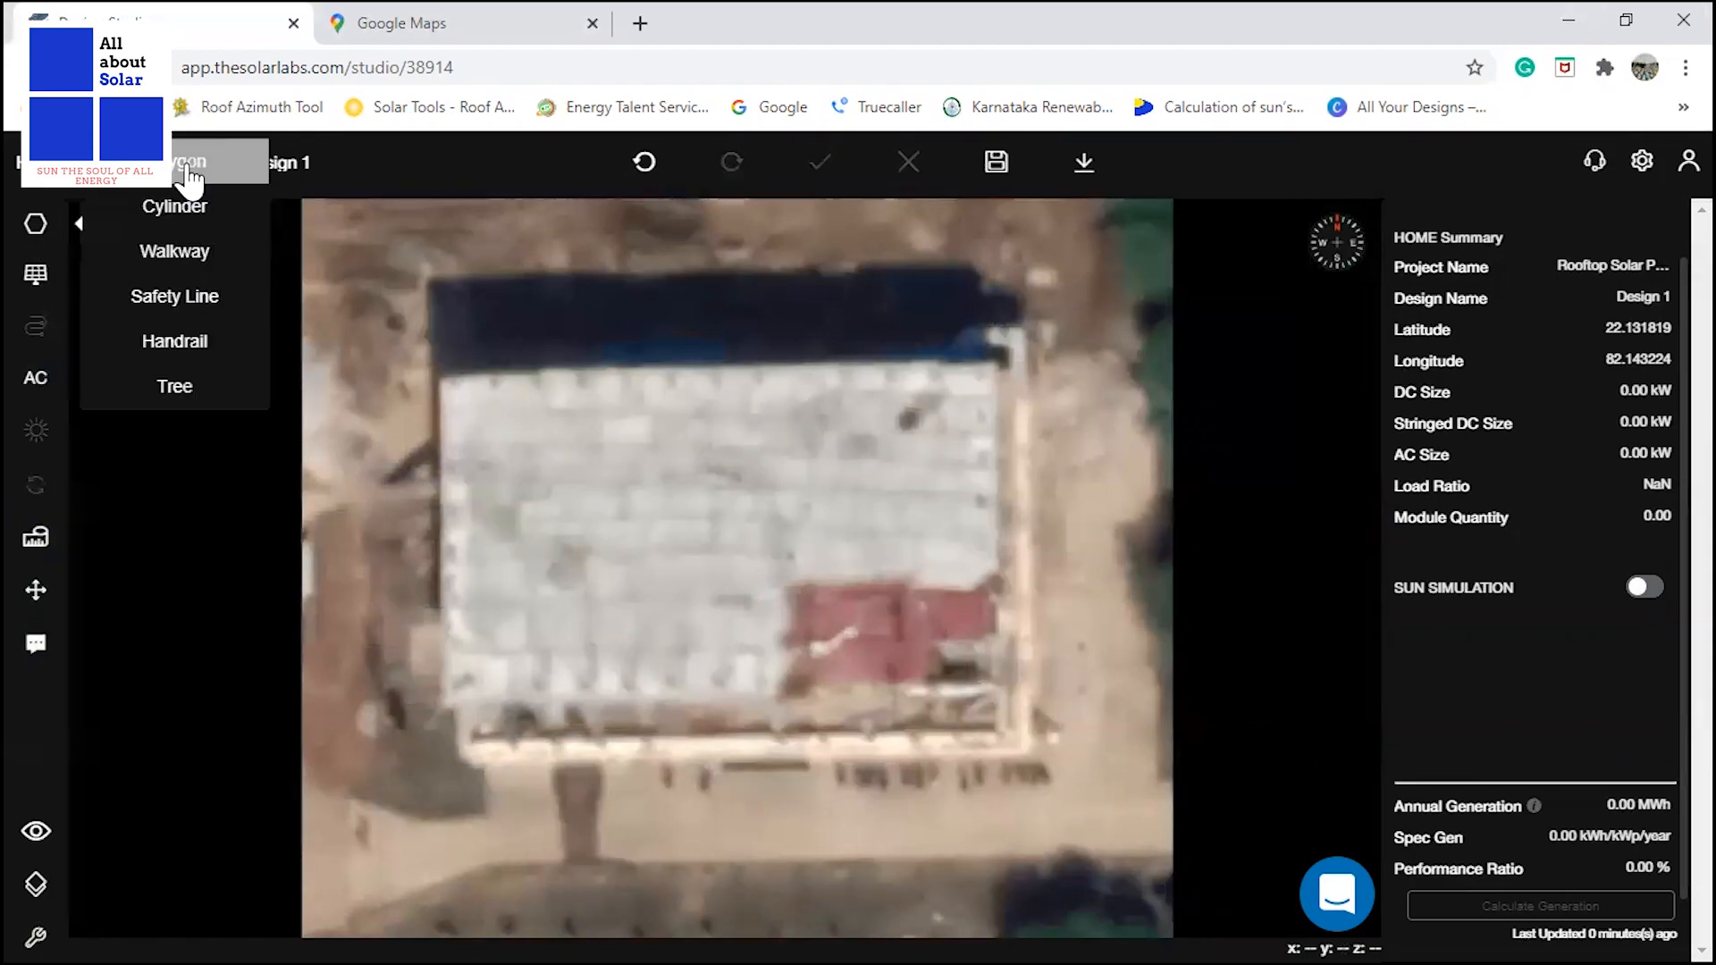
left_click(189, 170)
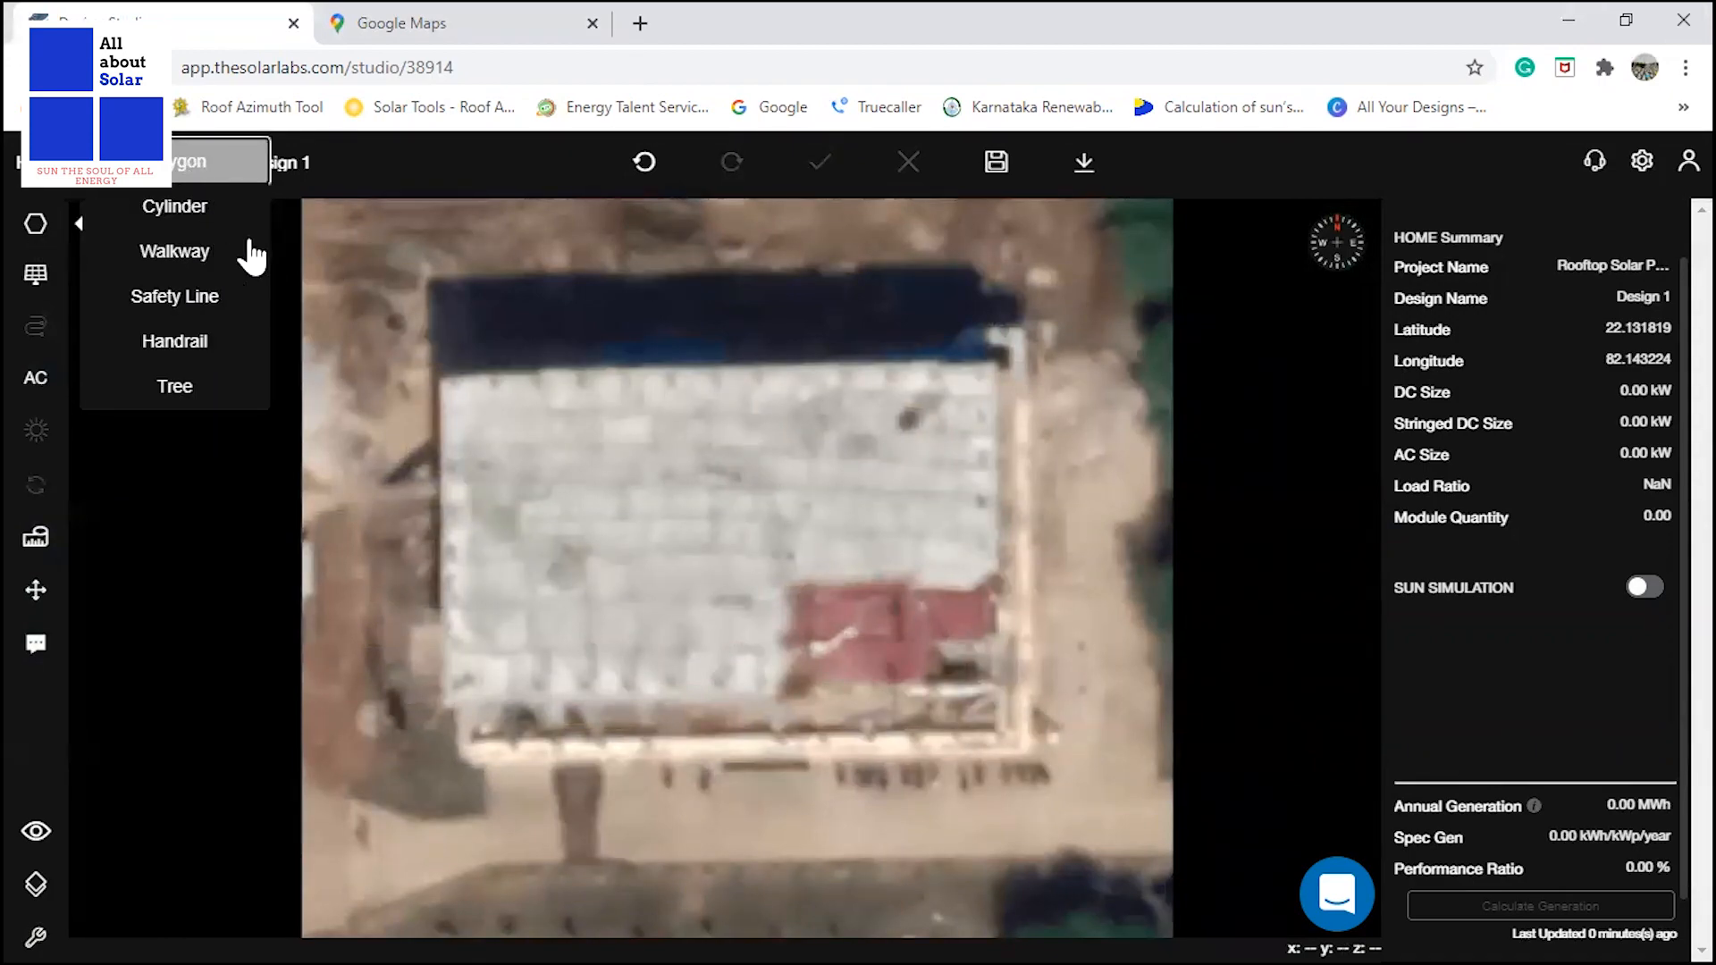
left_click(446, 377)
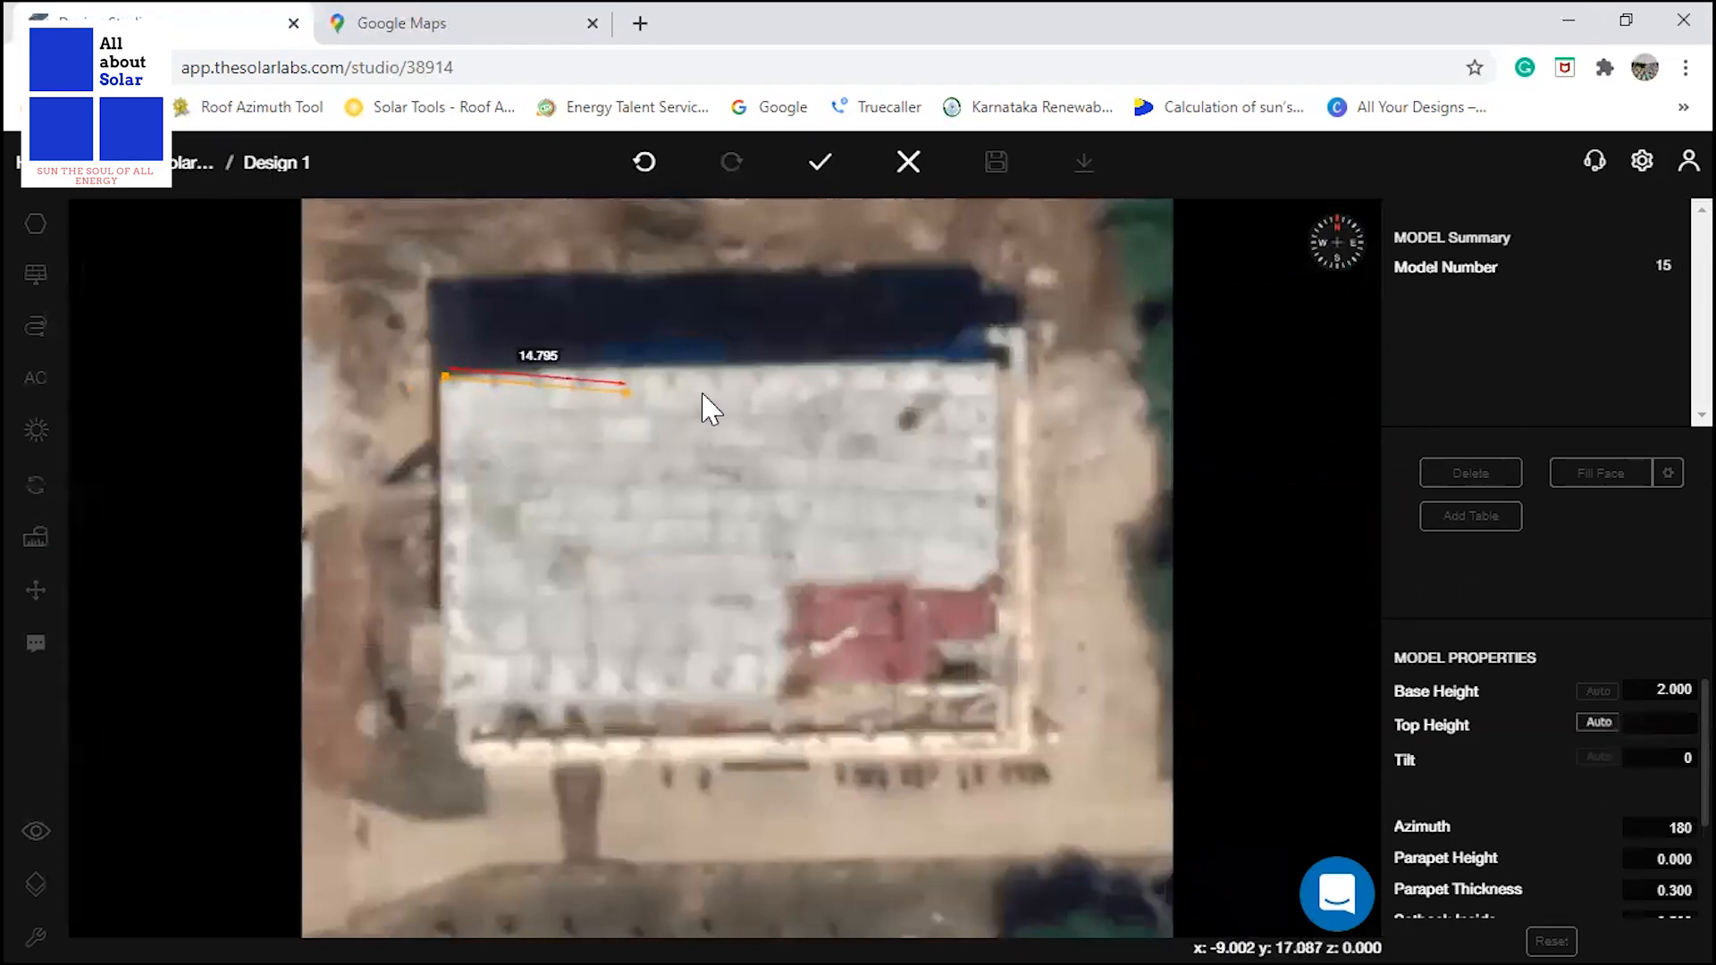
left_click(987, 368)
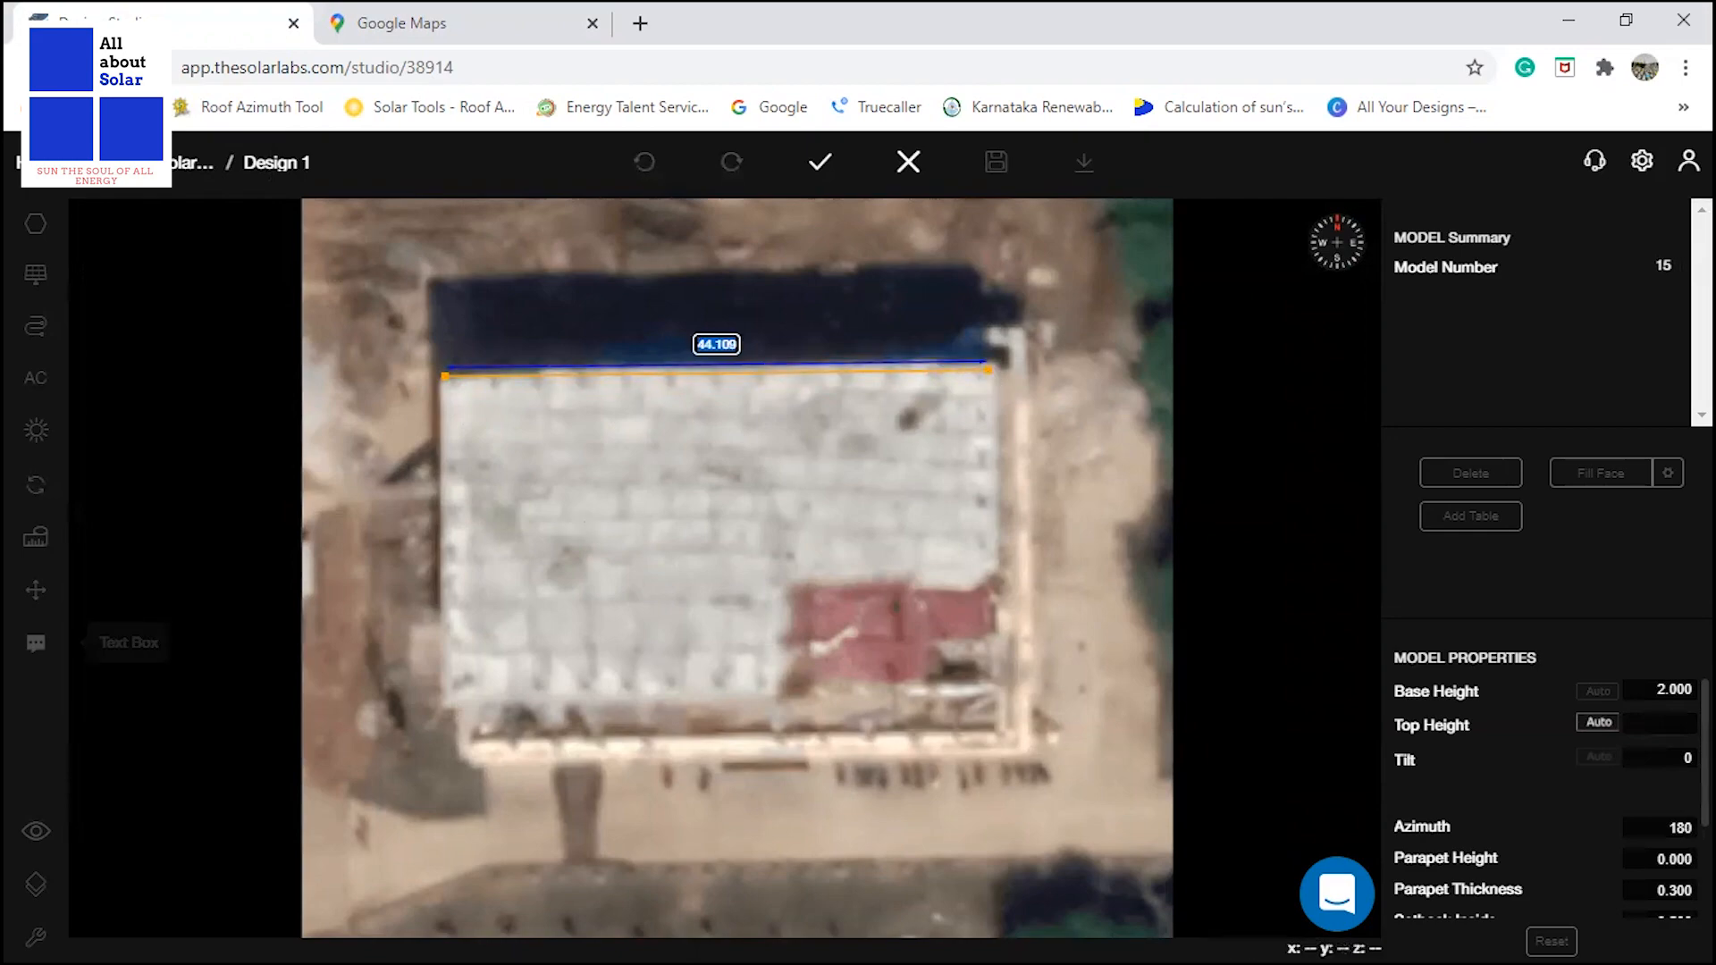
key("alt+Tab")
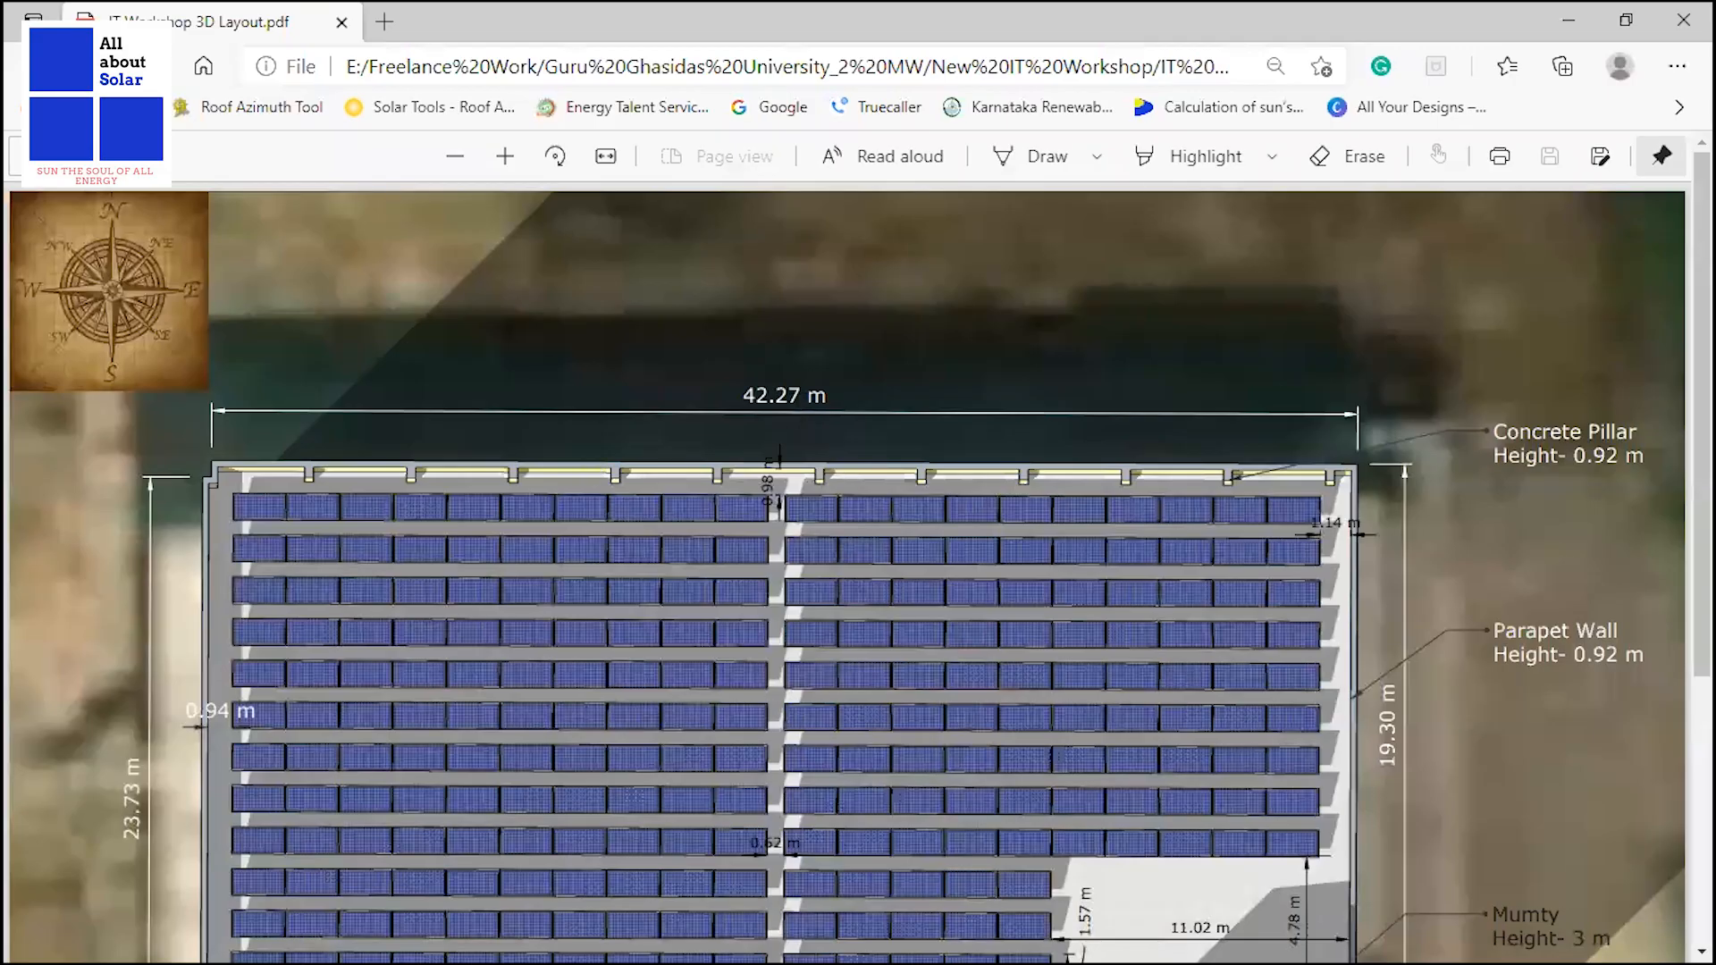
key("alt+Tab")
type("42.27")
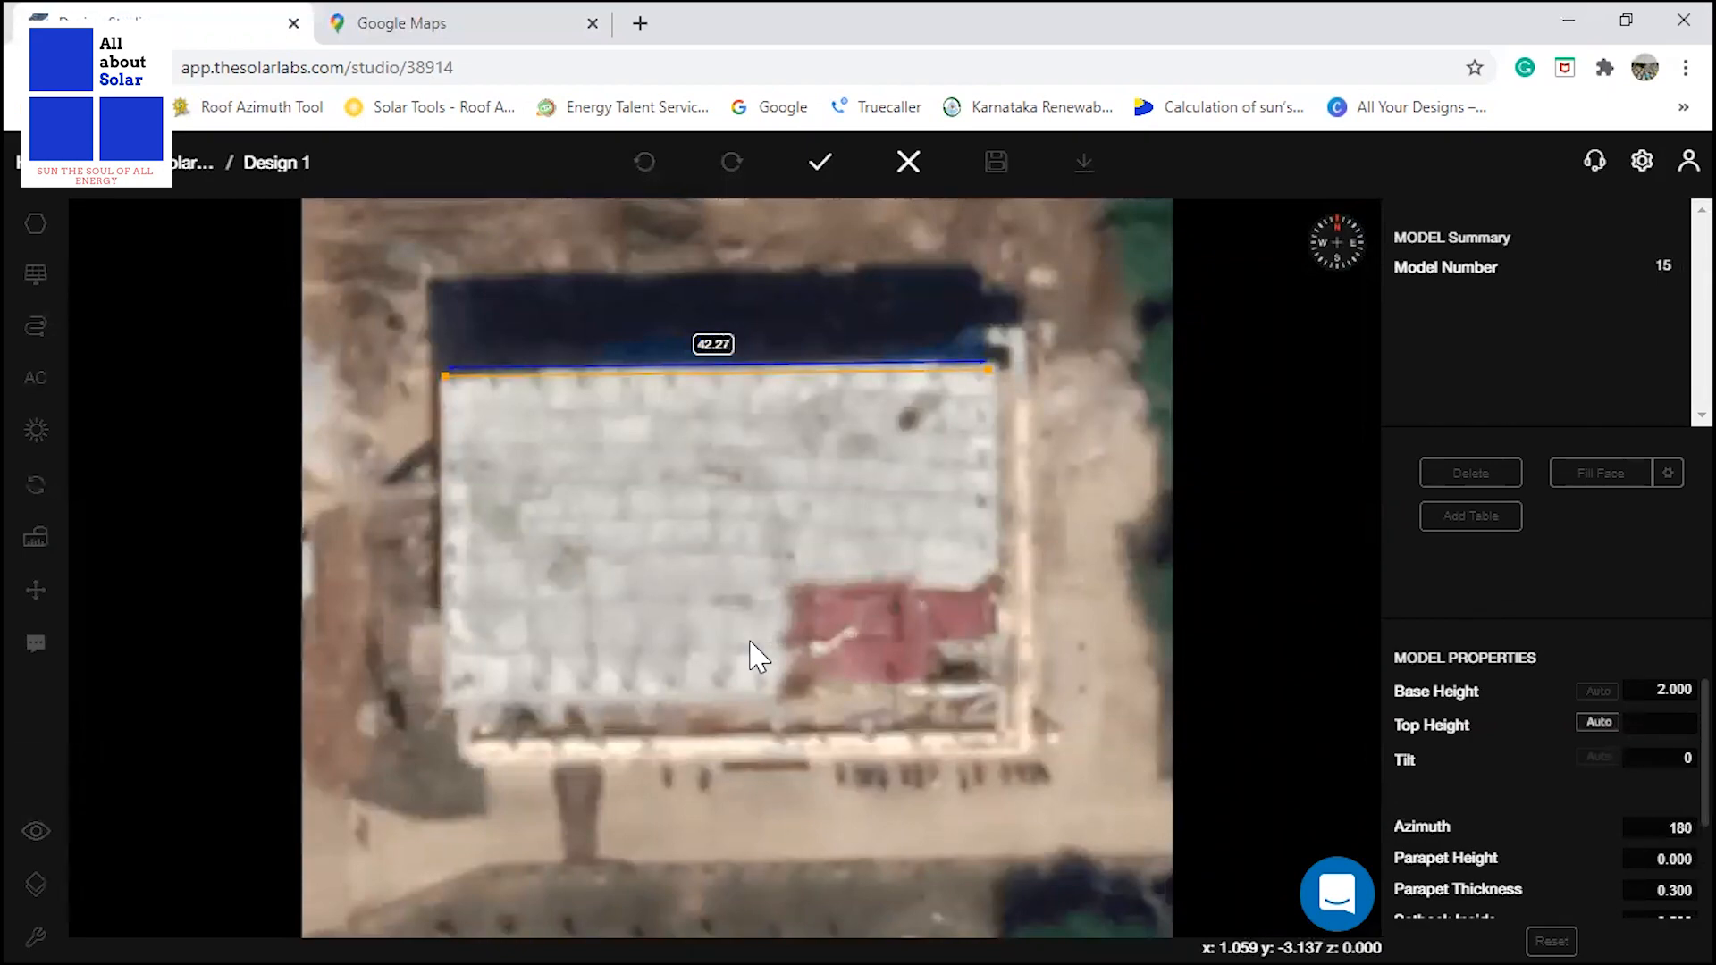
key("Return")
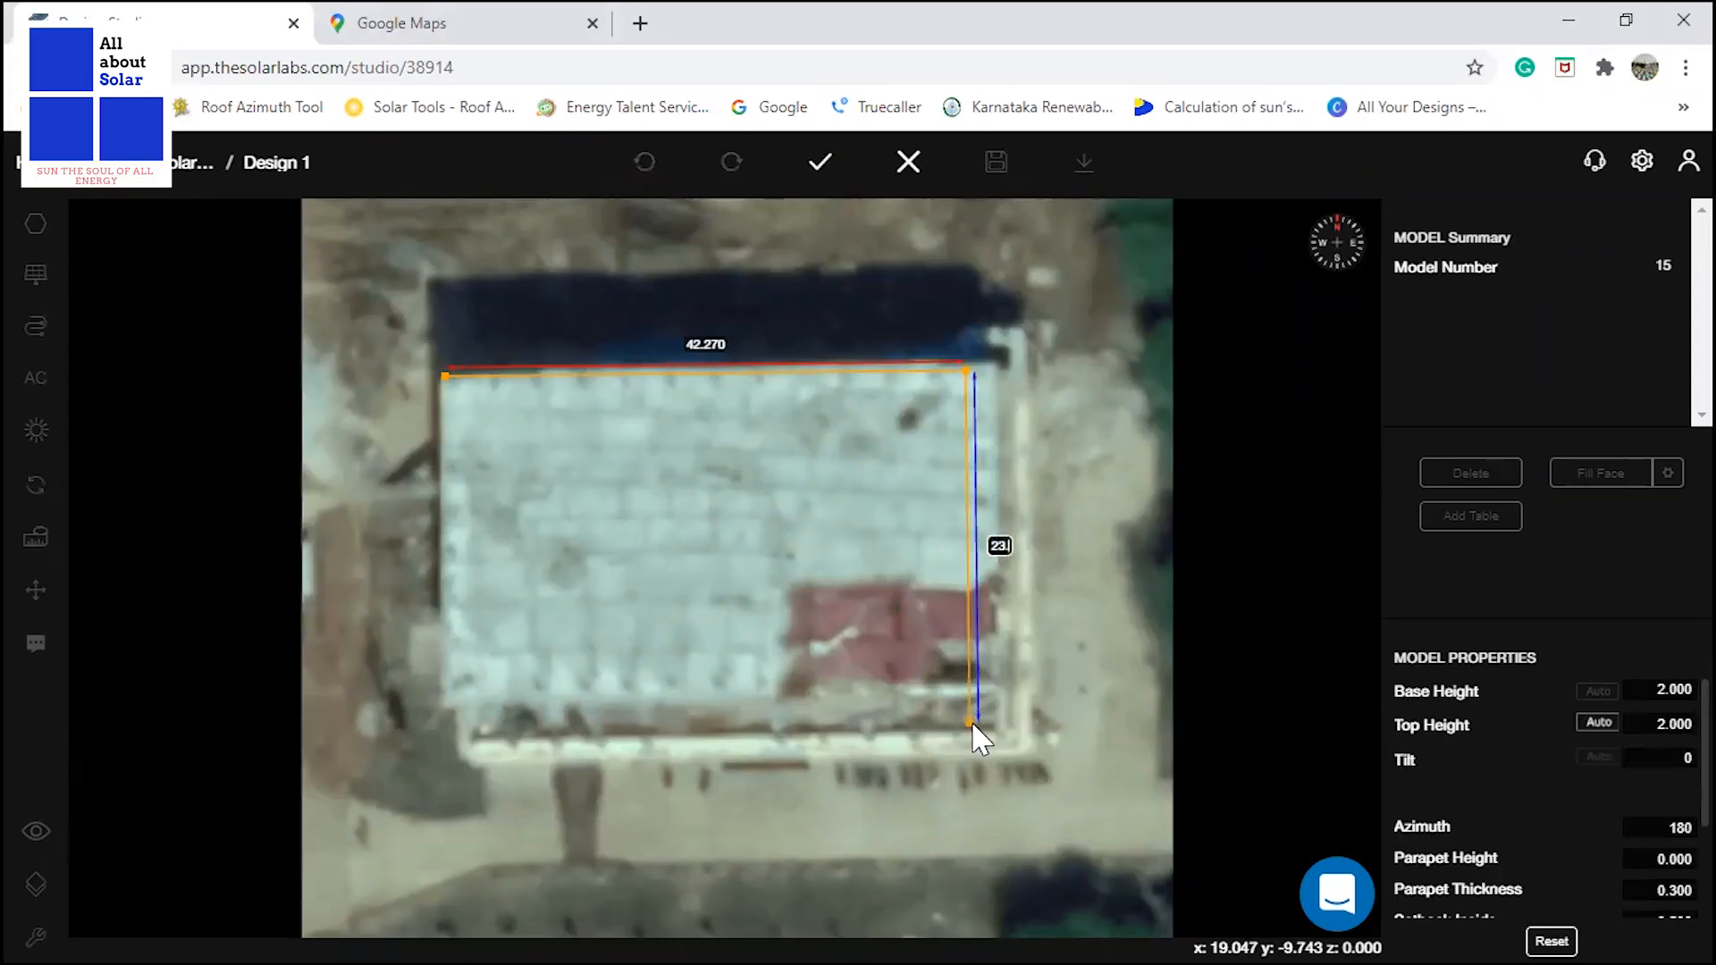
Complete the roof rectangle with a 23.73 m east edge and a 42.27 m south edge, closing it at the north-west corner.
type("23.73")
key("Return")
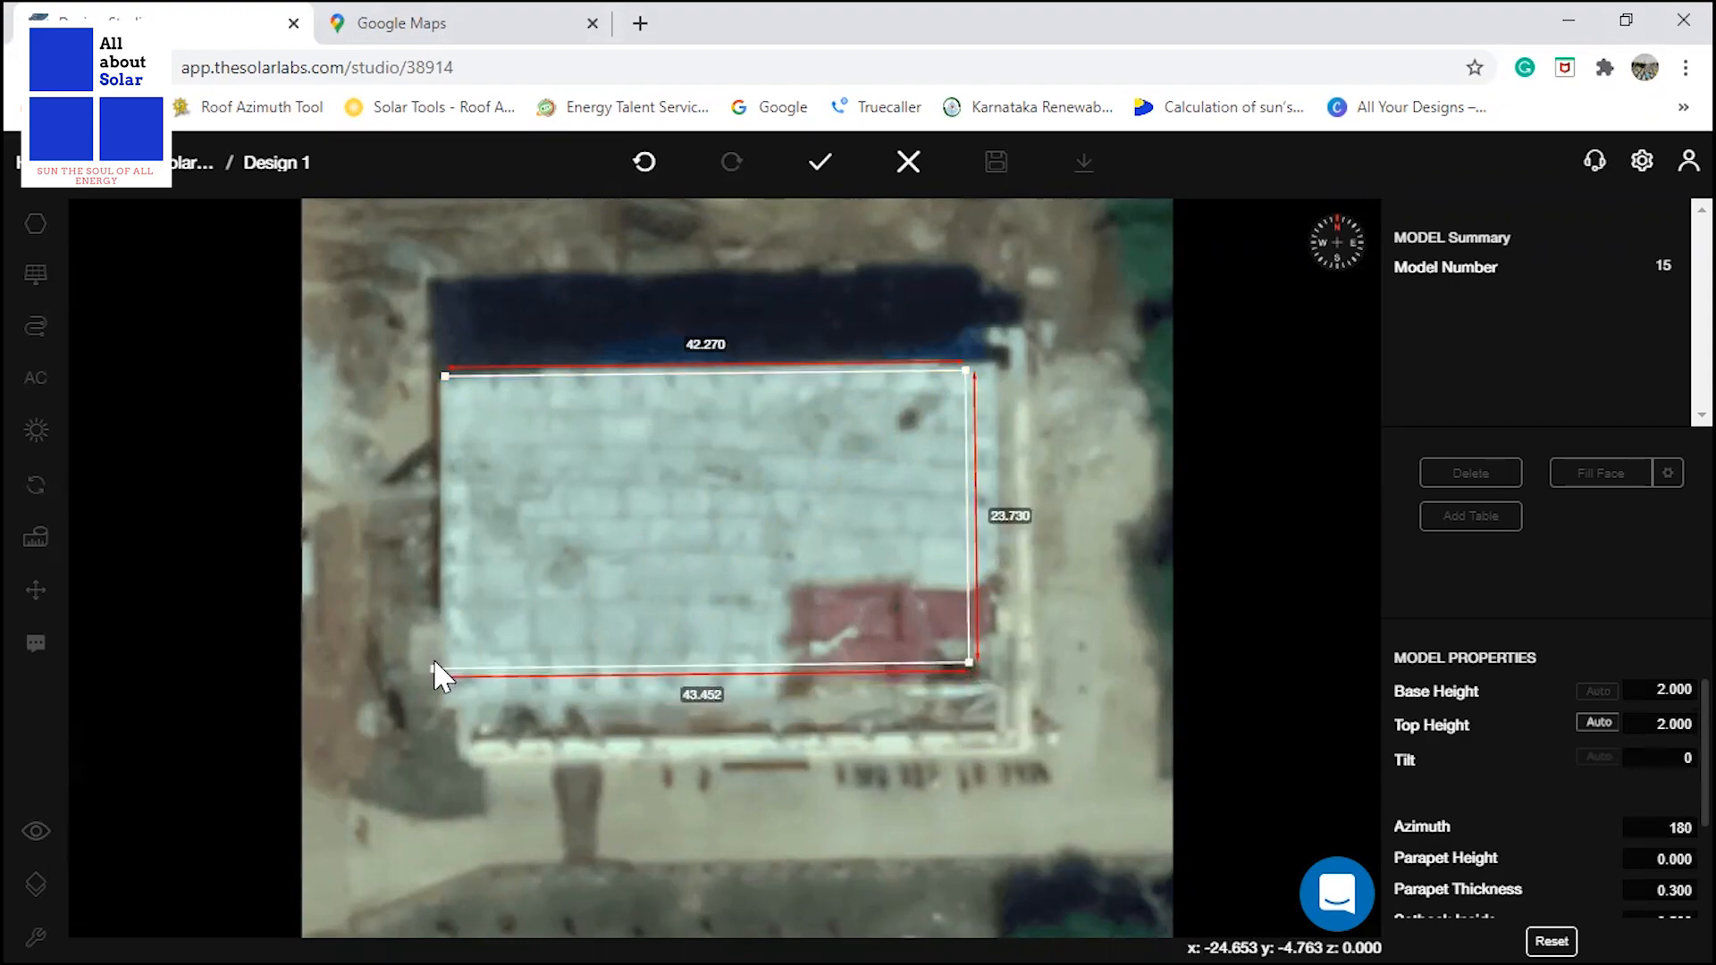
type("42.27")
key("Return")
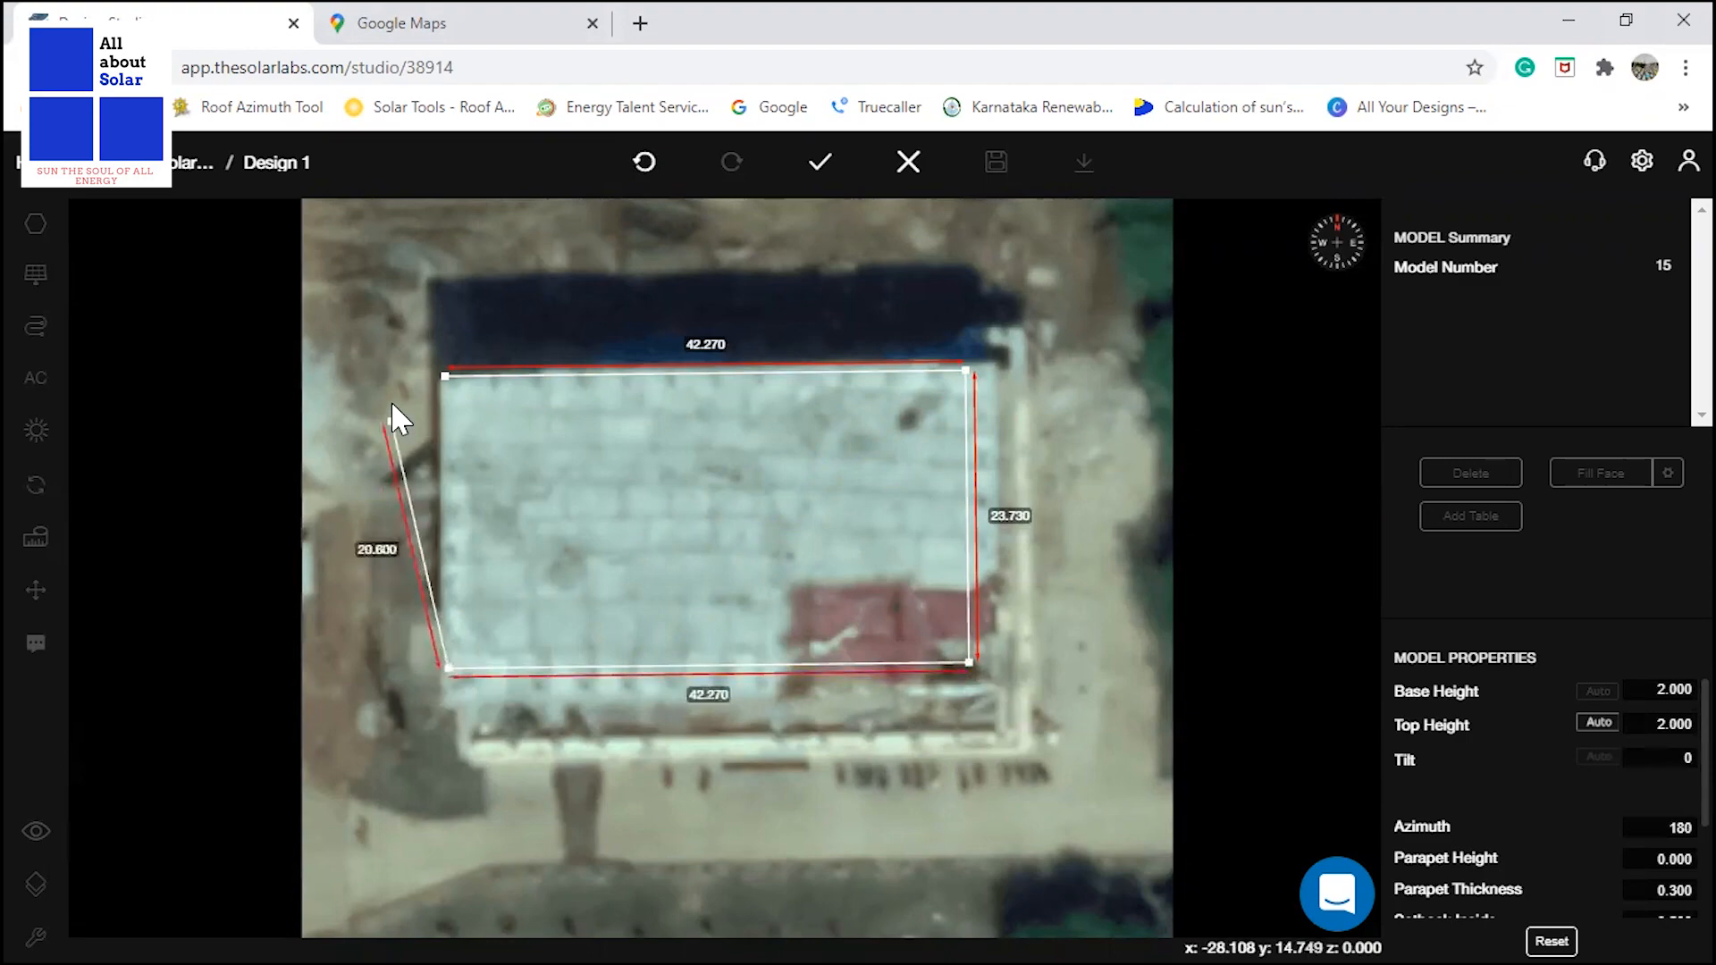
left_click(447, 378)
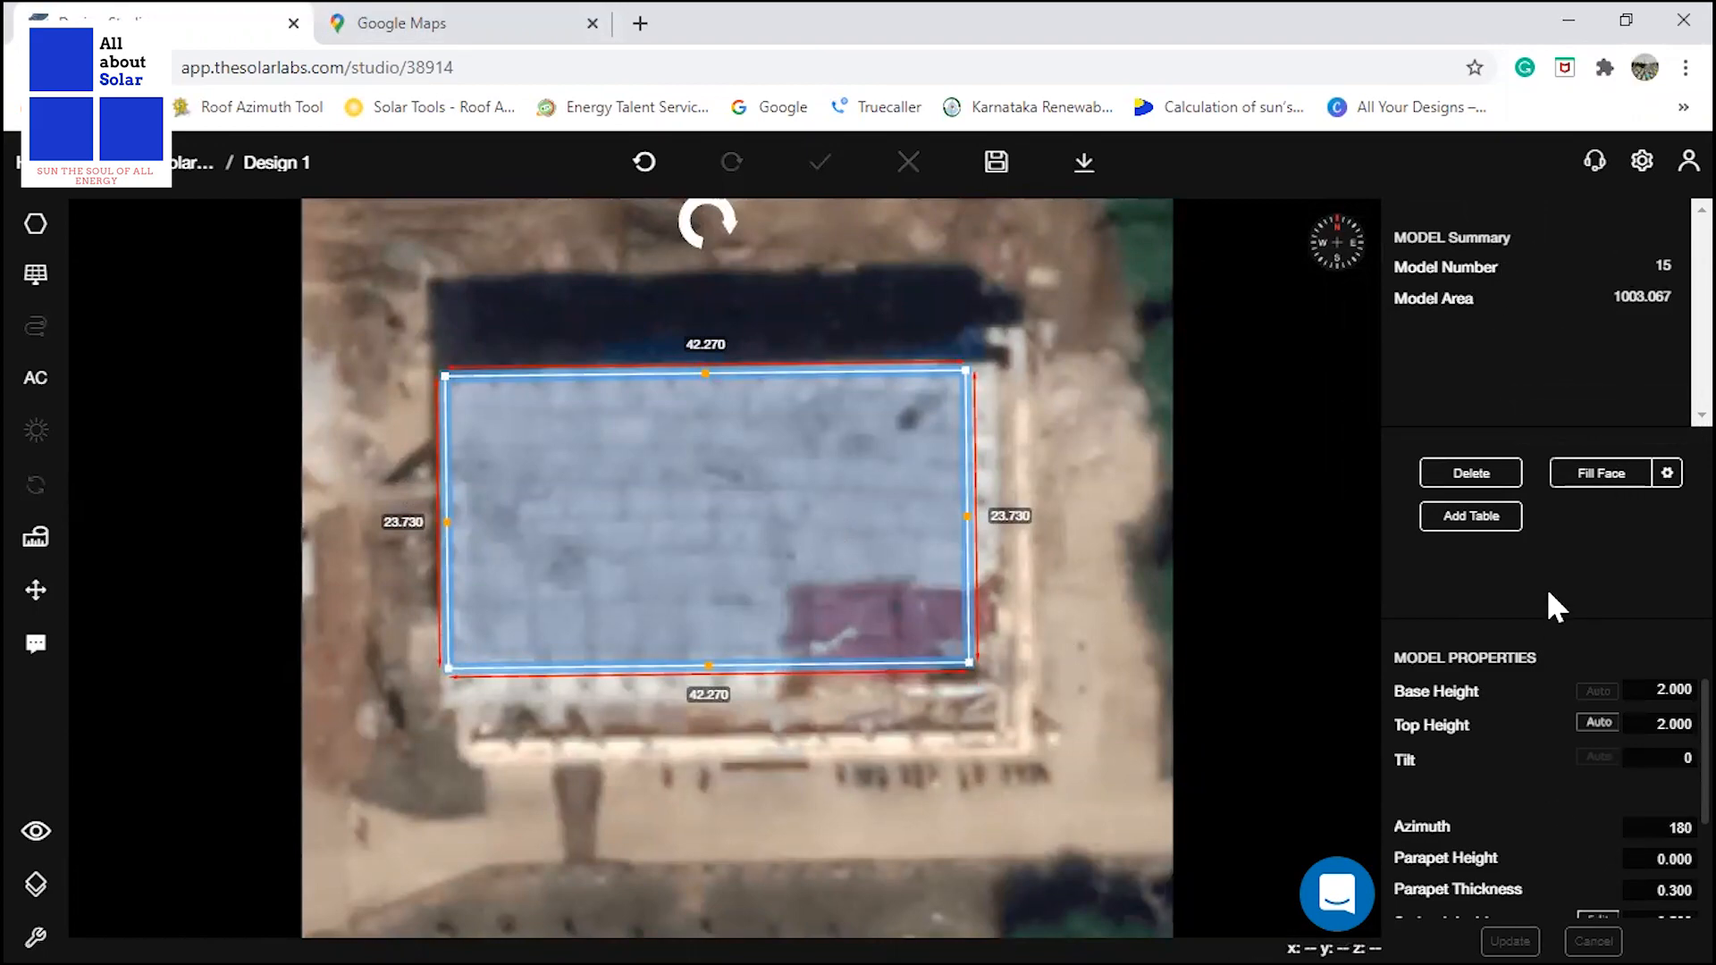
Set the roof model's base height to 9 m.
scroll(1562, 769, "down", 2)
scroll(1562, 768, "up", 2)
left_click(1645, 691)
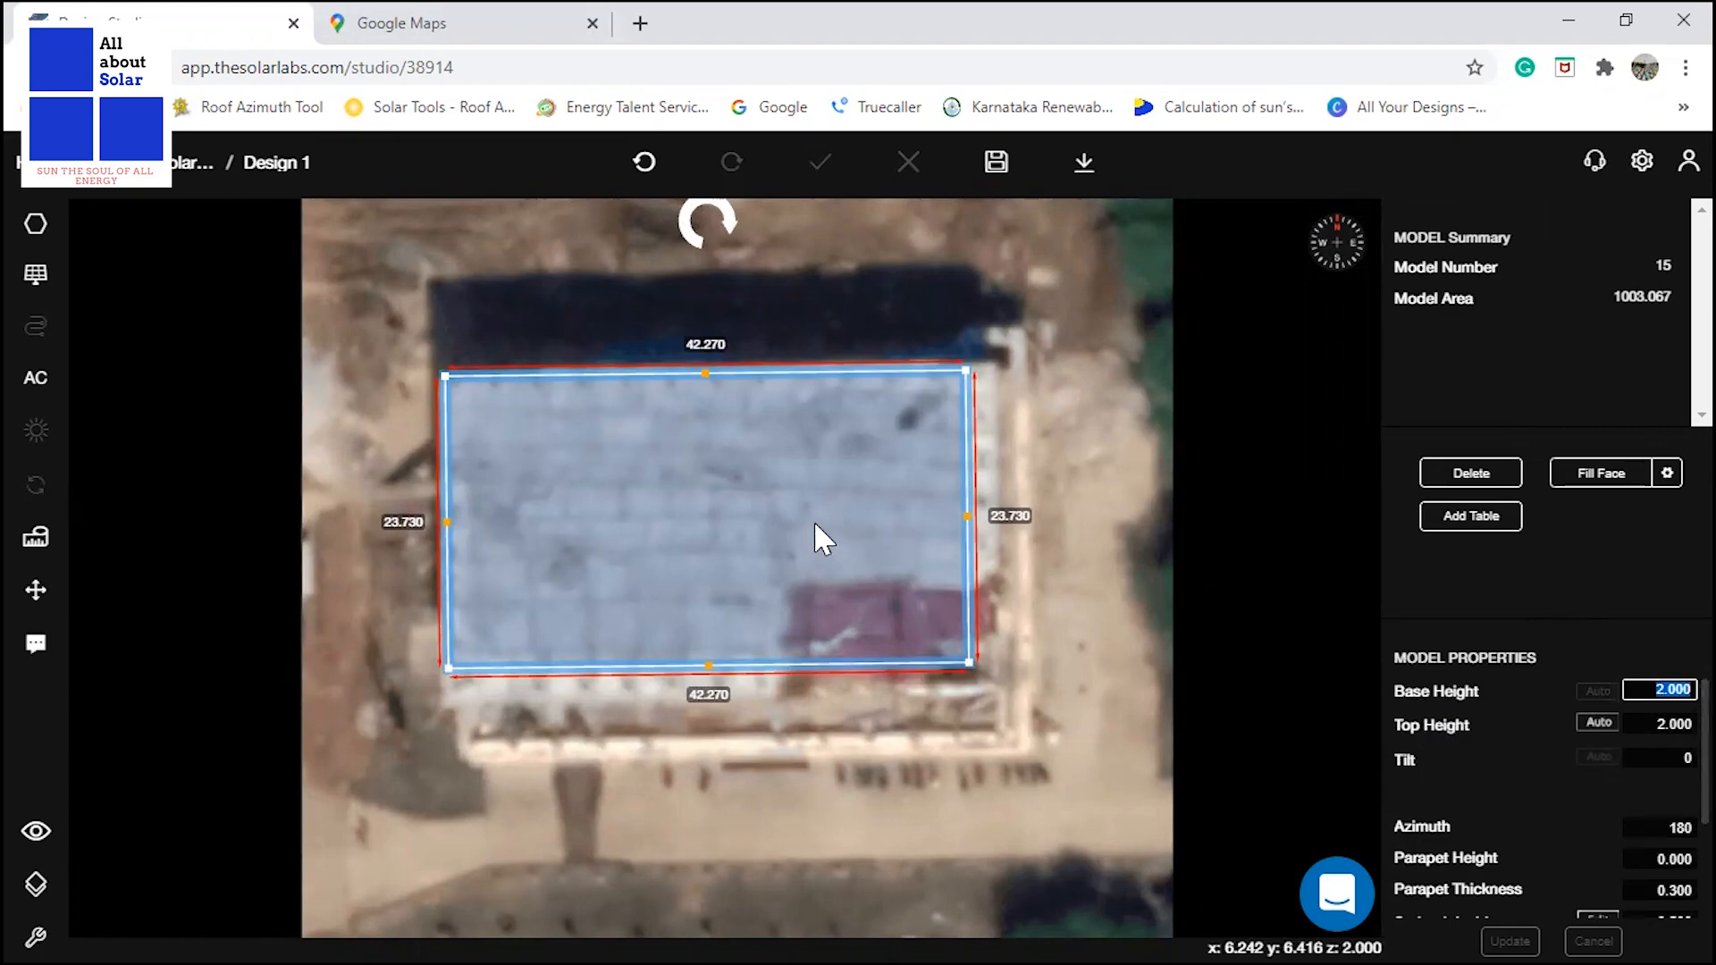
type("9")
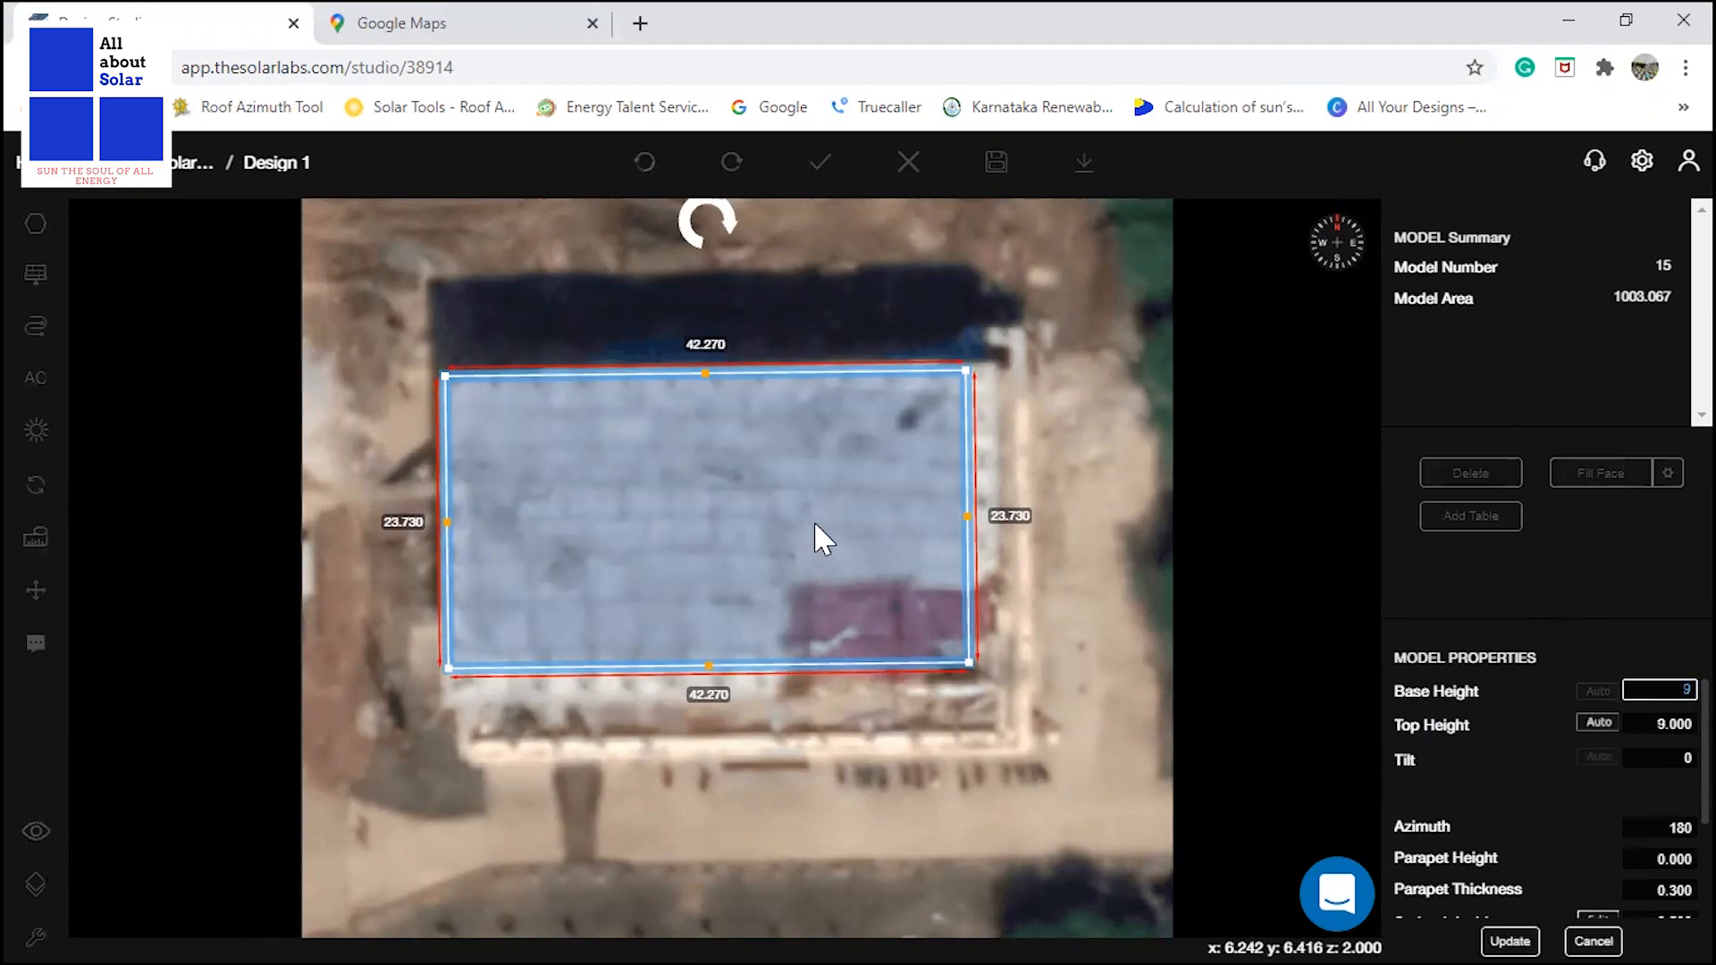
type(".00")
left_click(1547, 780)
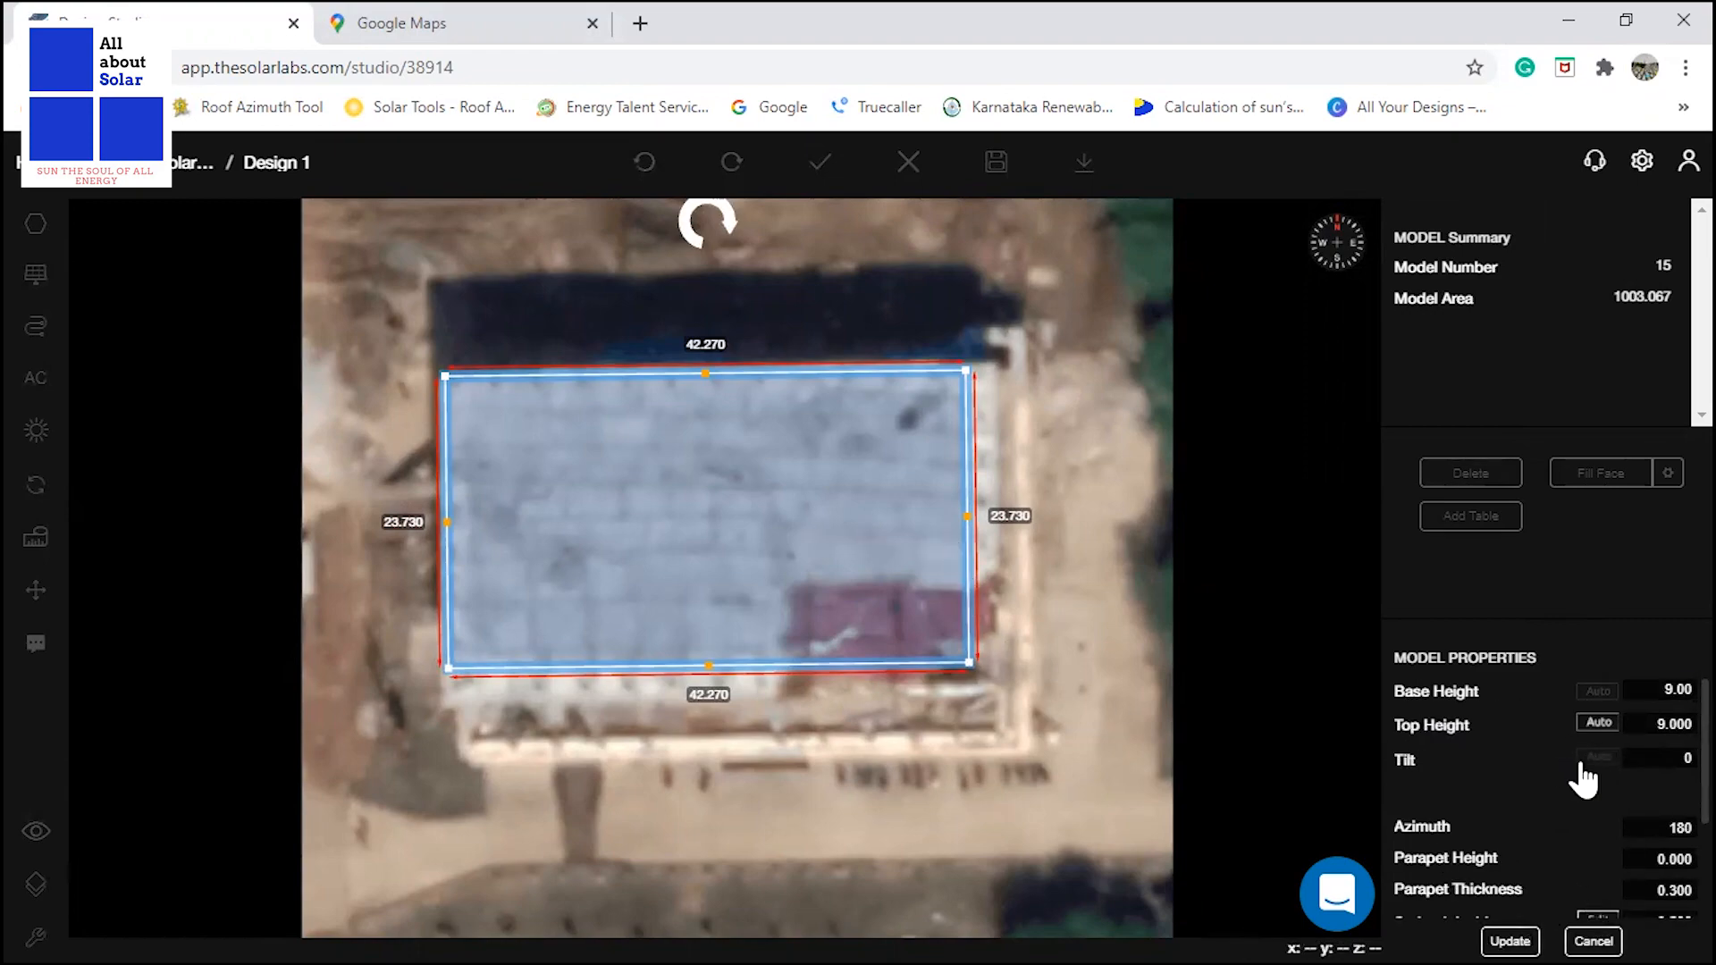
Set the roof's parapet height to 0.92 m, as given in the layout PDF.
left_click(1652, 754)
scroll(1466, 796, "down", 2)
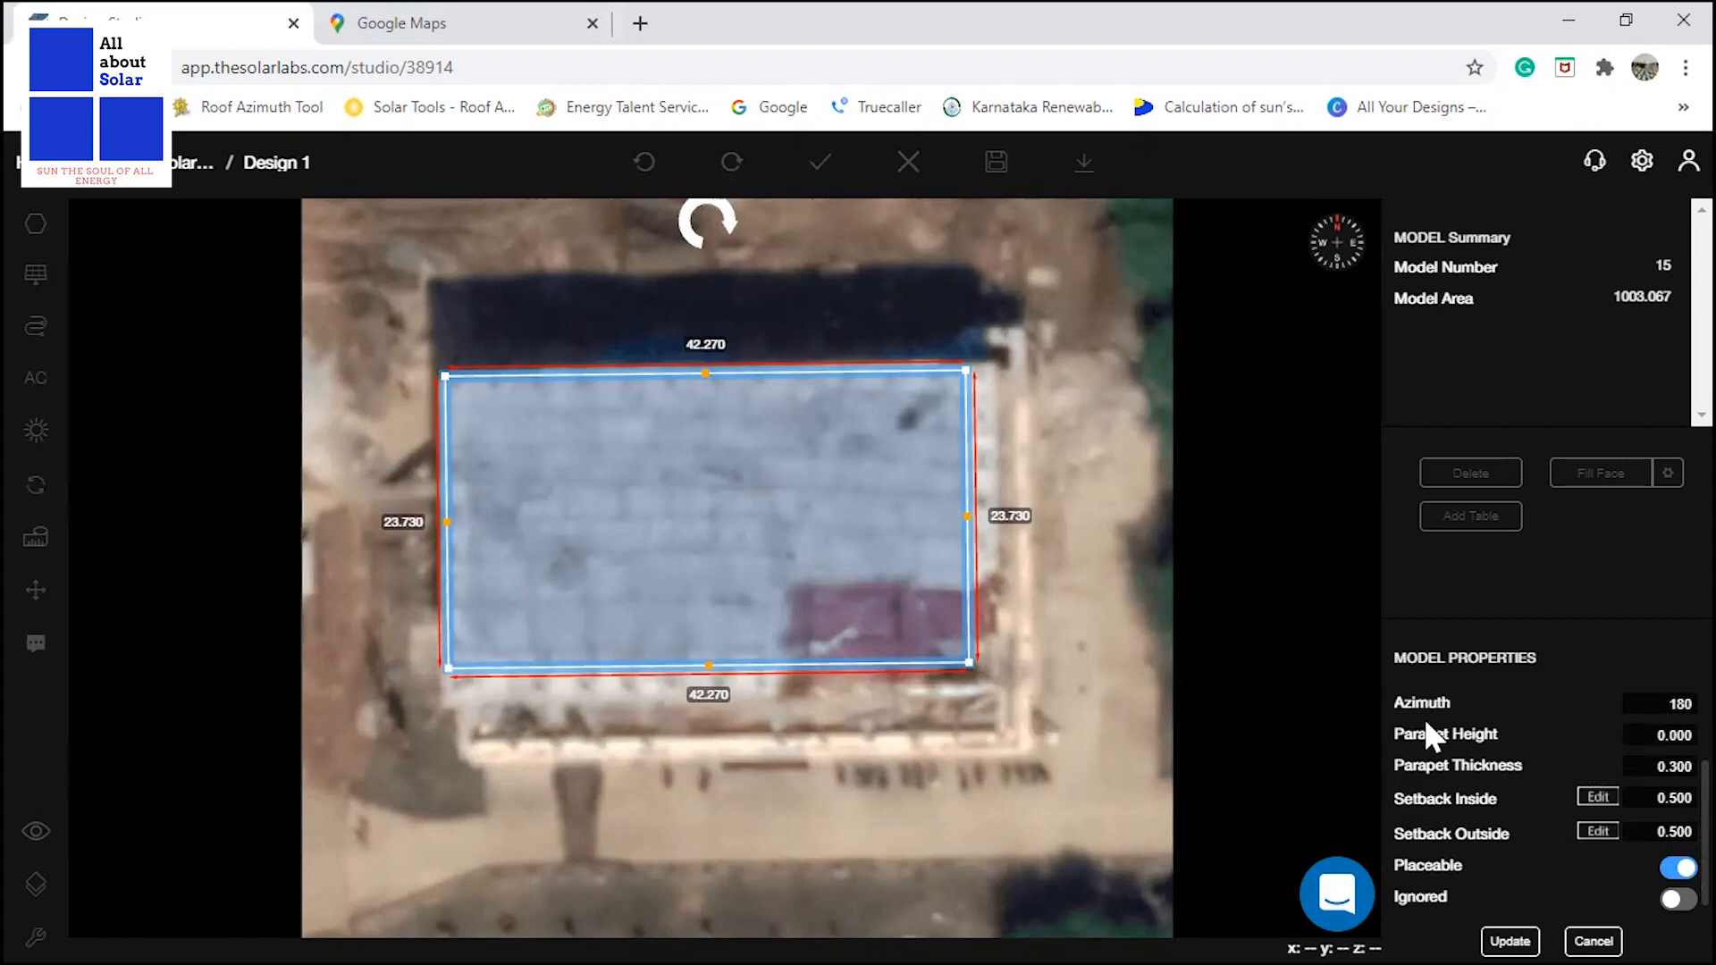
left_click(1660, 735)
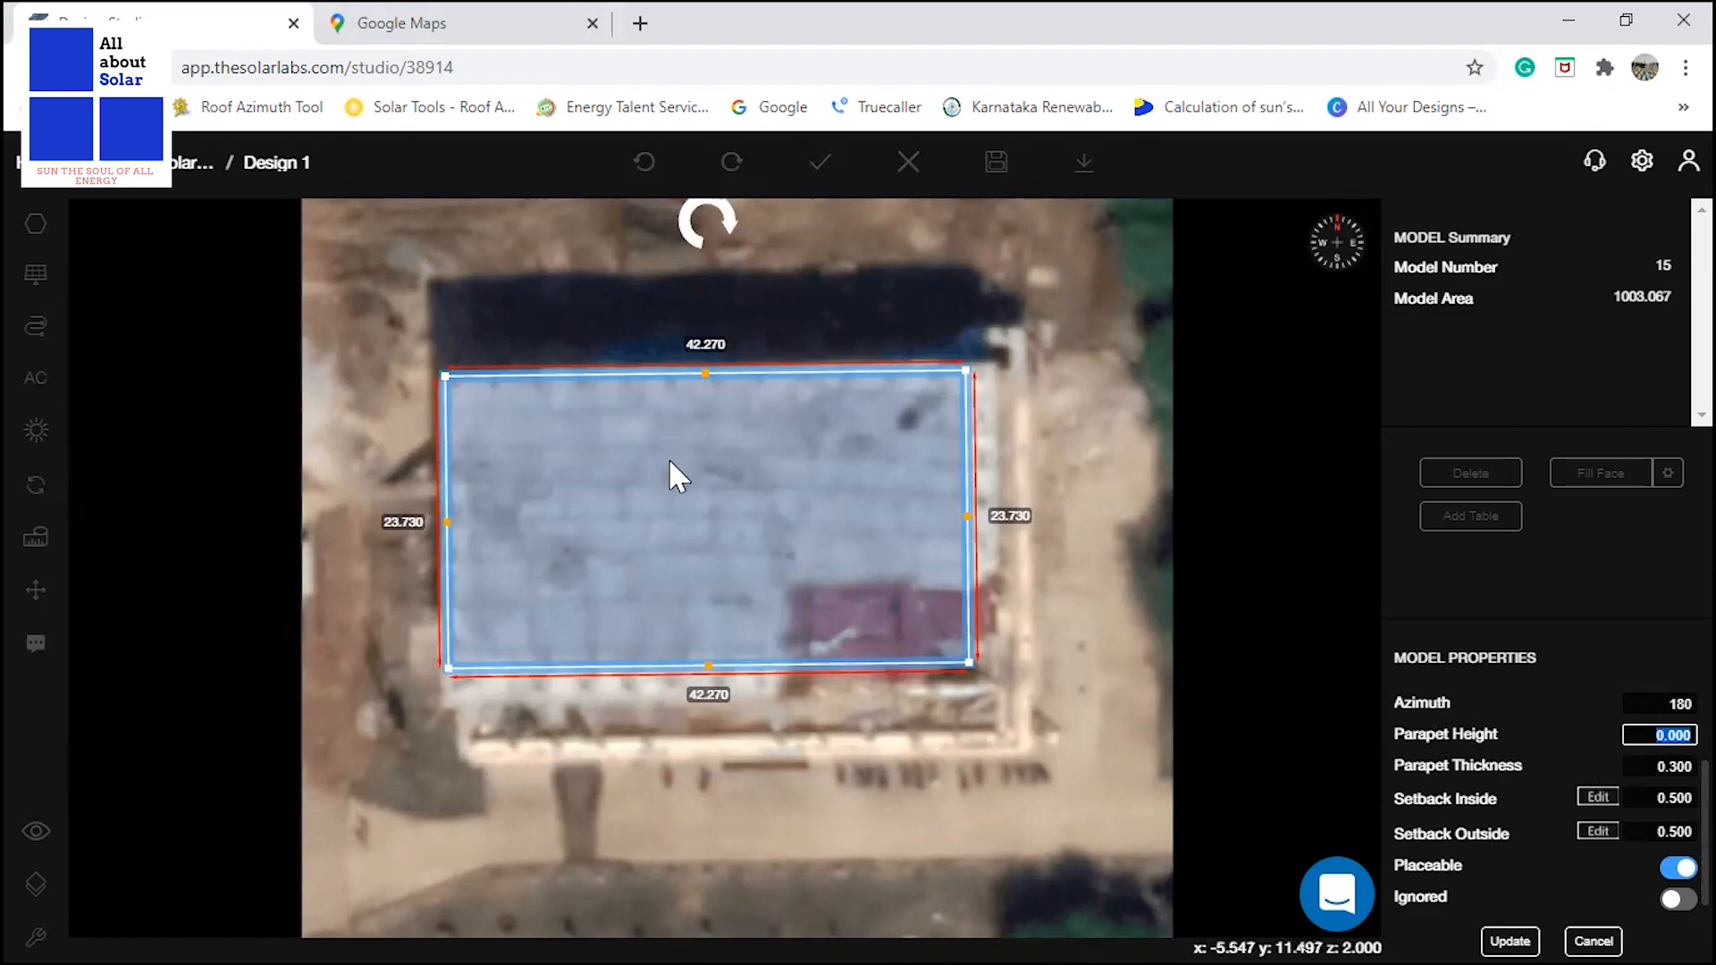
left_click(1649, 736)
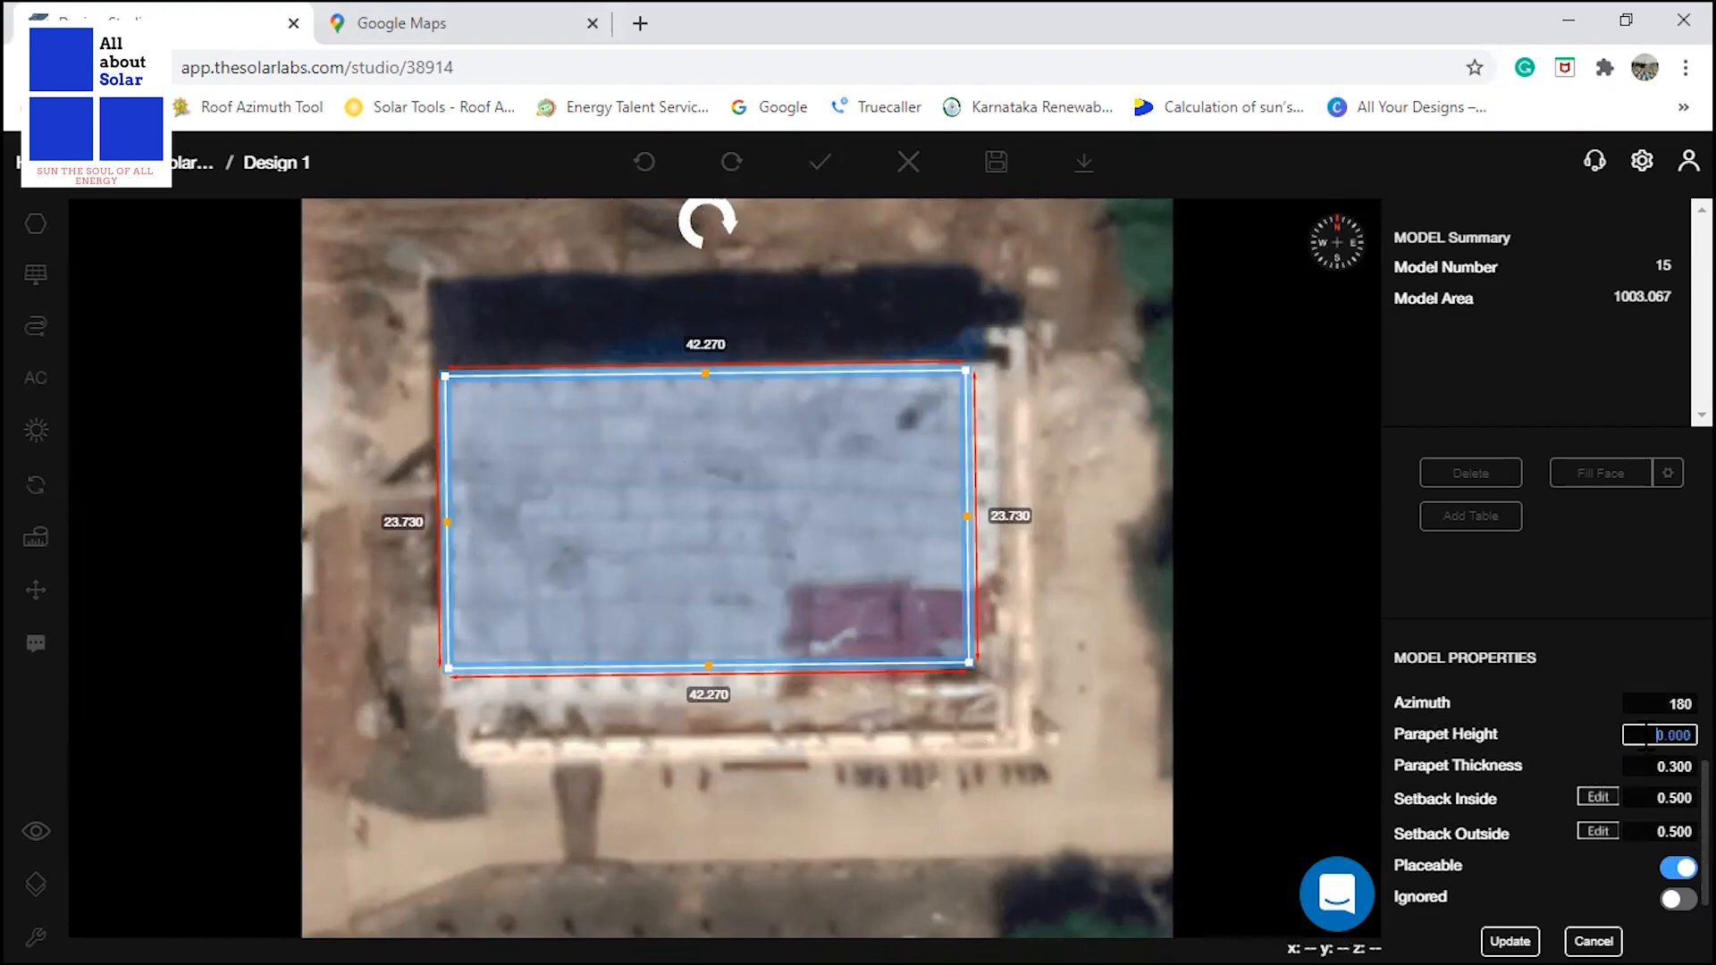
double_click(1649, 736)
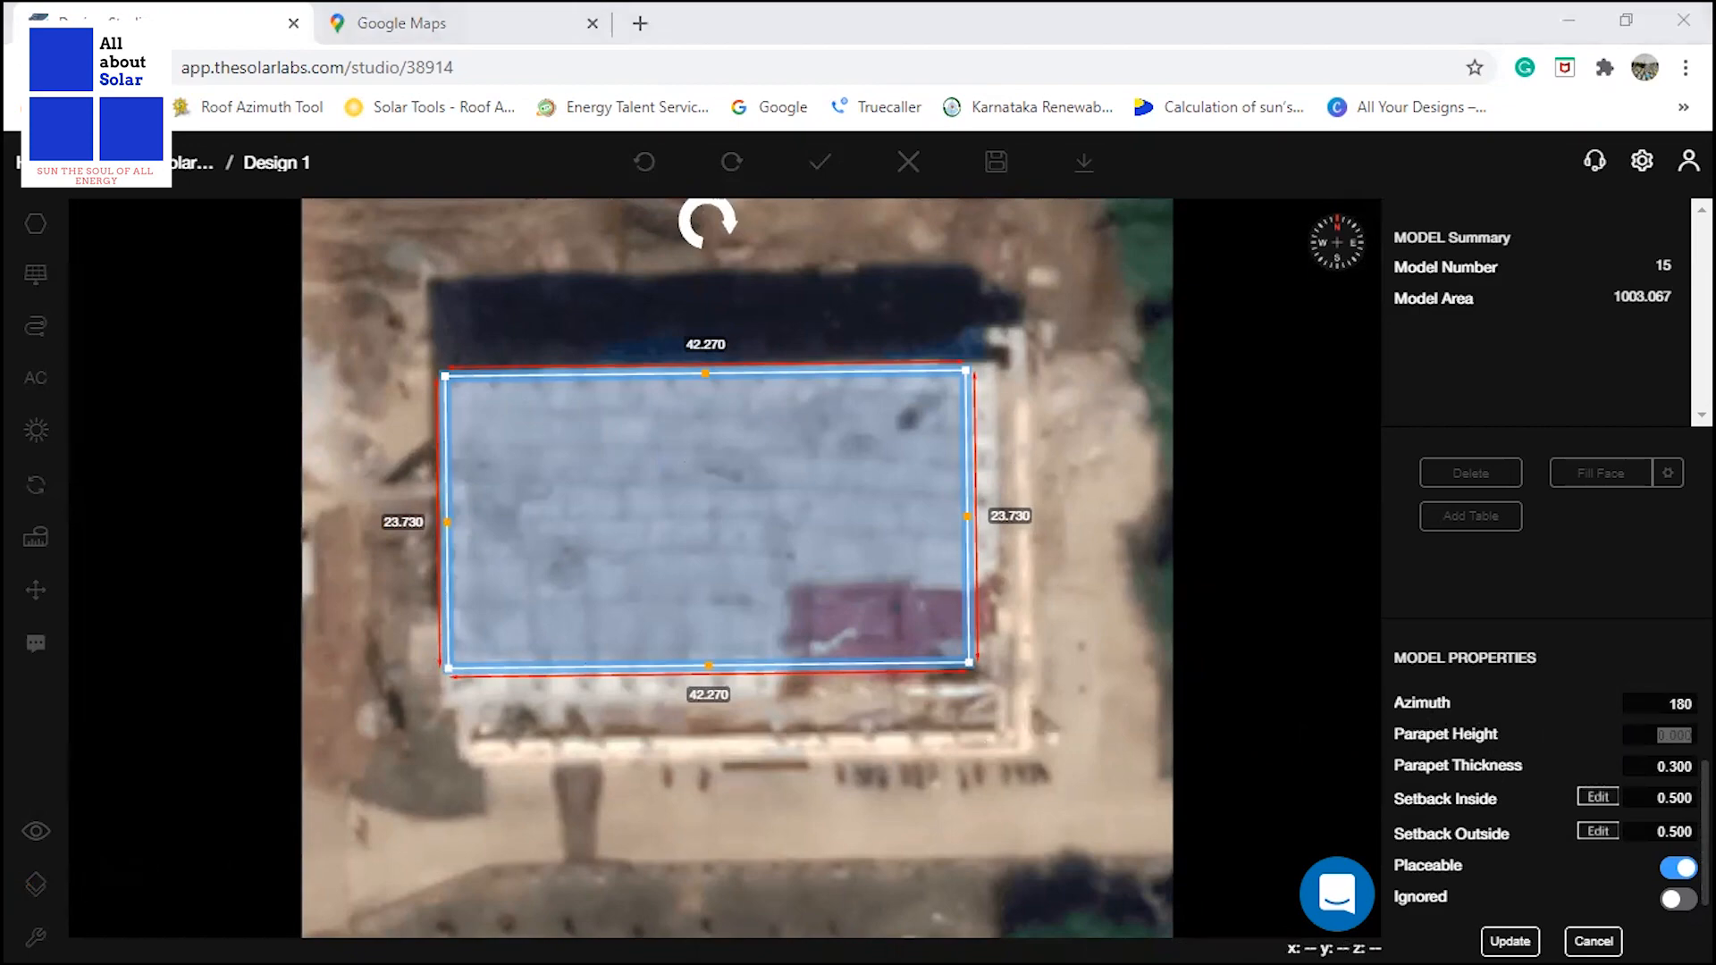
key("alt+Tab")
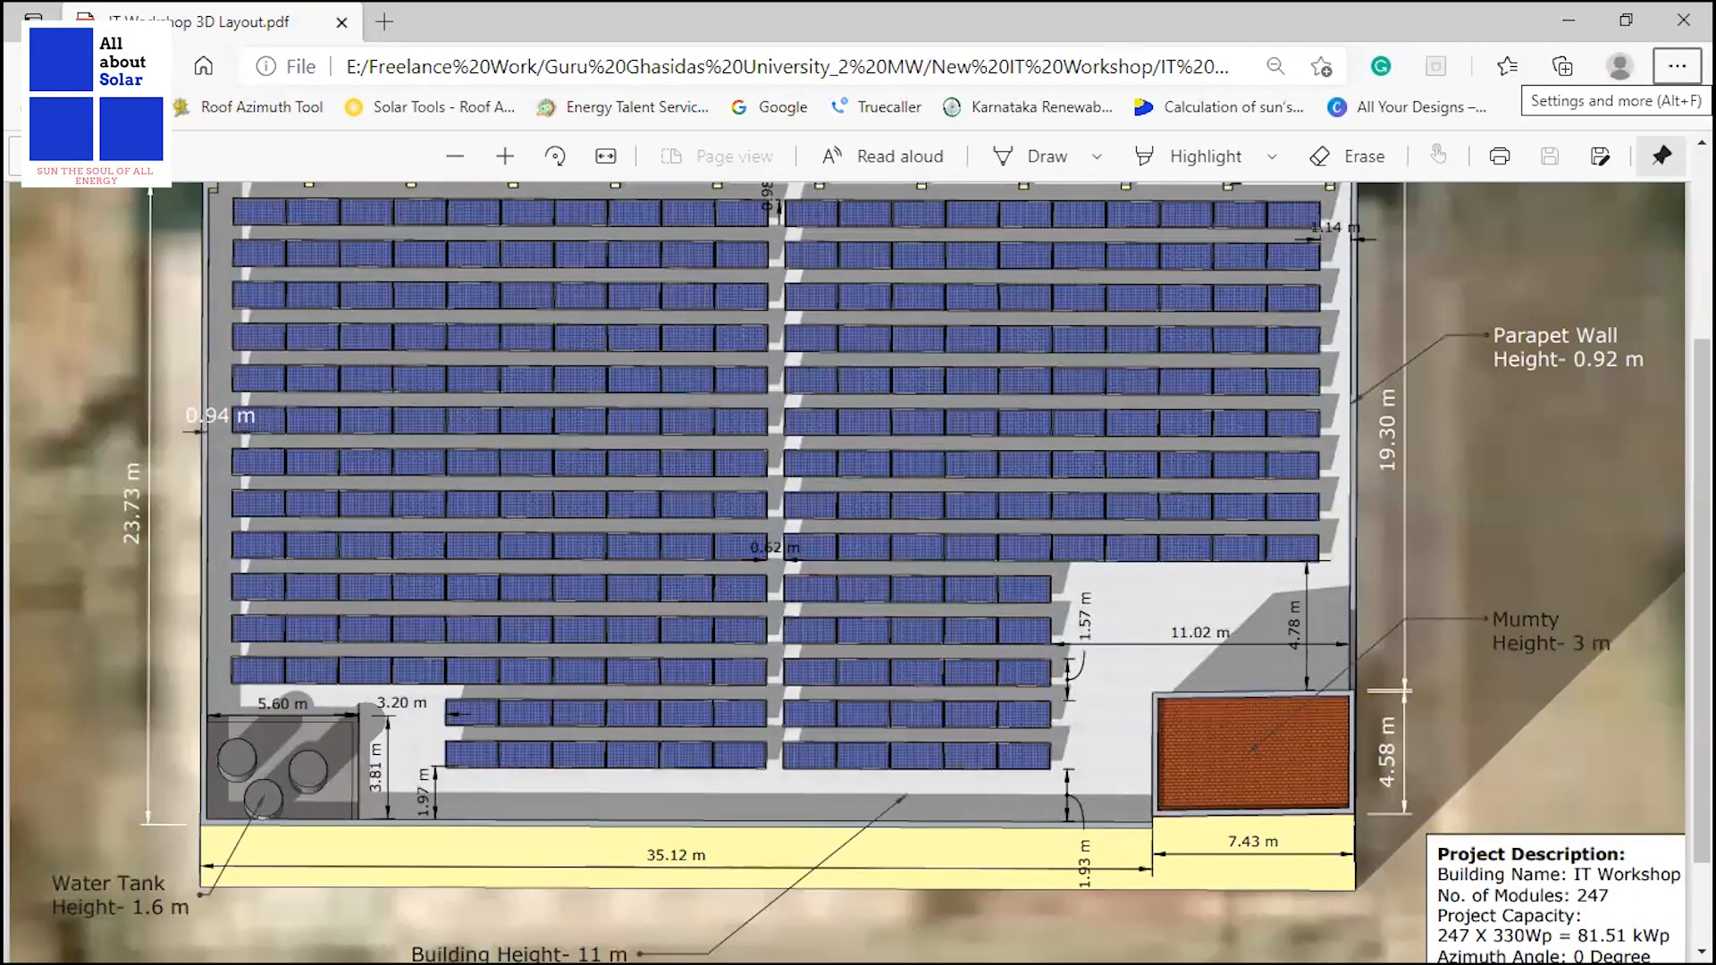
key("alt+Tab")
type("0.")
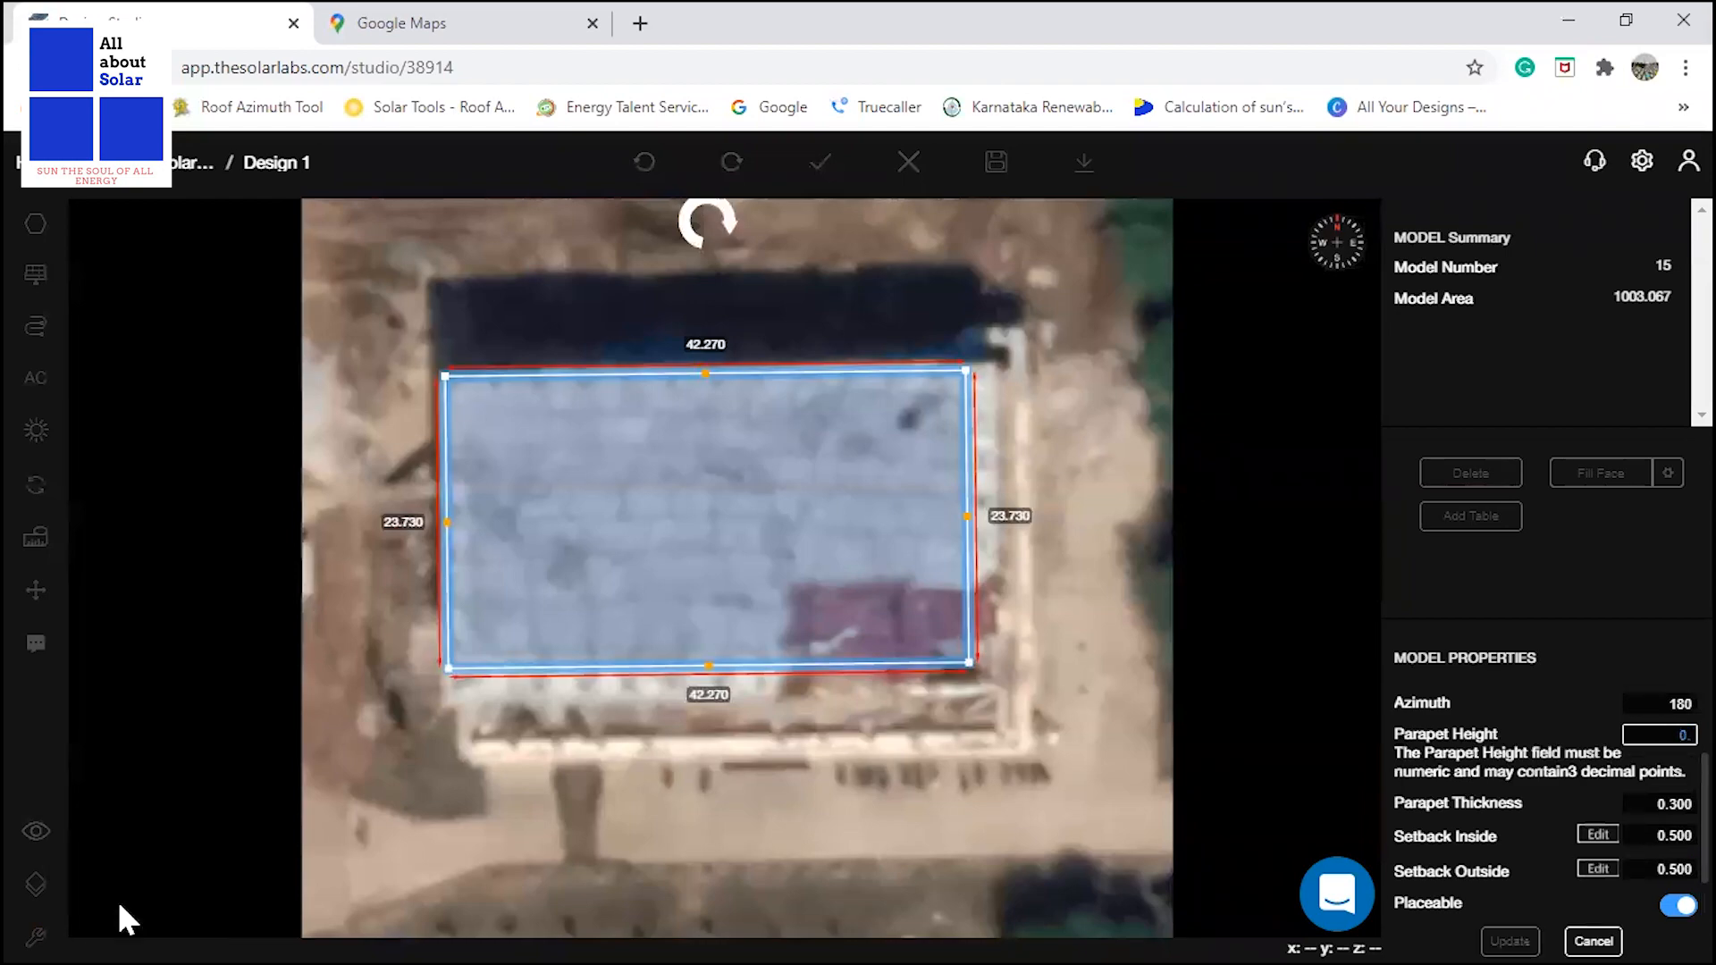
type("92")
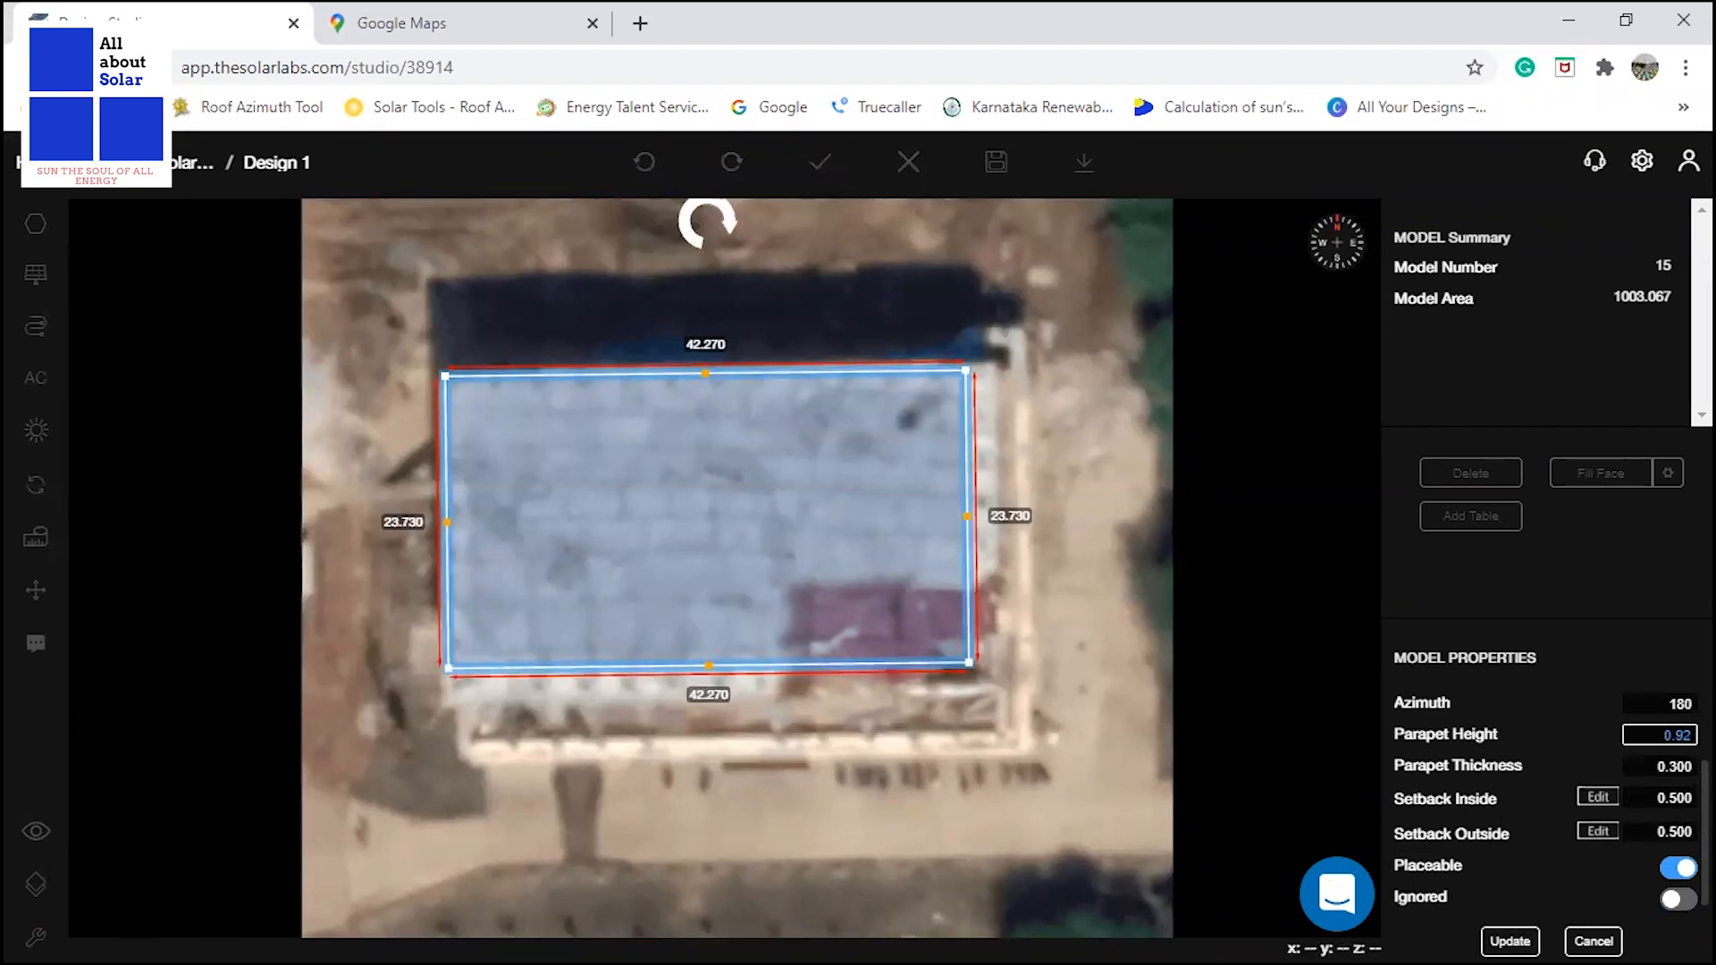
Review the roof's parapet thickness and its inside and outside setbacks, and apply the property changes.
left_click(1658, 770)
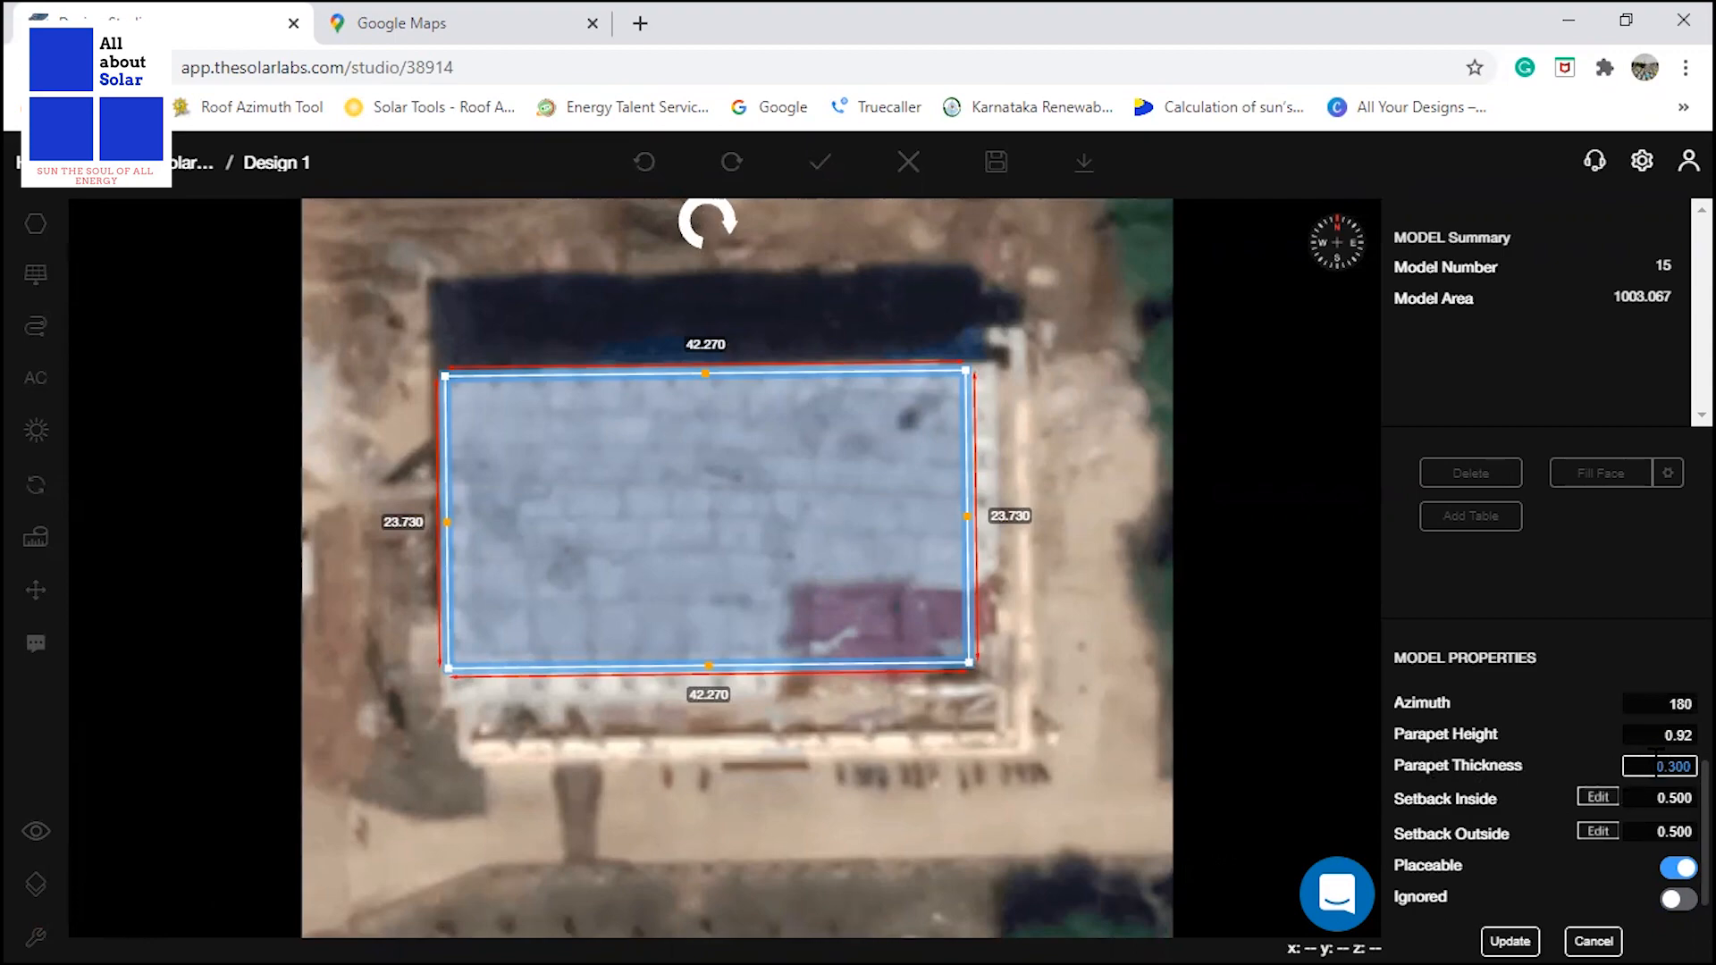
left_click_drag(1652, 767, 1689, 766)
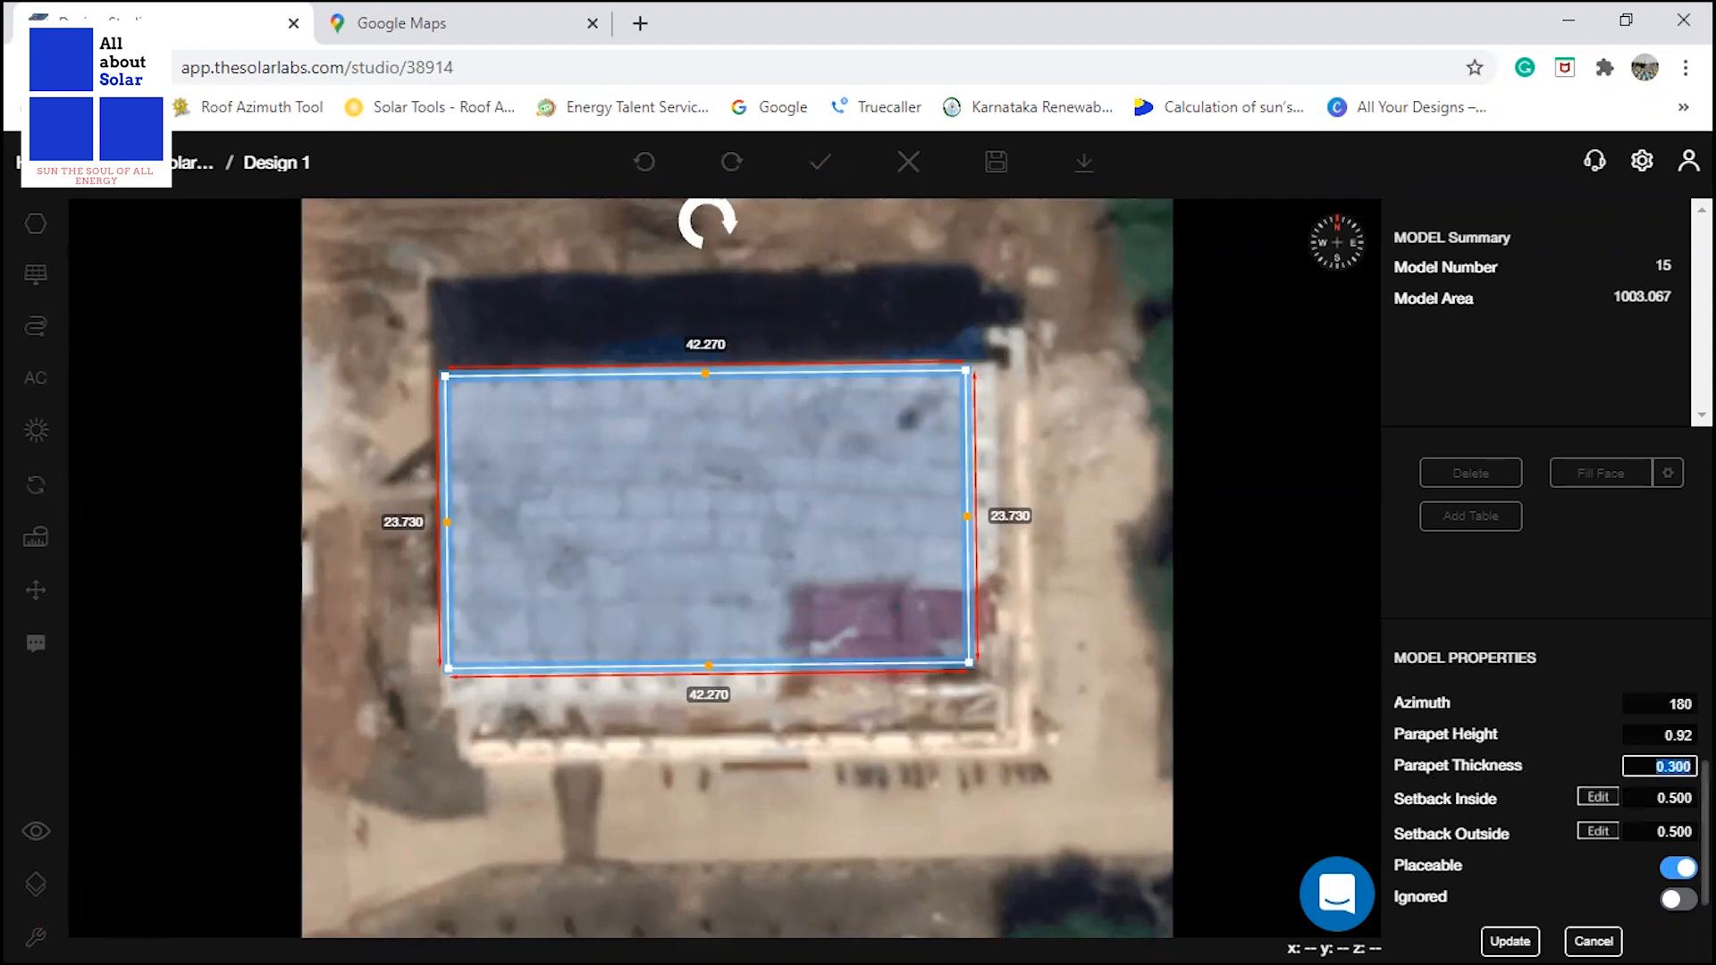
left_click(1645, 769)
left_click(1643, 798)
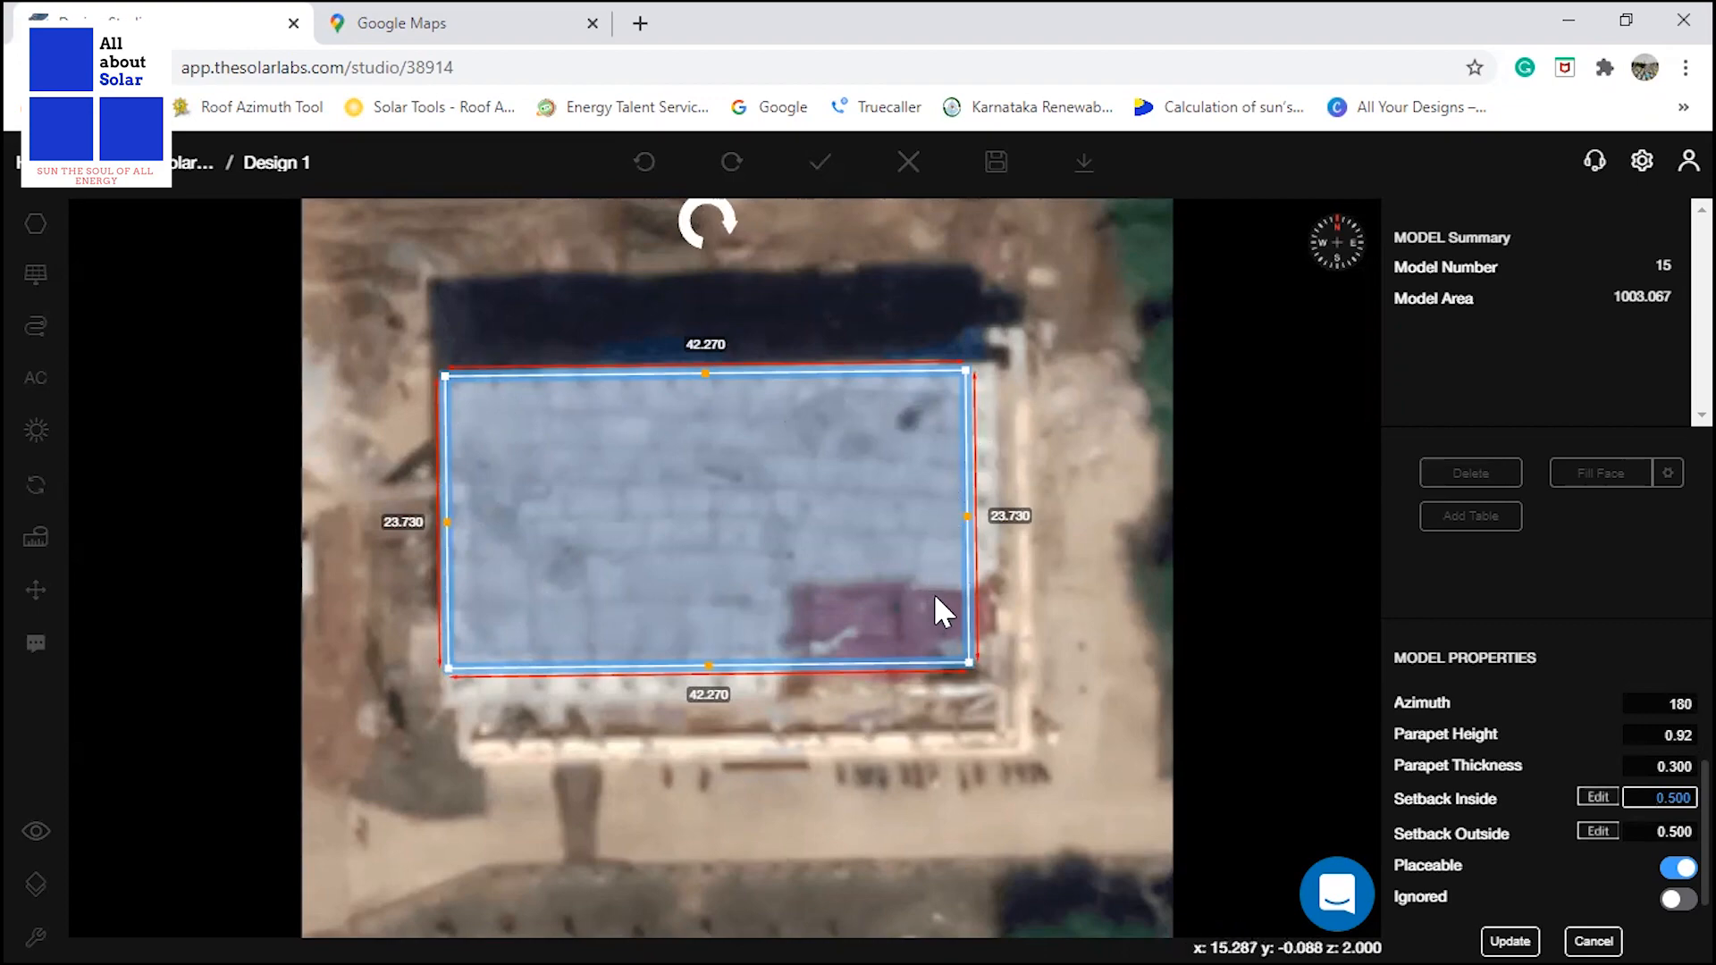
left_click(1652, 832)
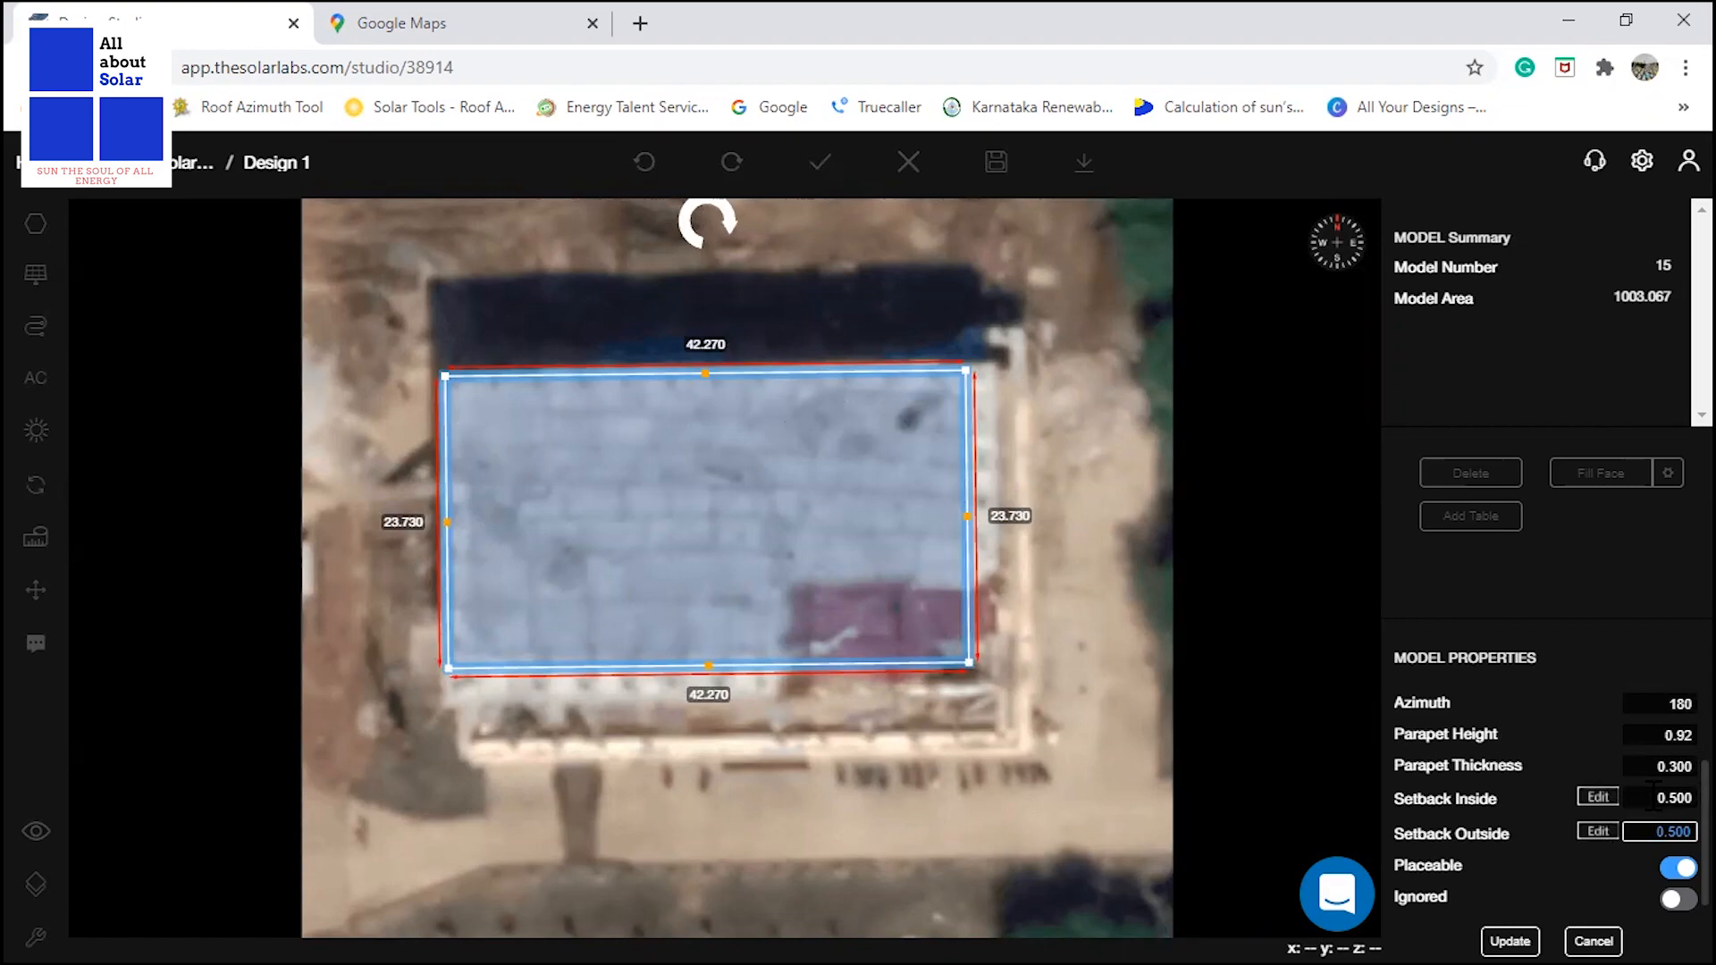
left_click(1655, 793)
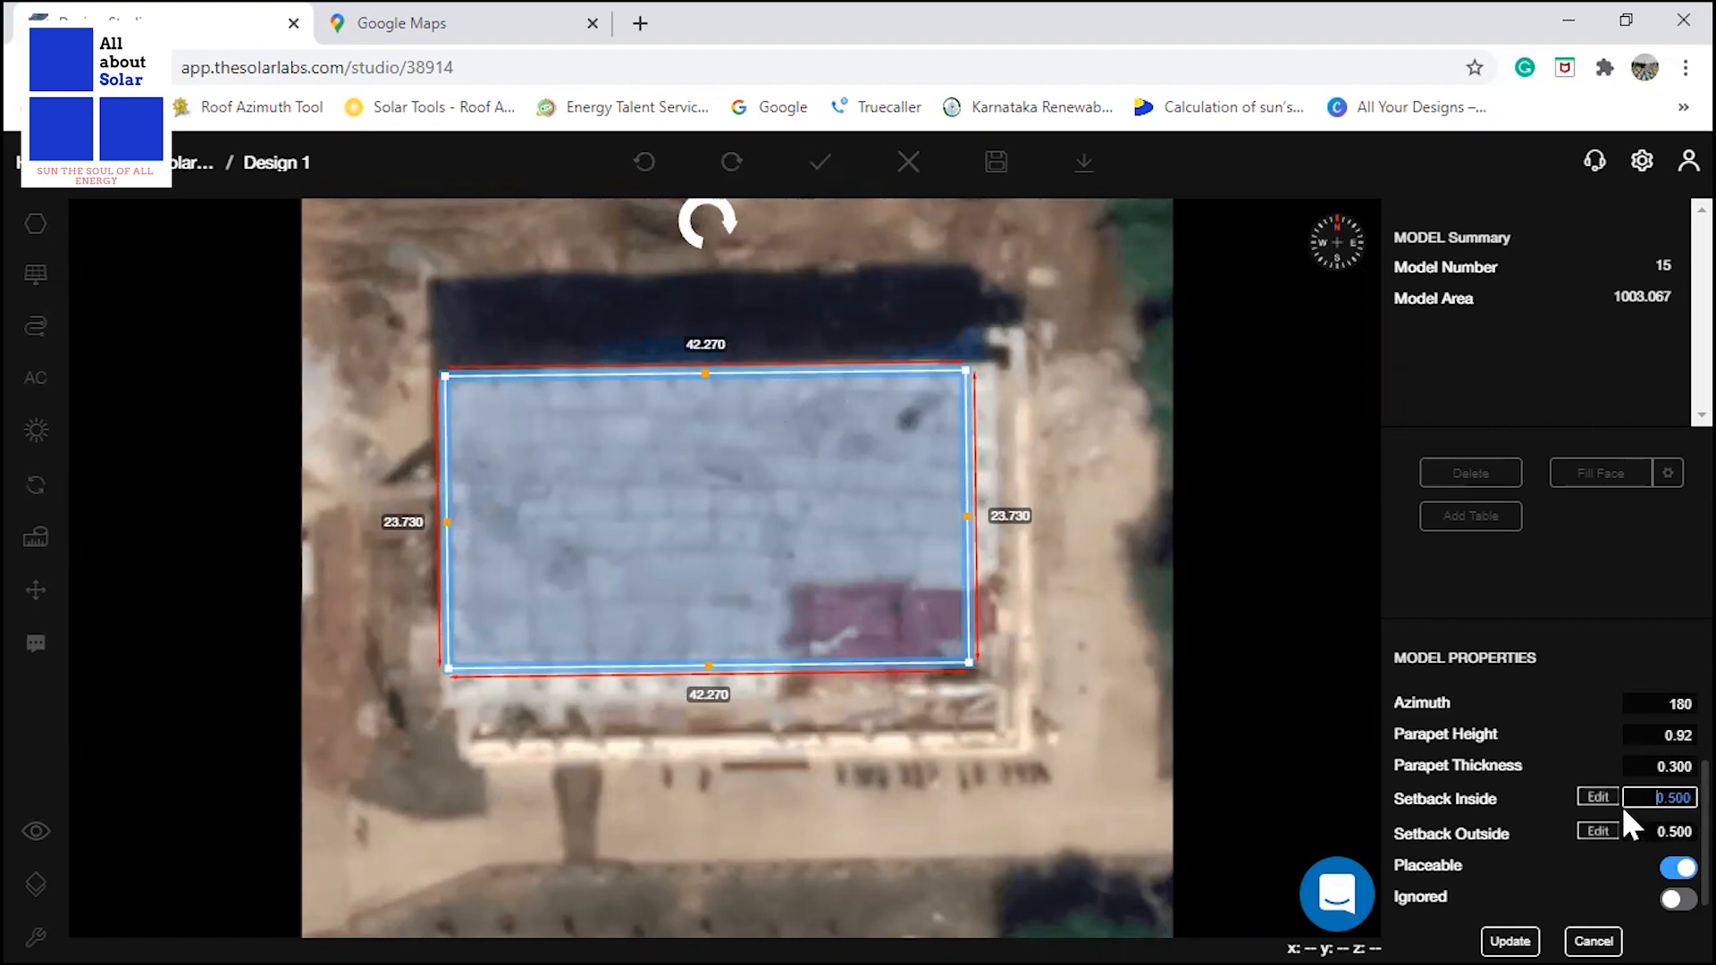
left_click(1506, 934)
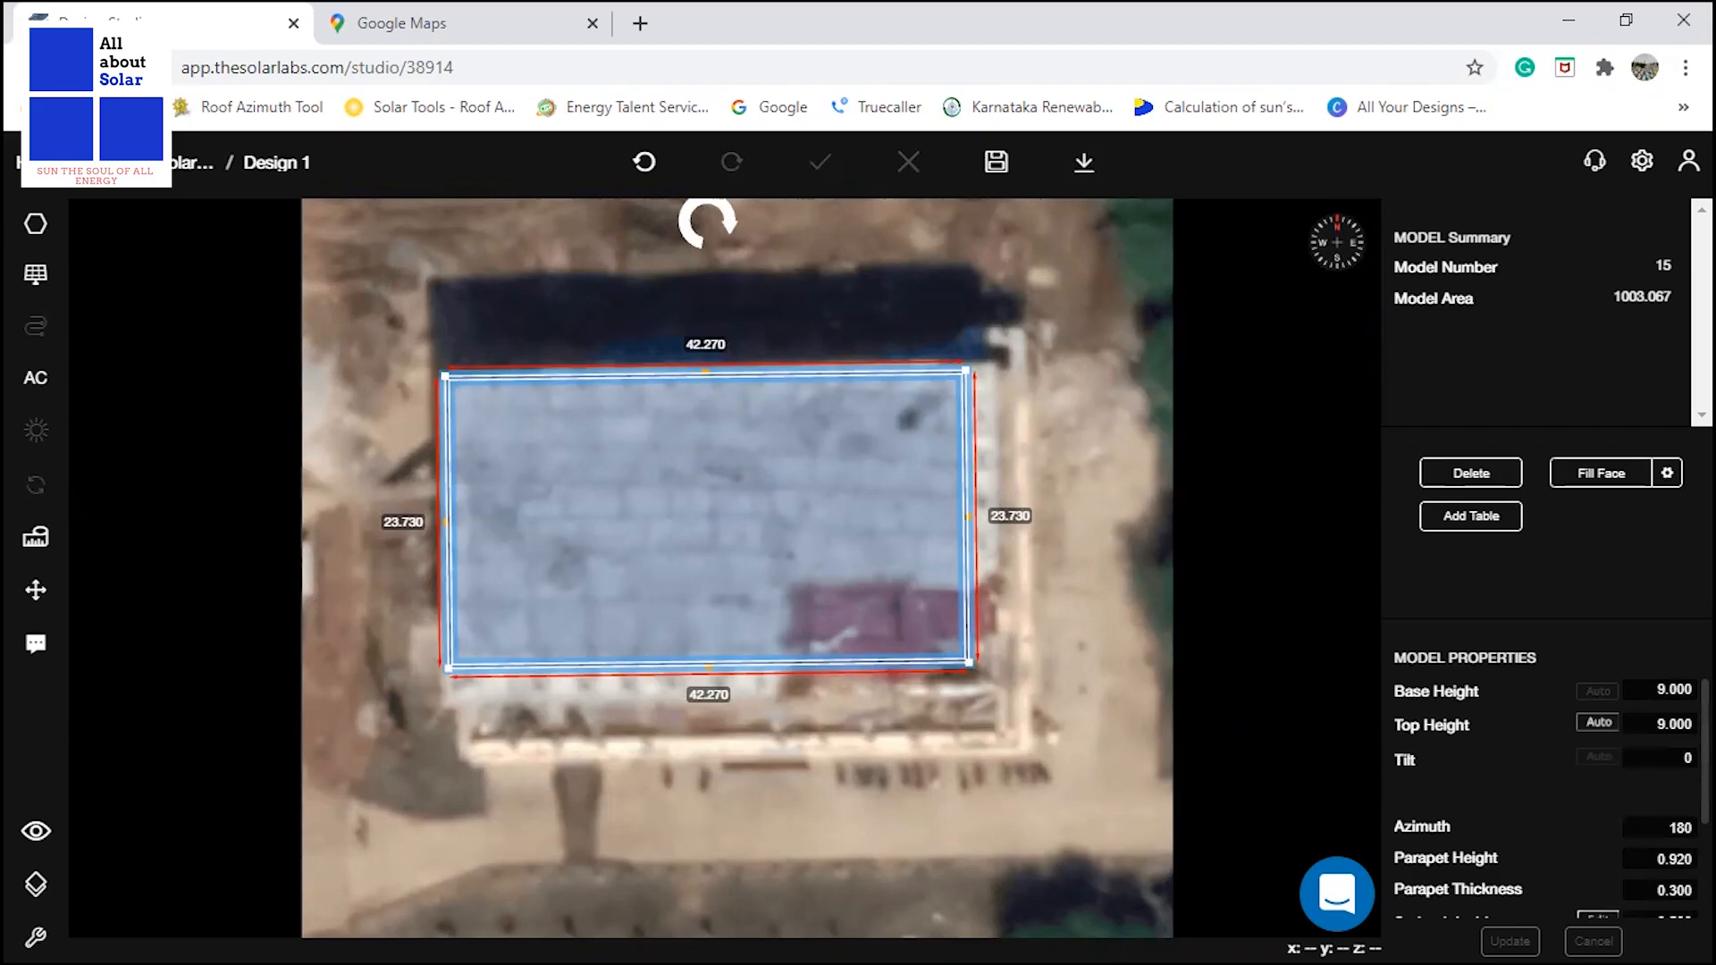
Draw the mumty as a 7.43 by 4.58 m rectangle in the roof's south-east corner, using the layout PDF dimensions.
key("alt+Tab")
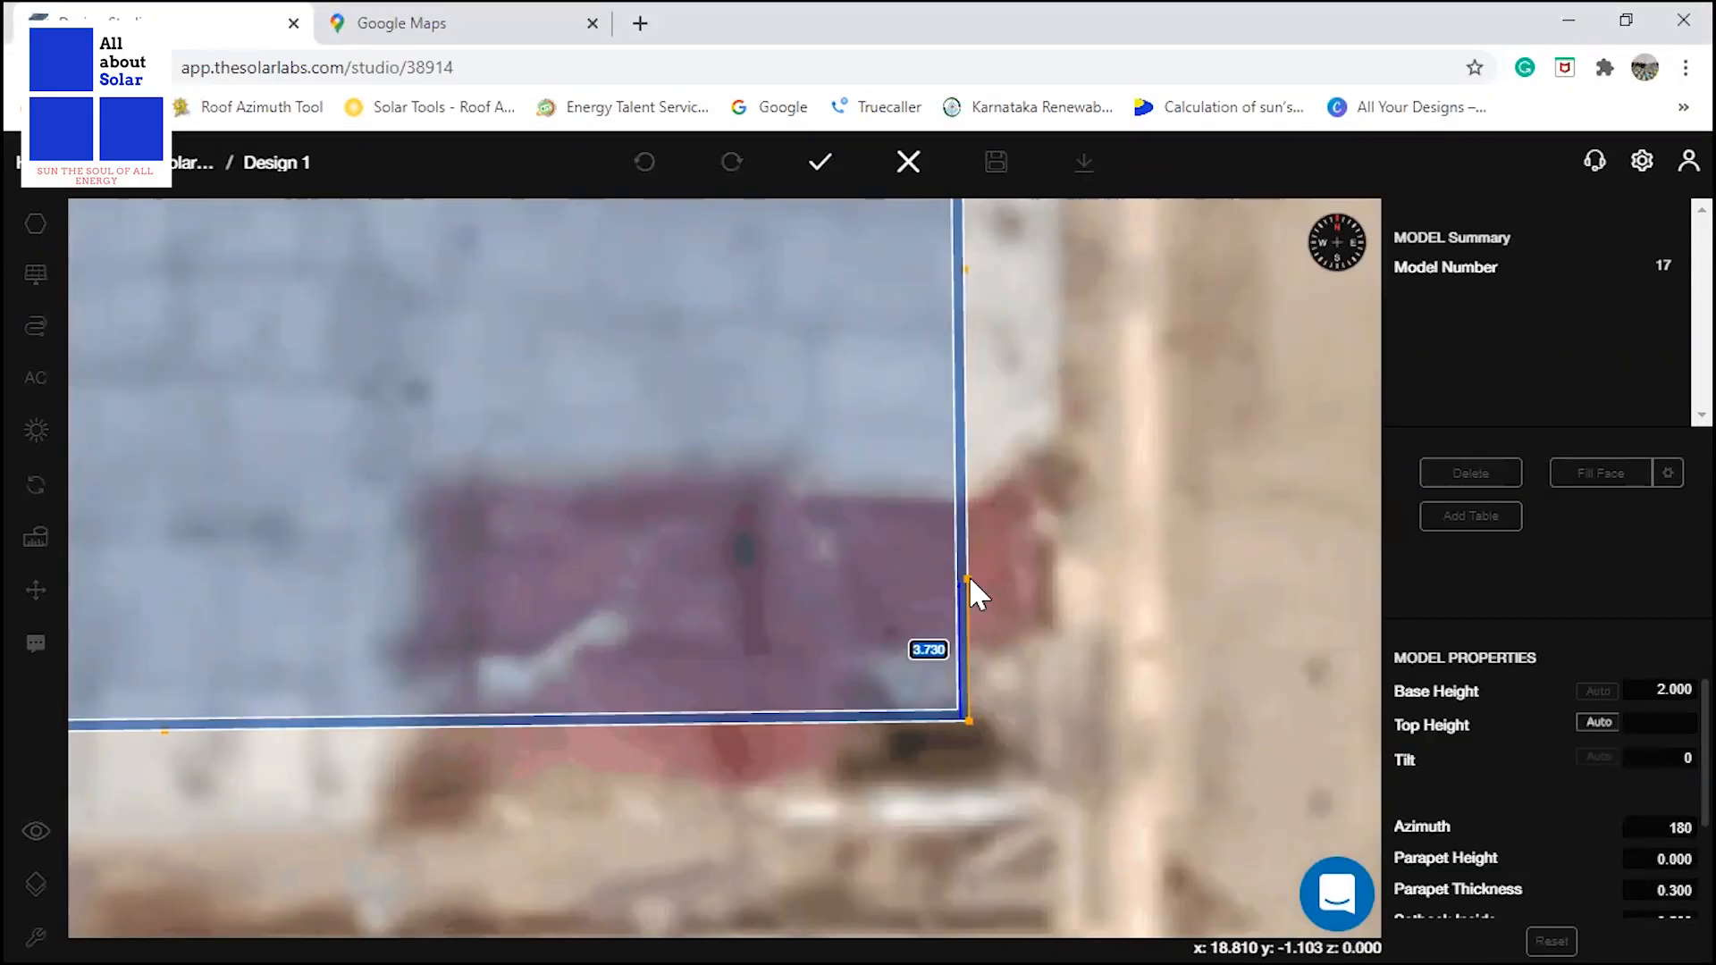
type("4.58")
key("Return")
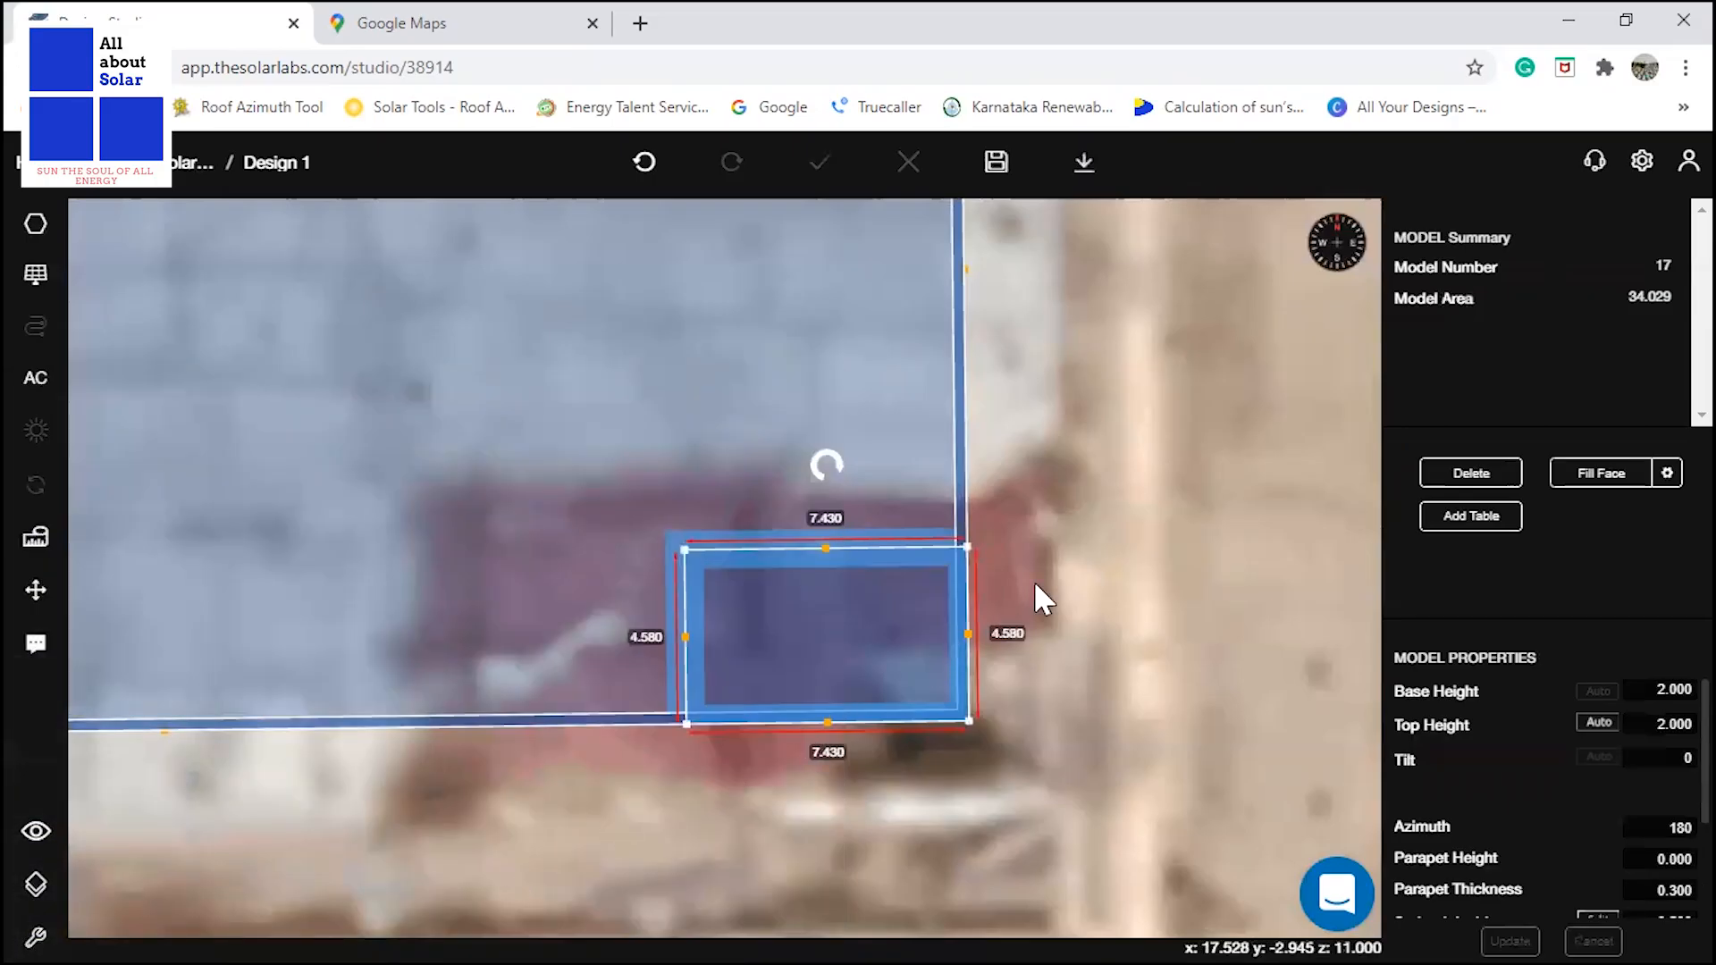
Draw a 5.6 by 3.81 m rectangle in the roof's south-west corner for the water tank area, as in the layout PDF.
scroll(1159, 572, "down", 6)
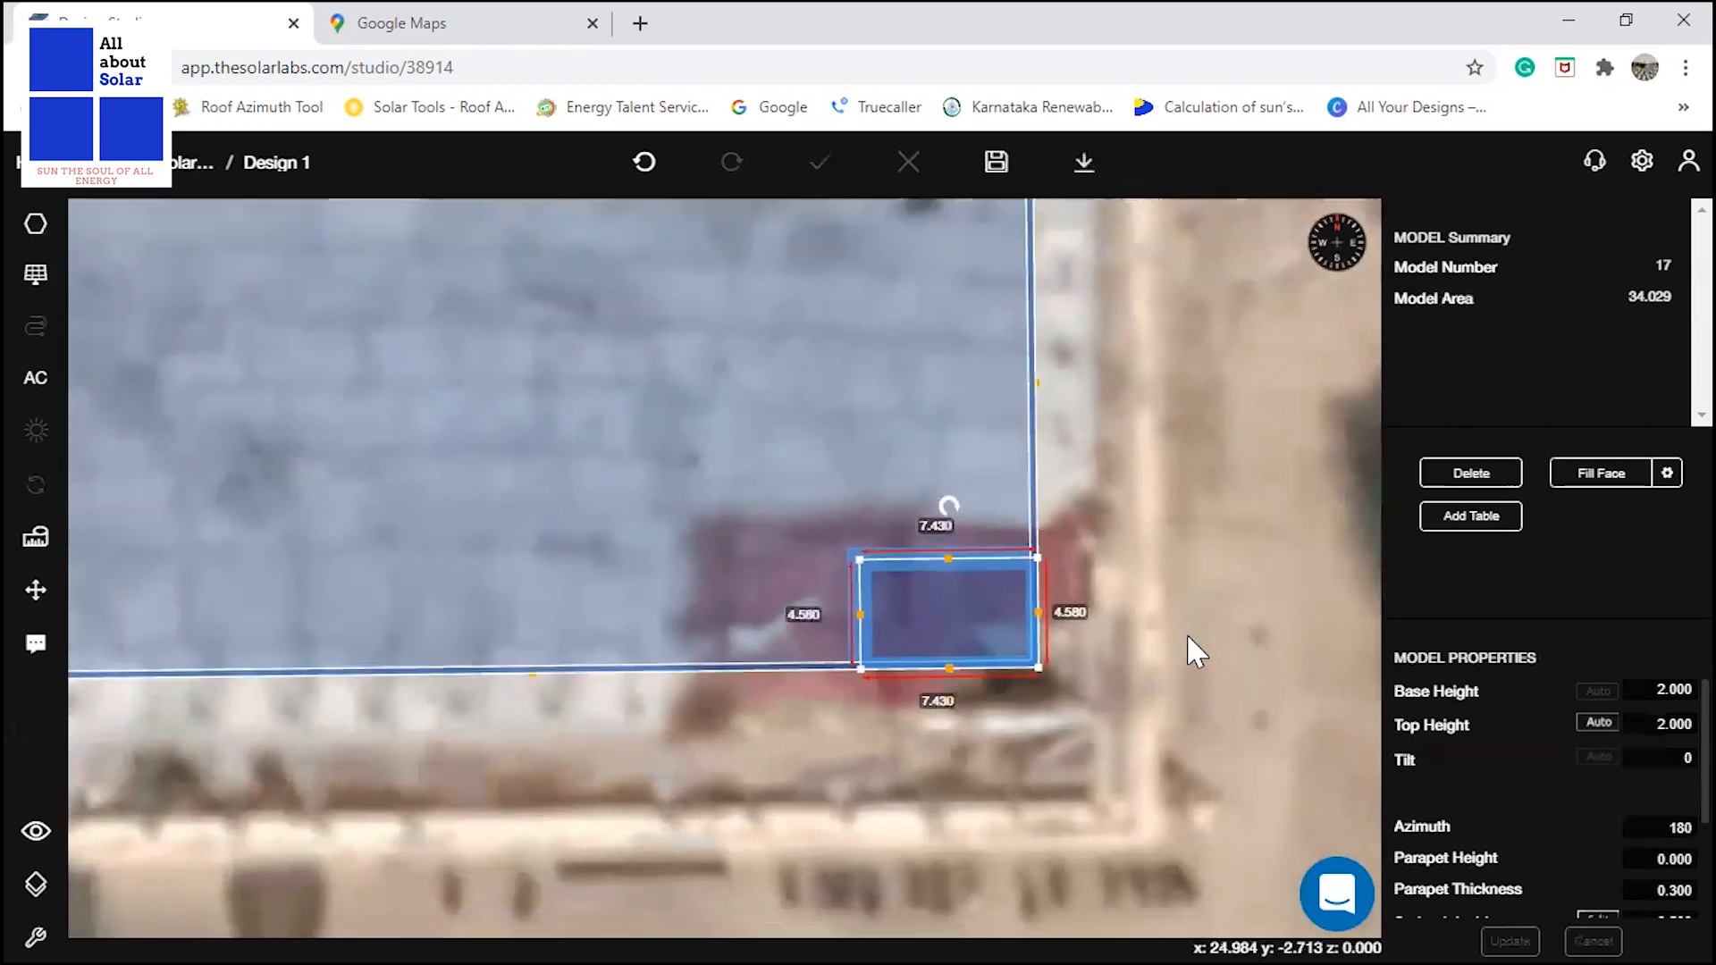
scroll(218, 602, "up", 2)
scroll(938, 677, "down", 1)
scroll(325, 670, "up", 1)
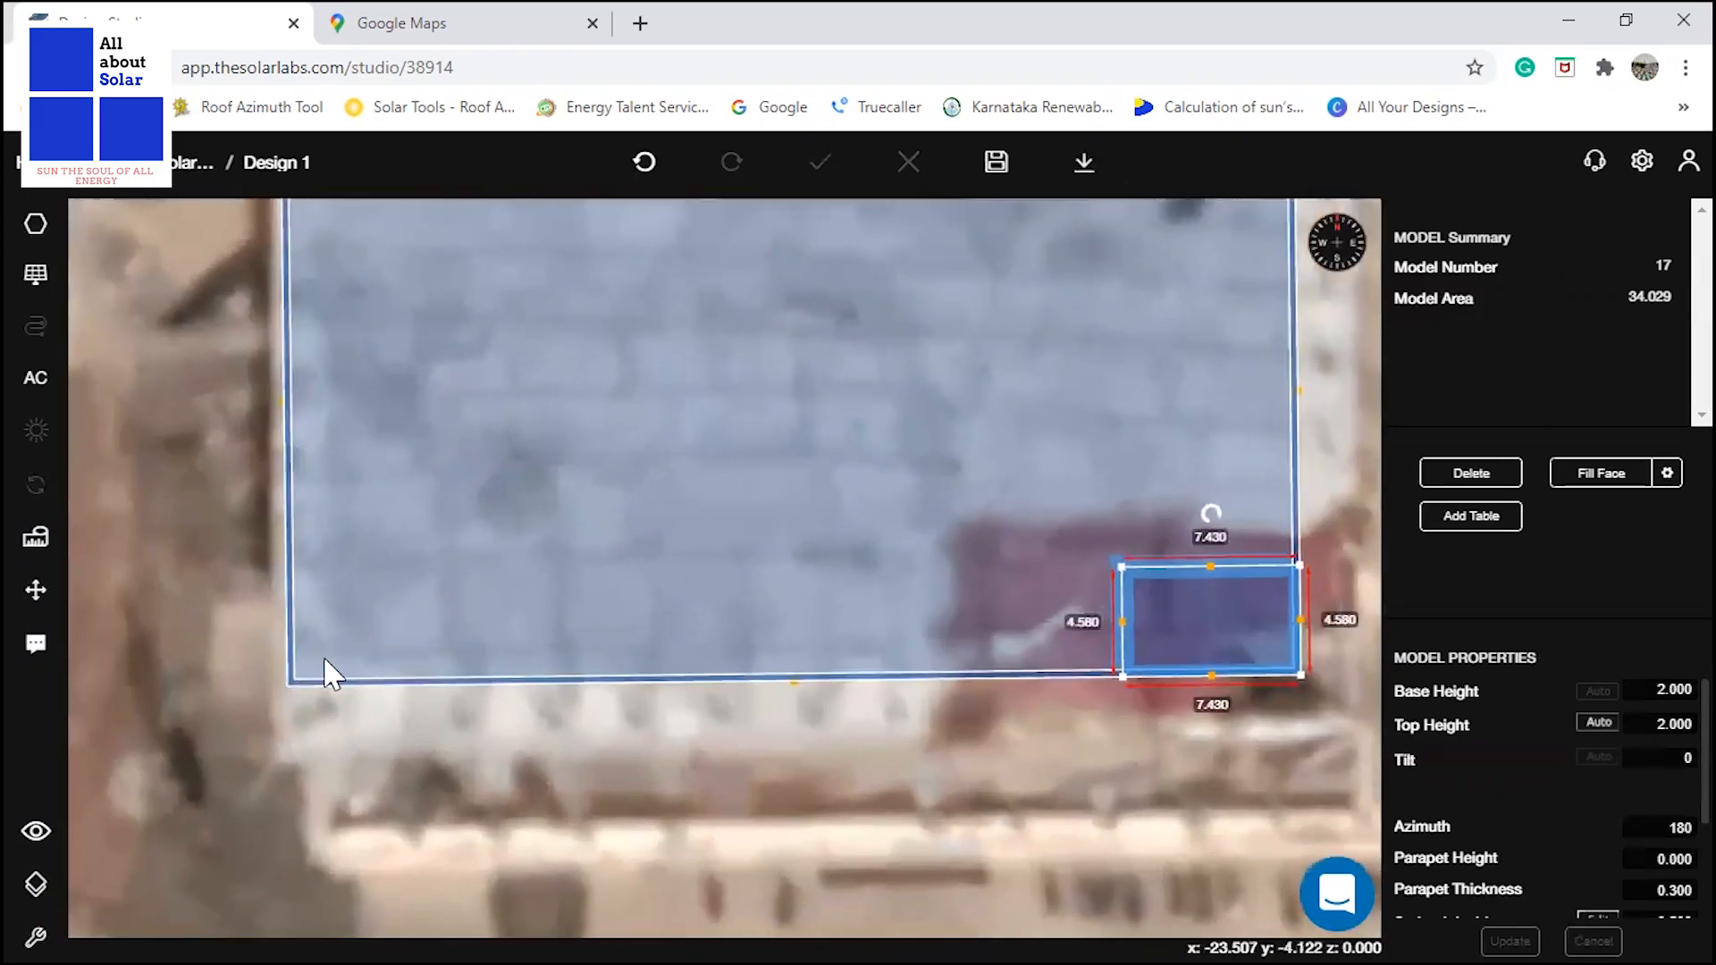
mouse_move(40, 230)
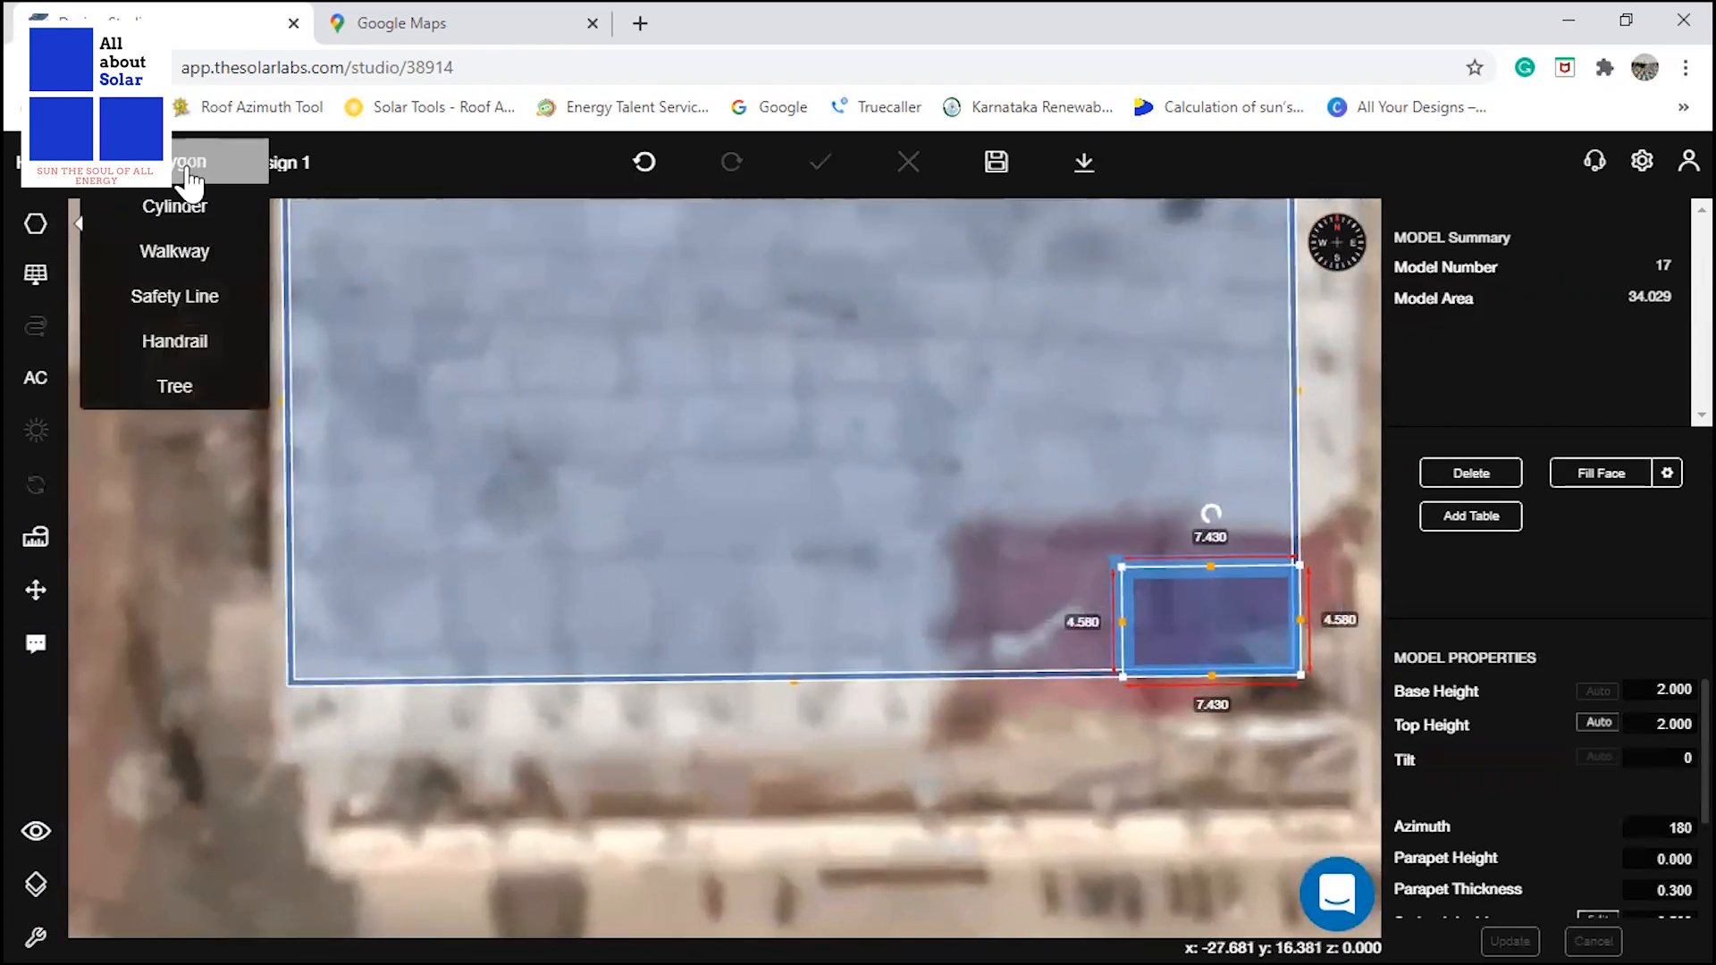
left_click(173, 212)
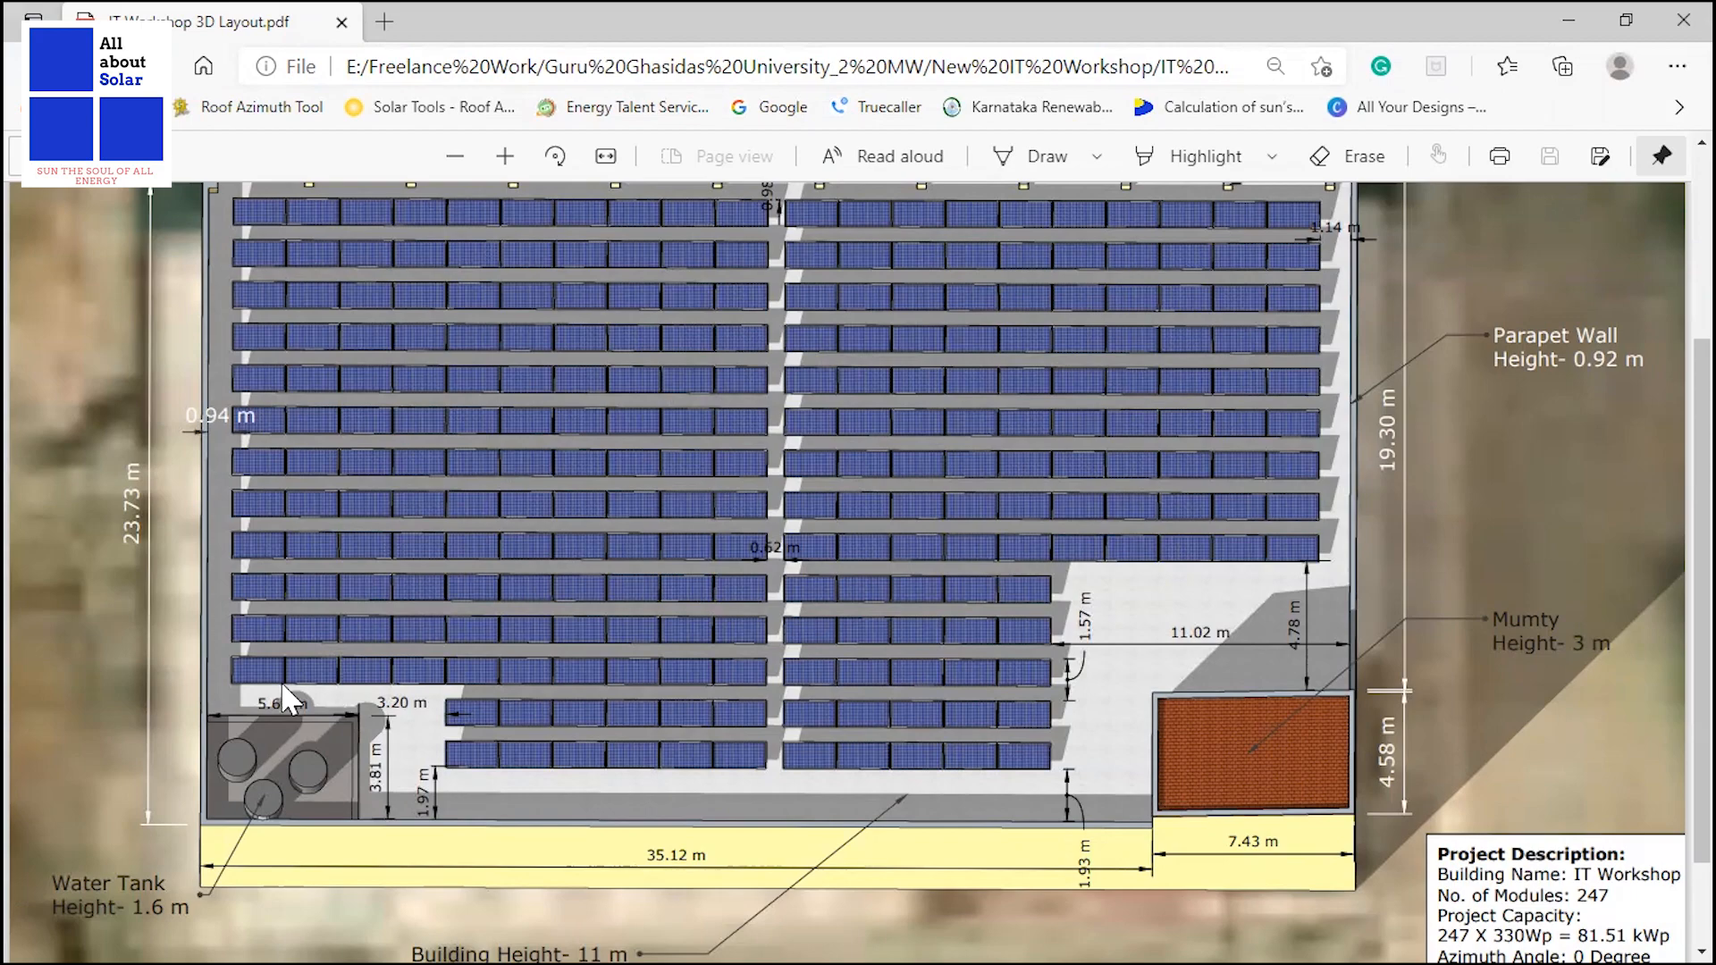
key("alt+Tab")
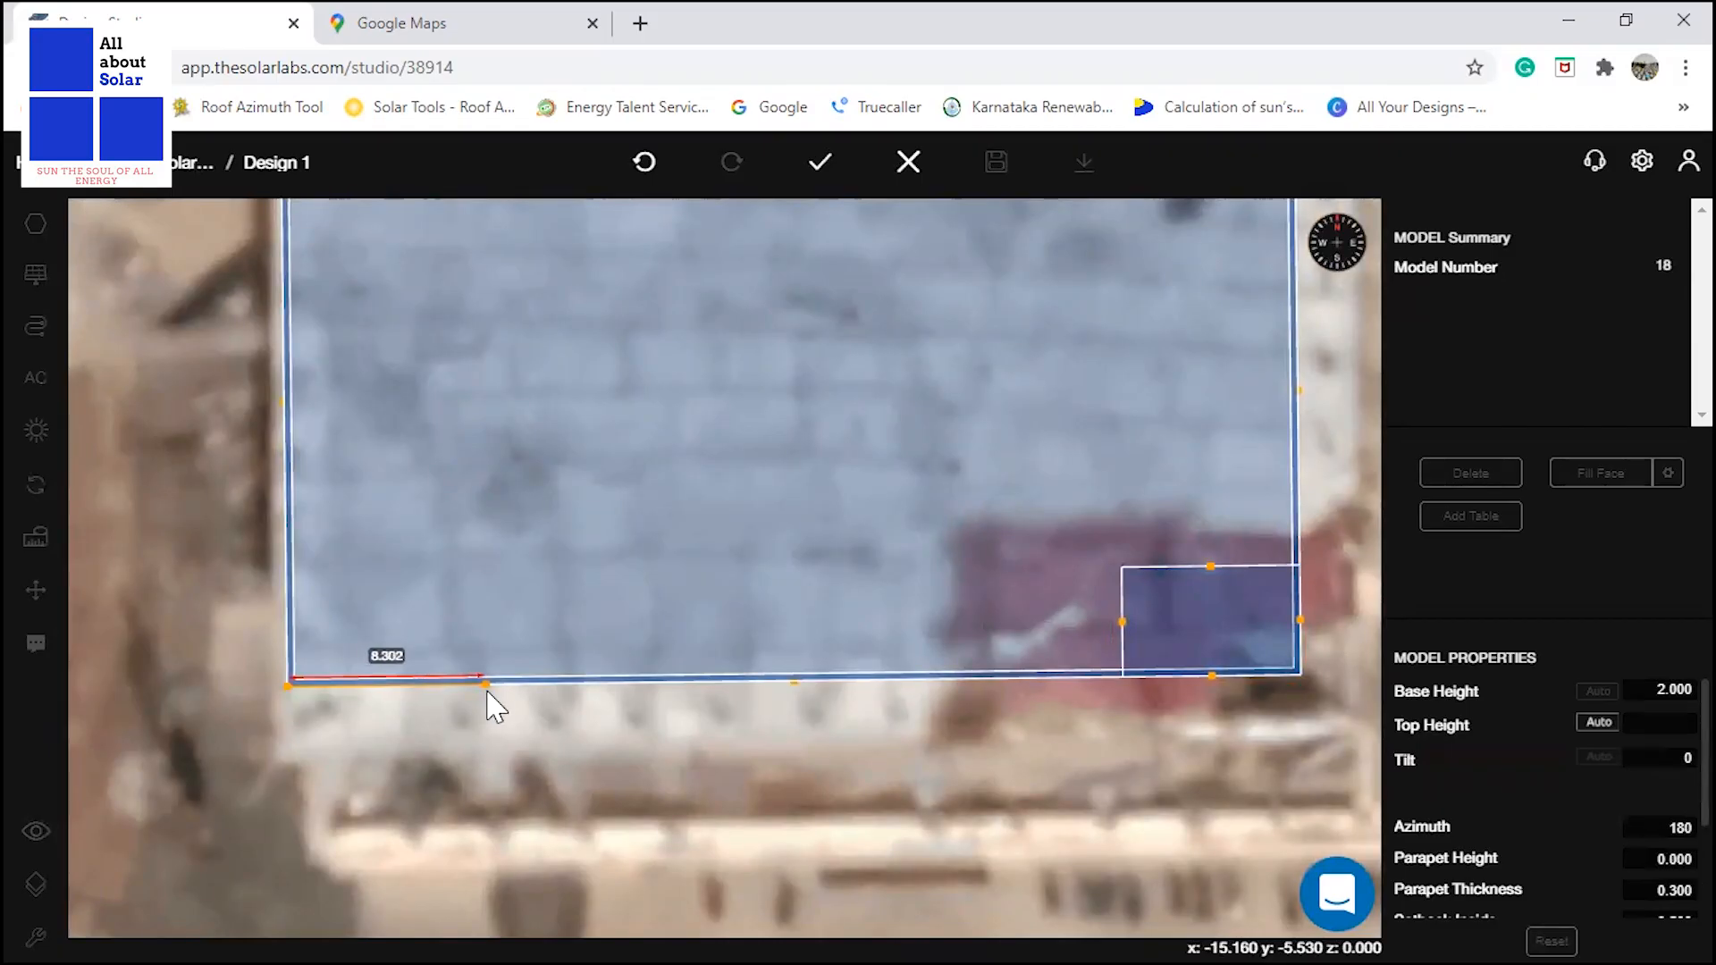
key("Tab")
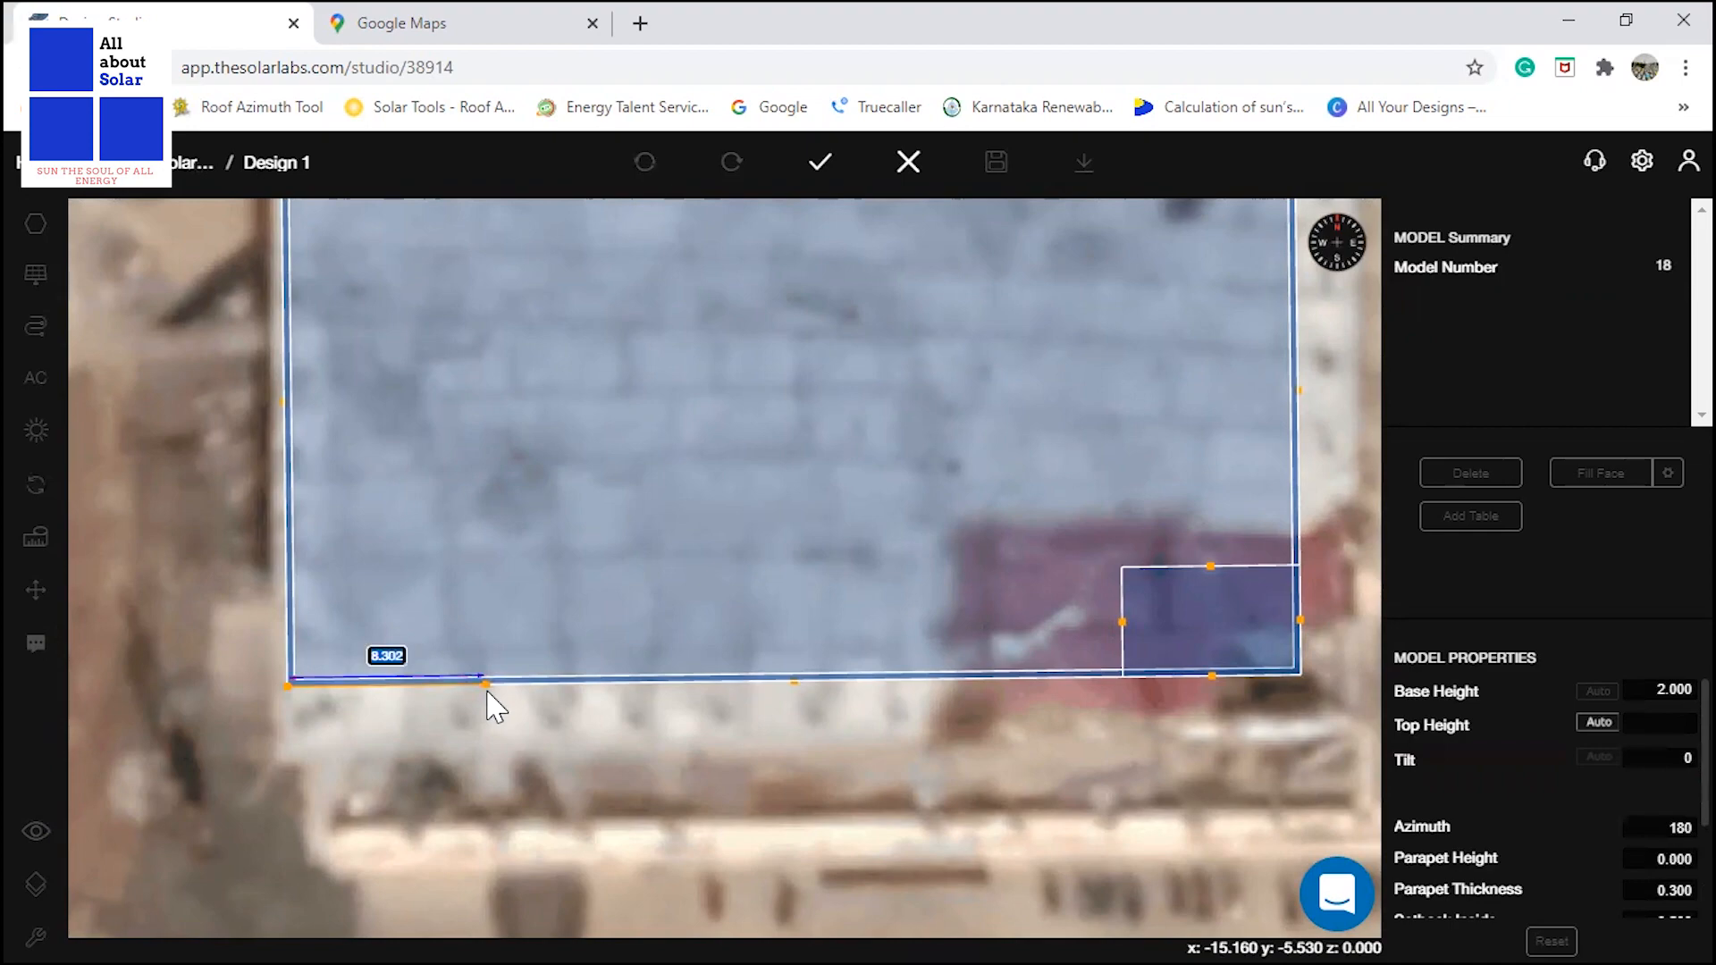
type("5.600")
key("Return")
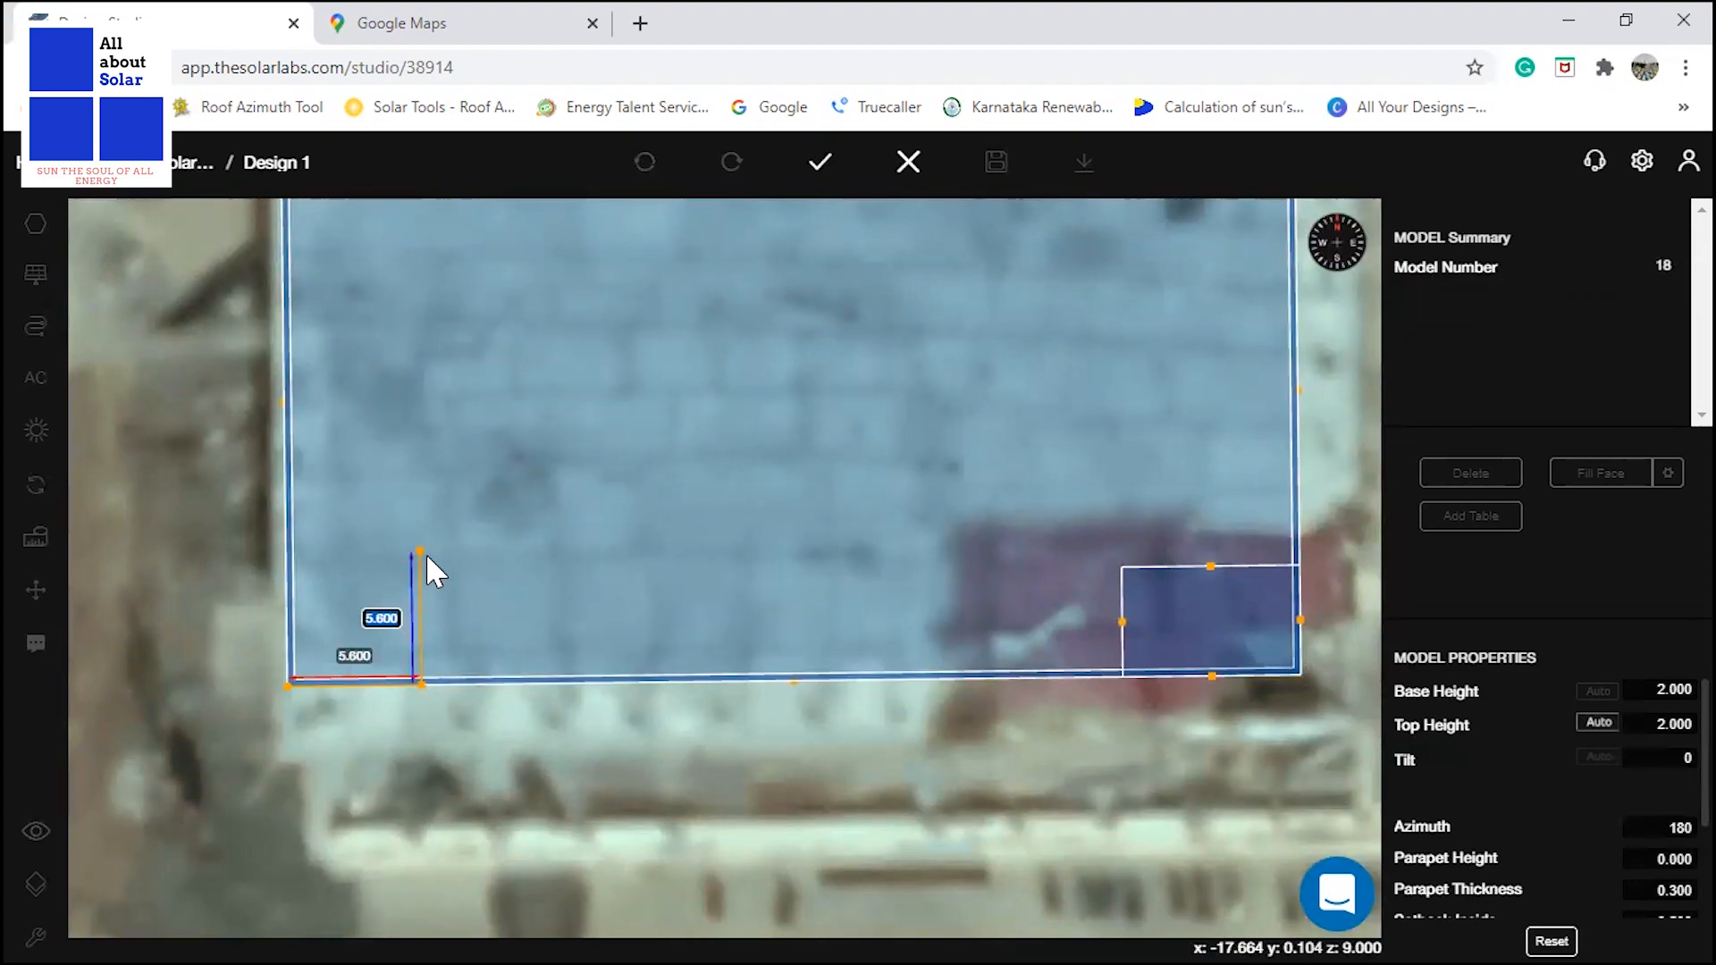
type("3.81")
key("Return")
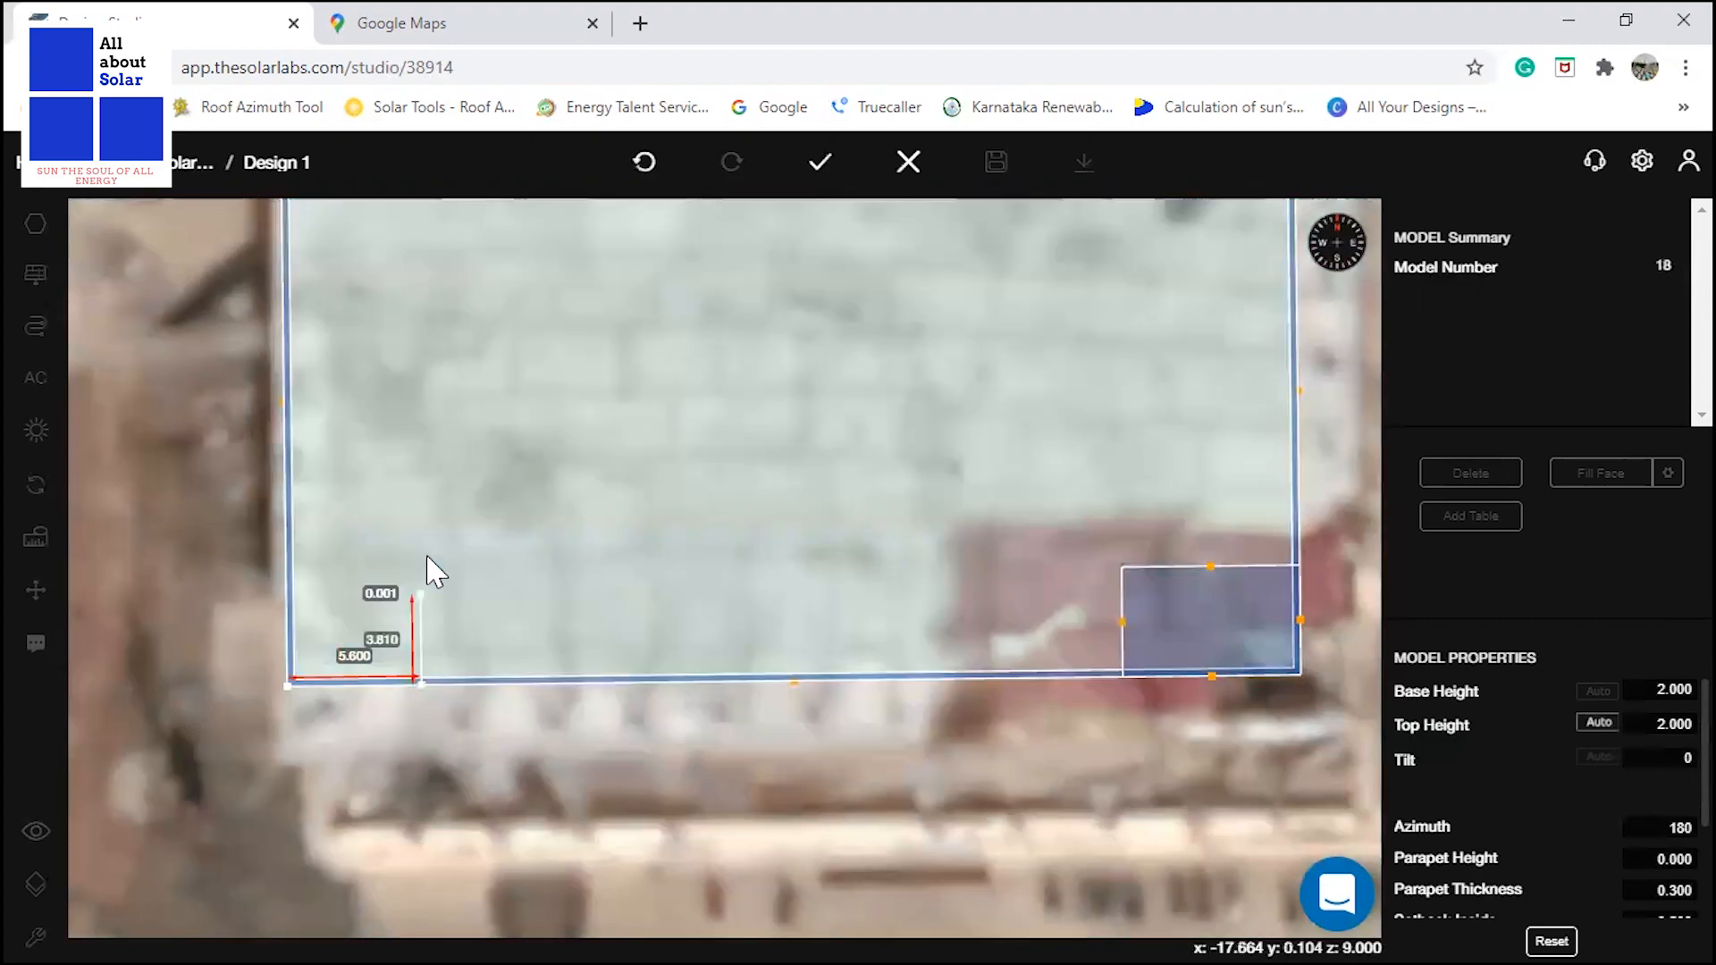
left_click(287, 597)
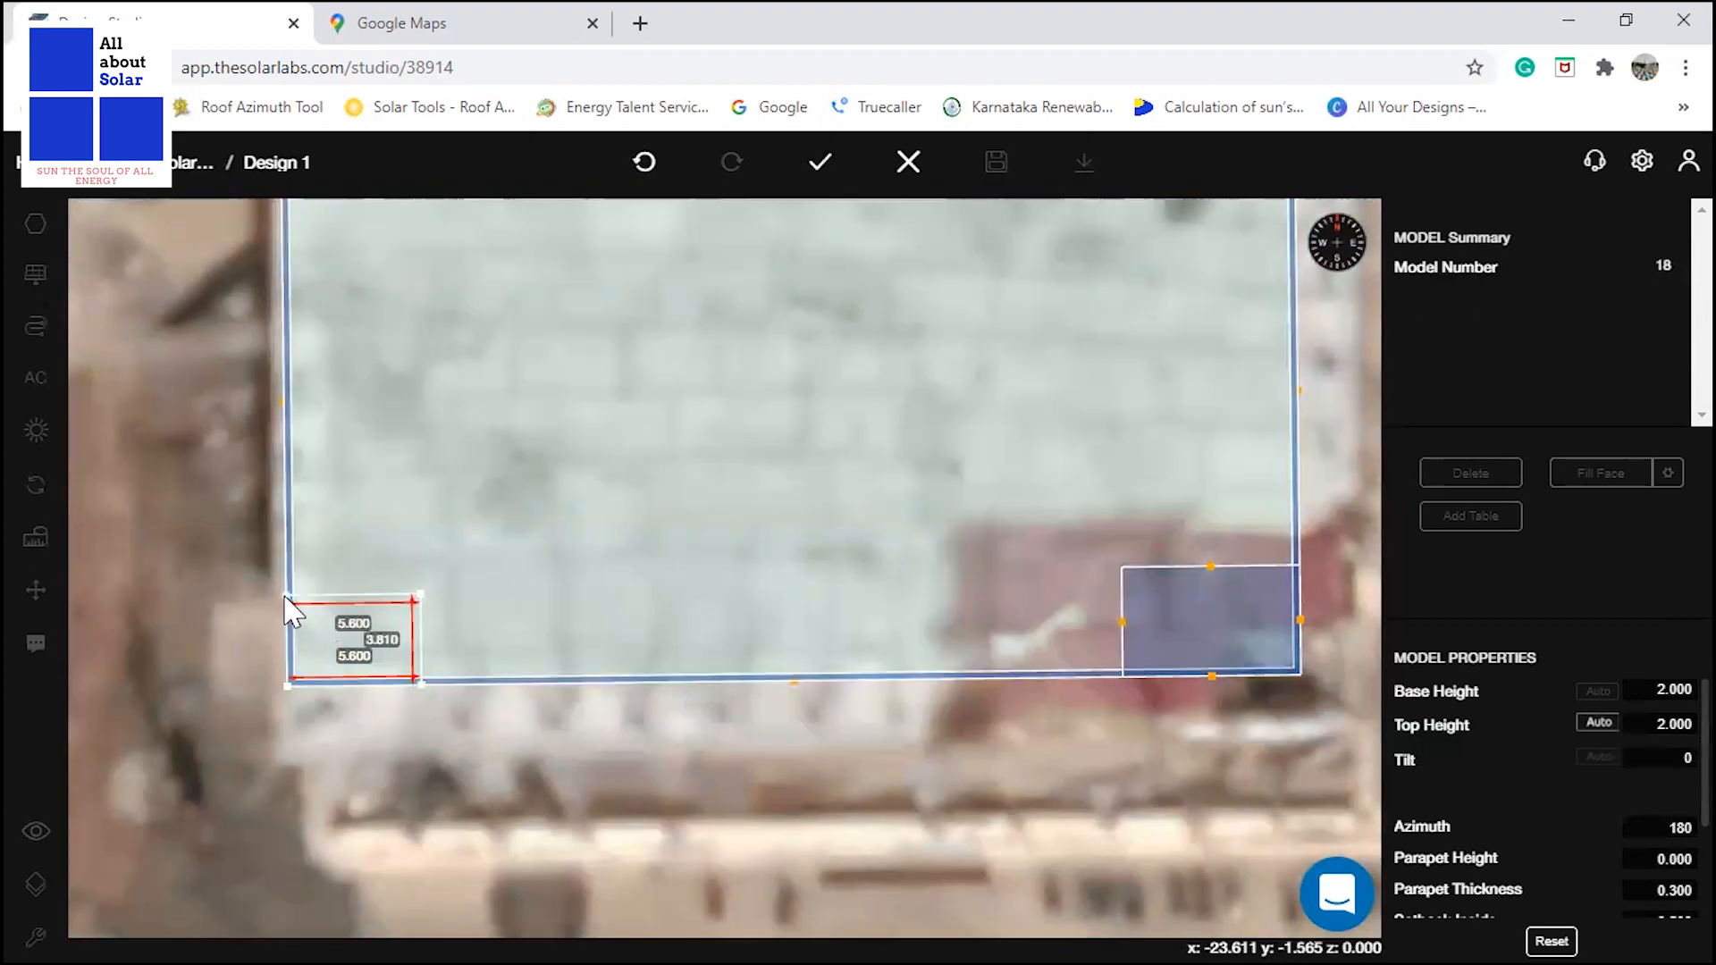
left_click(287, 686)
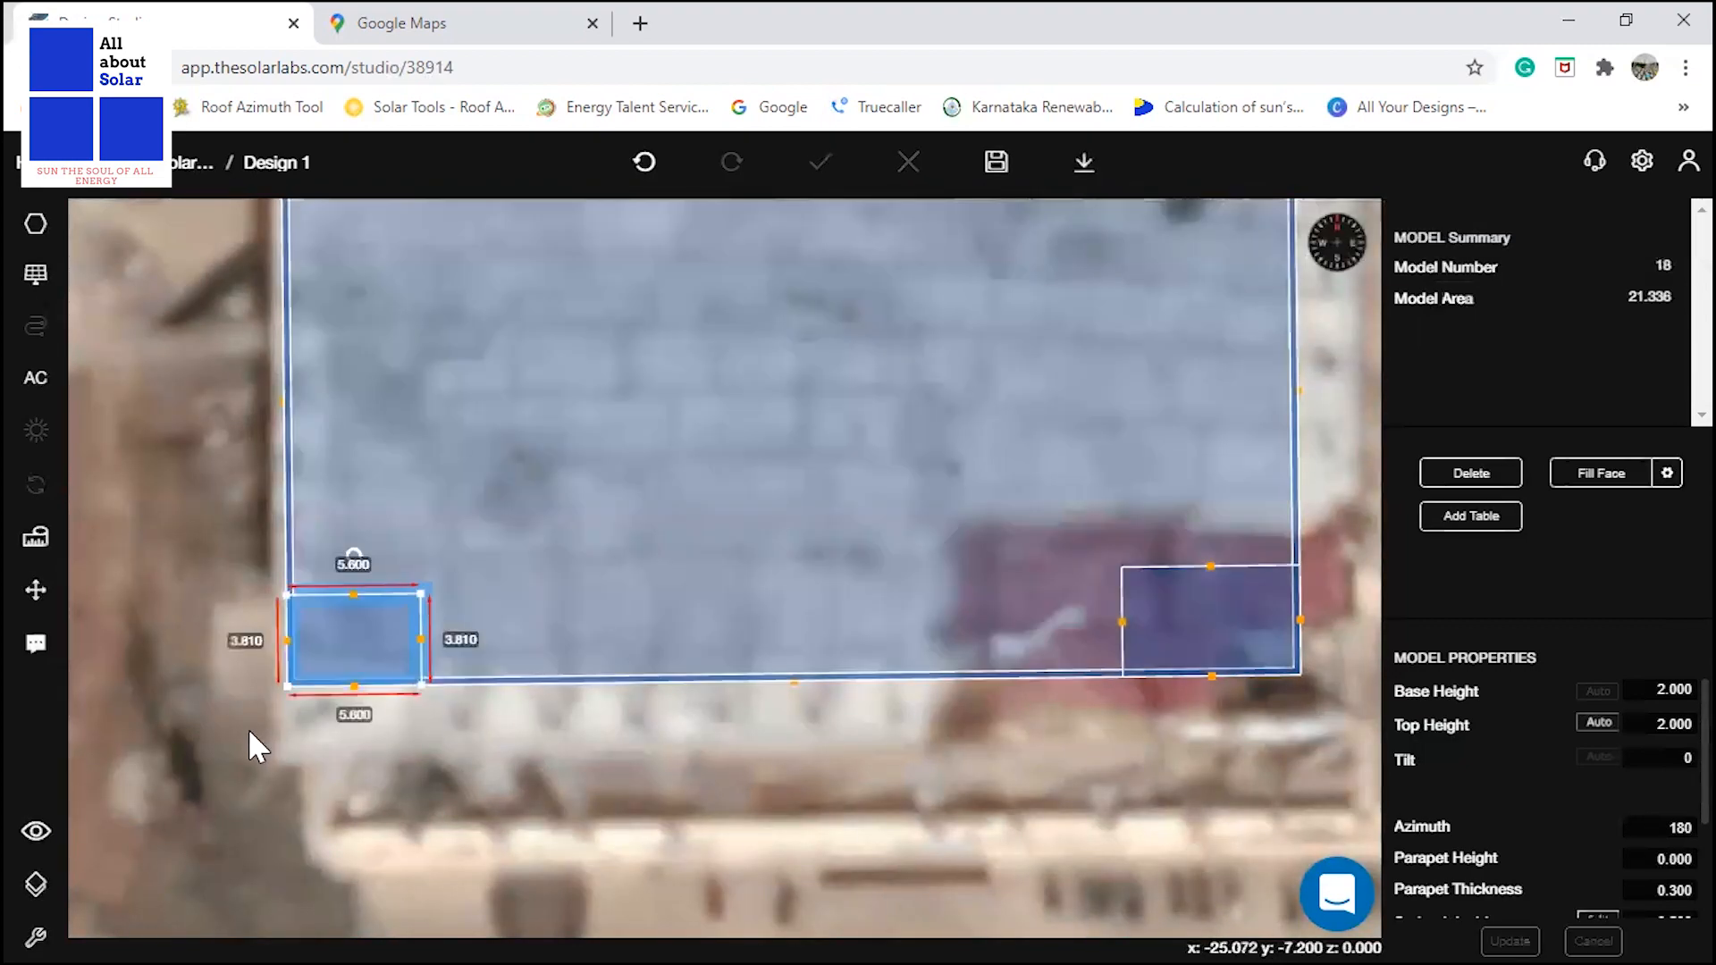
left_click(441, 796)
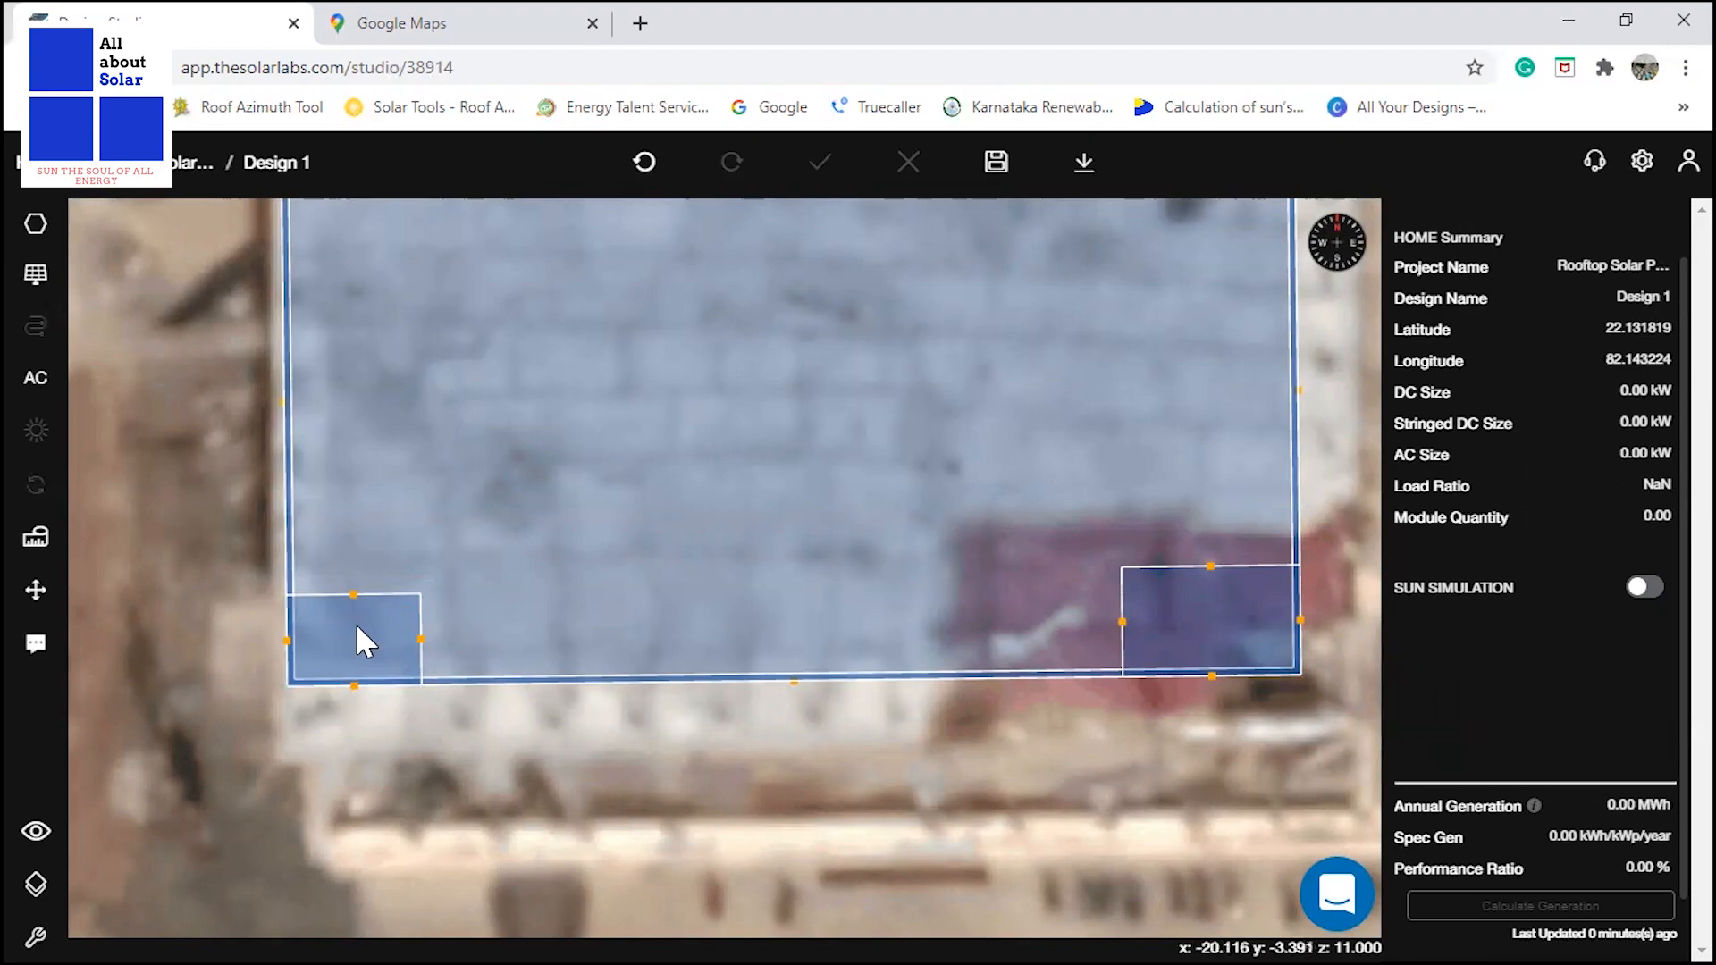
Draw a cylinder with a 0.75 m radius in the north-west corner of the water tank area.
left_click(37, 232)
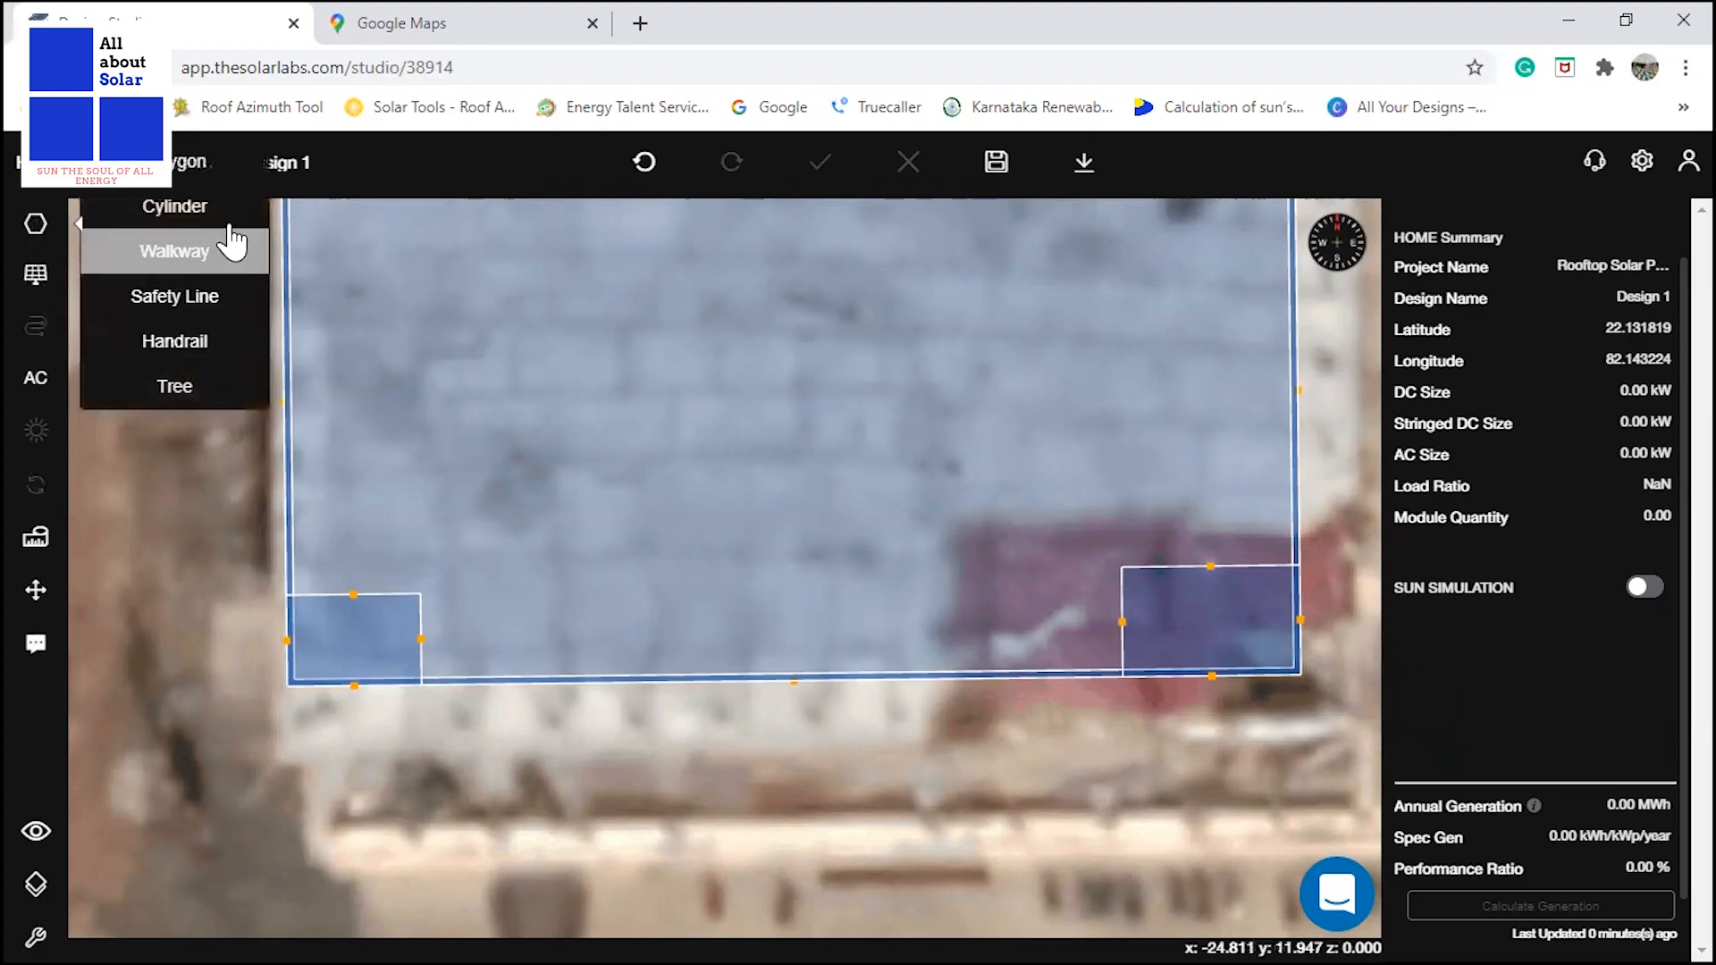
left_click(206, 215)
scroll(301, 657, "up", 5)
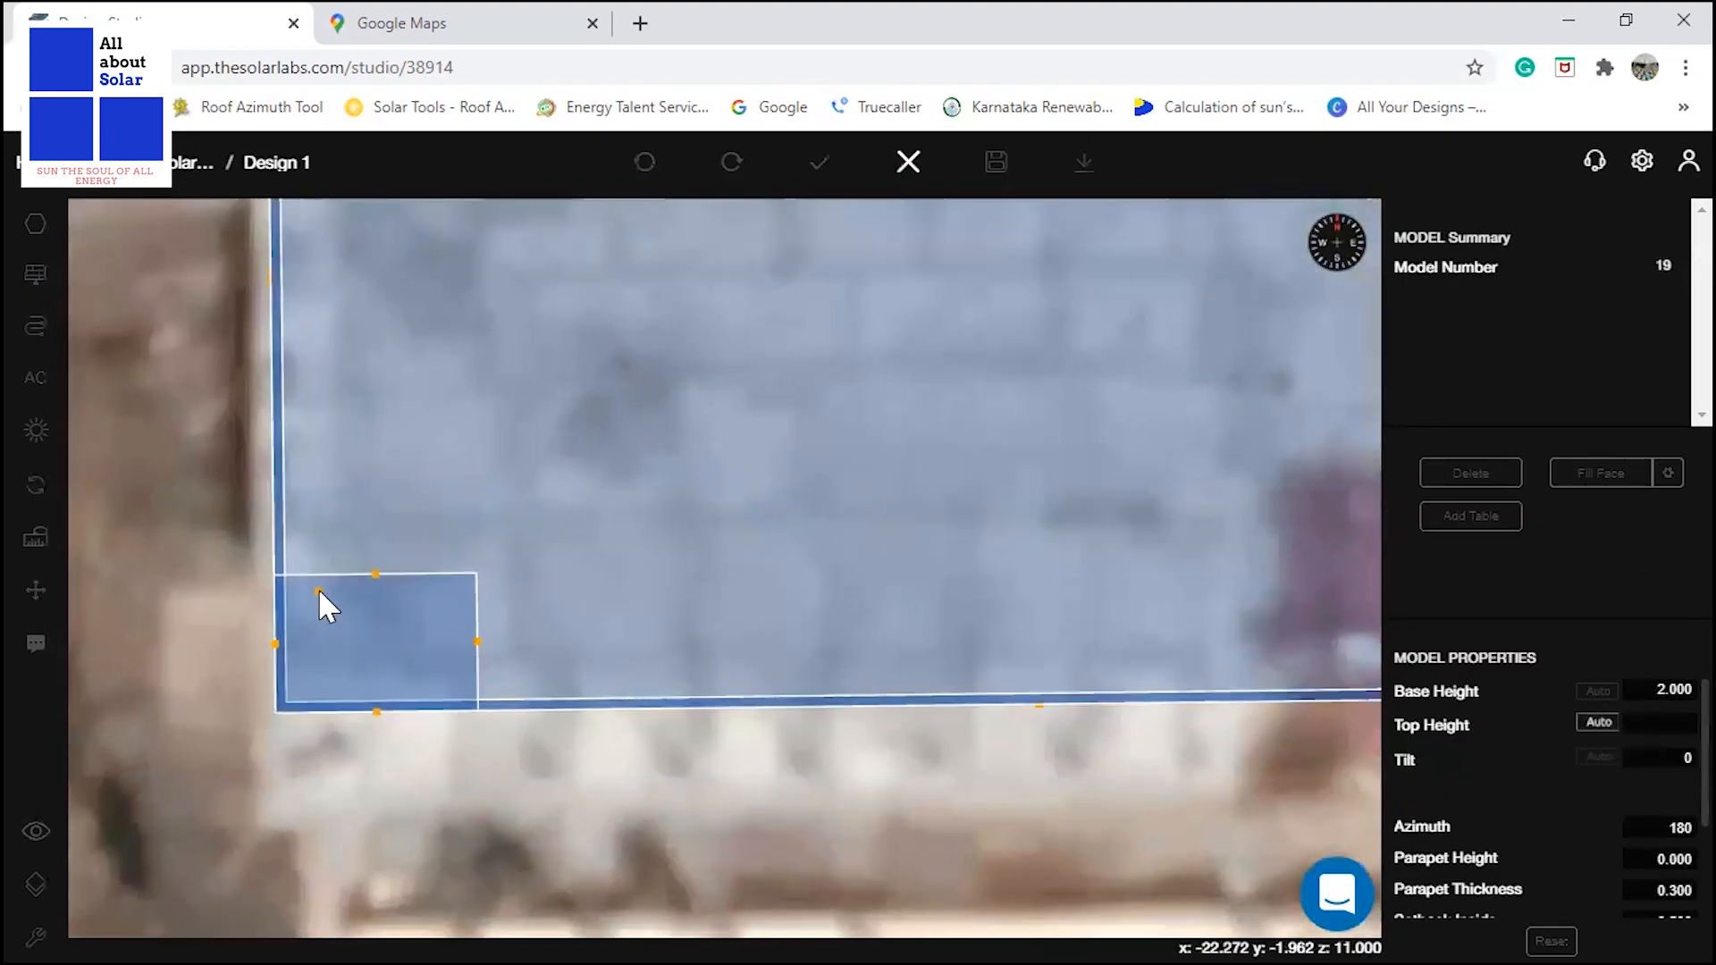
left_click(311, 609)
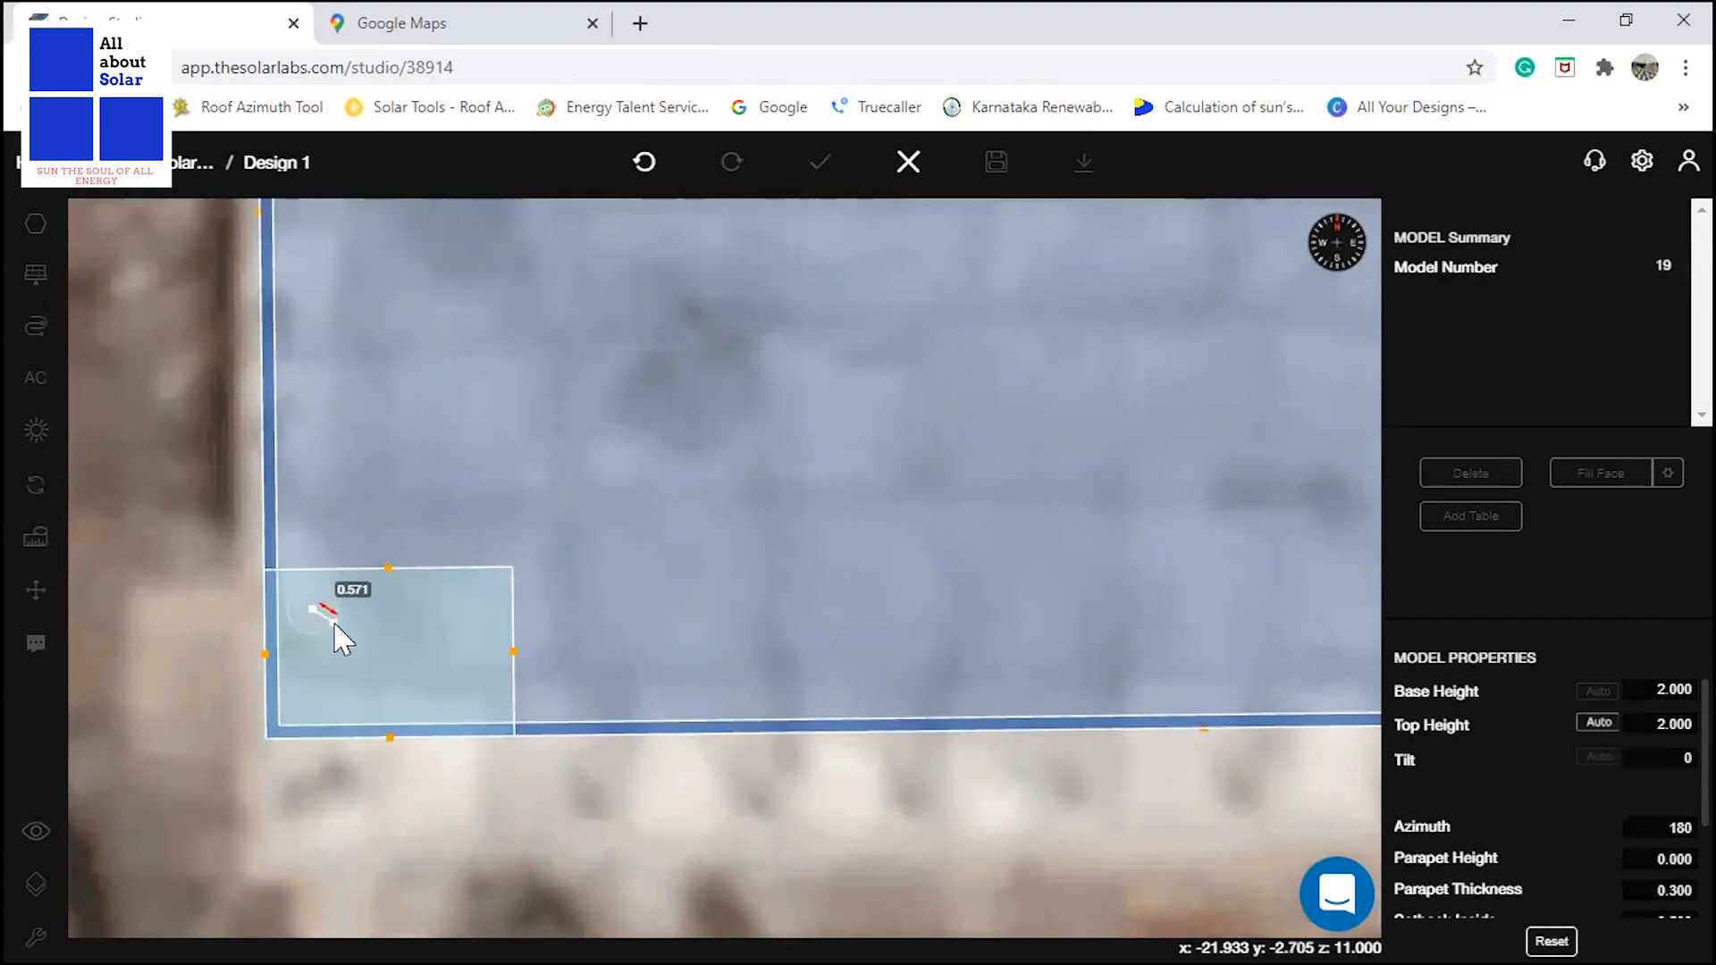
type("0.7")
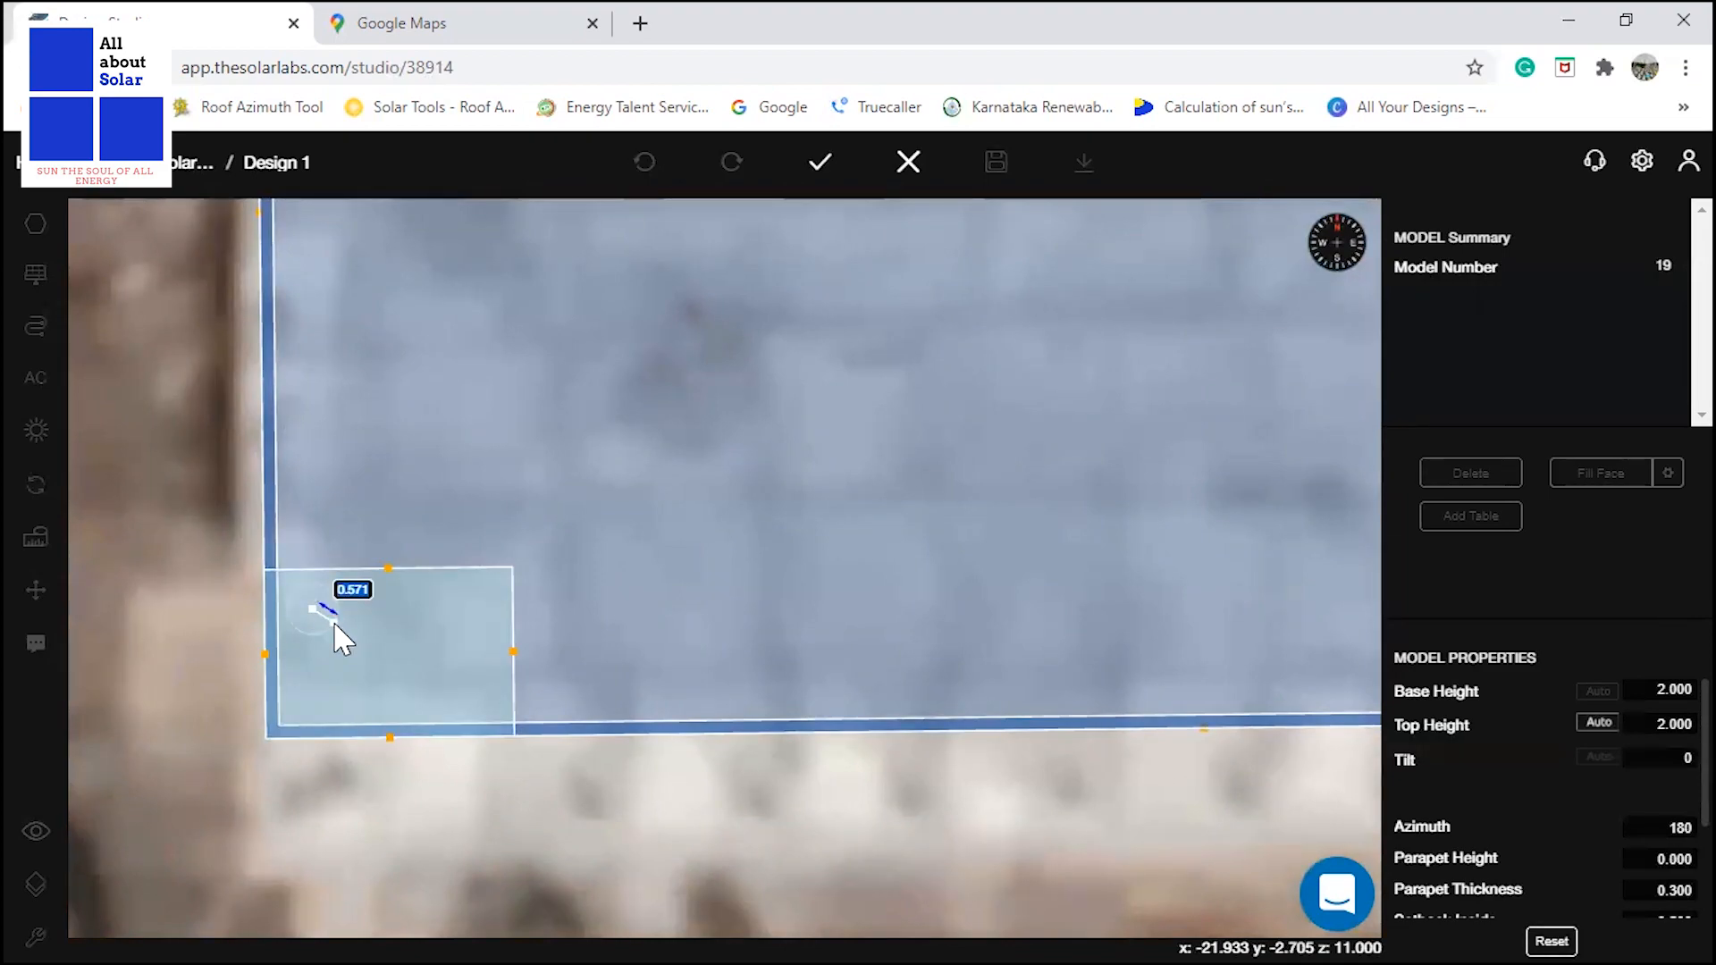
type("50")
key("Return")
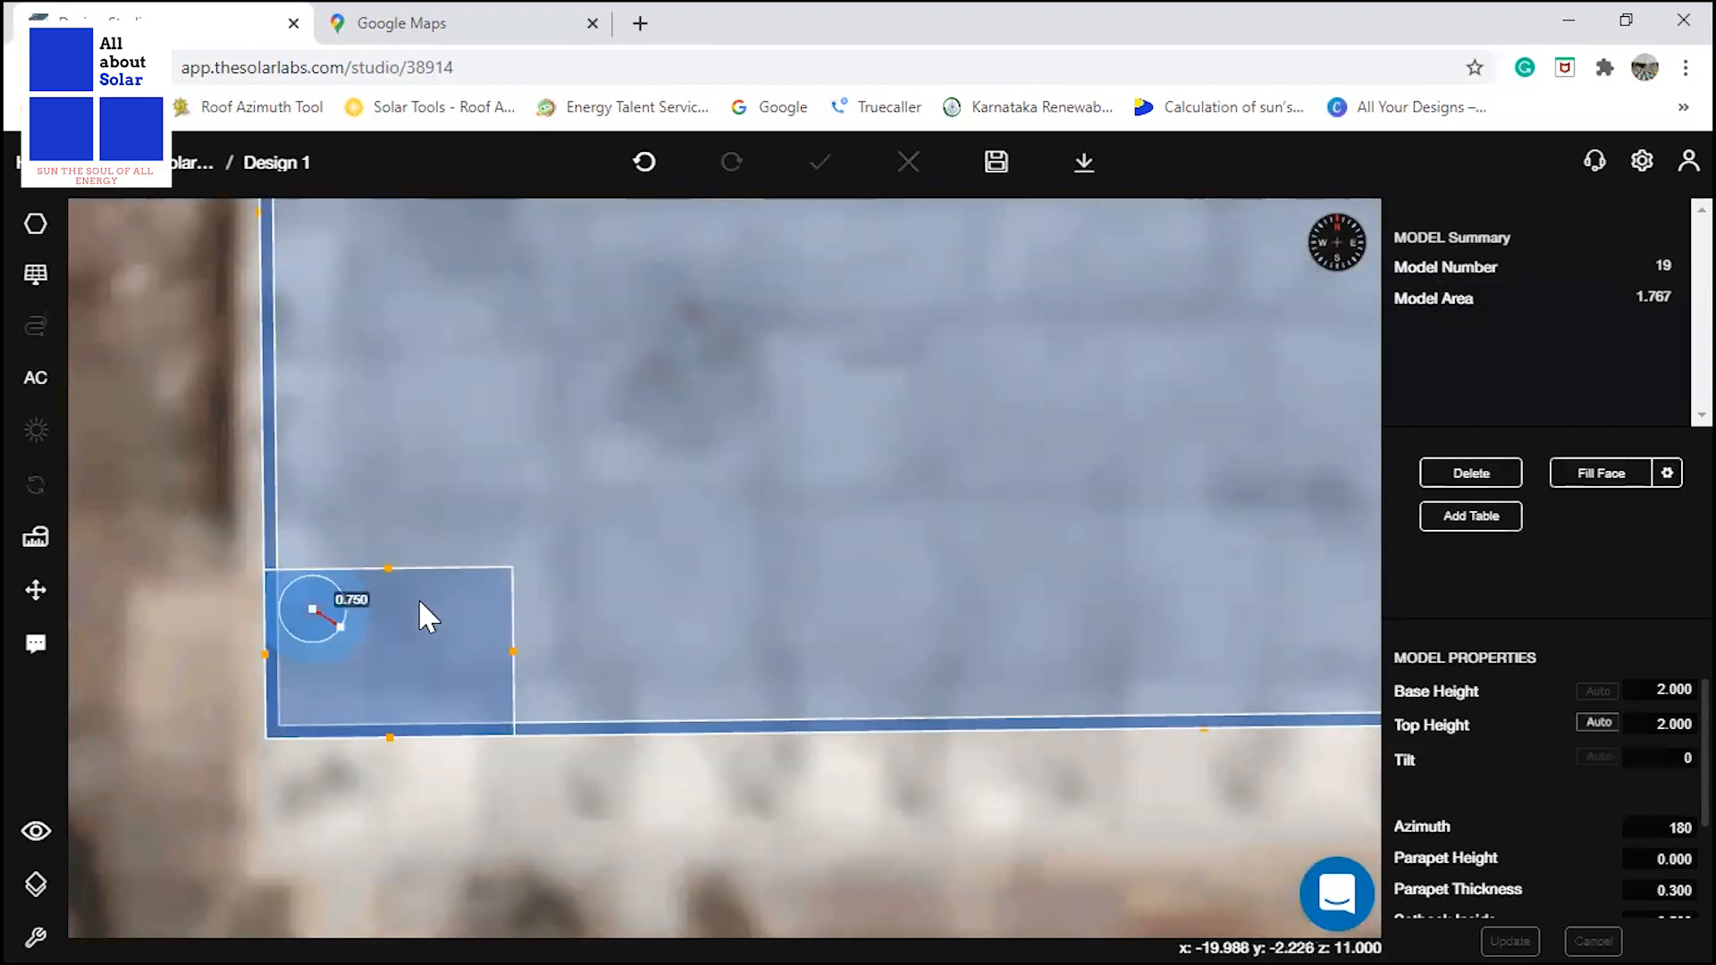
left_click(208, 612)
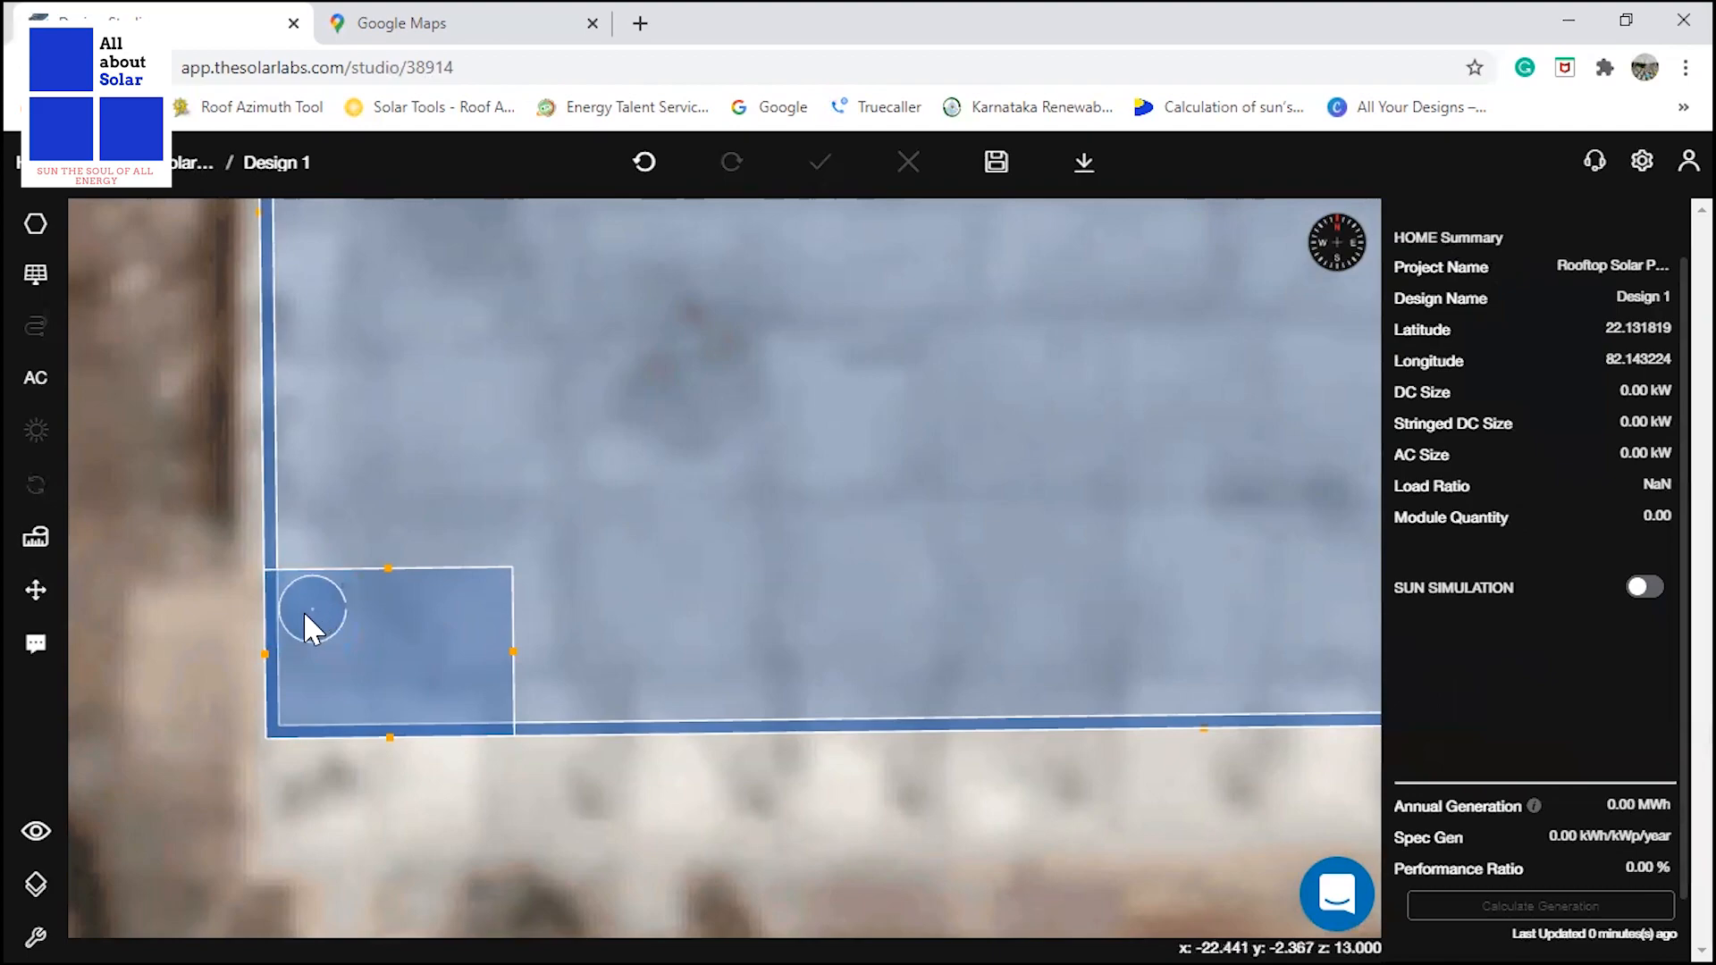
Copy the water tank cylinder twice, placing one copy to its east and one between them to the south.
left_click(307, 630)
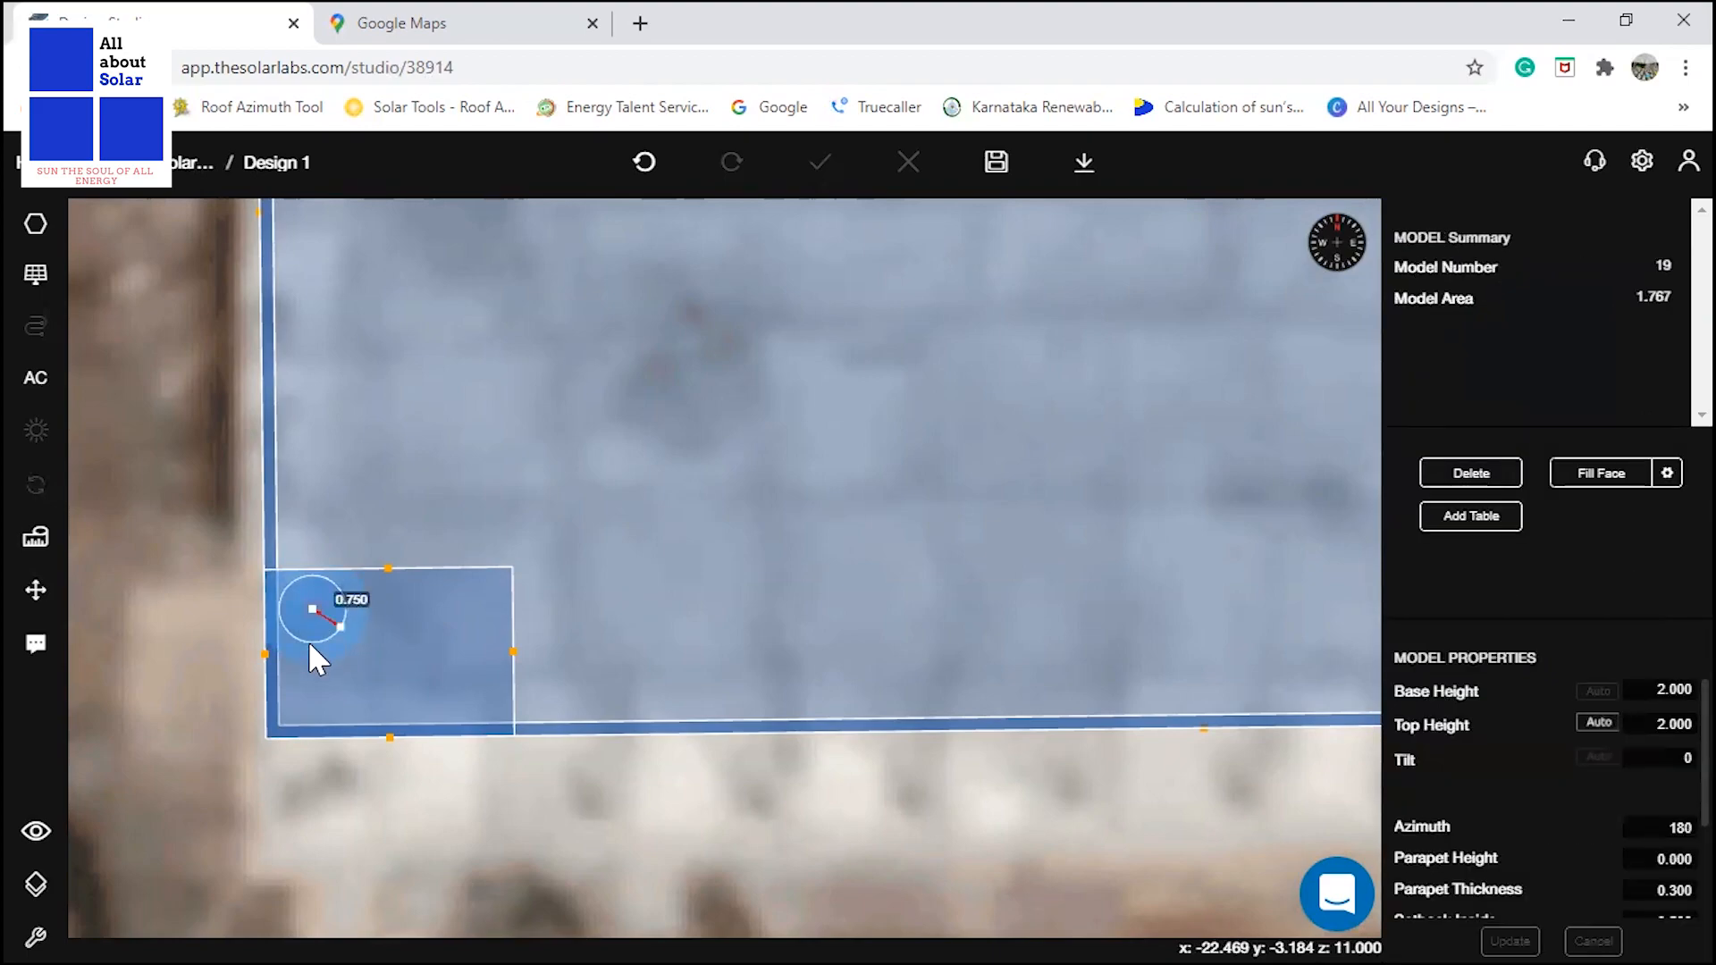
key("ctrl+v")
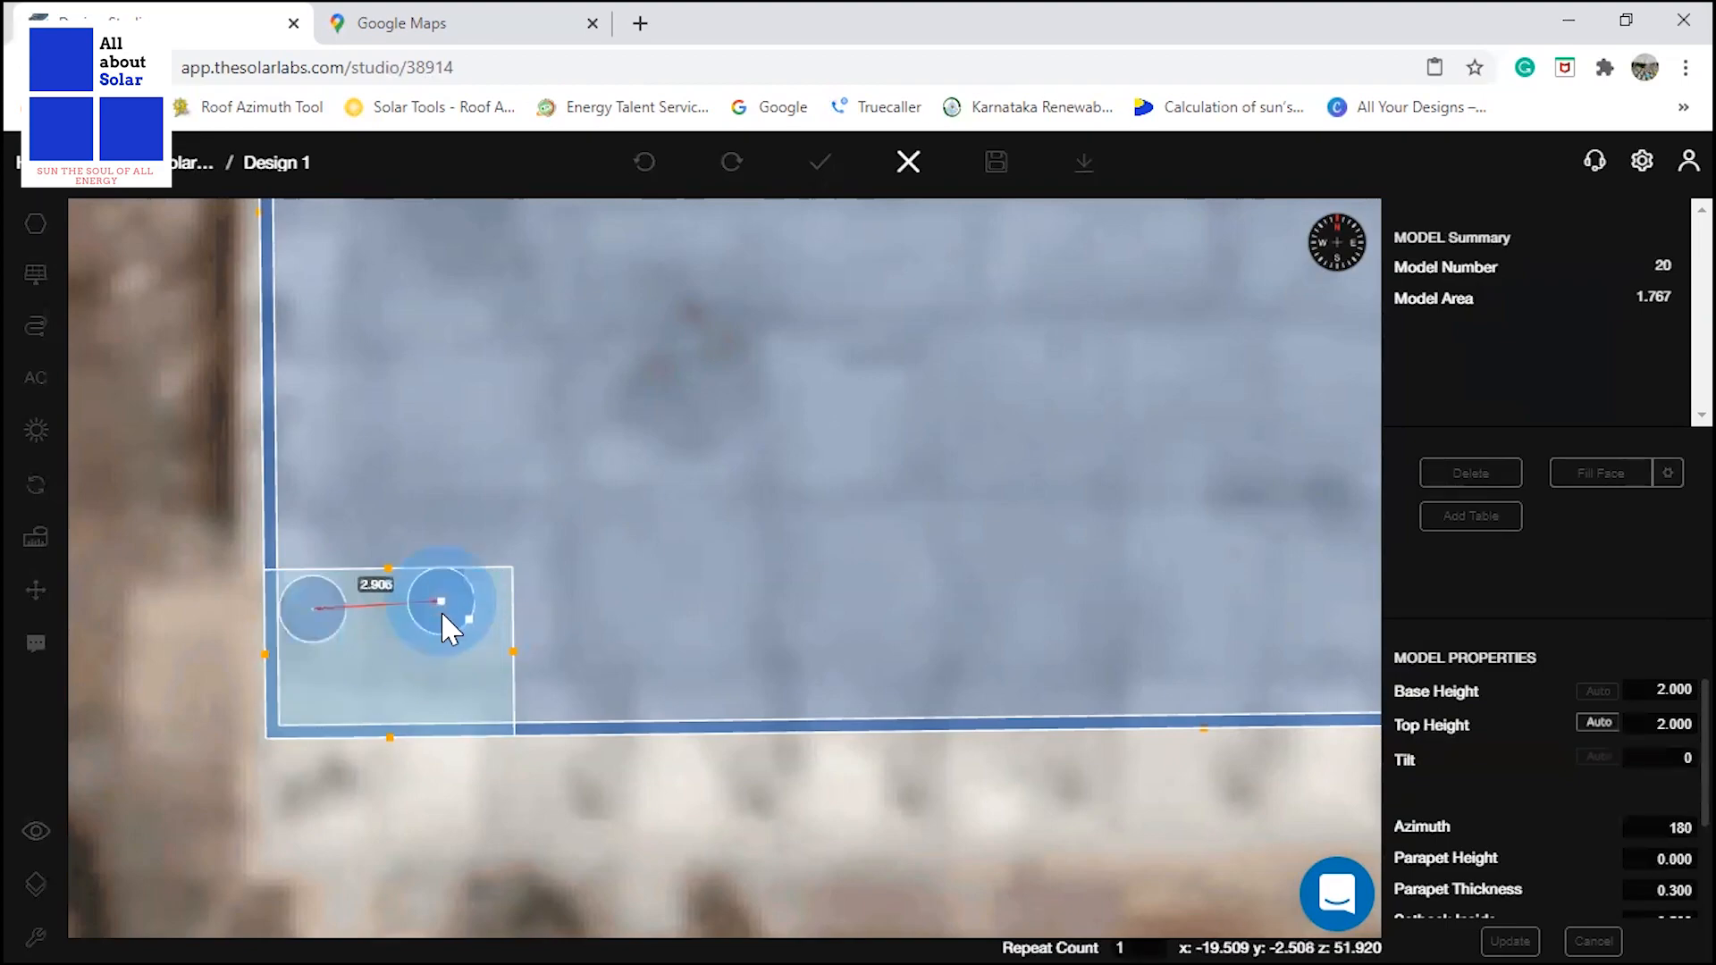
left_click(442, 612)
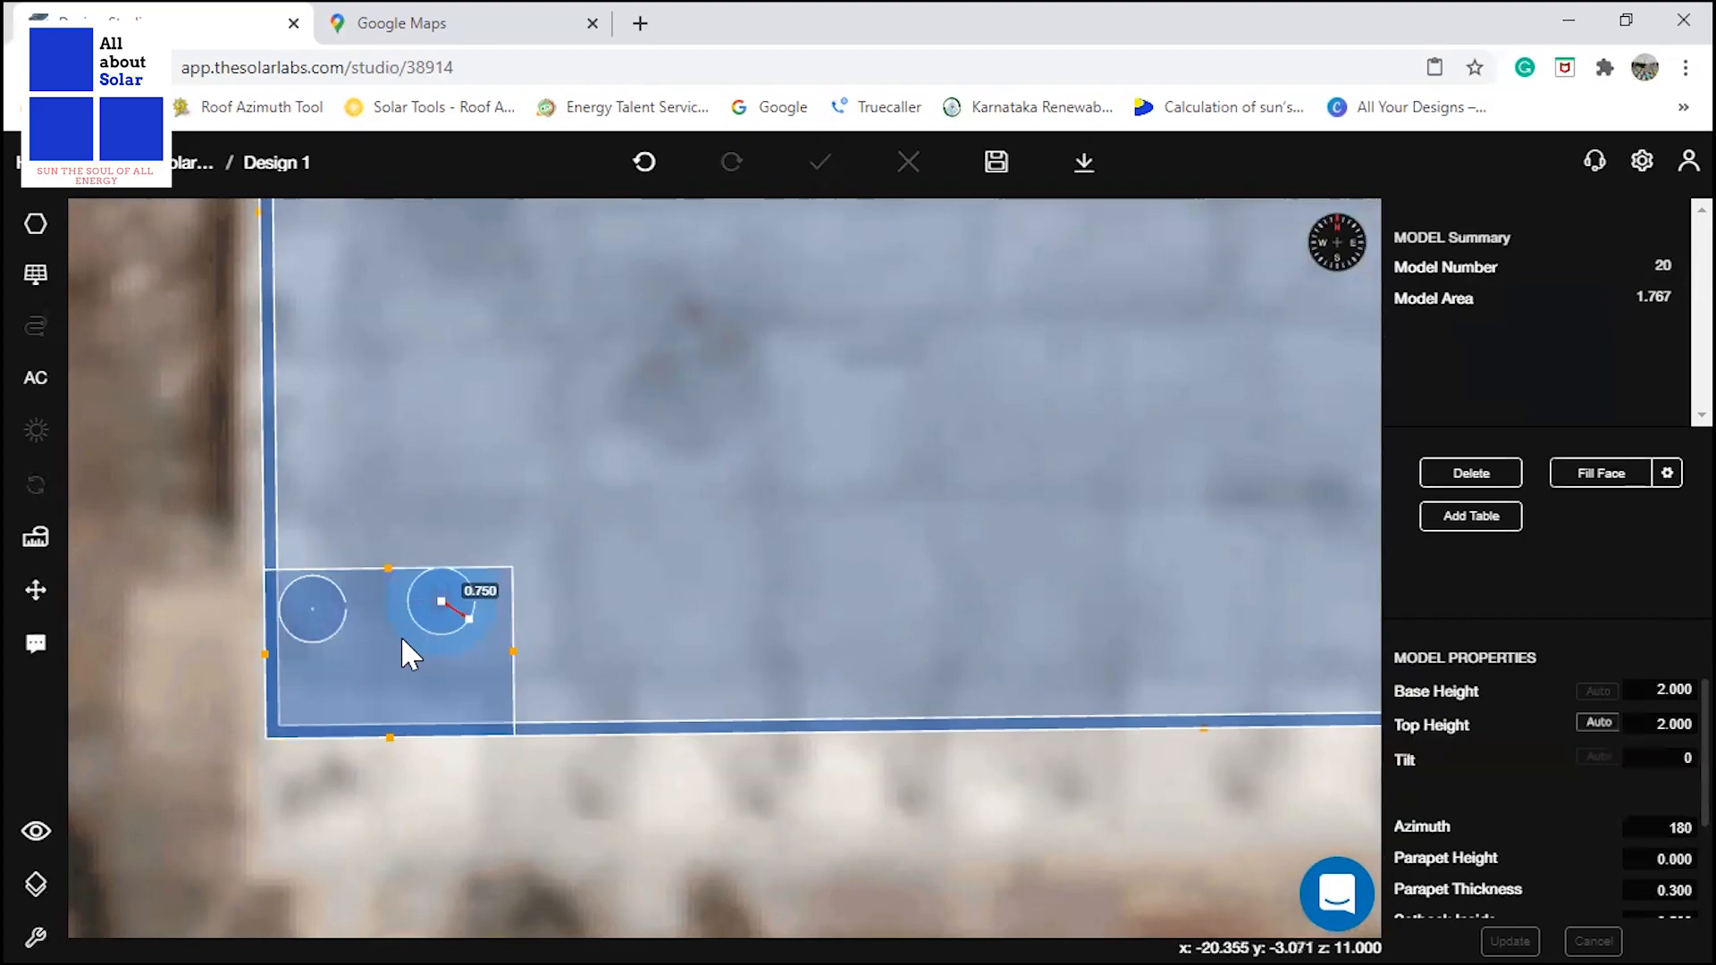
key("ctrl+v")
left_click(429, 690)
left_click(503, 809)
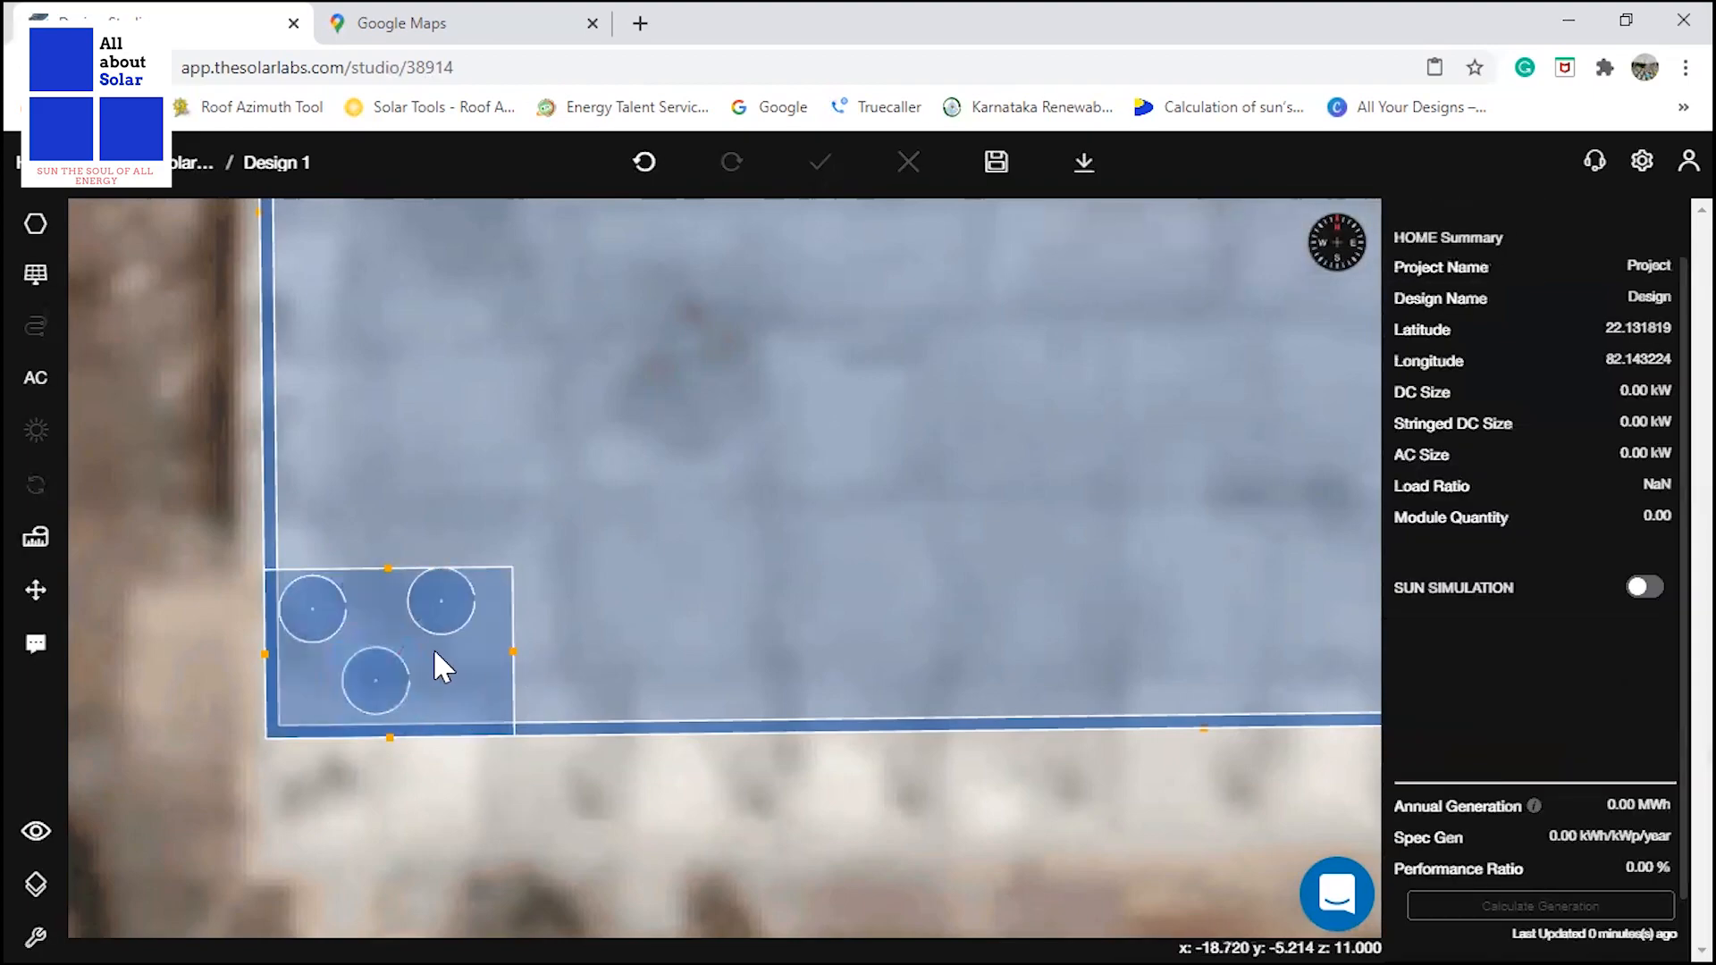
Shift the three tank cylinders slightly to space them more evenly inside the water tank area.
scroll(435, 653, "up", 2)
left_click(450, 593)
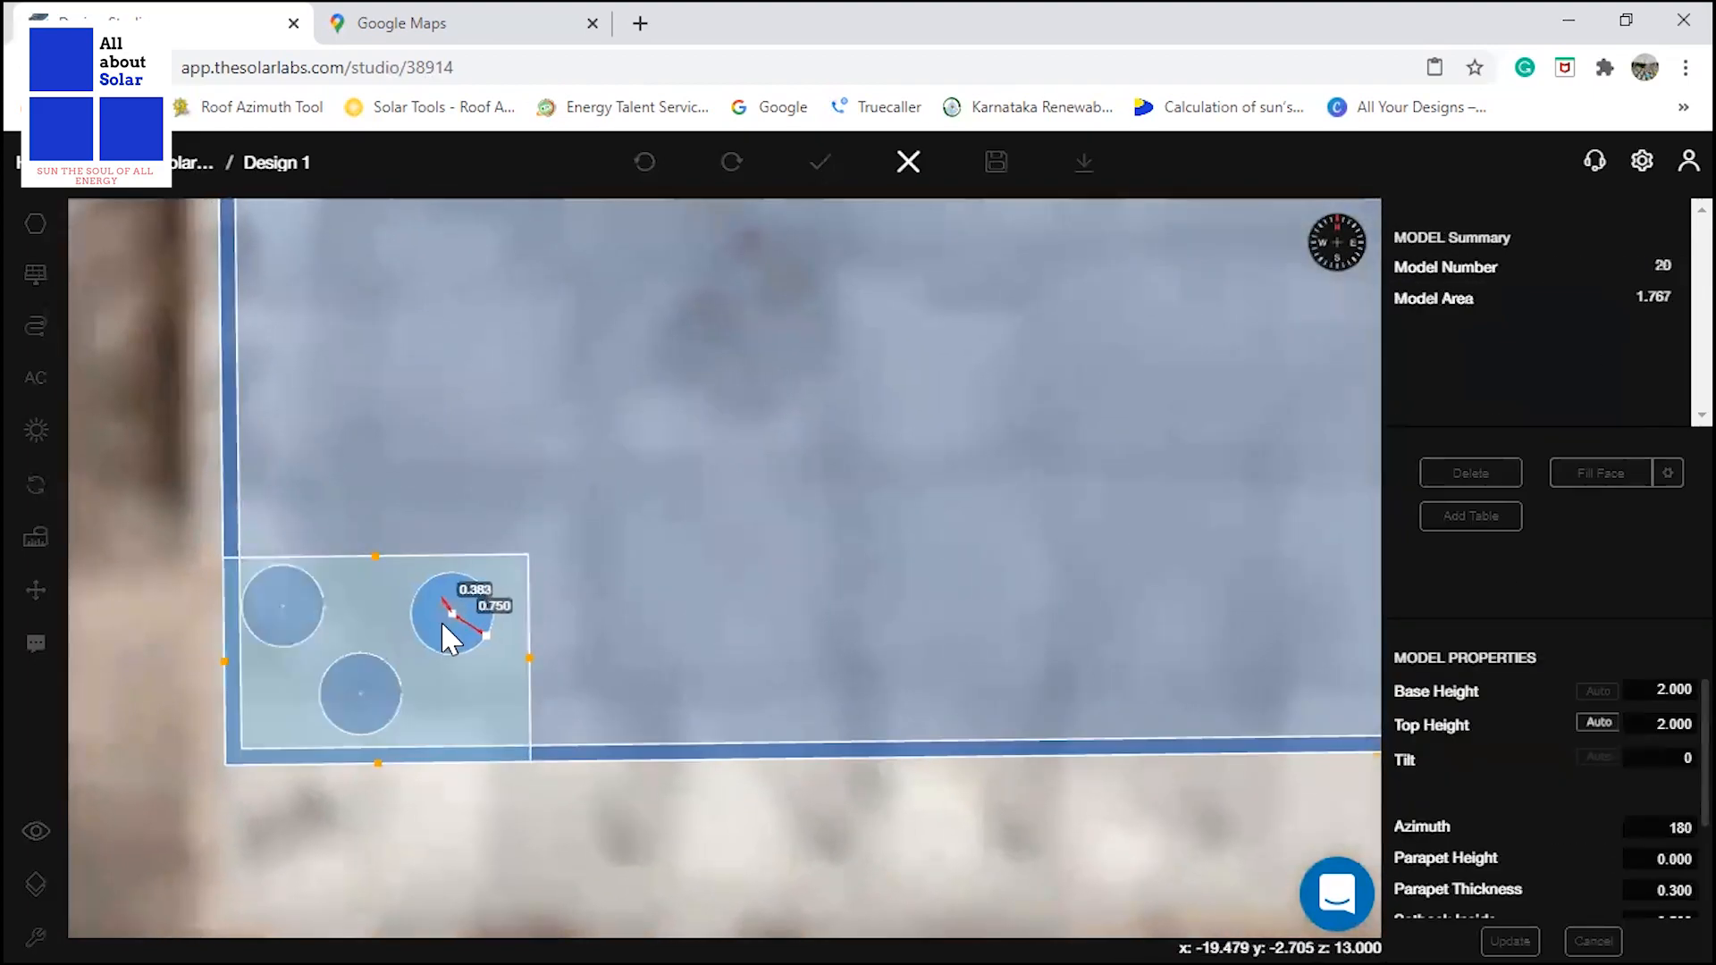
left_click(347, 700)
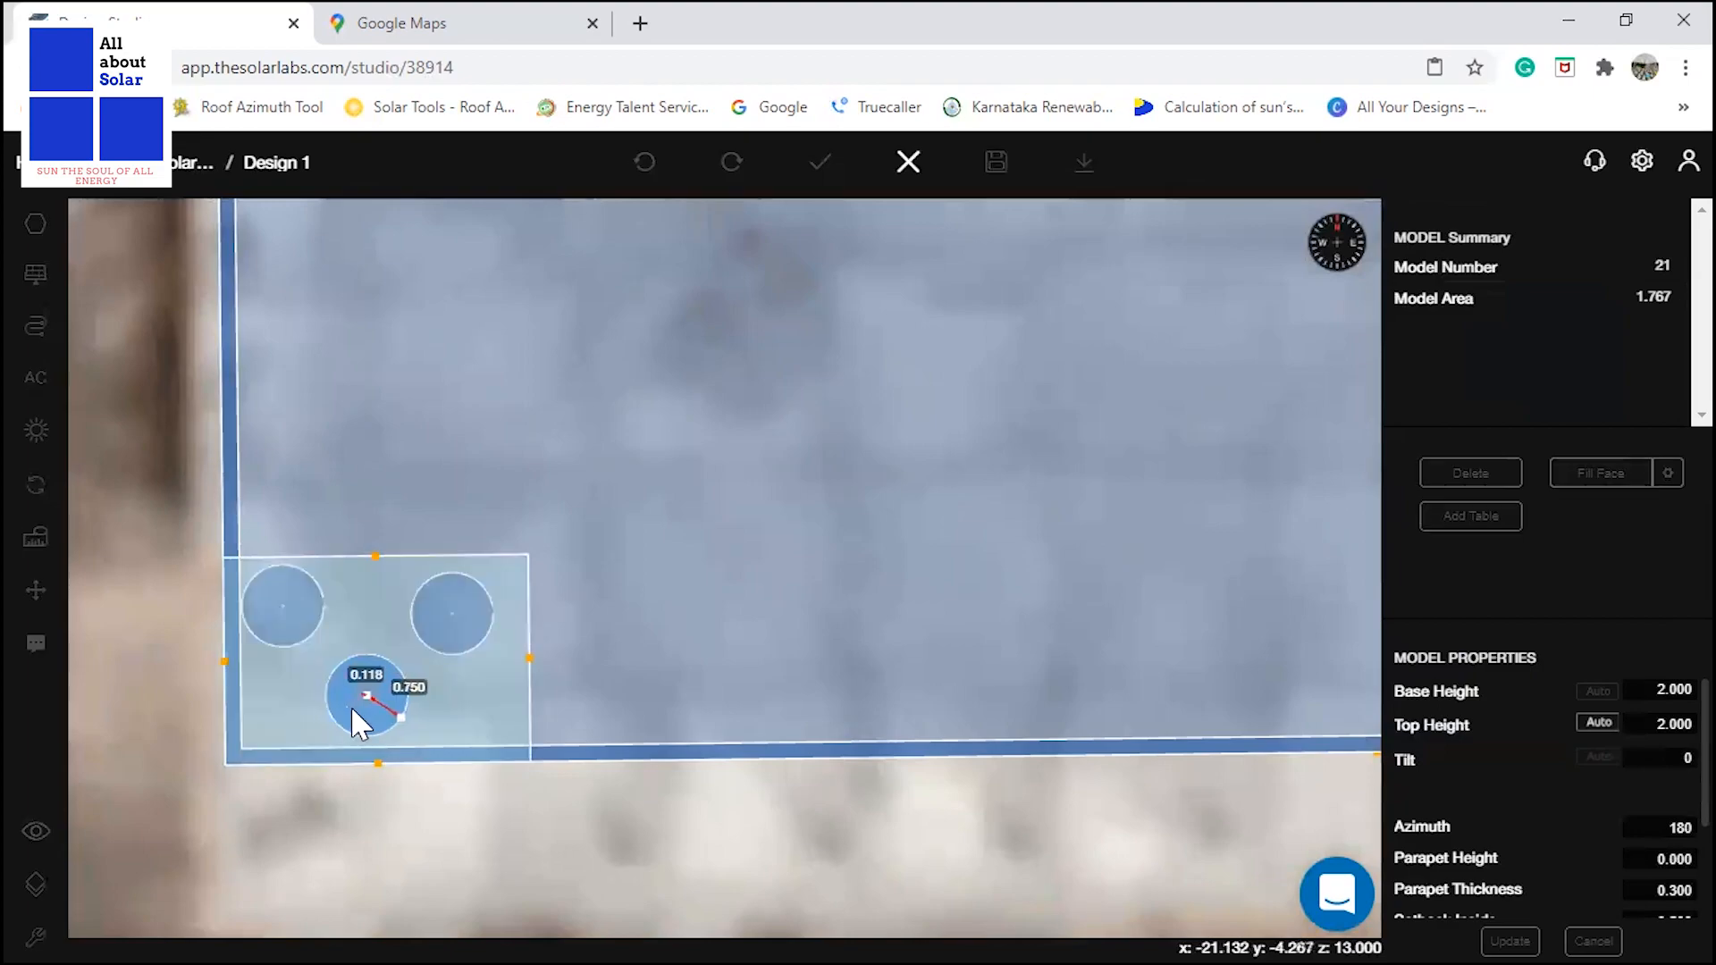
left_click(287, 590)
left_click_drag(286, 577, 299, 586)
Set the base height of the mumty in the roof's south-east corner to 3 m.
scroll(288, 651, "down", 4)
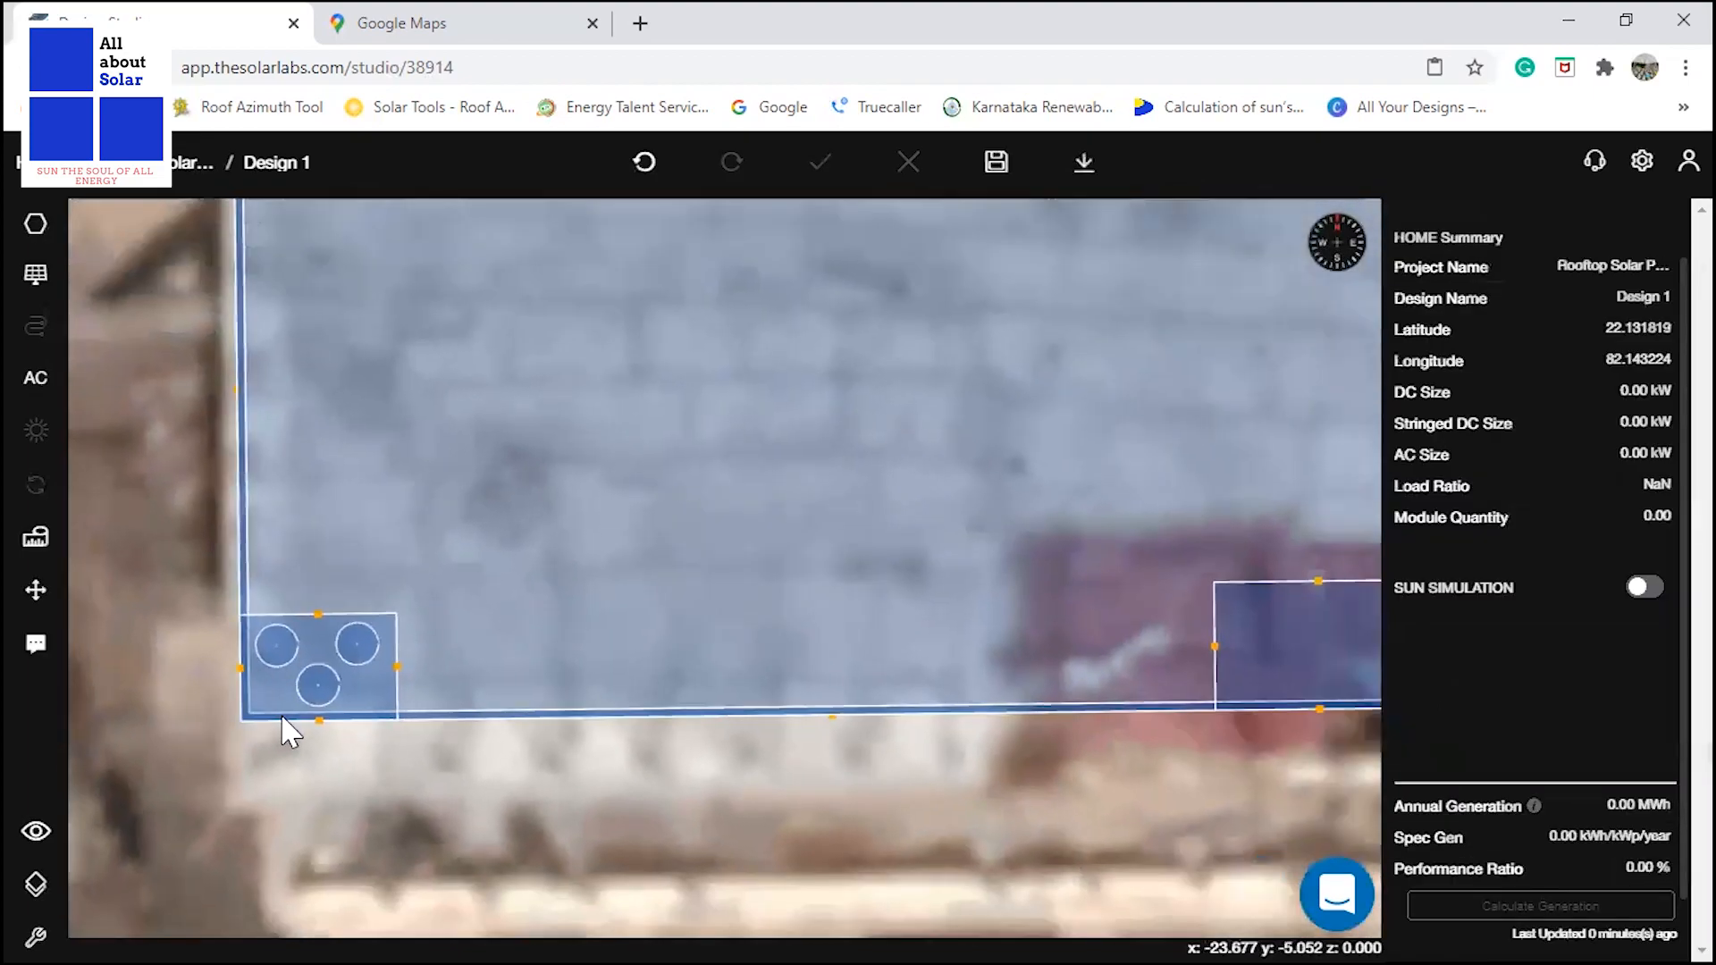
scroll(304, 740, "down", 3)
scroll(818, 687, "up", 2)
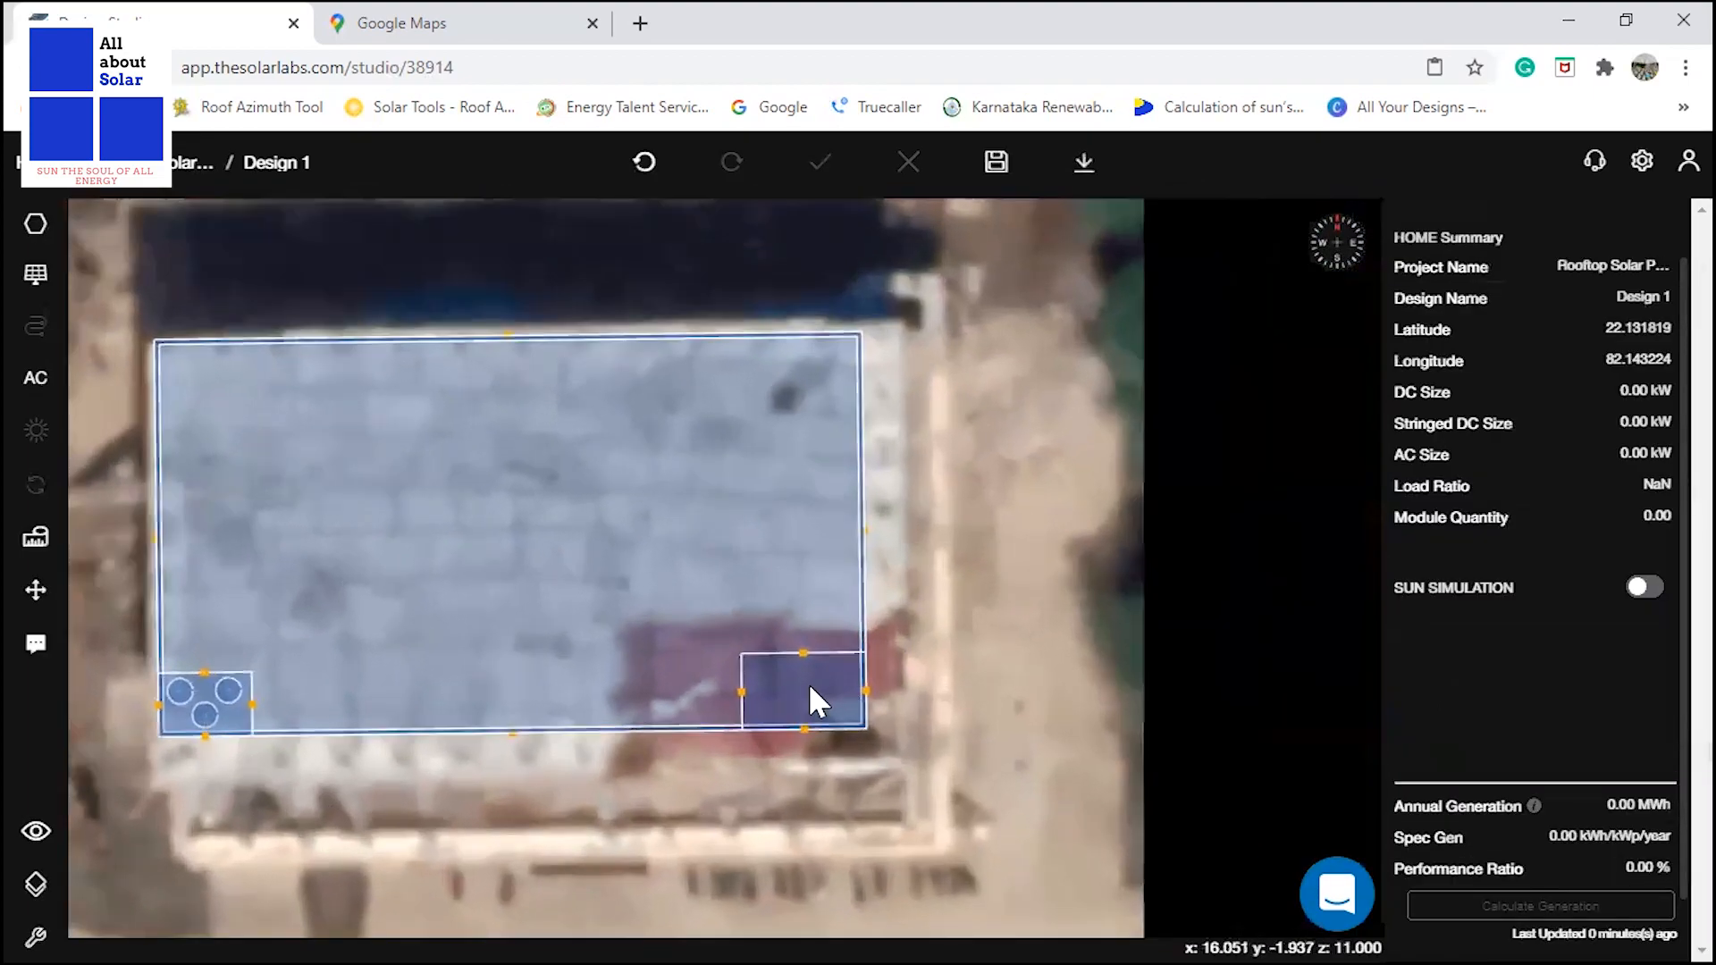
scroll(808, 683, "up", 2)
left_click(737, 682)
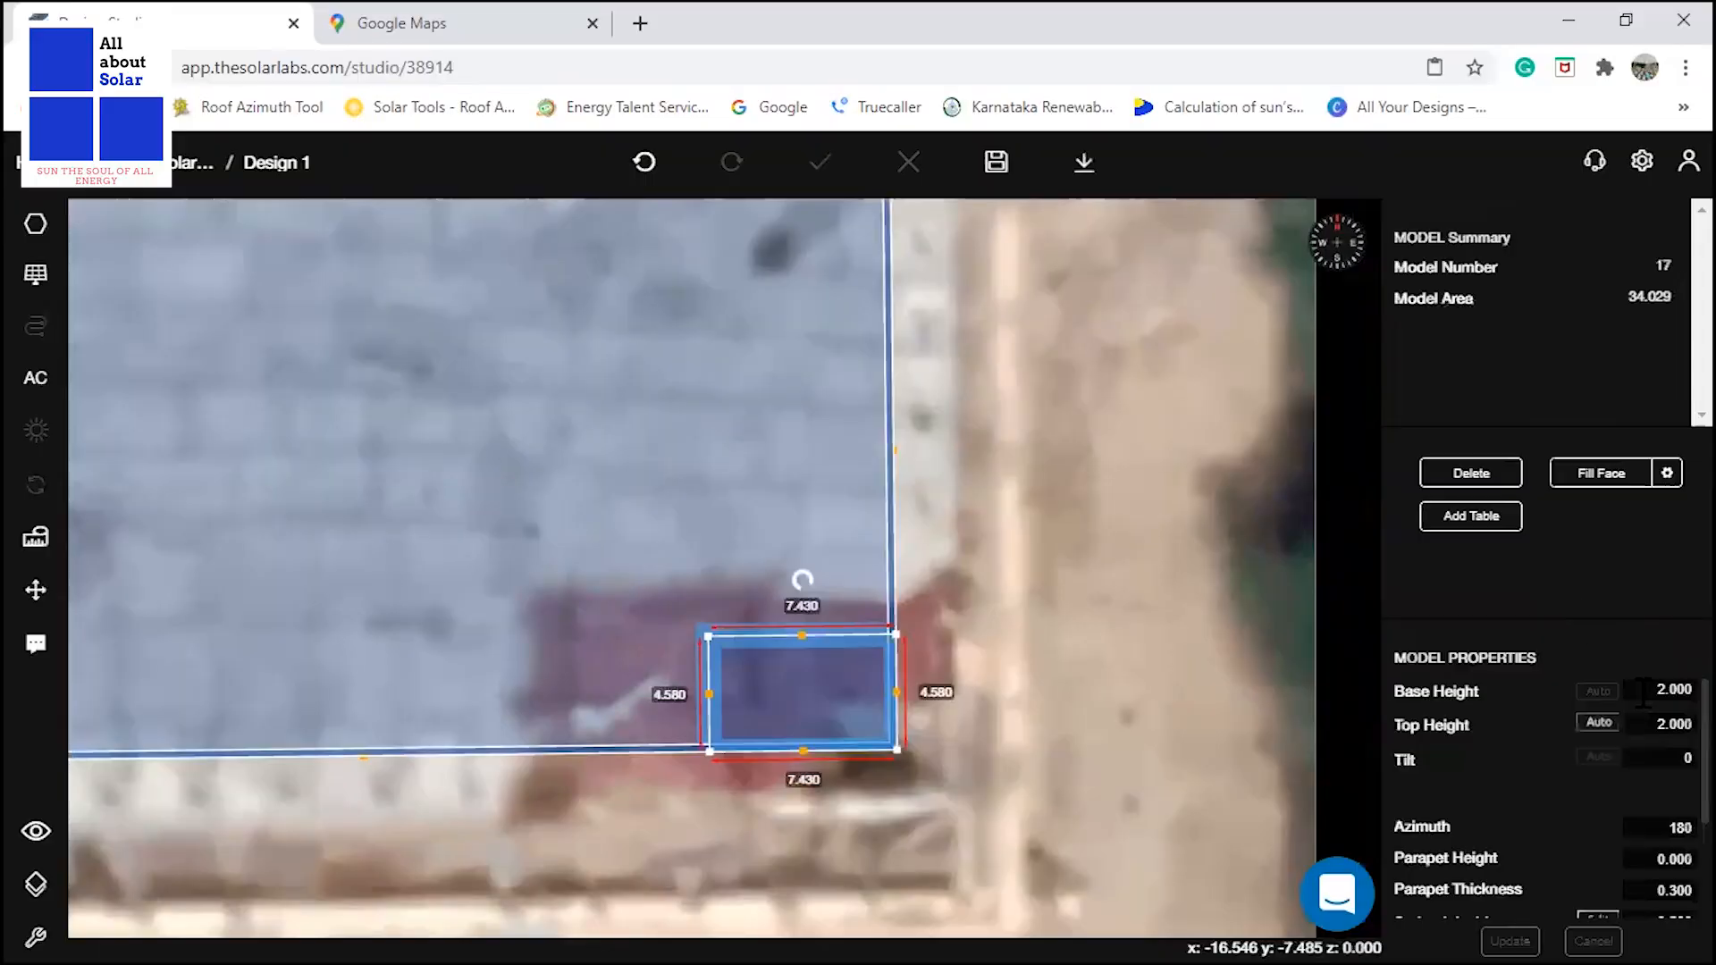
left_click(1660, 689)
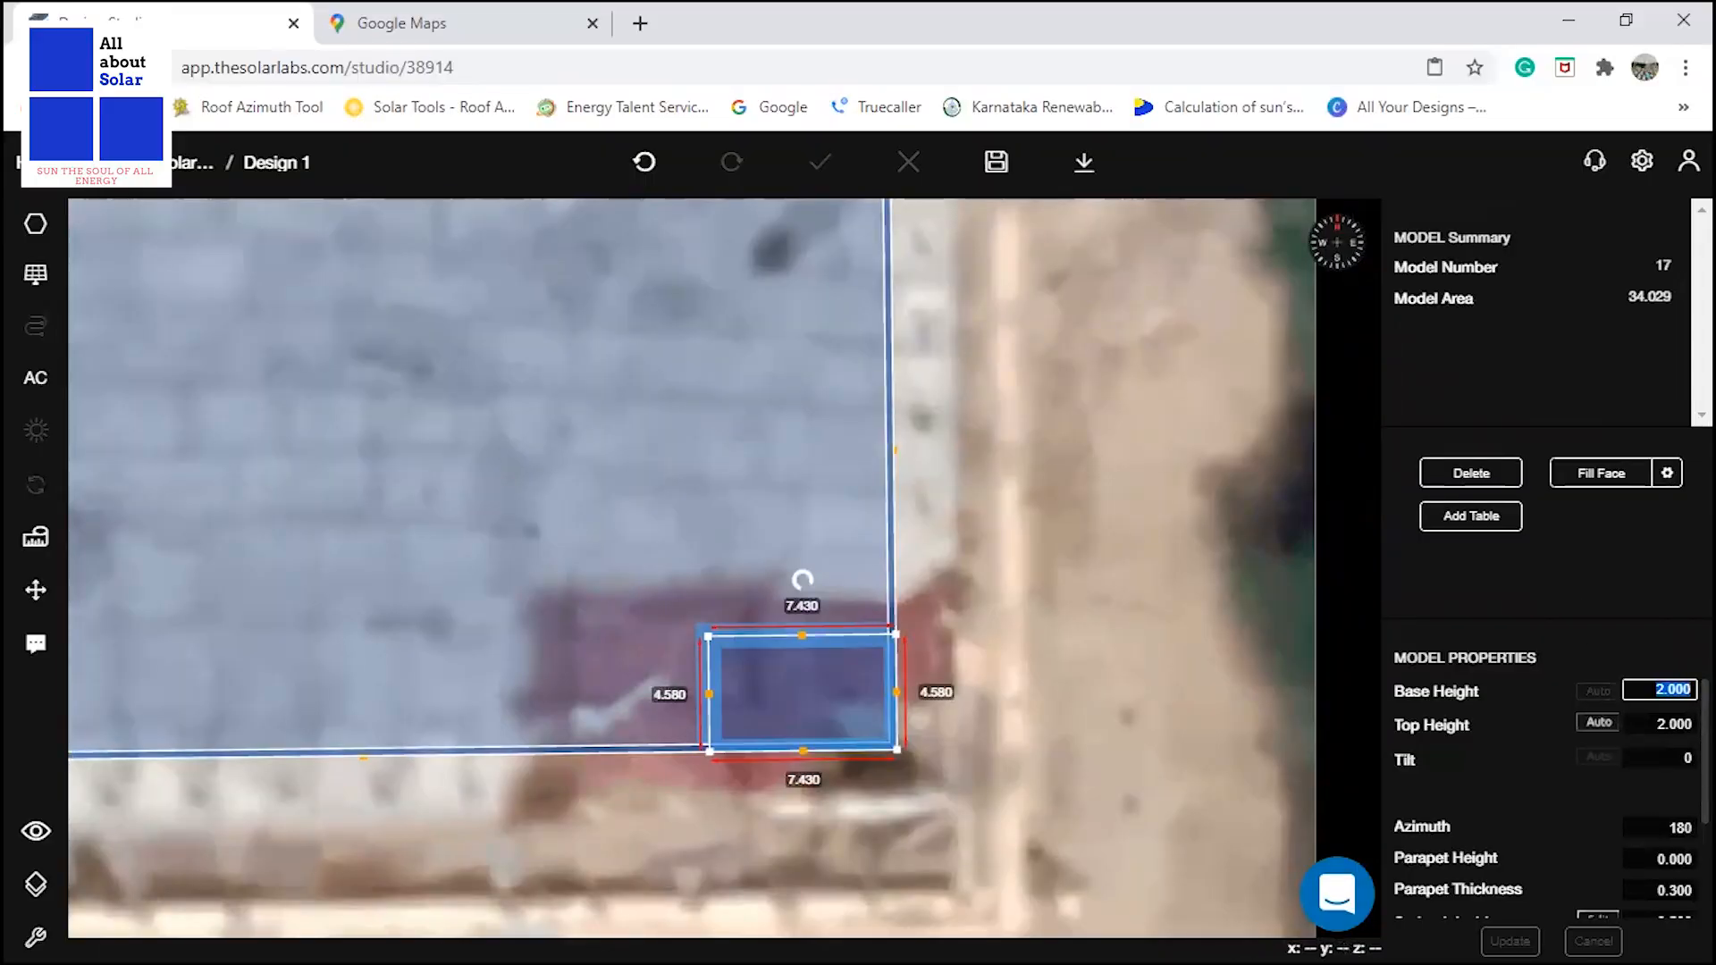
type("3.00")
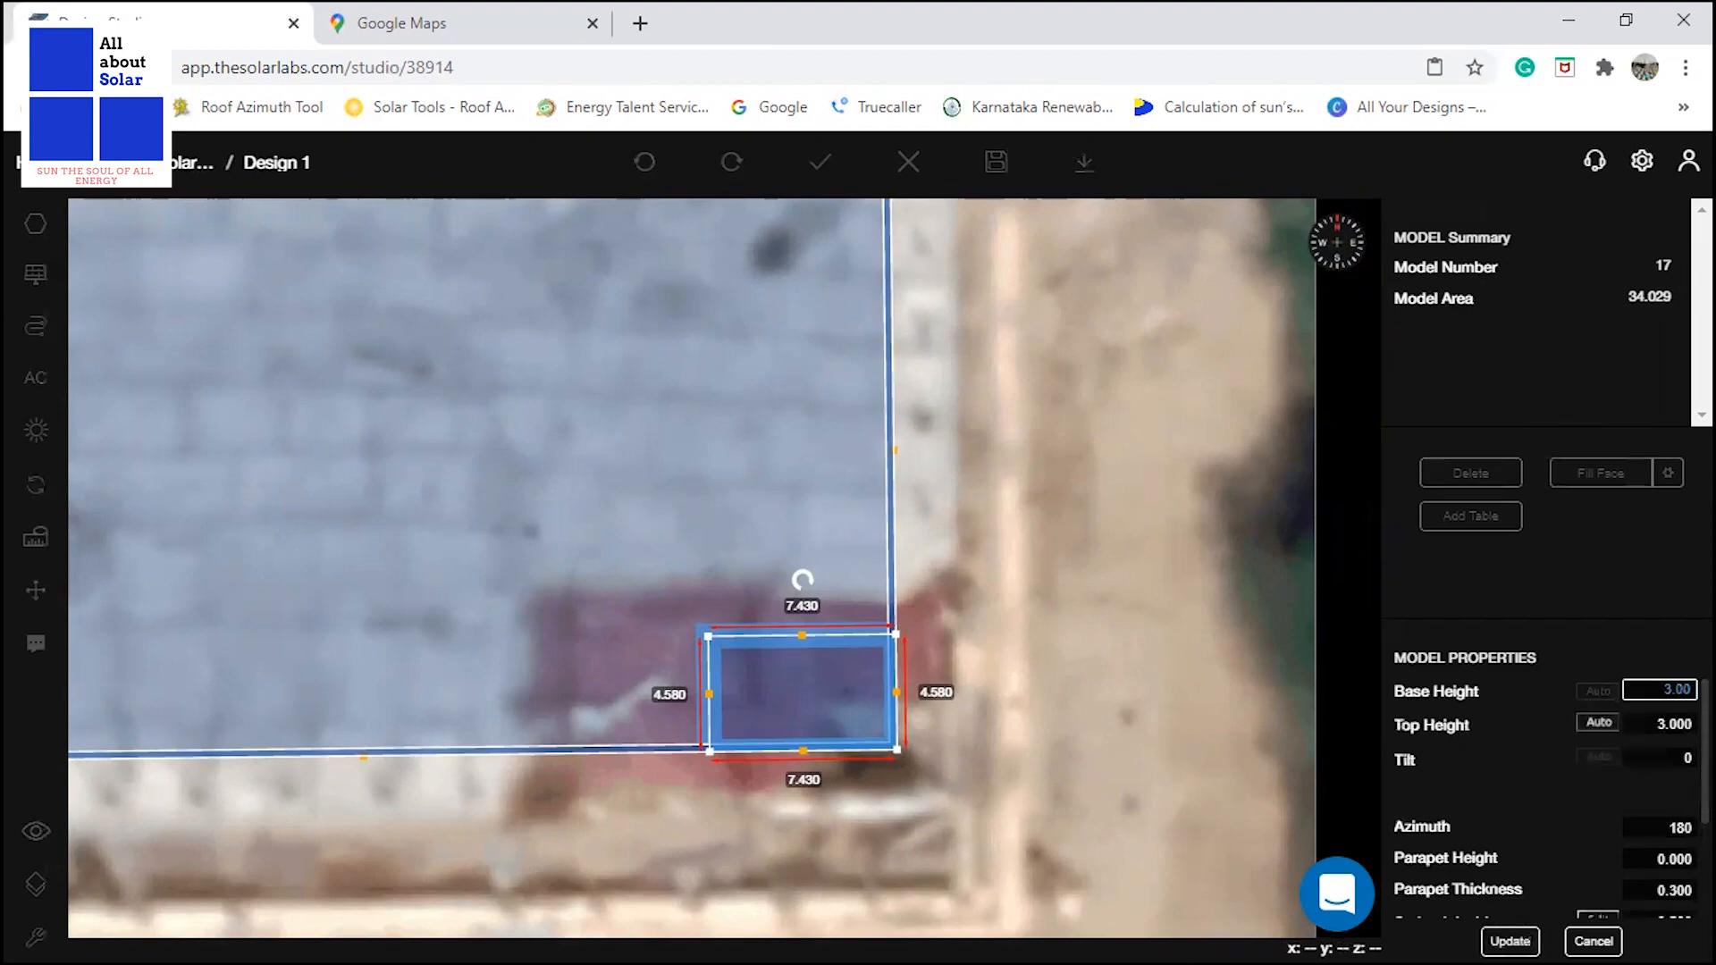
Set the mumty's parapet thickness to 0.001 m, review its inside and outside setbacks, and apply the property changes.
left_click(1653, 859)
scroll(1653, 859, "down", 2)
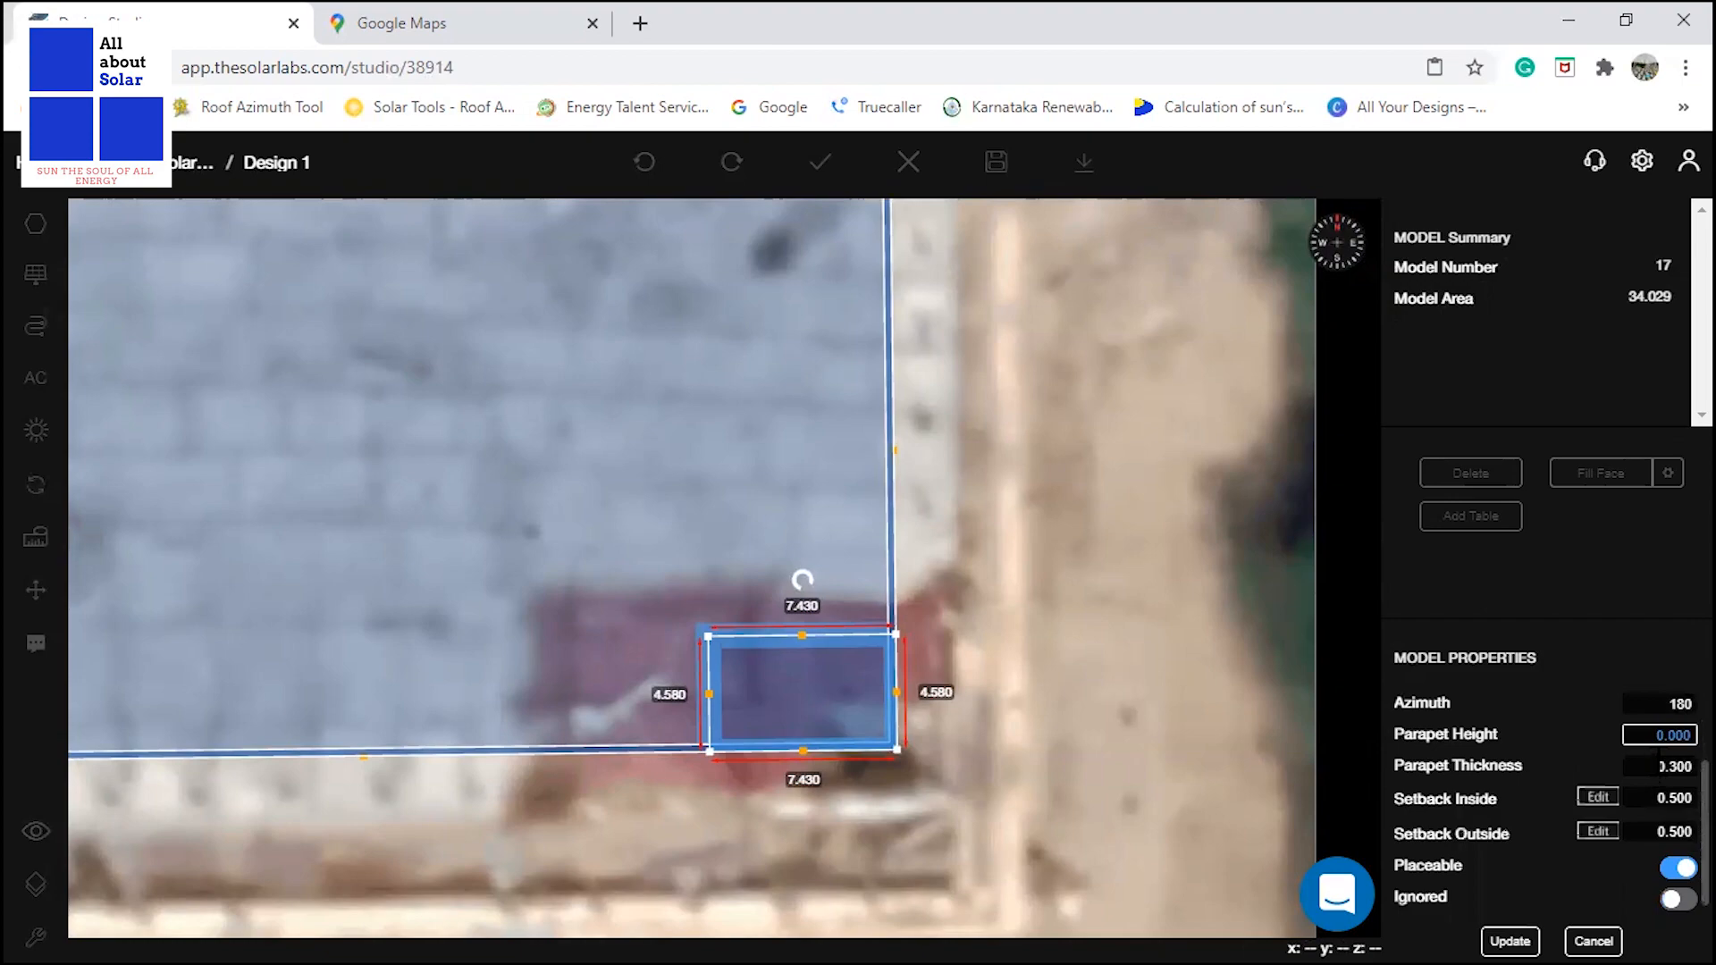
left_click(1655, 769)
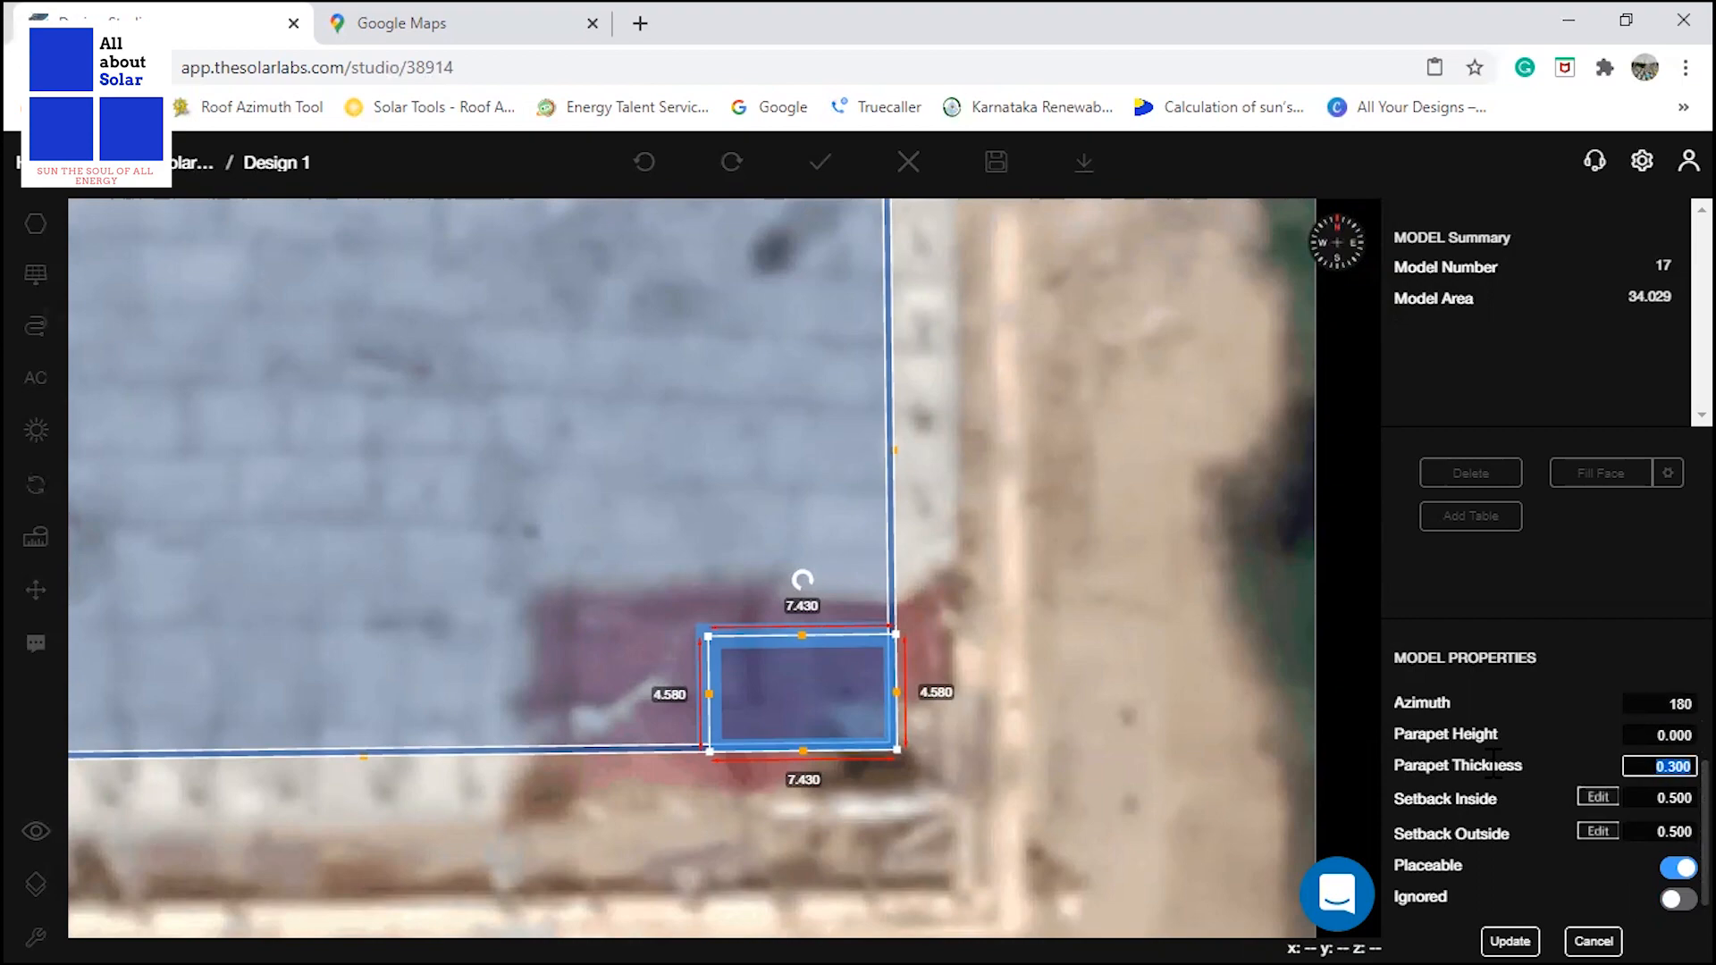
type("0.00")
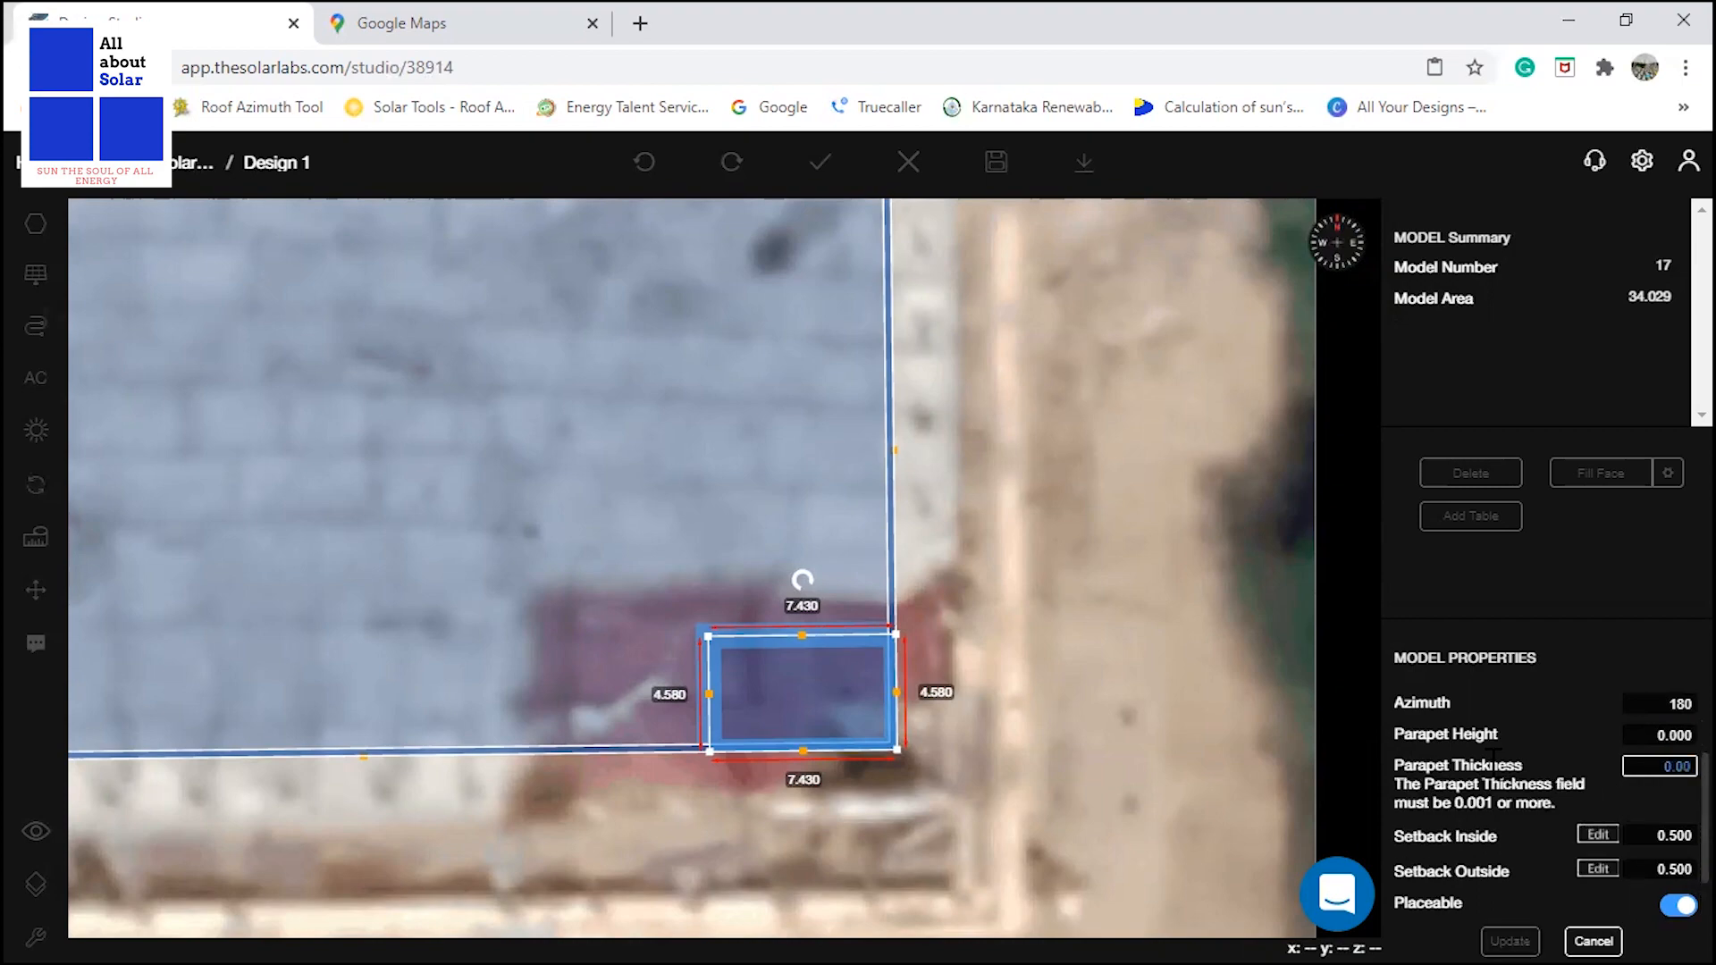
type("1")
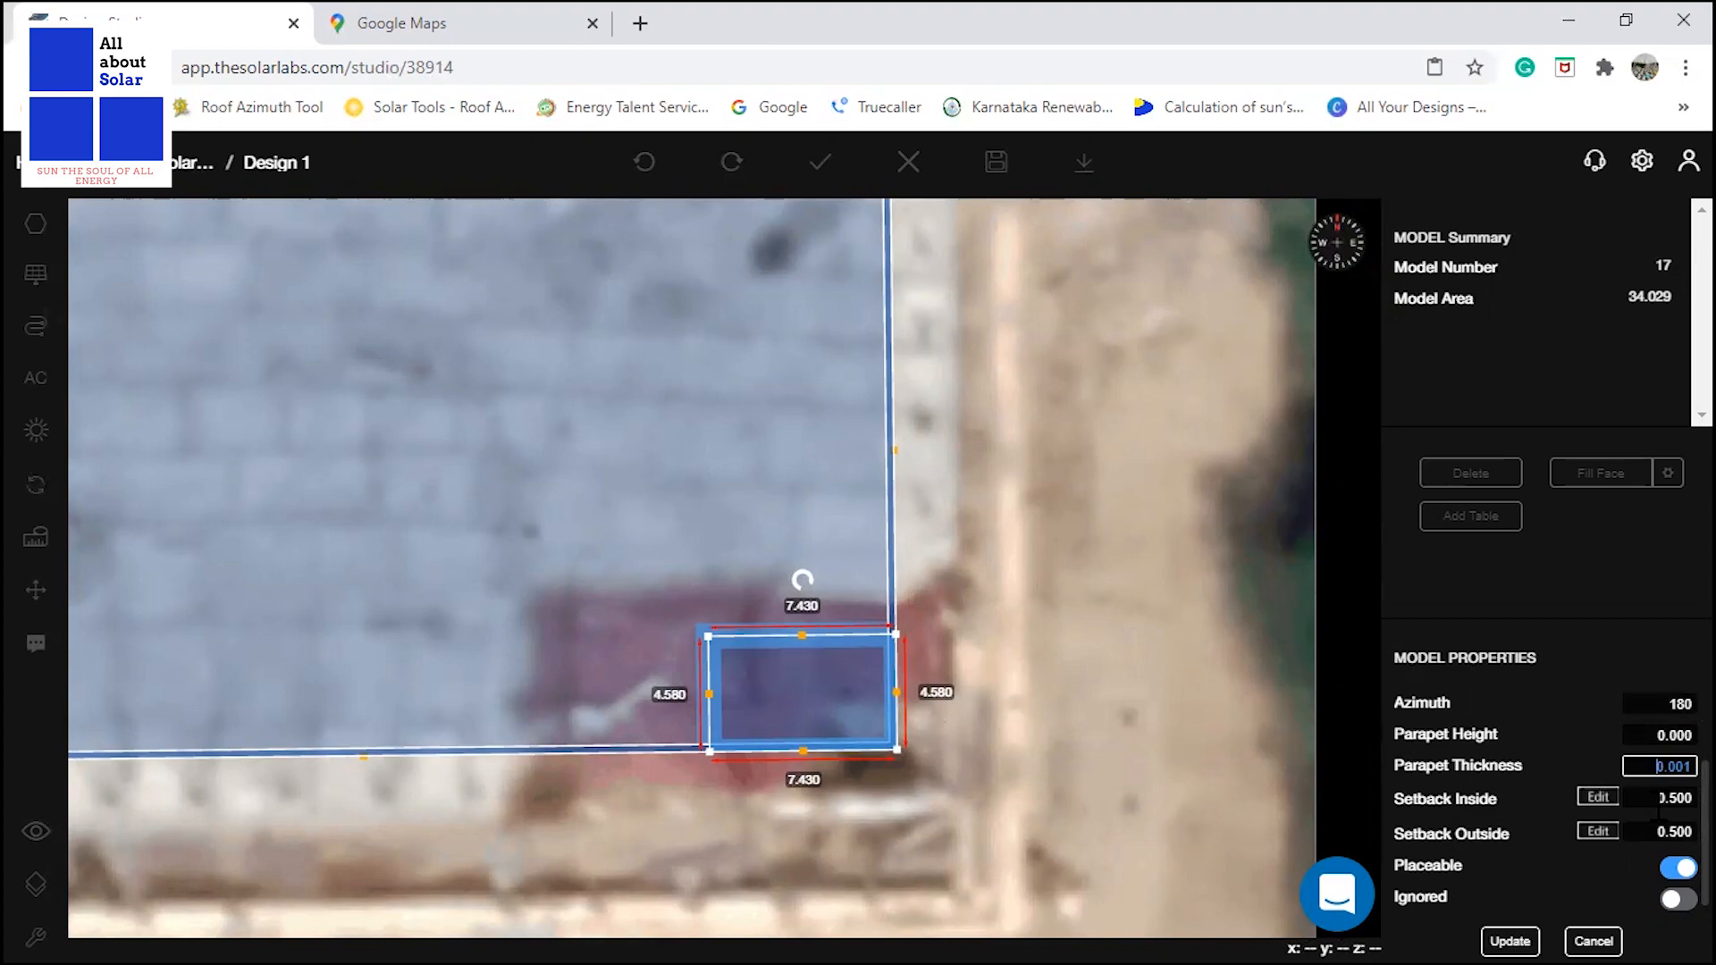
left_click(1656, 807)
left_click(1642, 836)
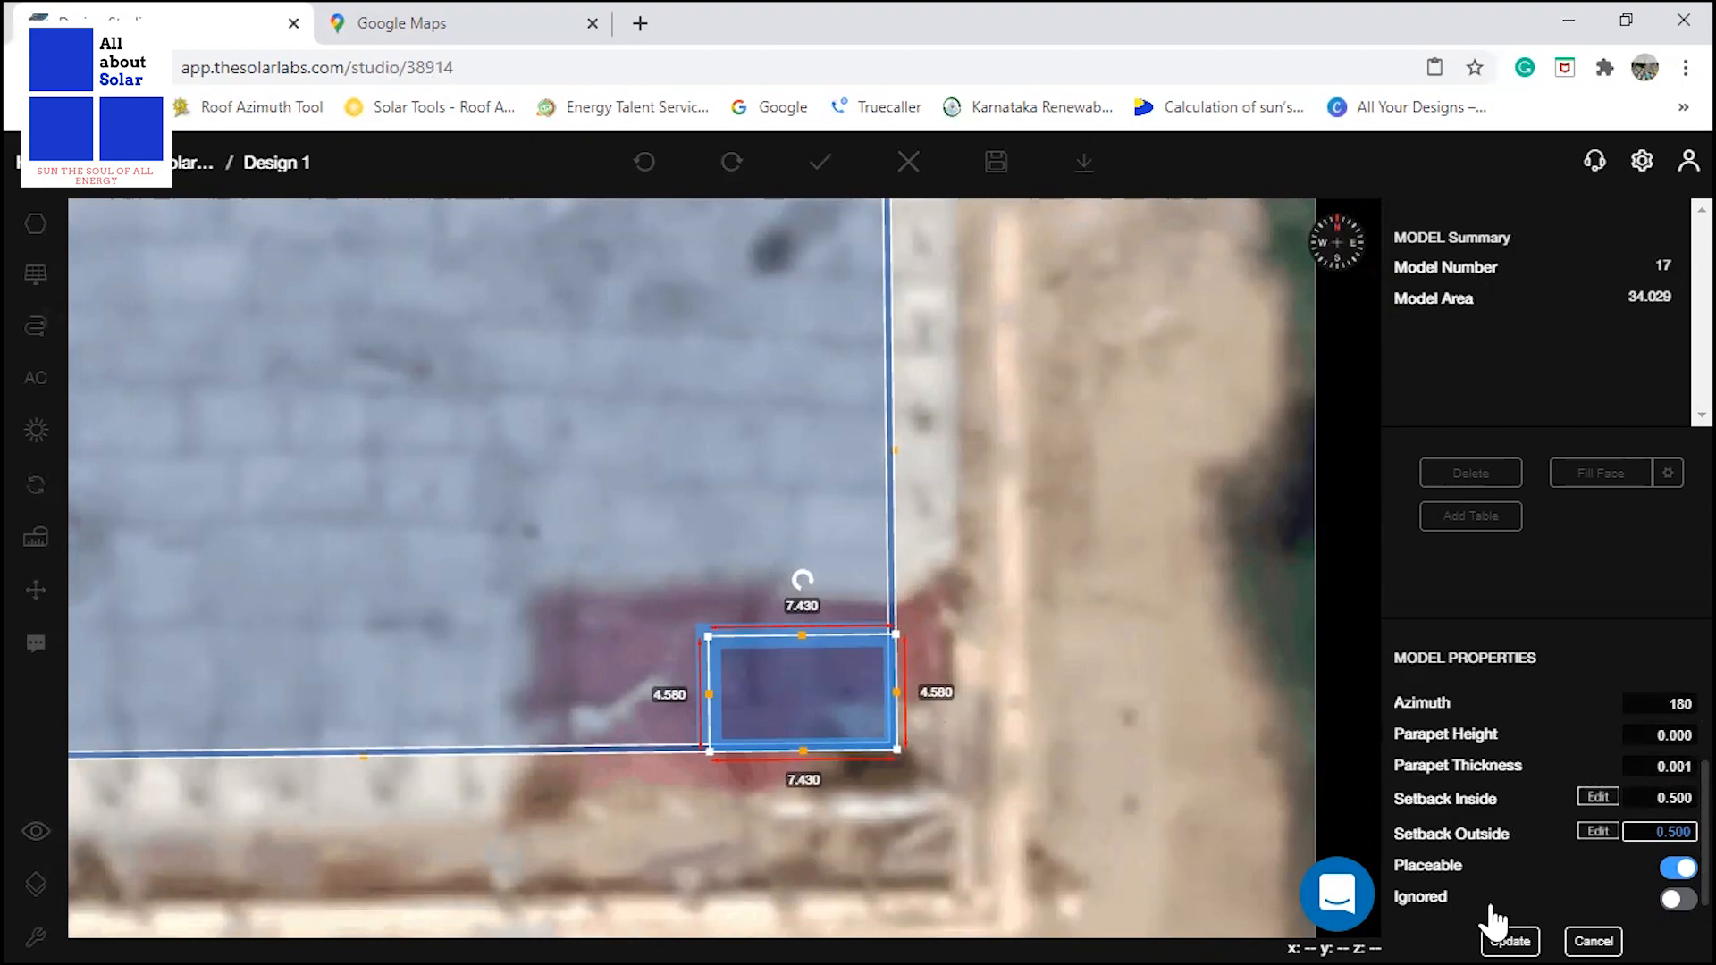
left_click(1501, 939)
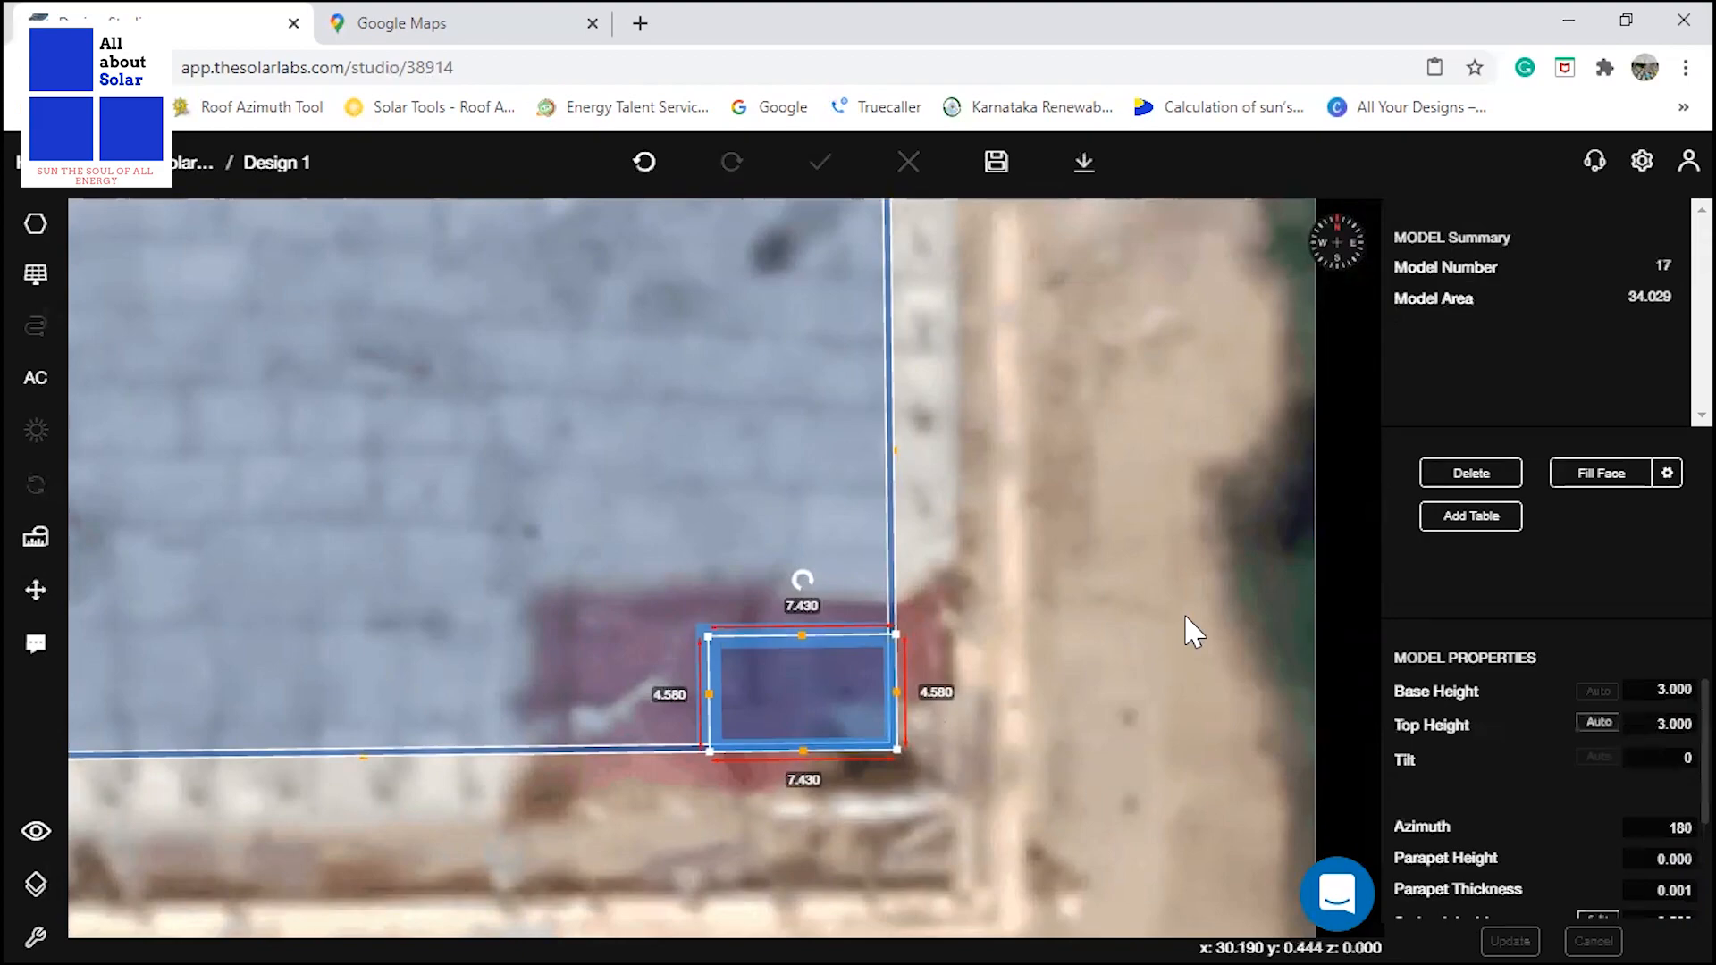
left_click(1144, 552)
Check the water tank area in the layout PDF and set the tank area rectangle's base height to 0.2 m.
scroll(1104, 711, "down", 5)
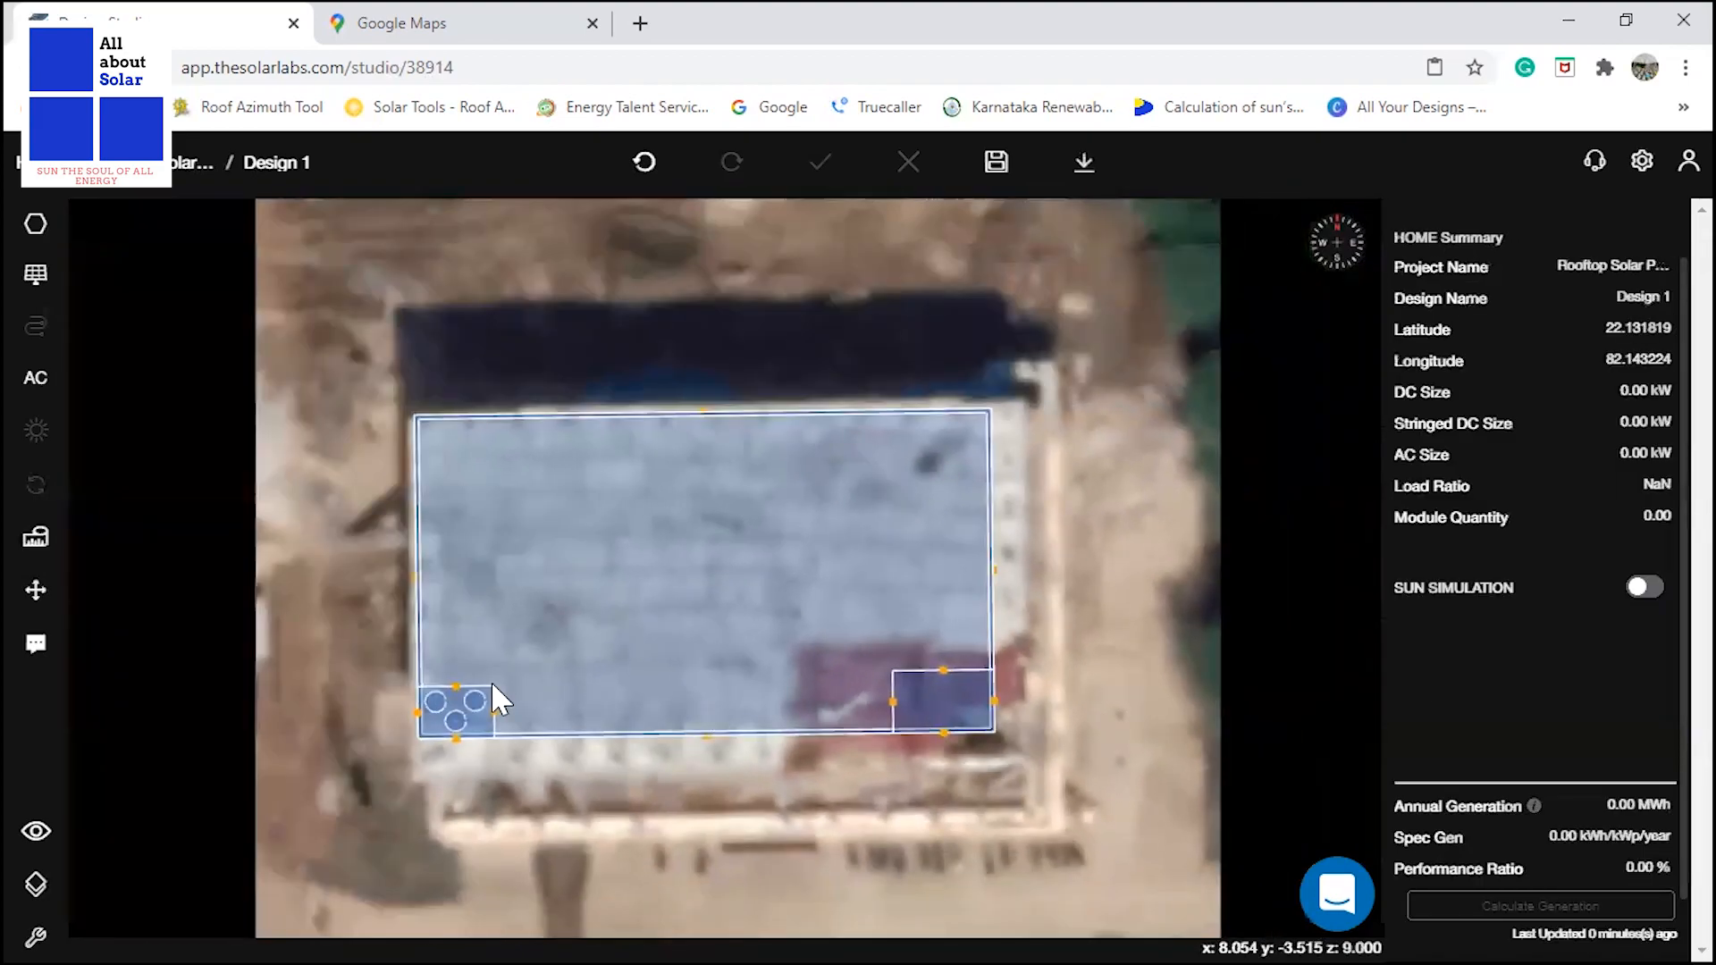
scroll(494, 702, "up", 5)
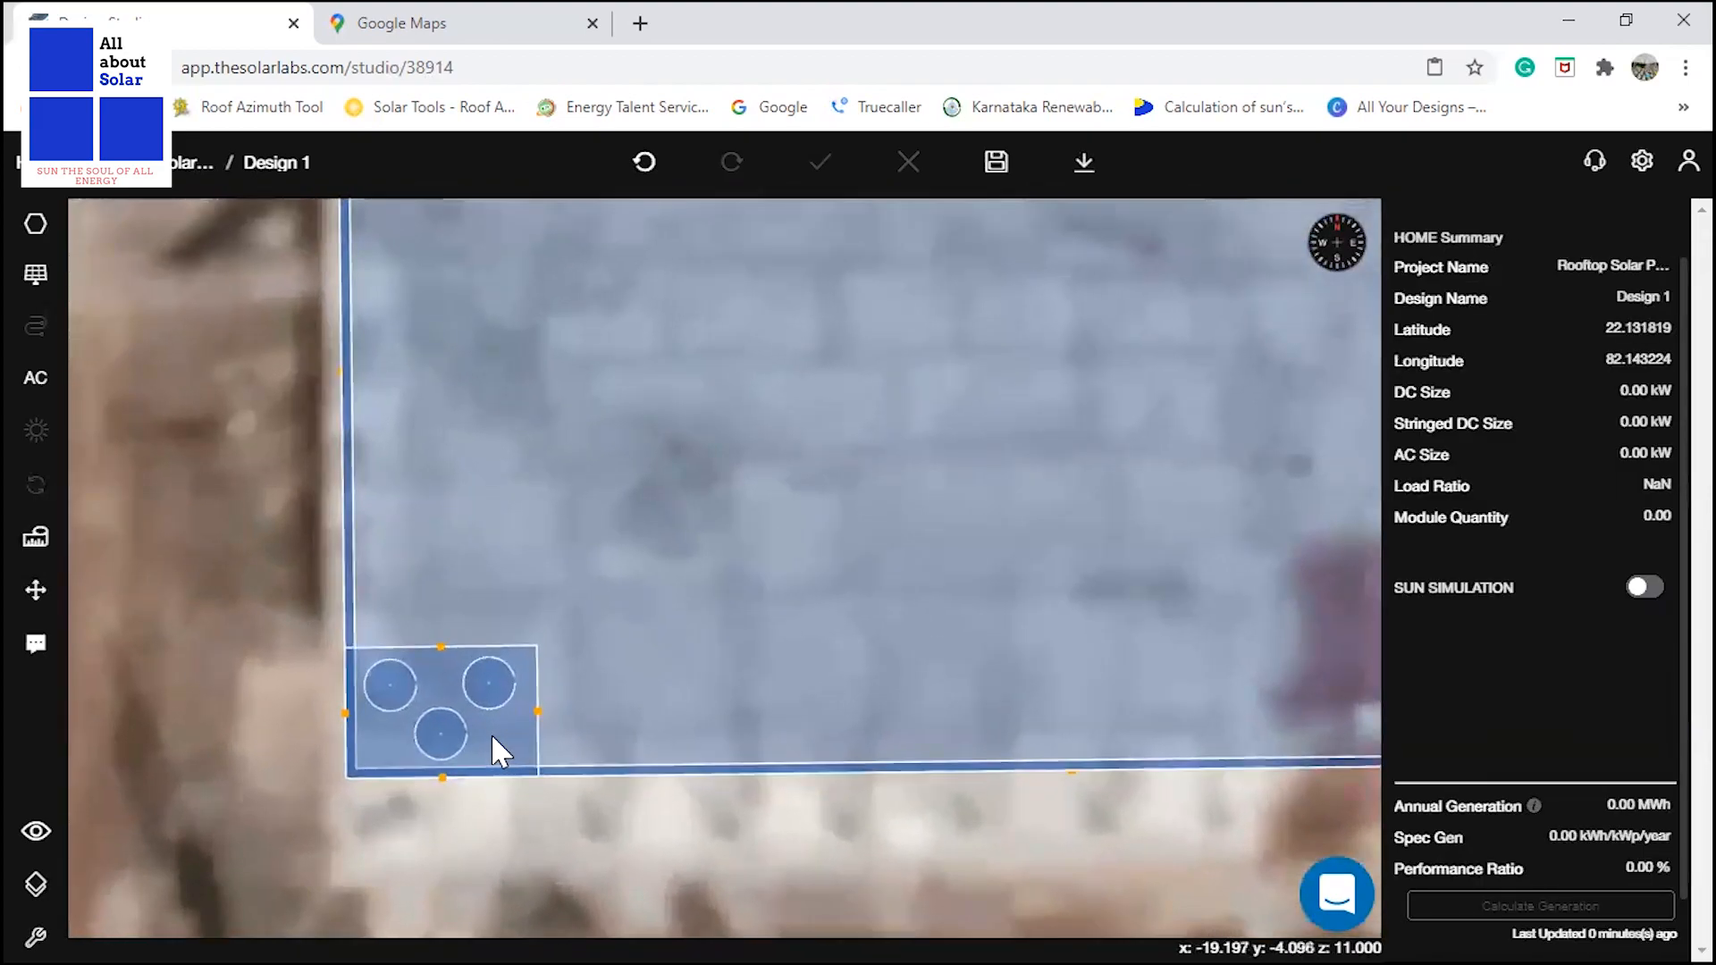
left_click(491, 733)
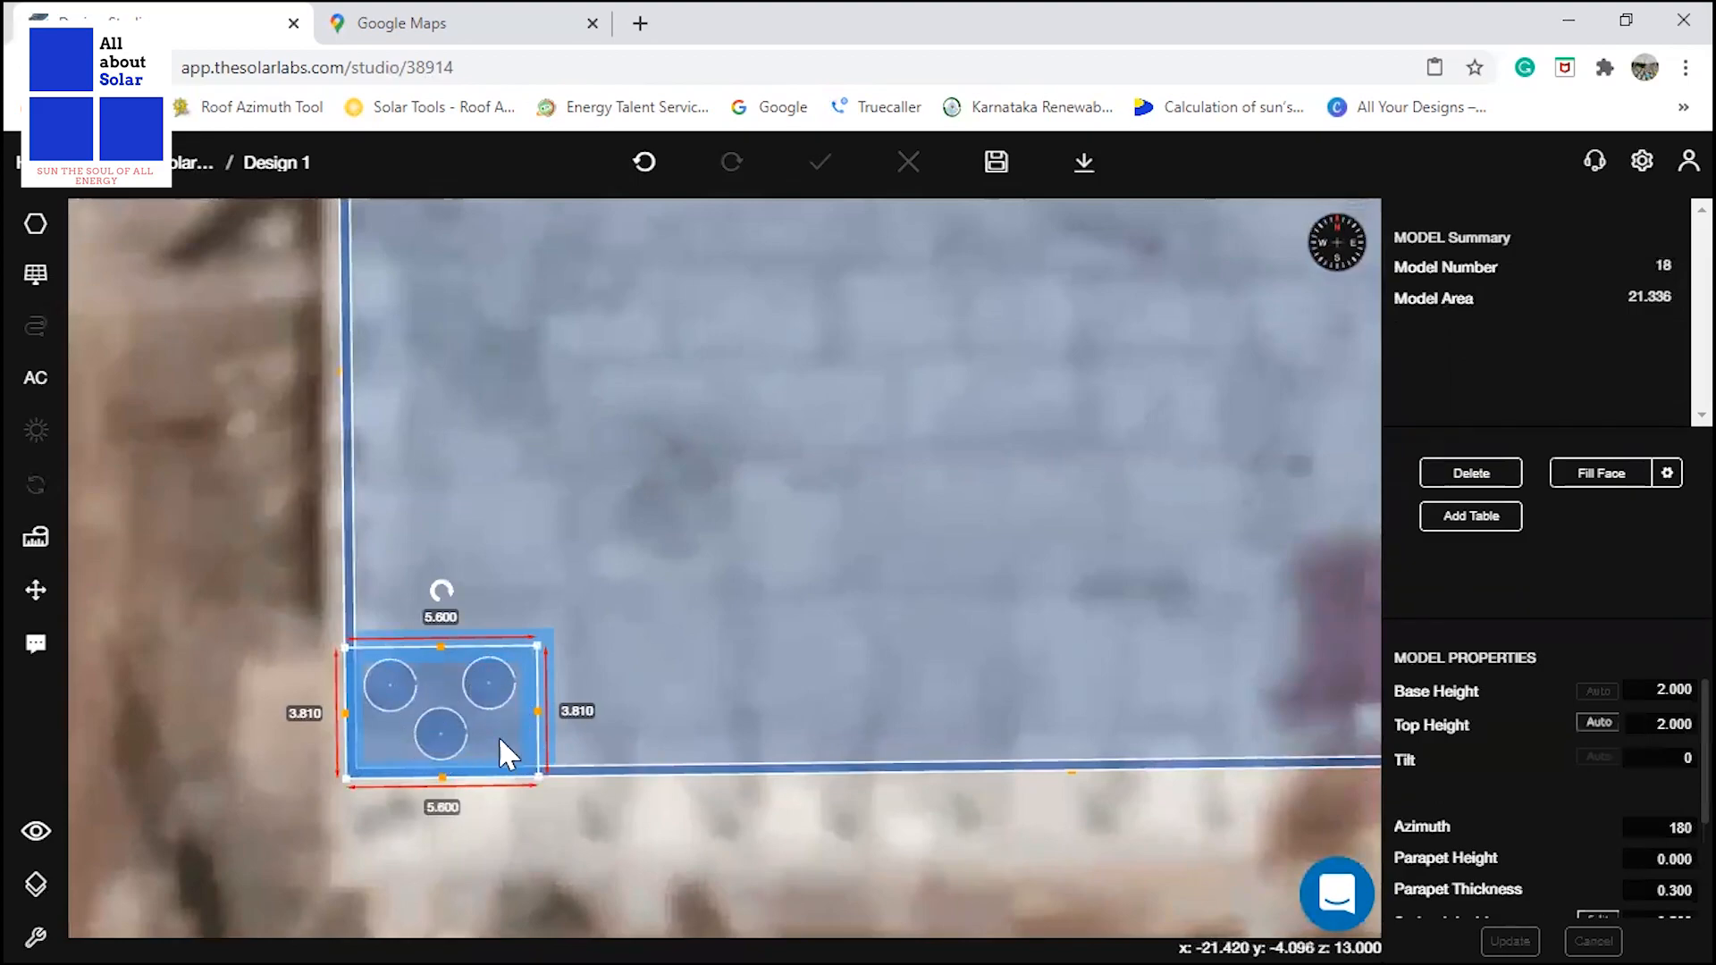
key("alt+Tab")
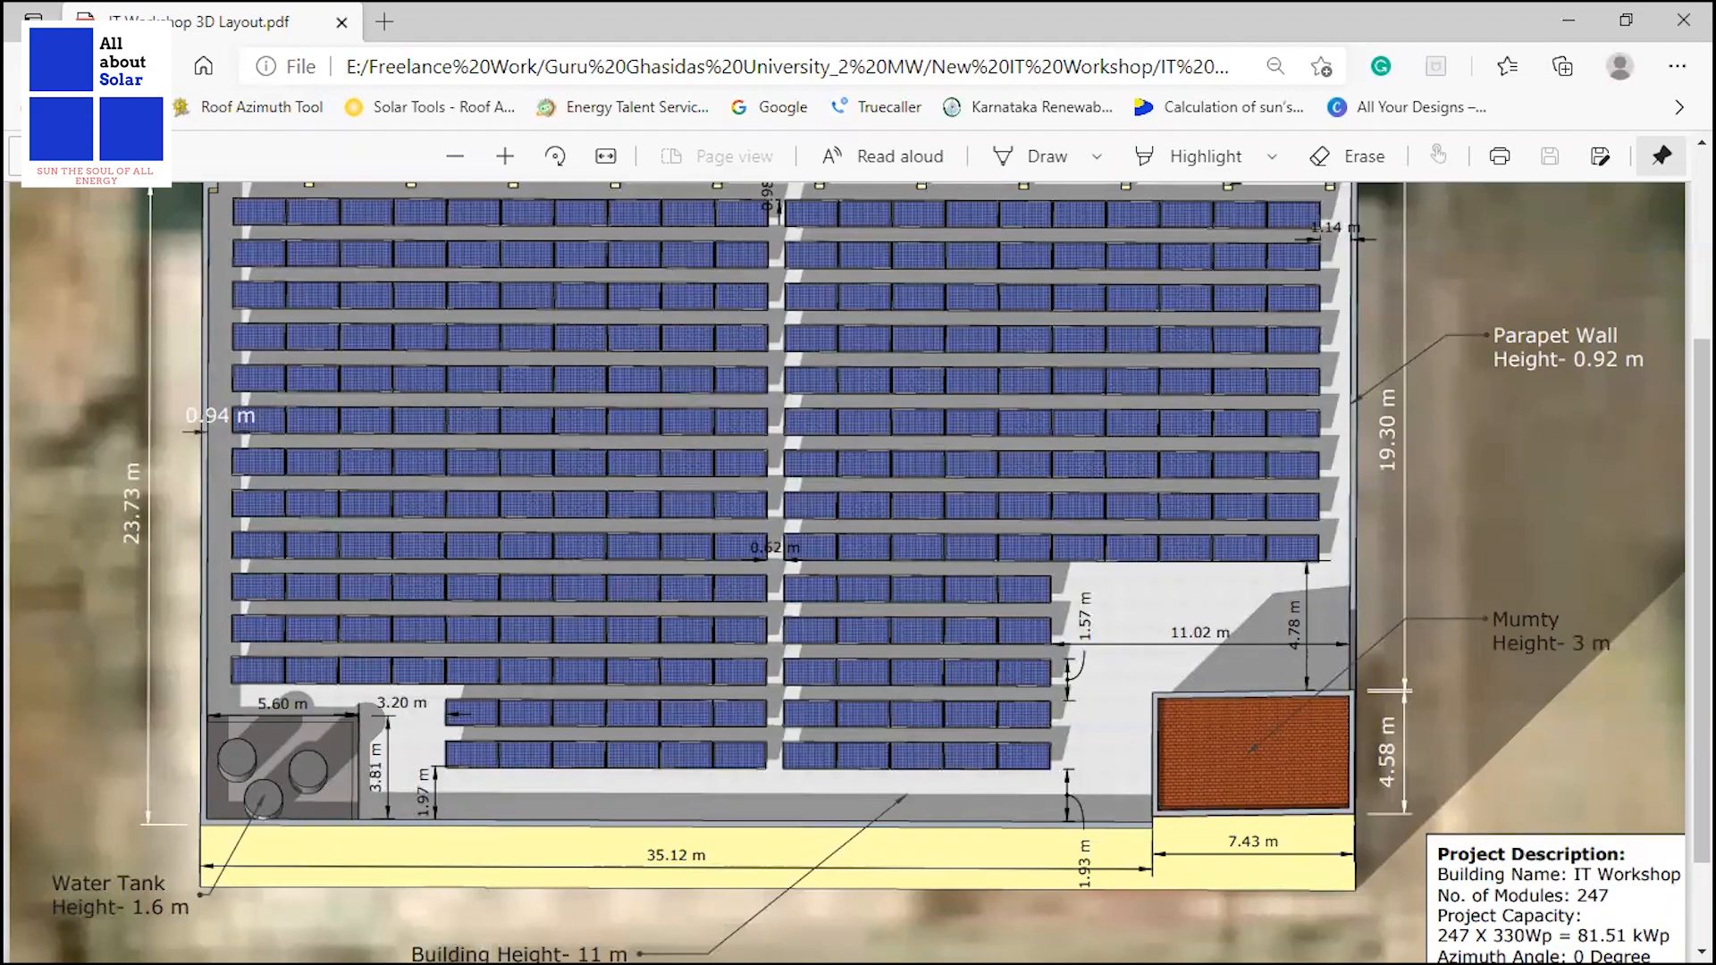
key("alt+Tab")
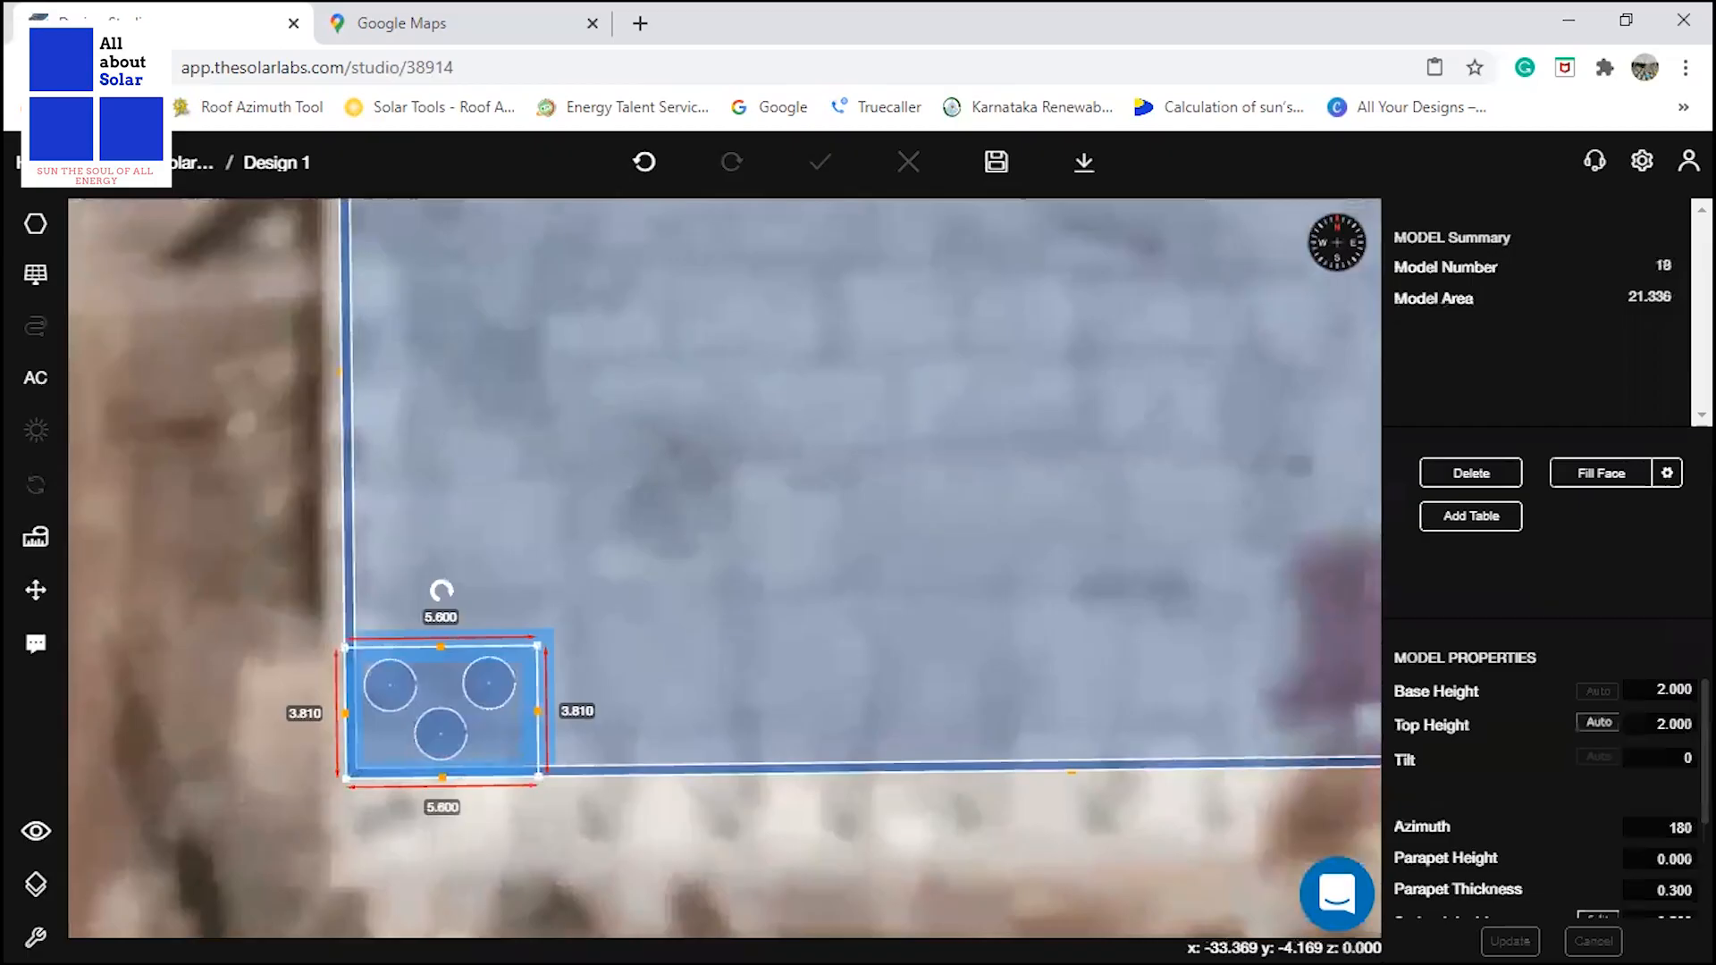
double_click(1679, 690)
type("0.2")
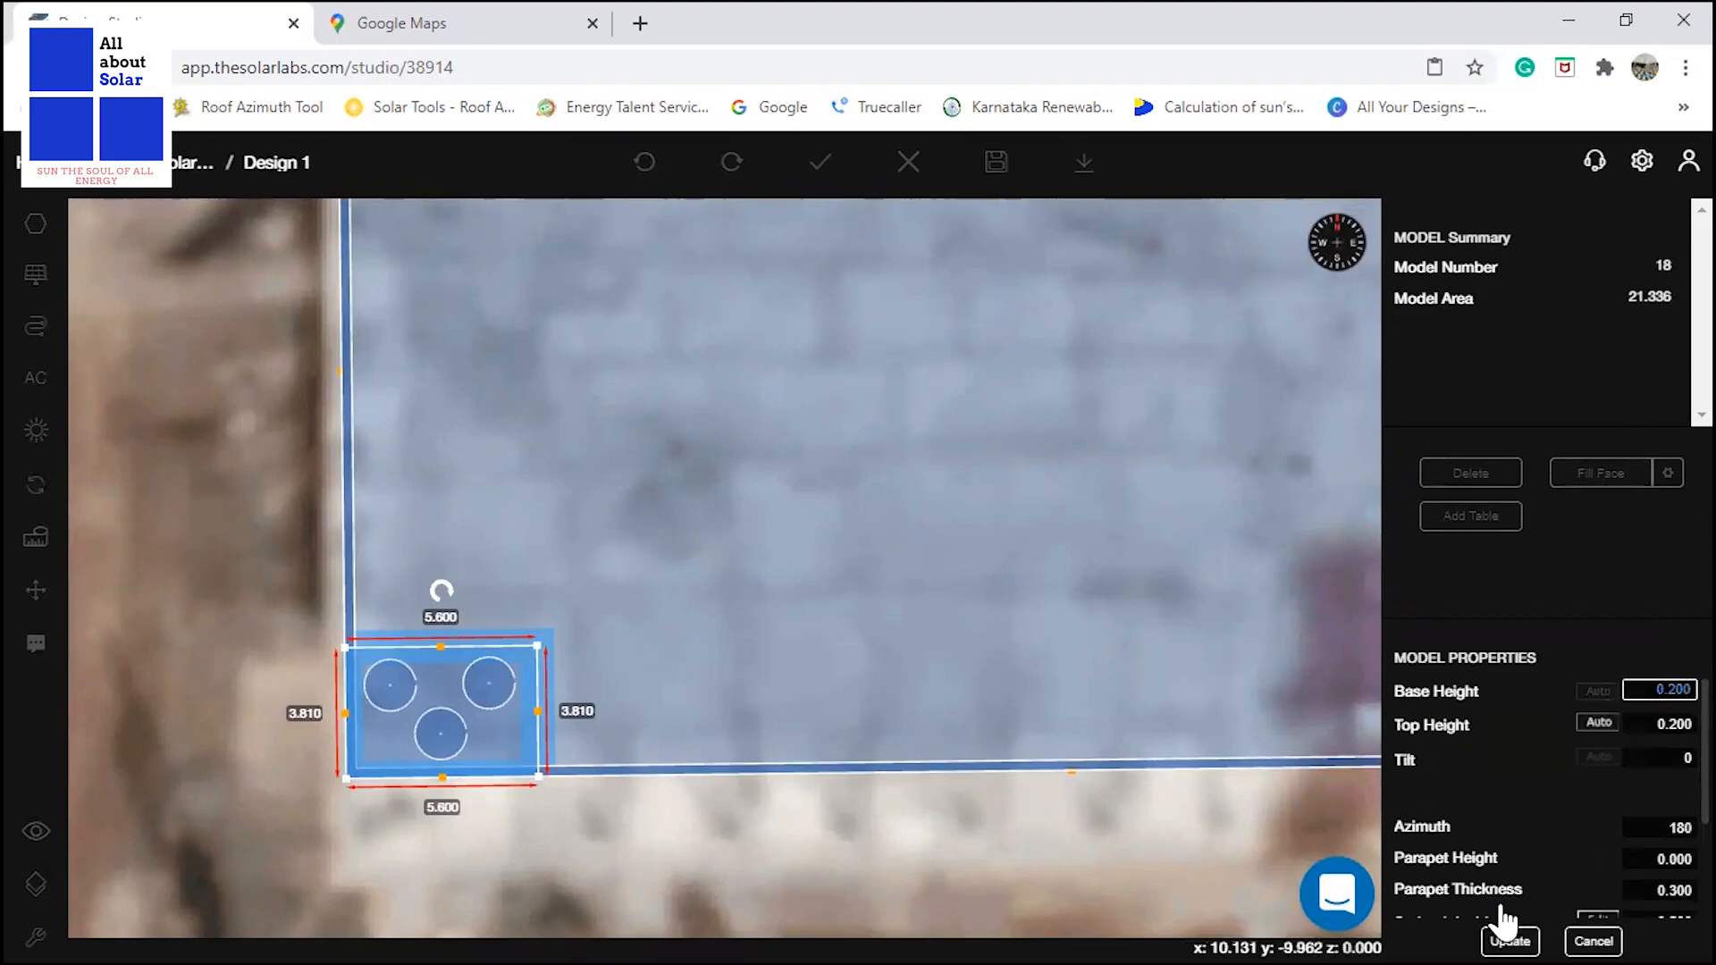
Set the water tank area's parapet thickness to 0.001 m and apply the property changes.
scroll(1542, 852, "down", 2)
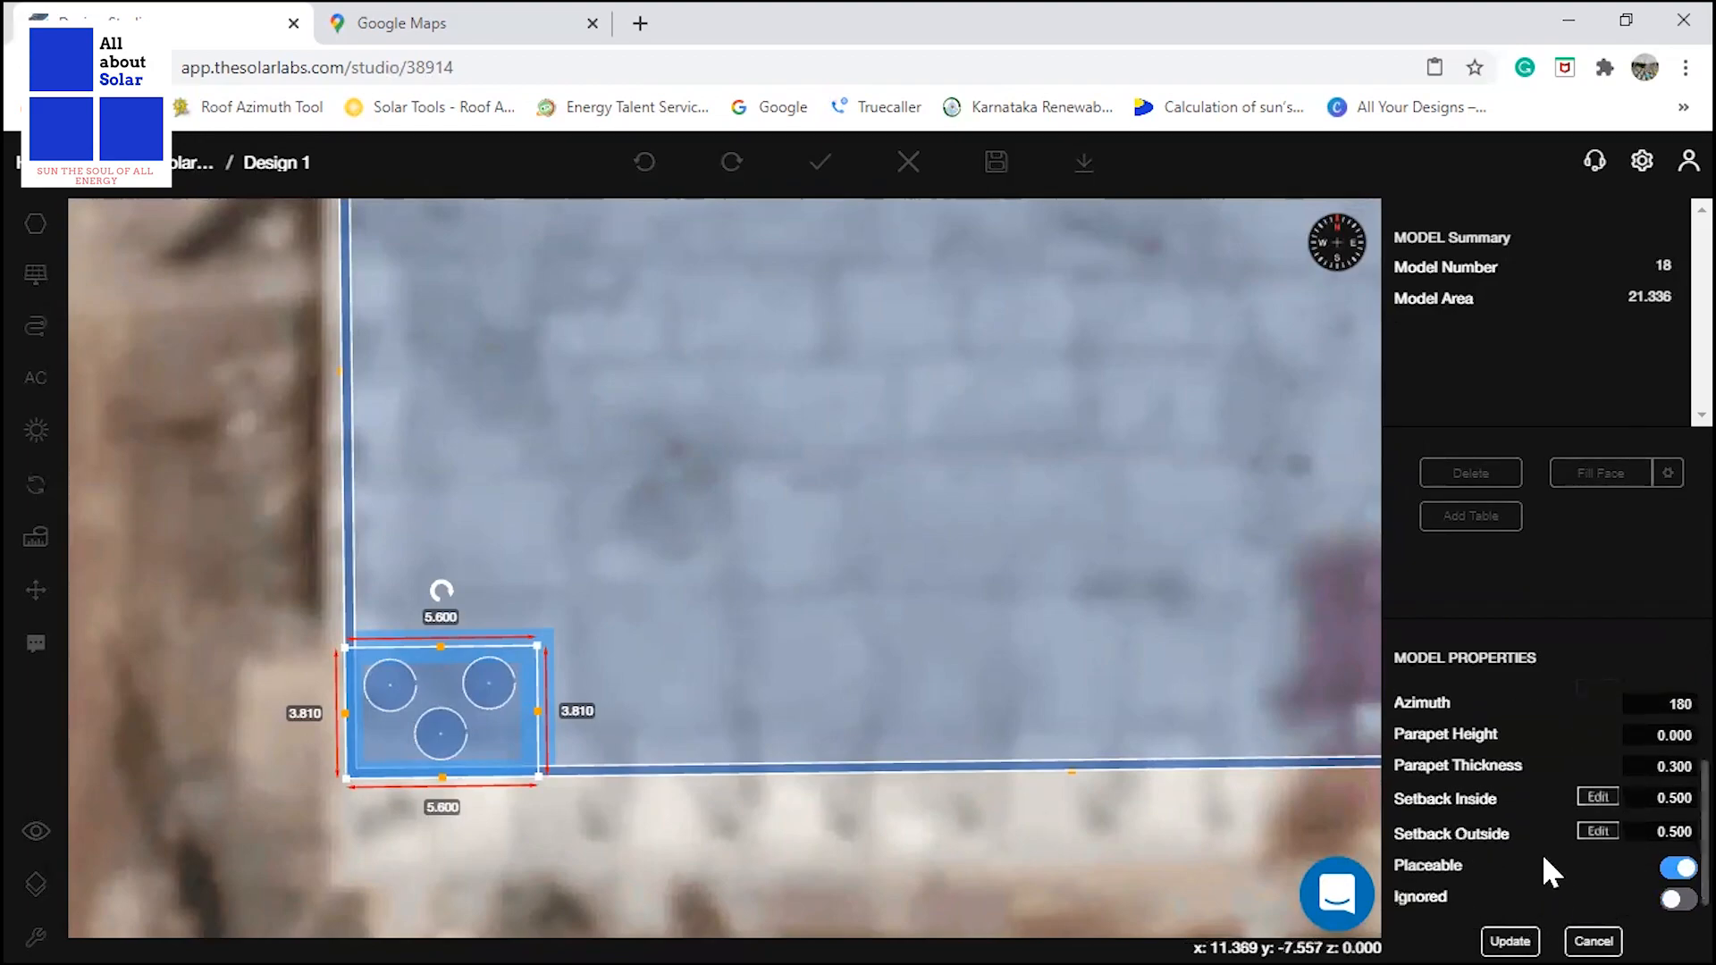
double_click(1645, 766)
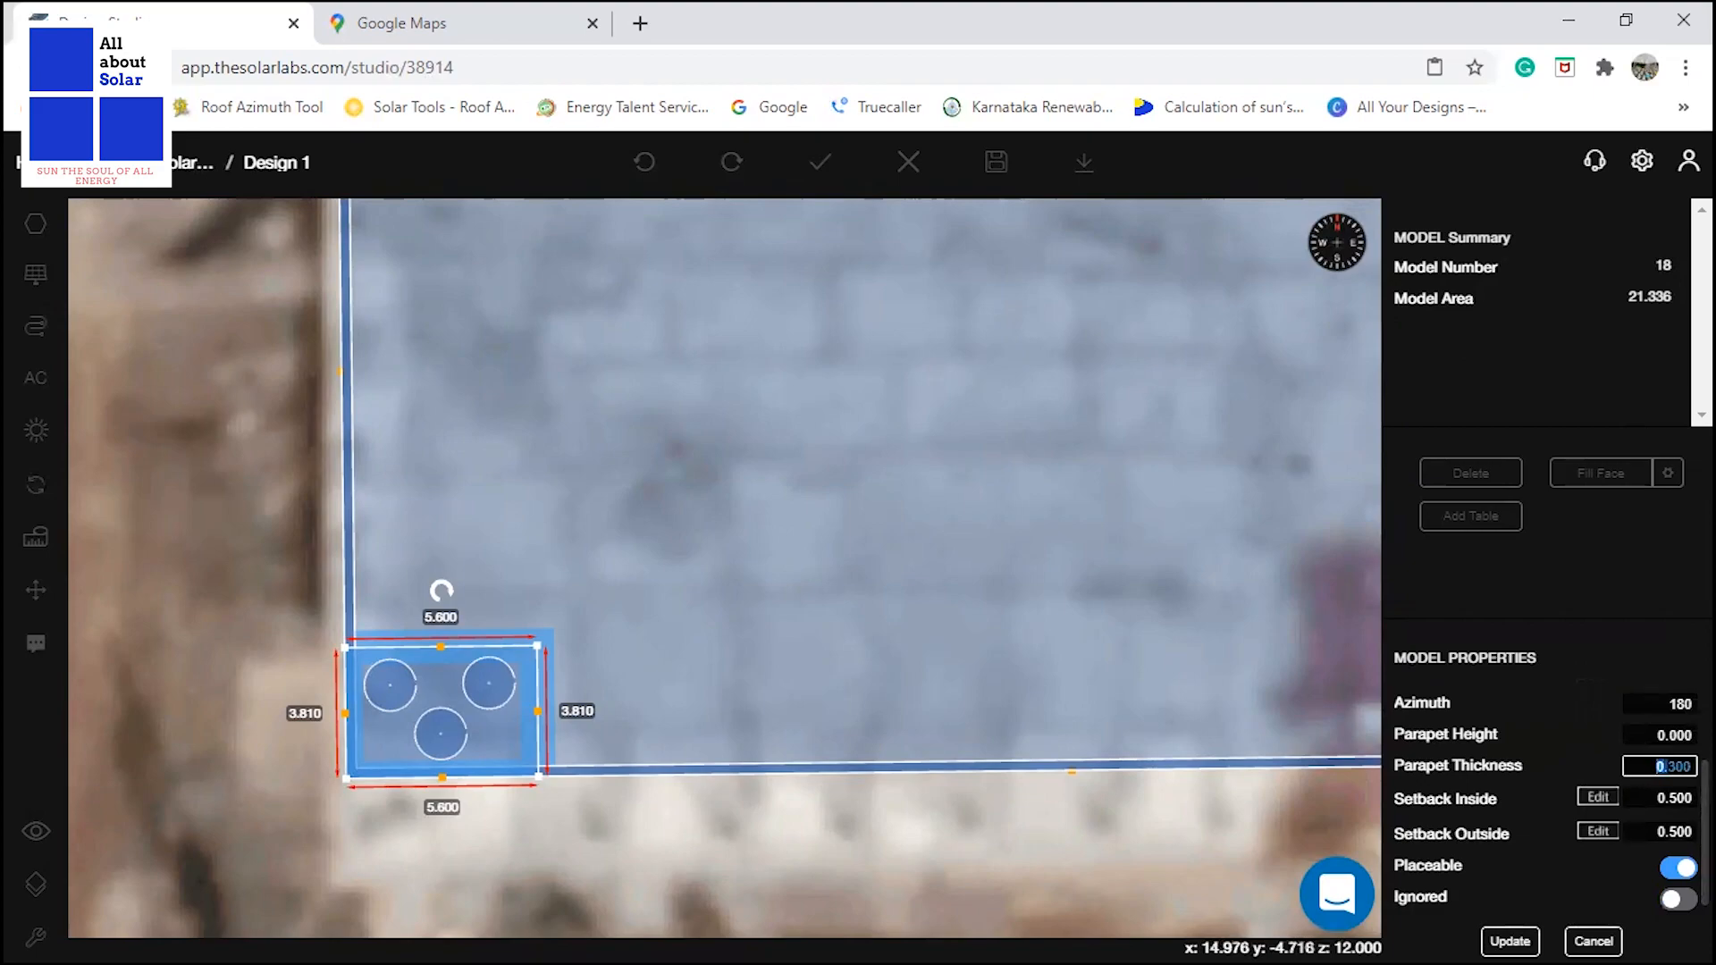
type("0")
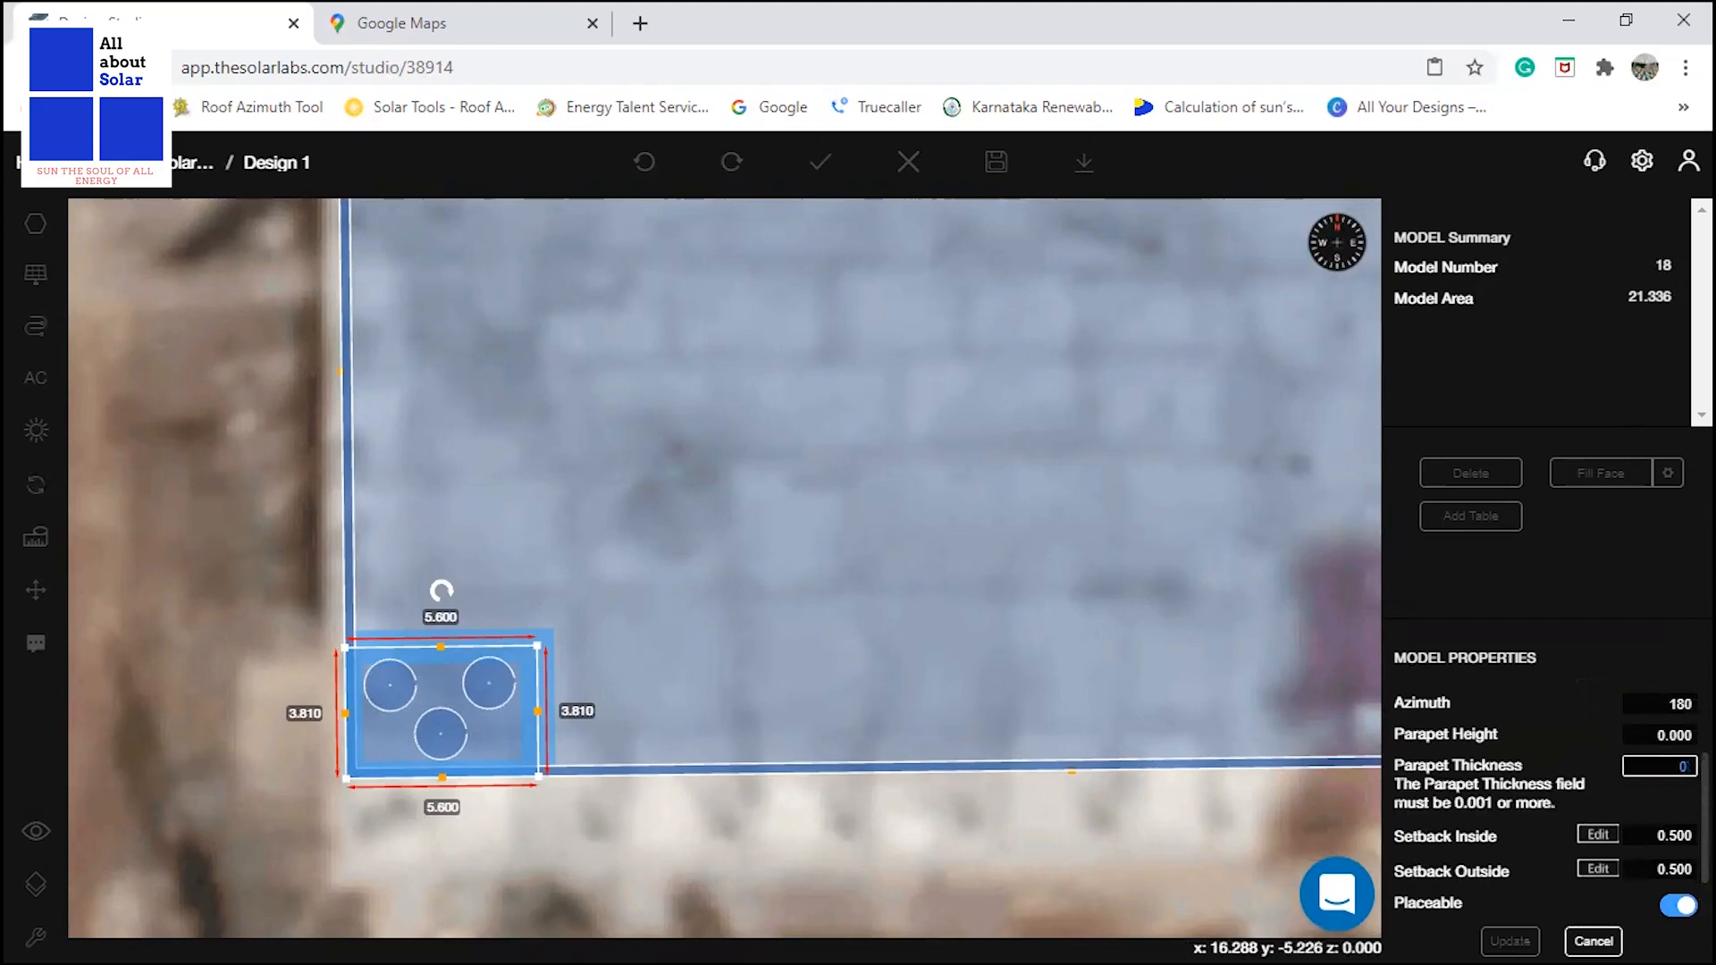
type(".001")
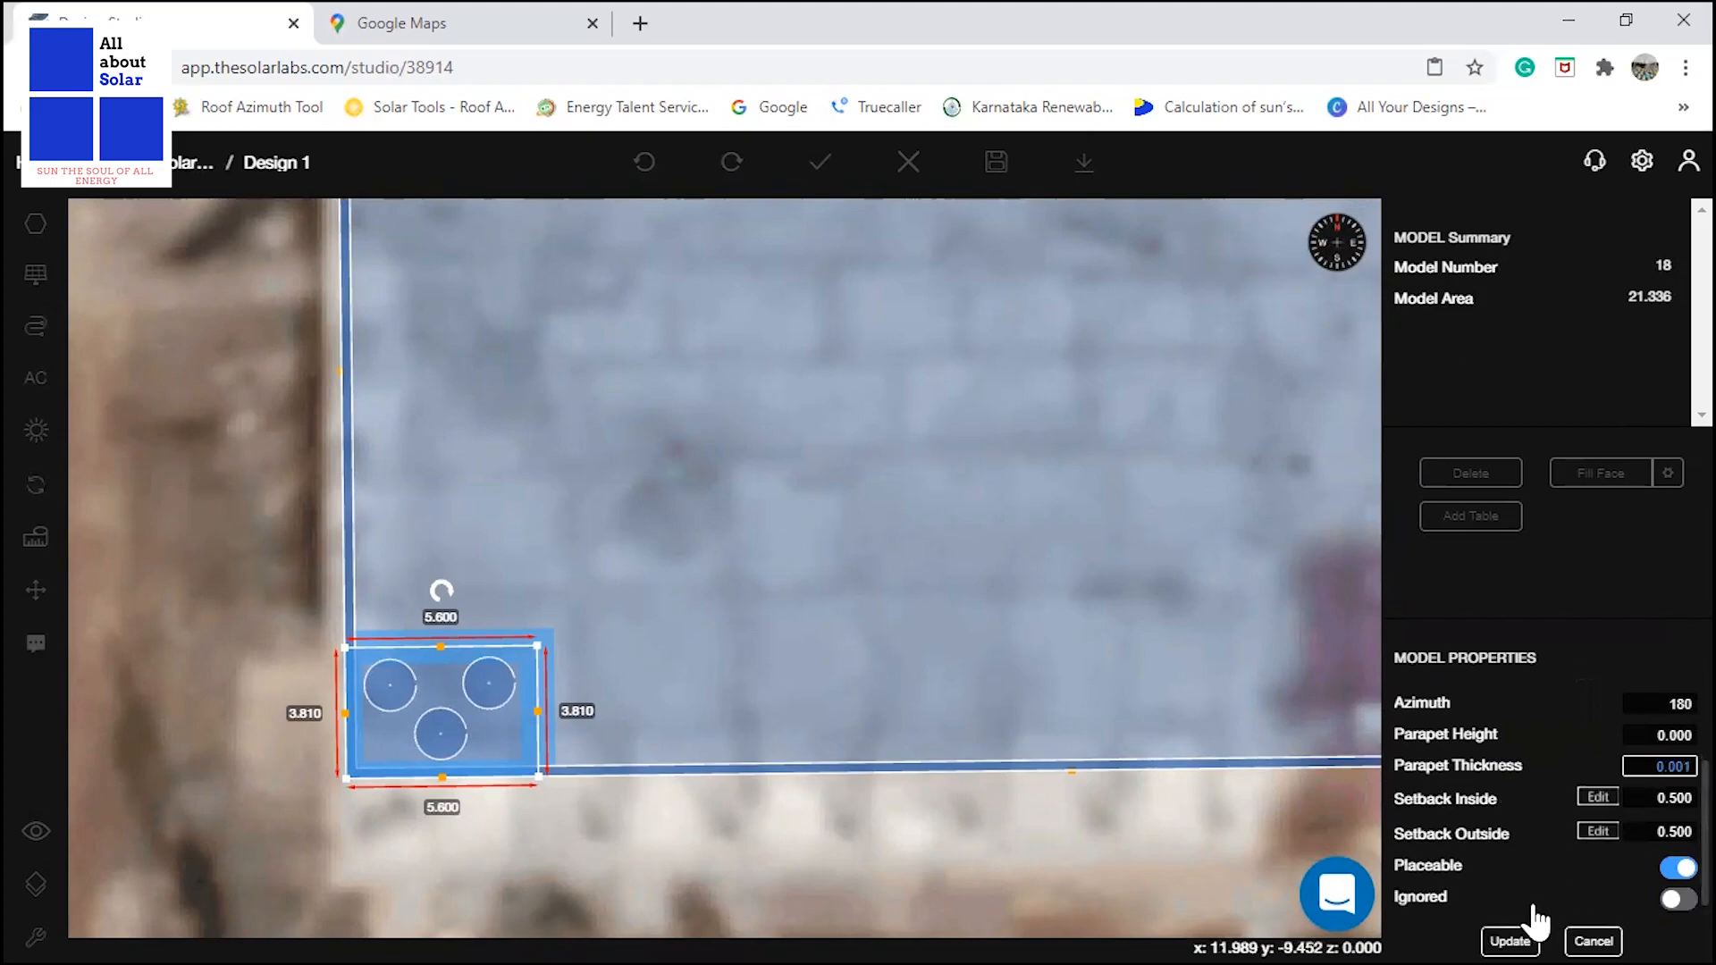
left_click(1511, 941)
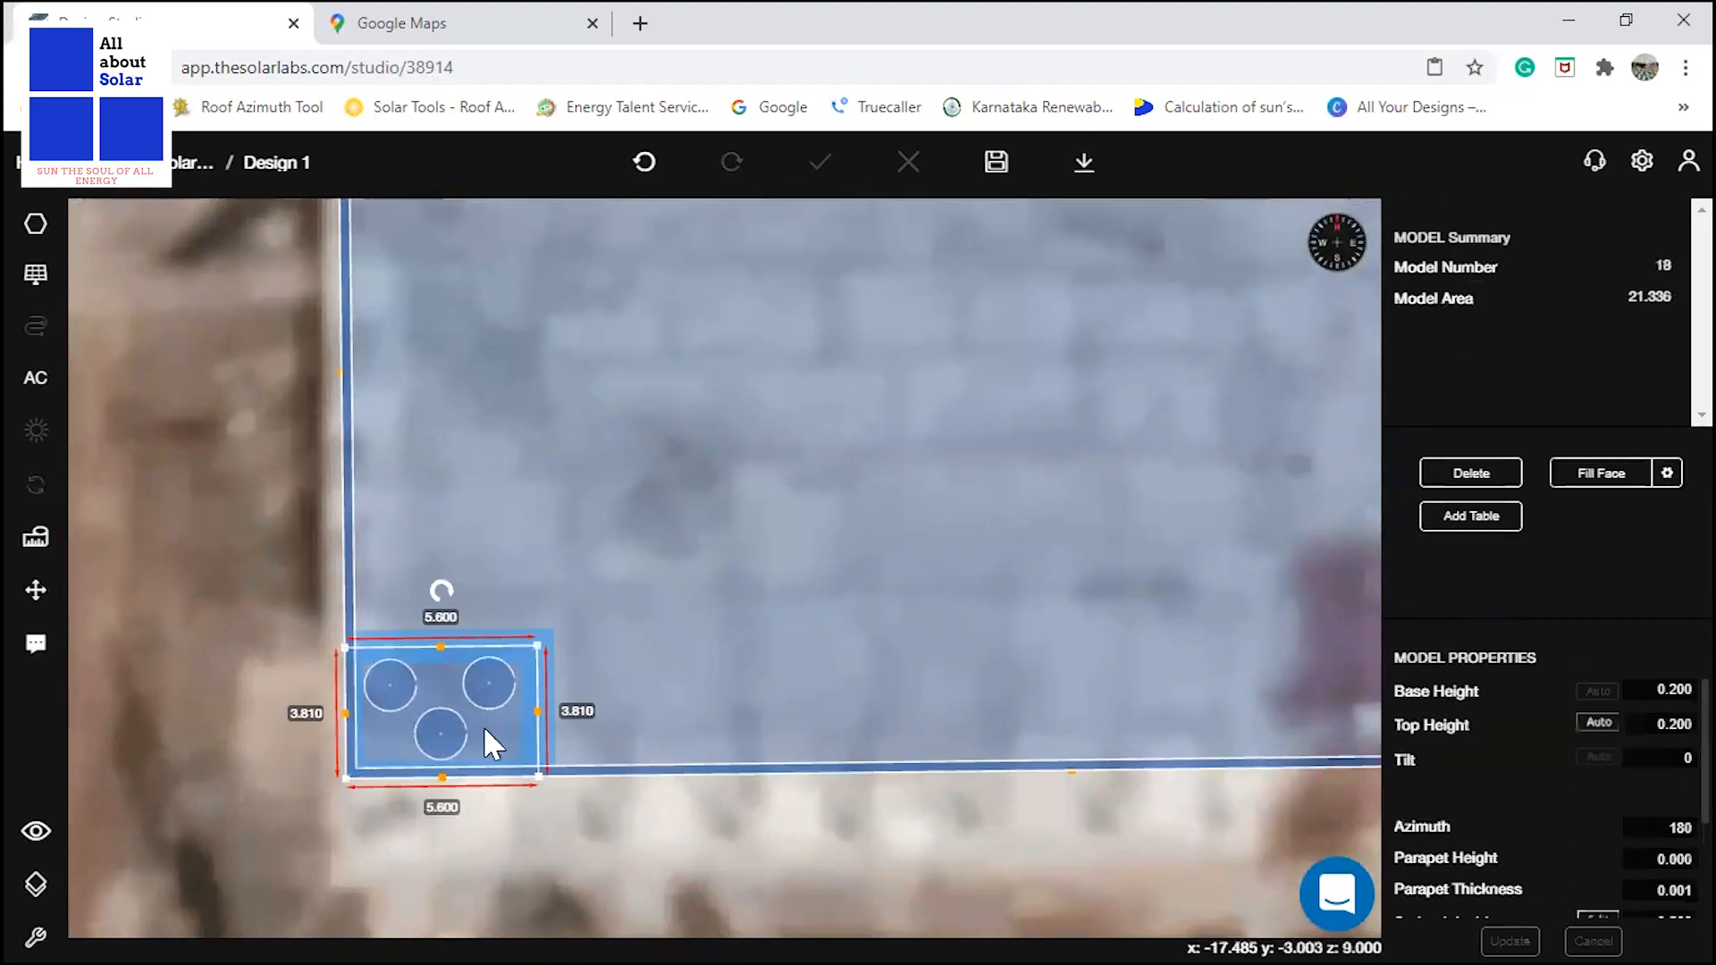
left_click(666, 866)
scroll(448, 665, "up", 2)
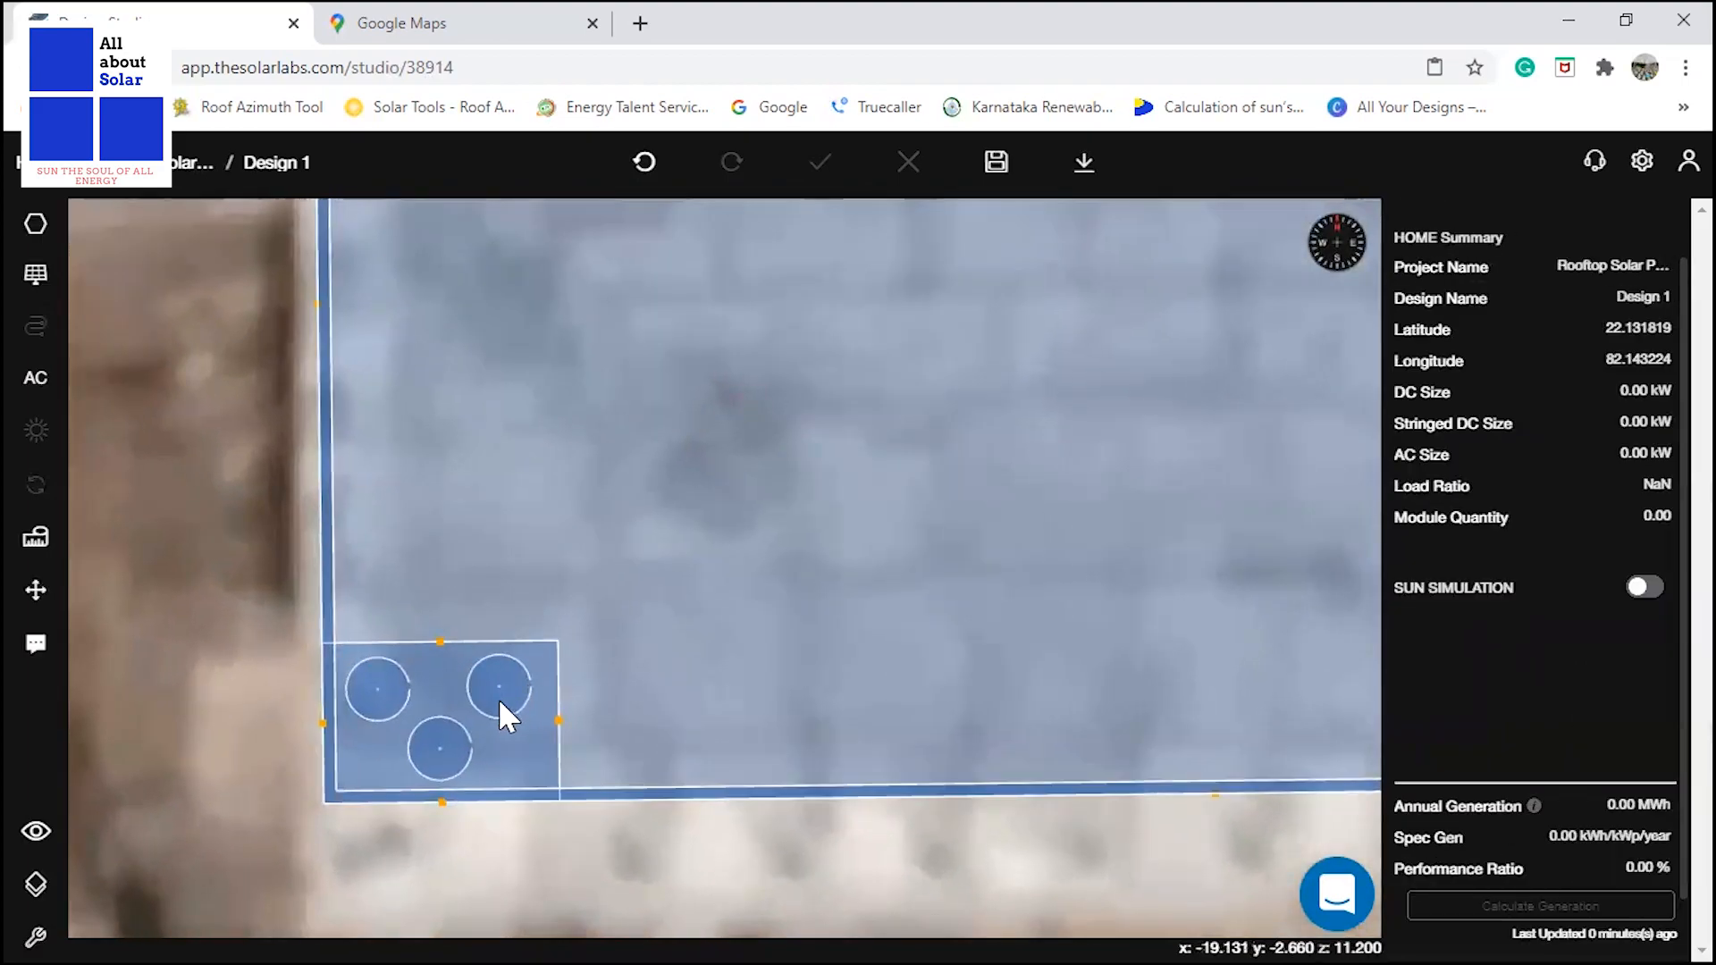
Set the north-east water tank's base height to 1.6 m and its parapet thickness to 0.001 m, applying the changes.
left_click(497, 699)
double_click(1658, 695)
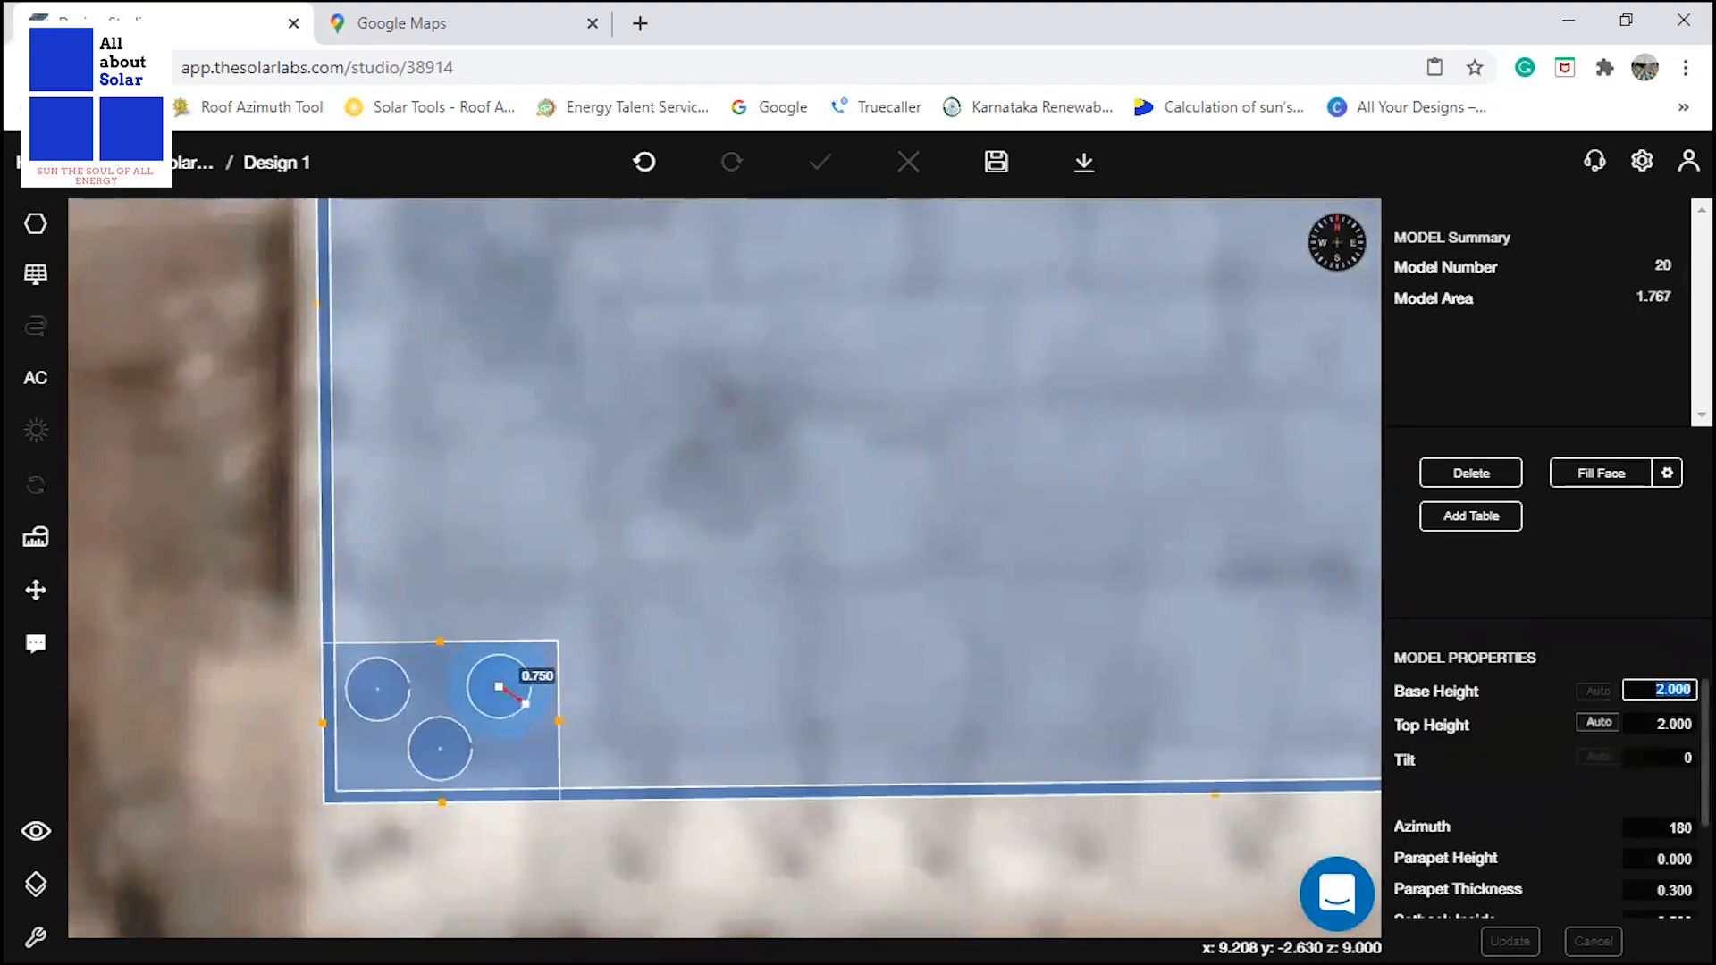
type("1.6")
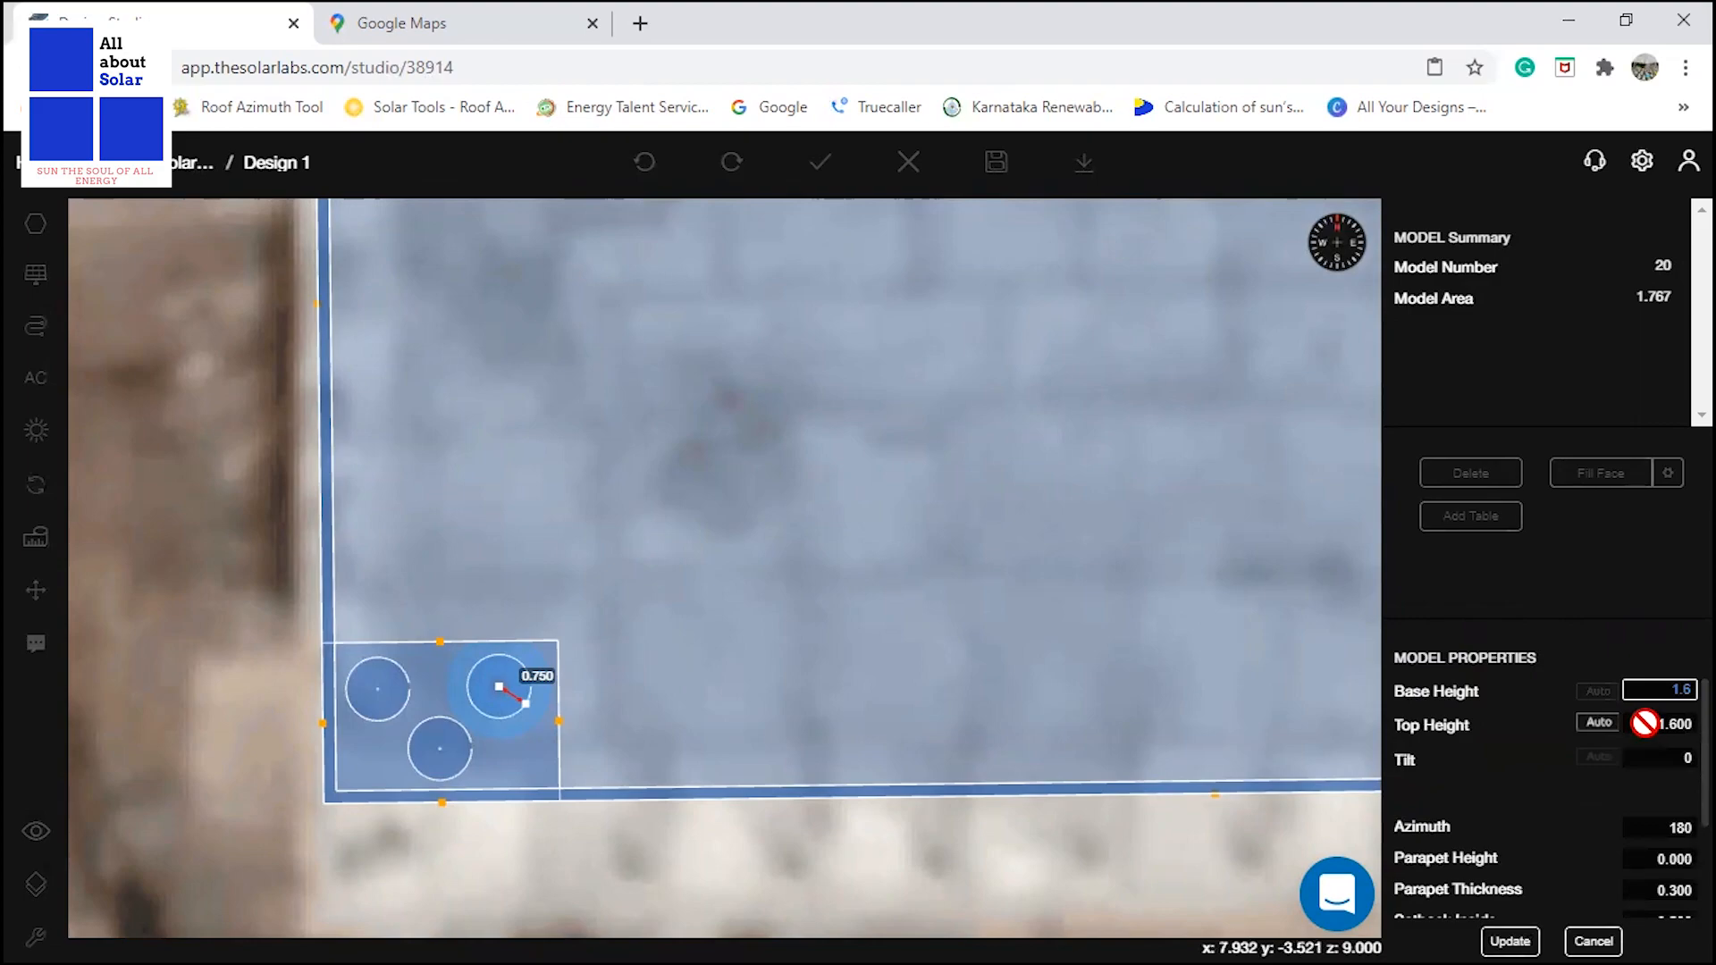
key("Return")
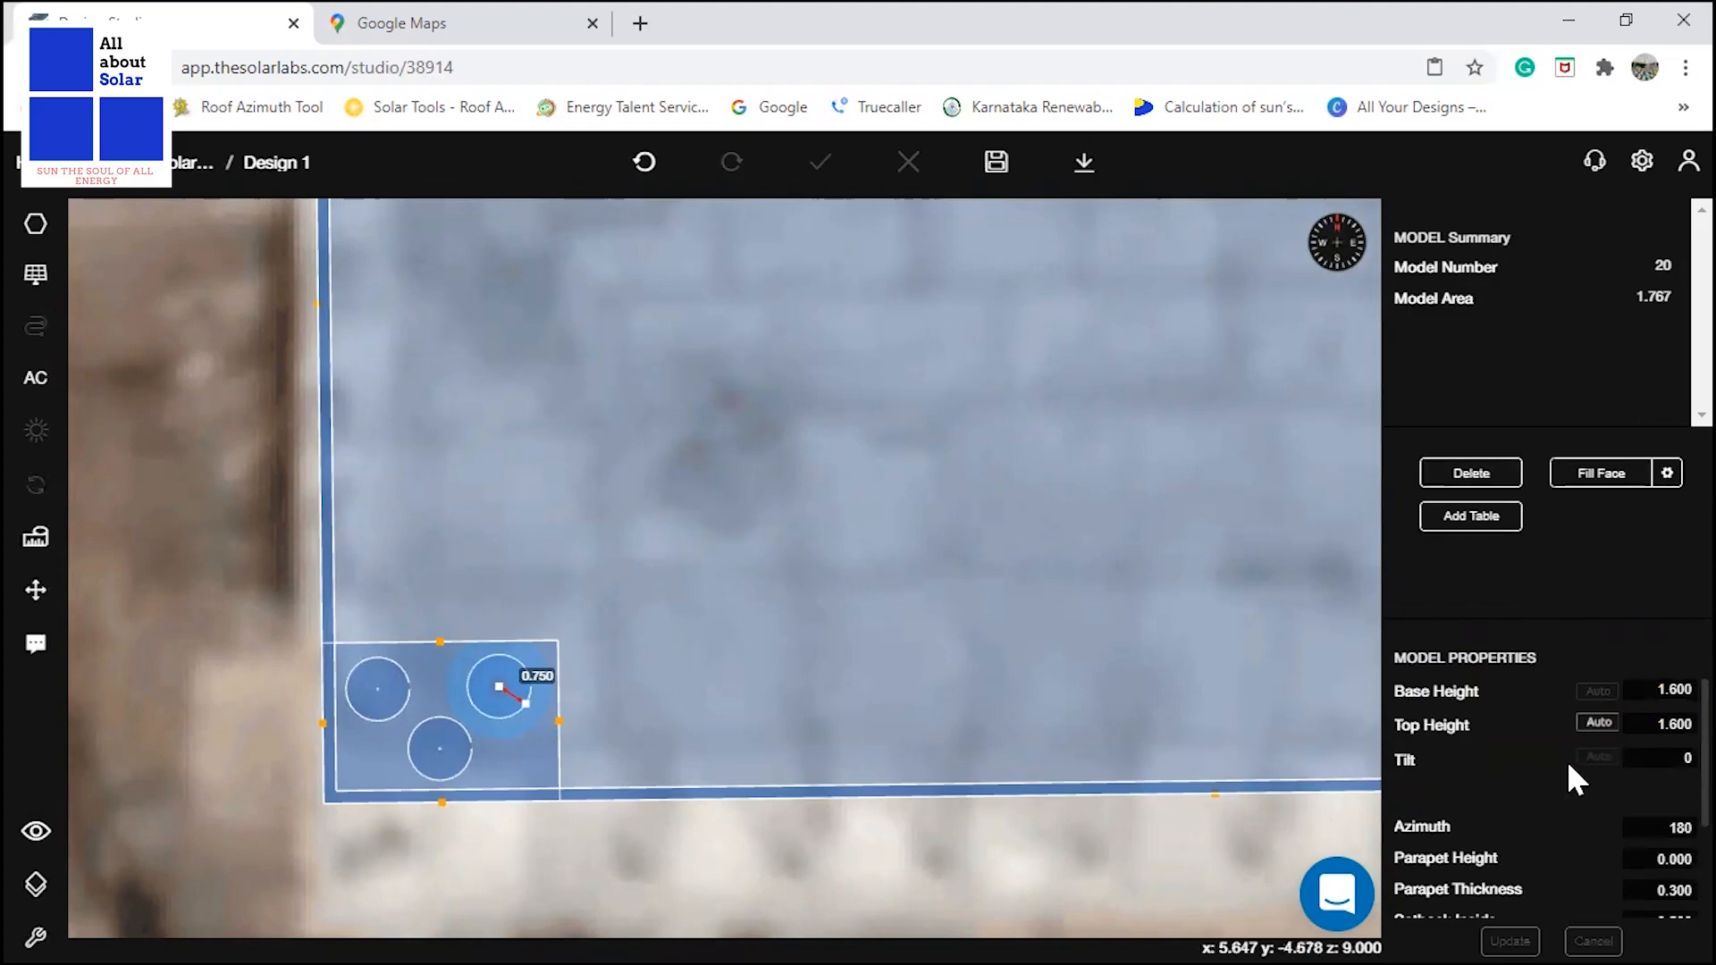
scroll(1582, 769, "down", 1)
double_click(1650, 771)
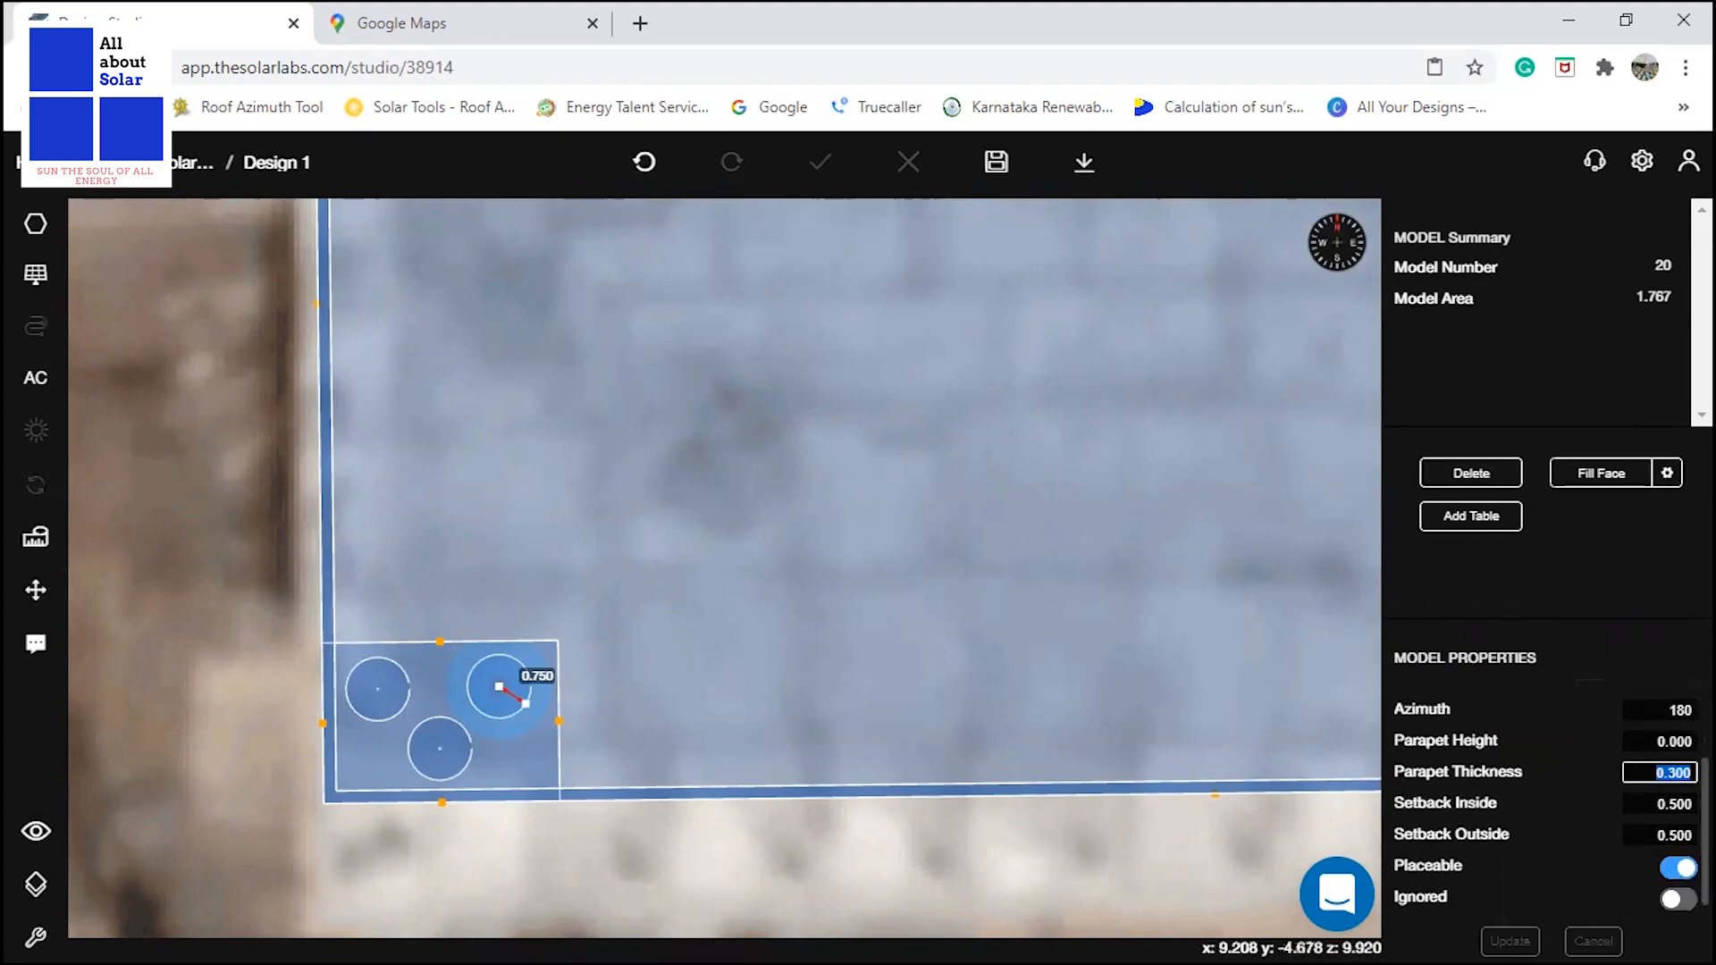
type("0.001")
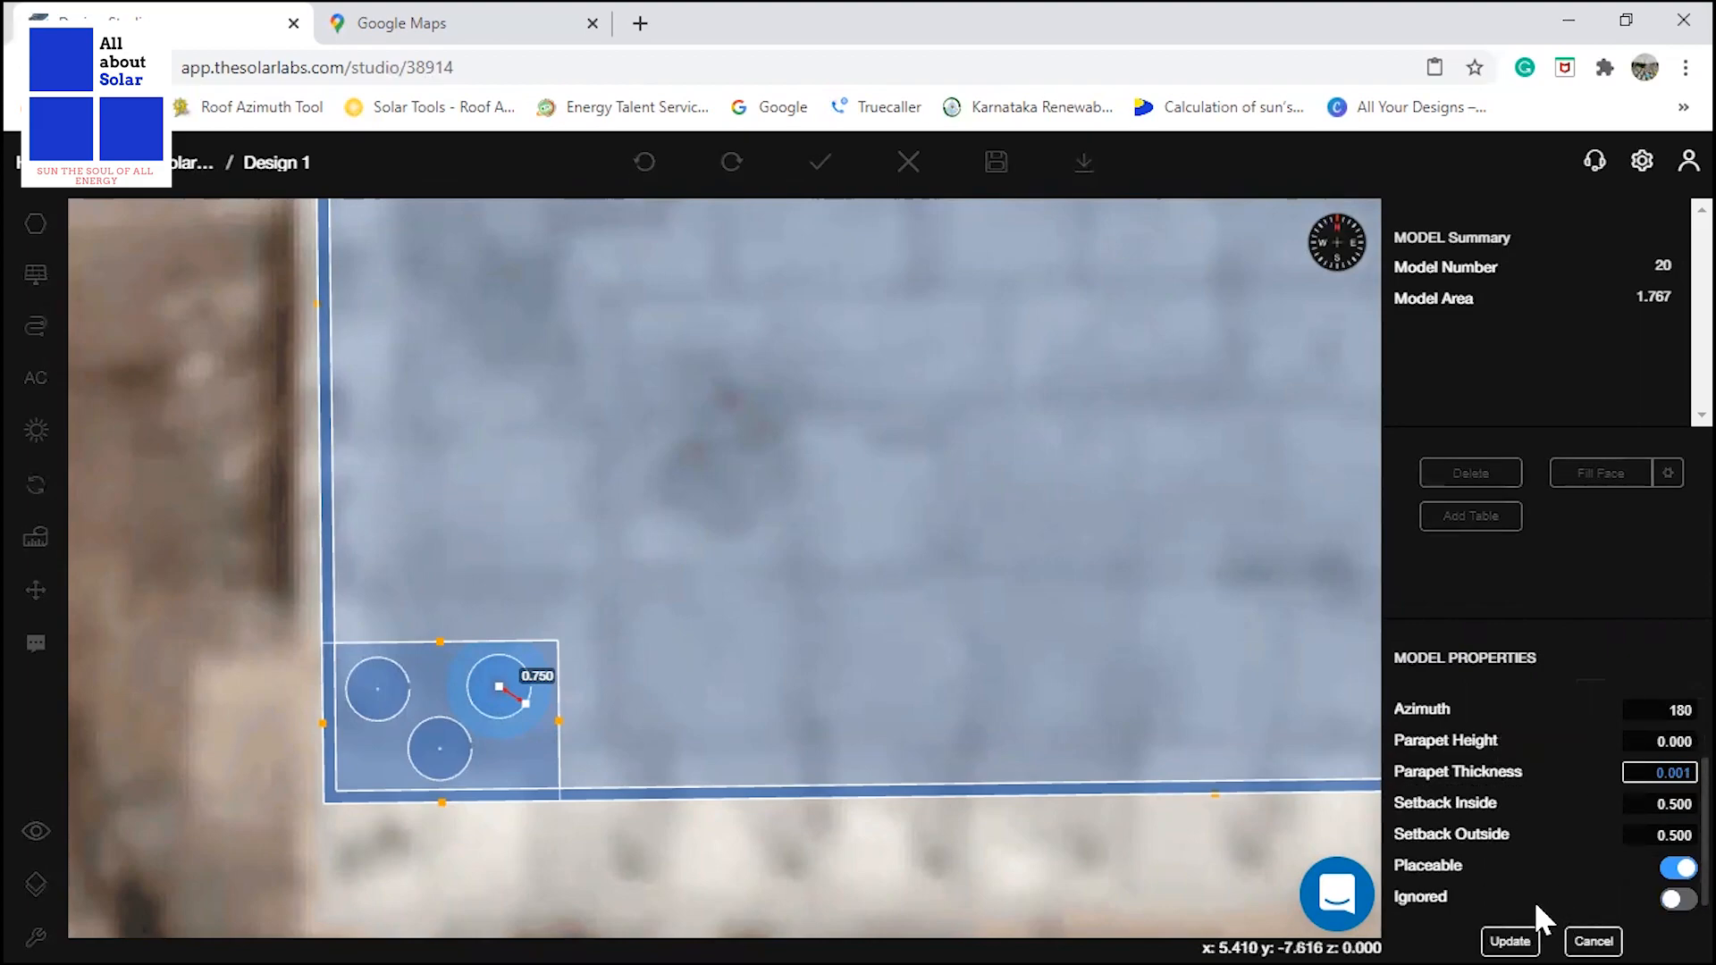
left_click(1515, 939)
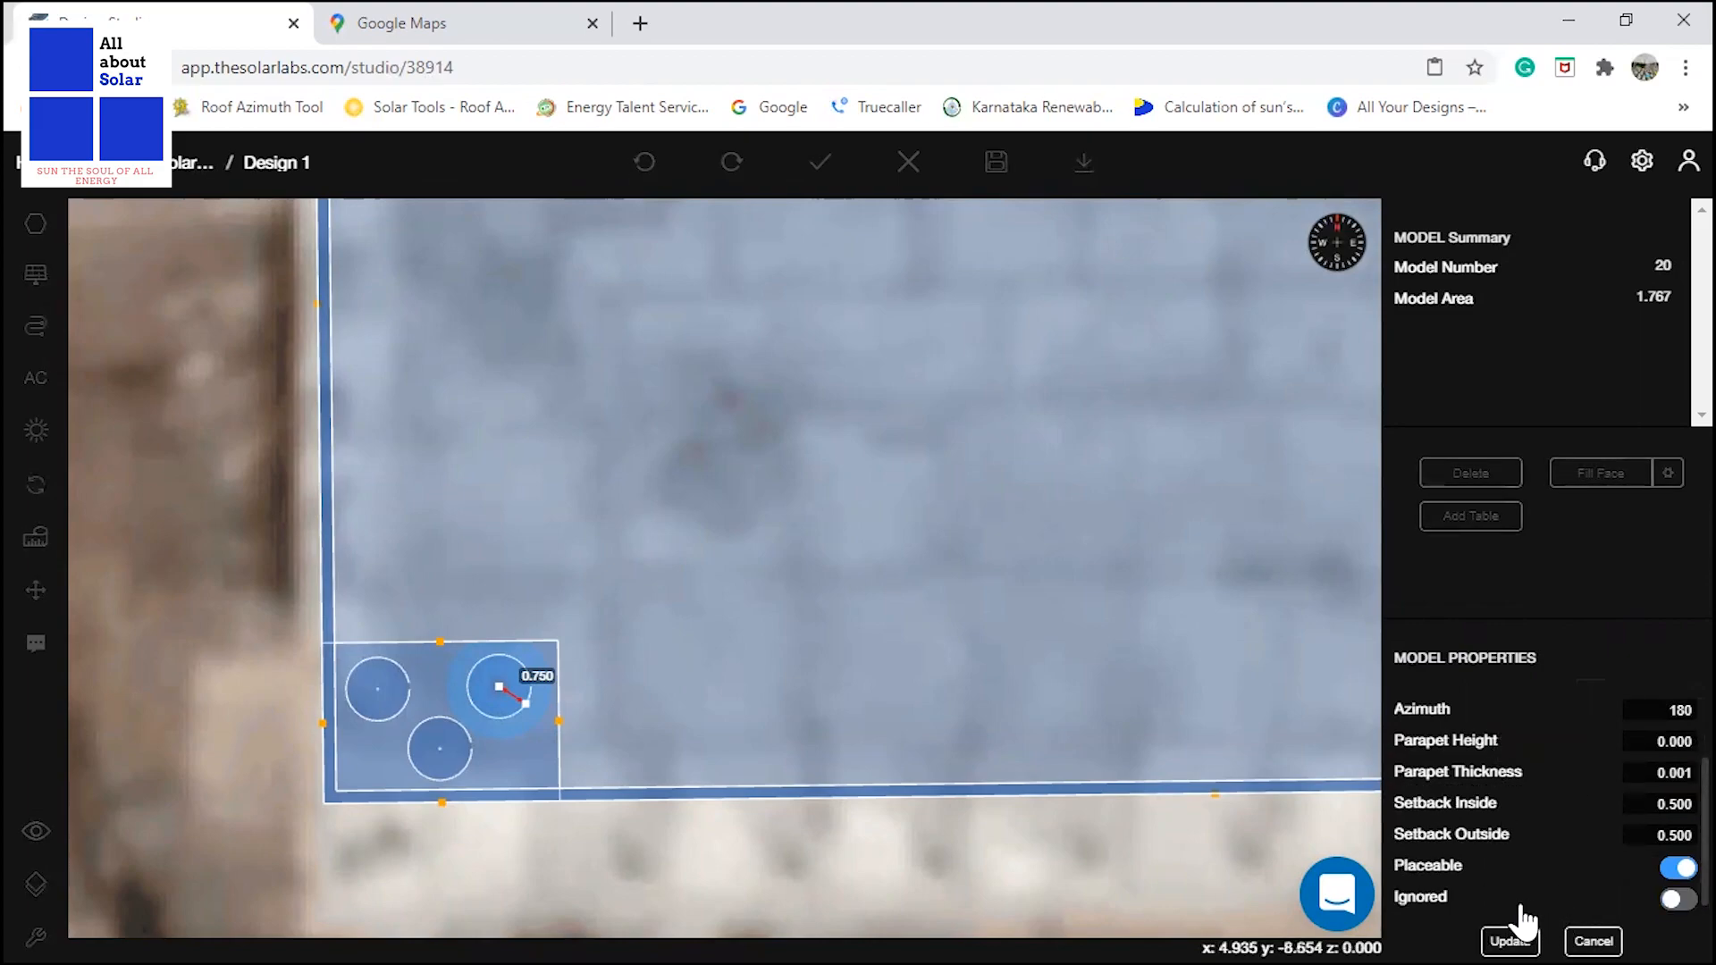
left_click(432, 732)
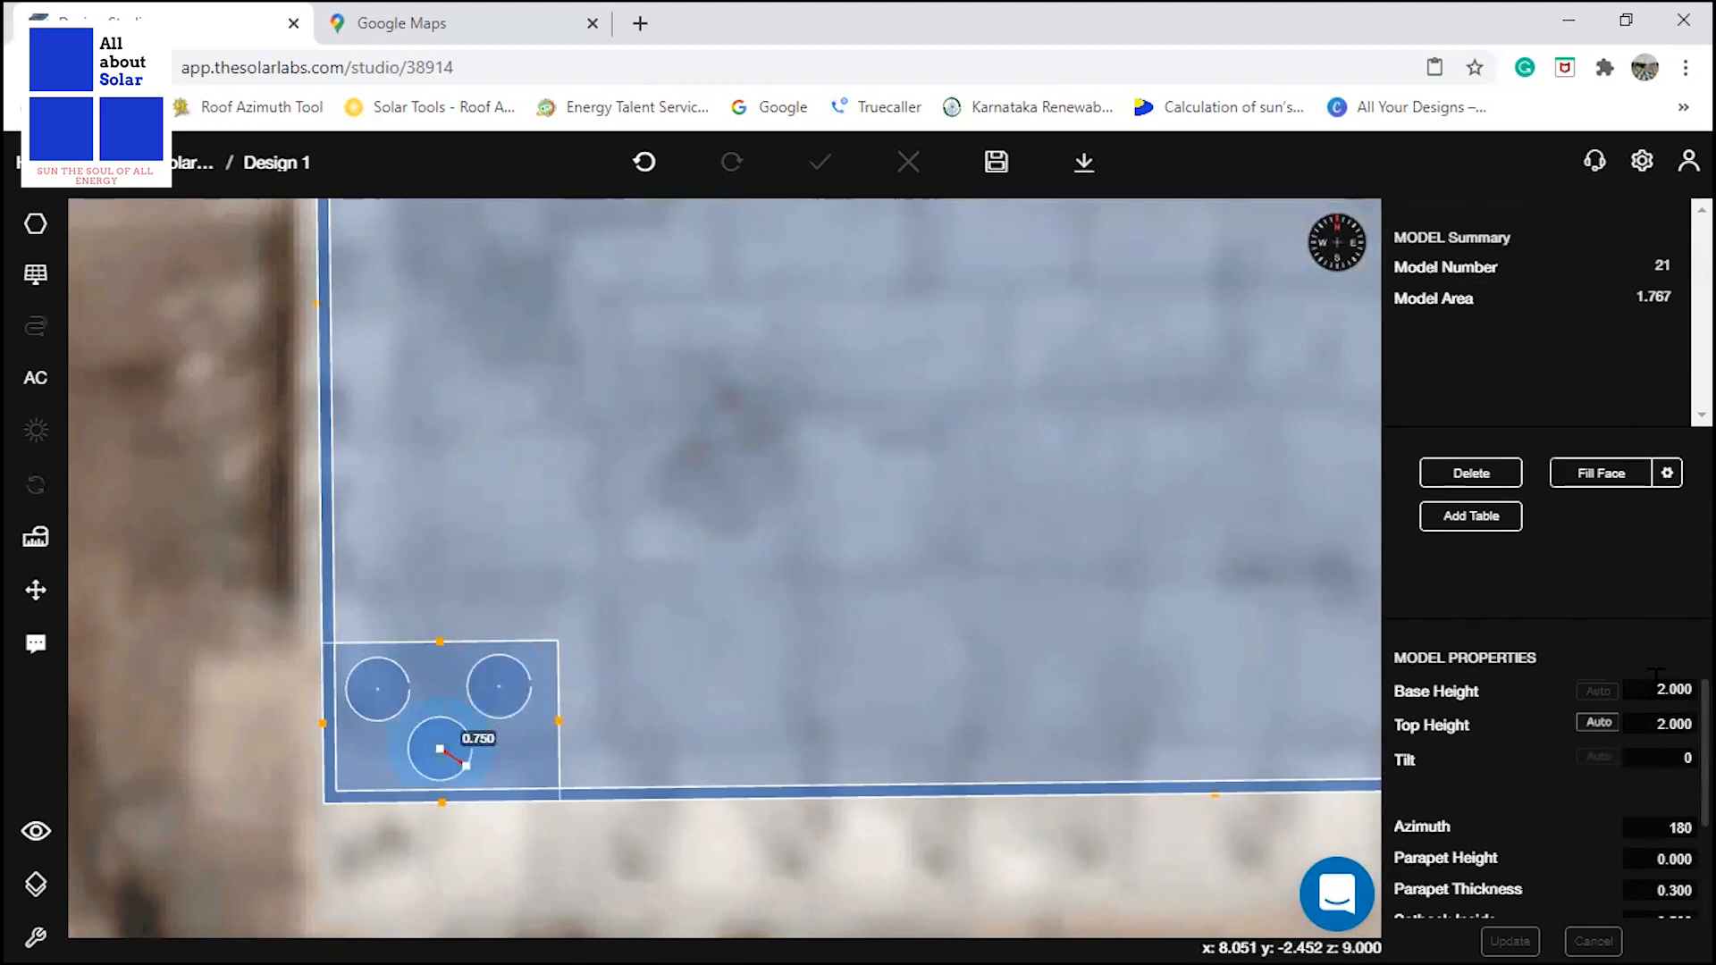
left_click(1663, 689)
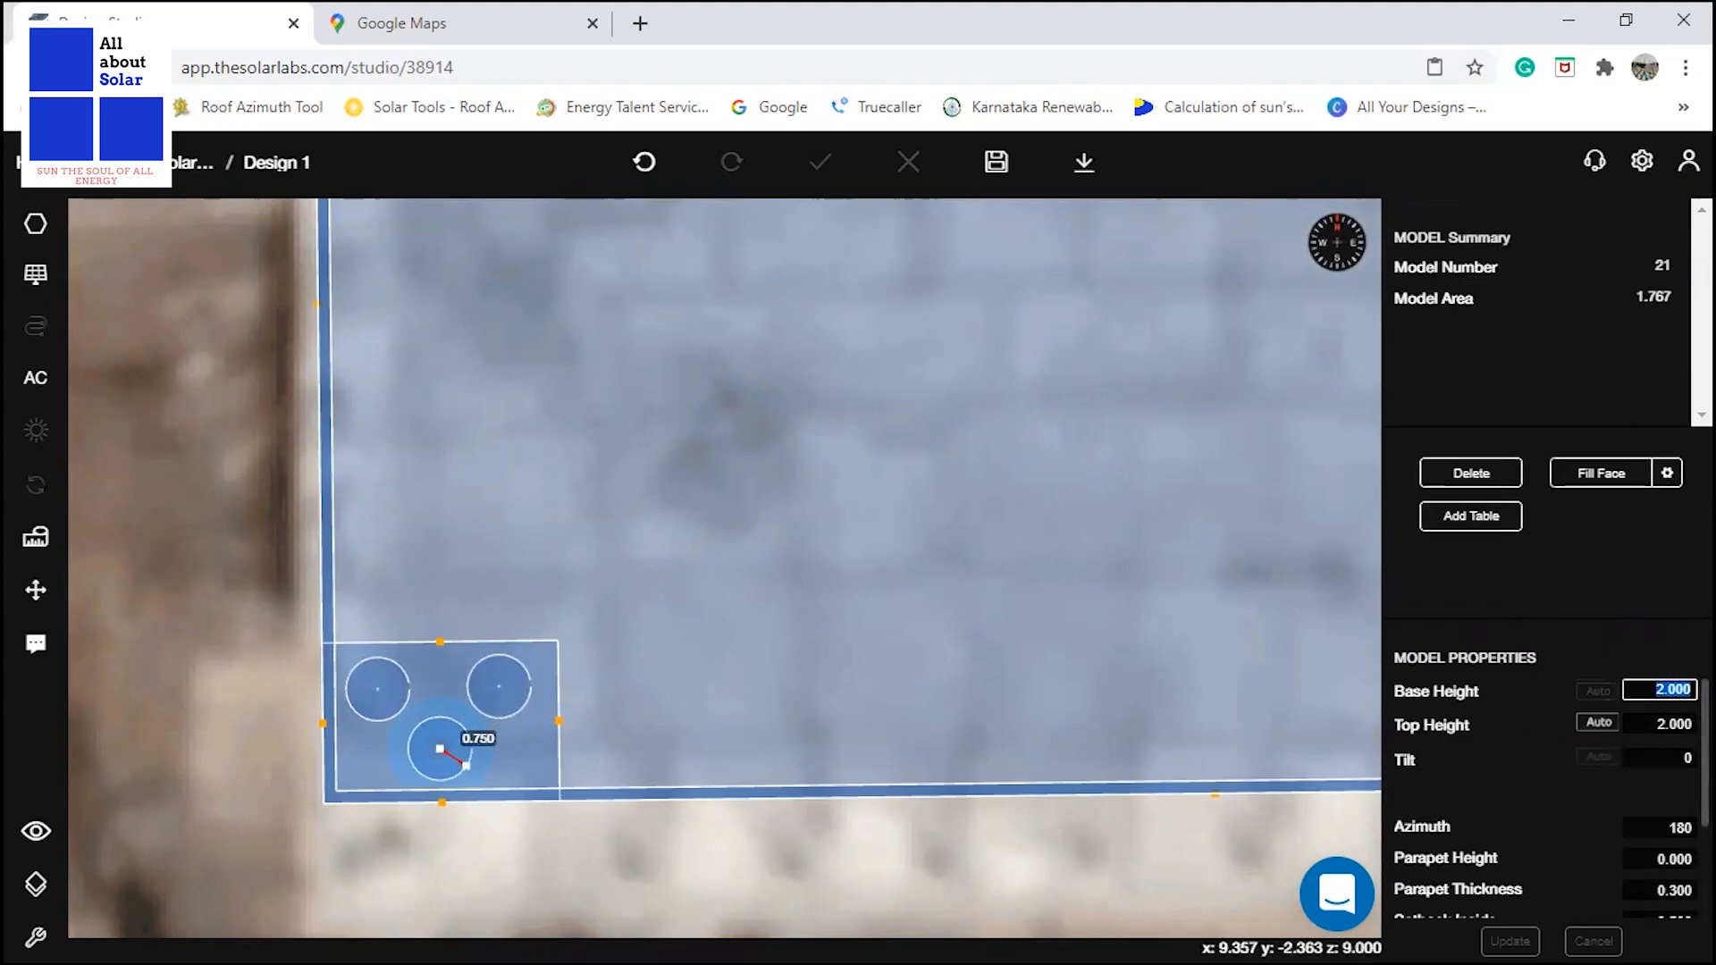
left_click(174, 602)
Switch to the 3D view and inspect the roof, parapet, mumty and water tanks from the side and from above.
scroll(404, 610, "down", 1)
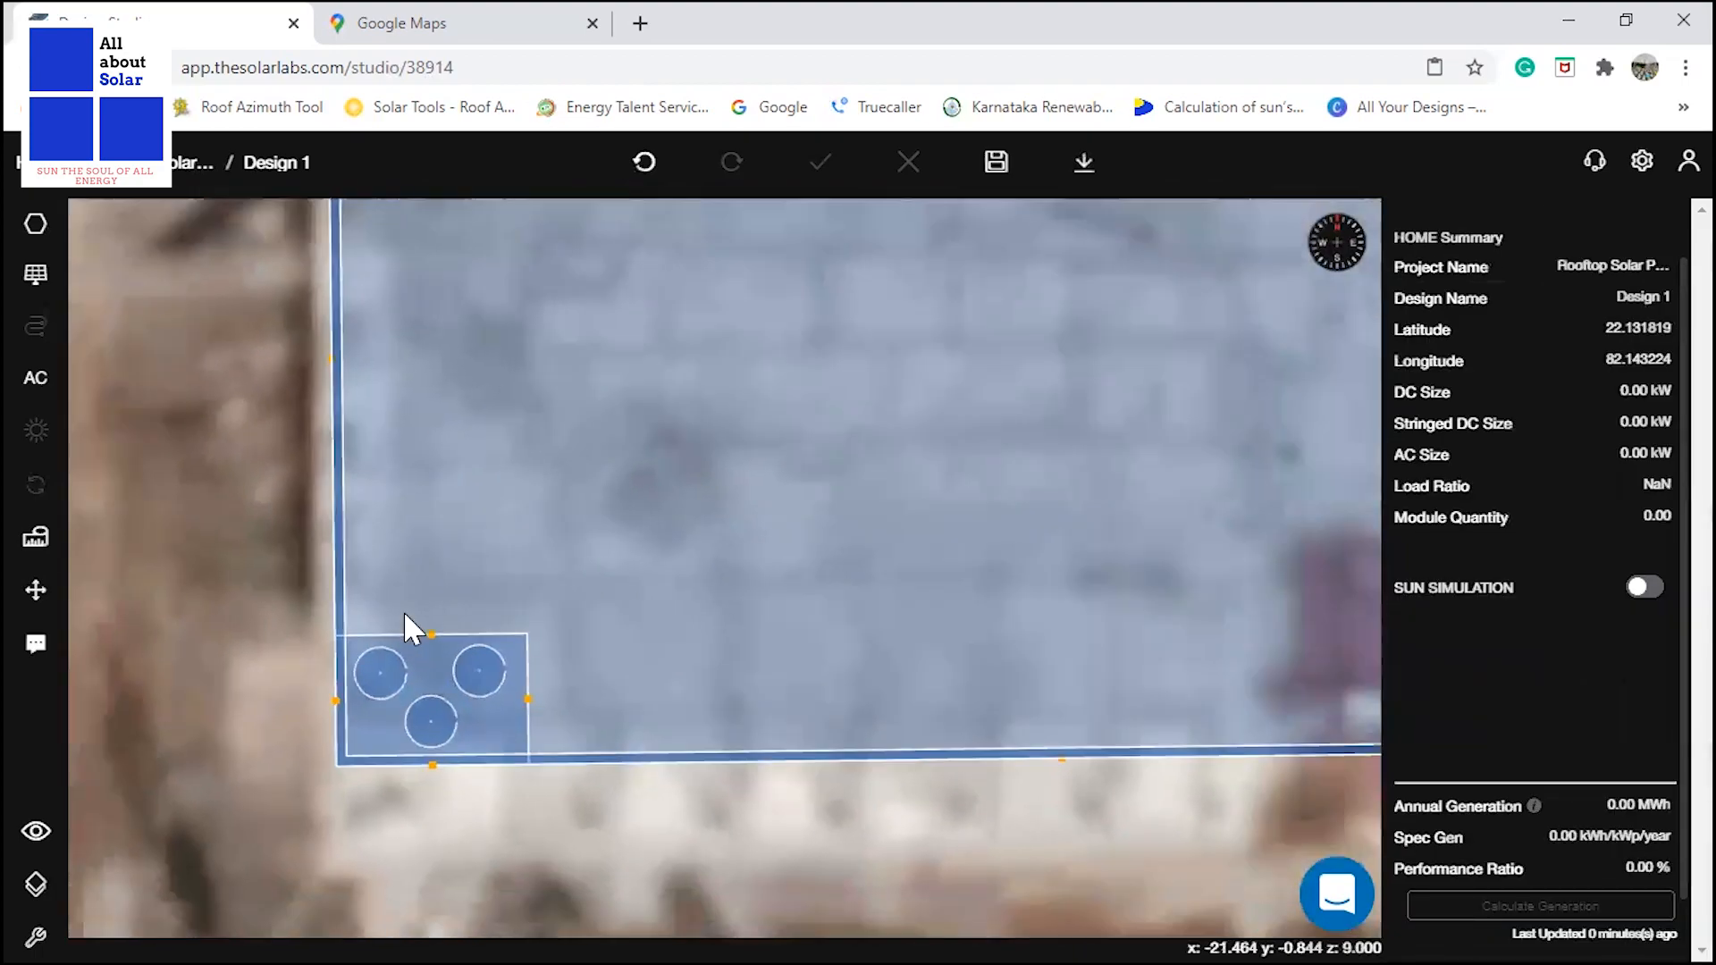
scroll(404, 609, "down", 3)
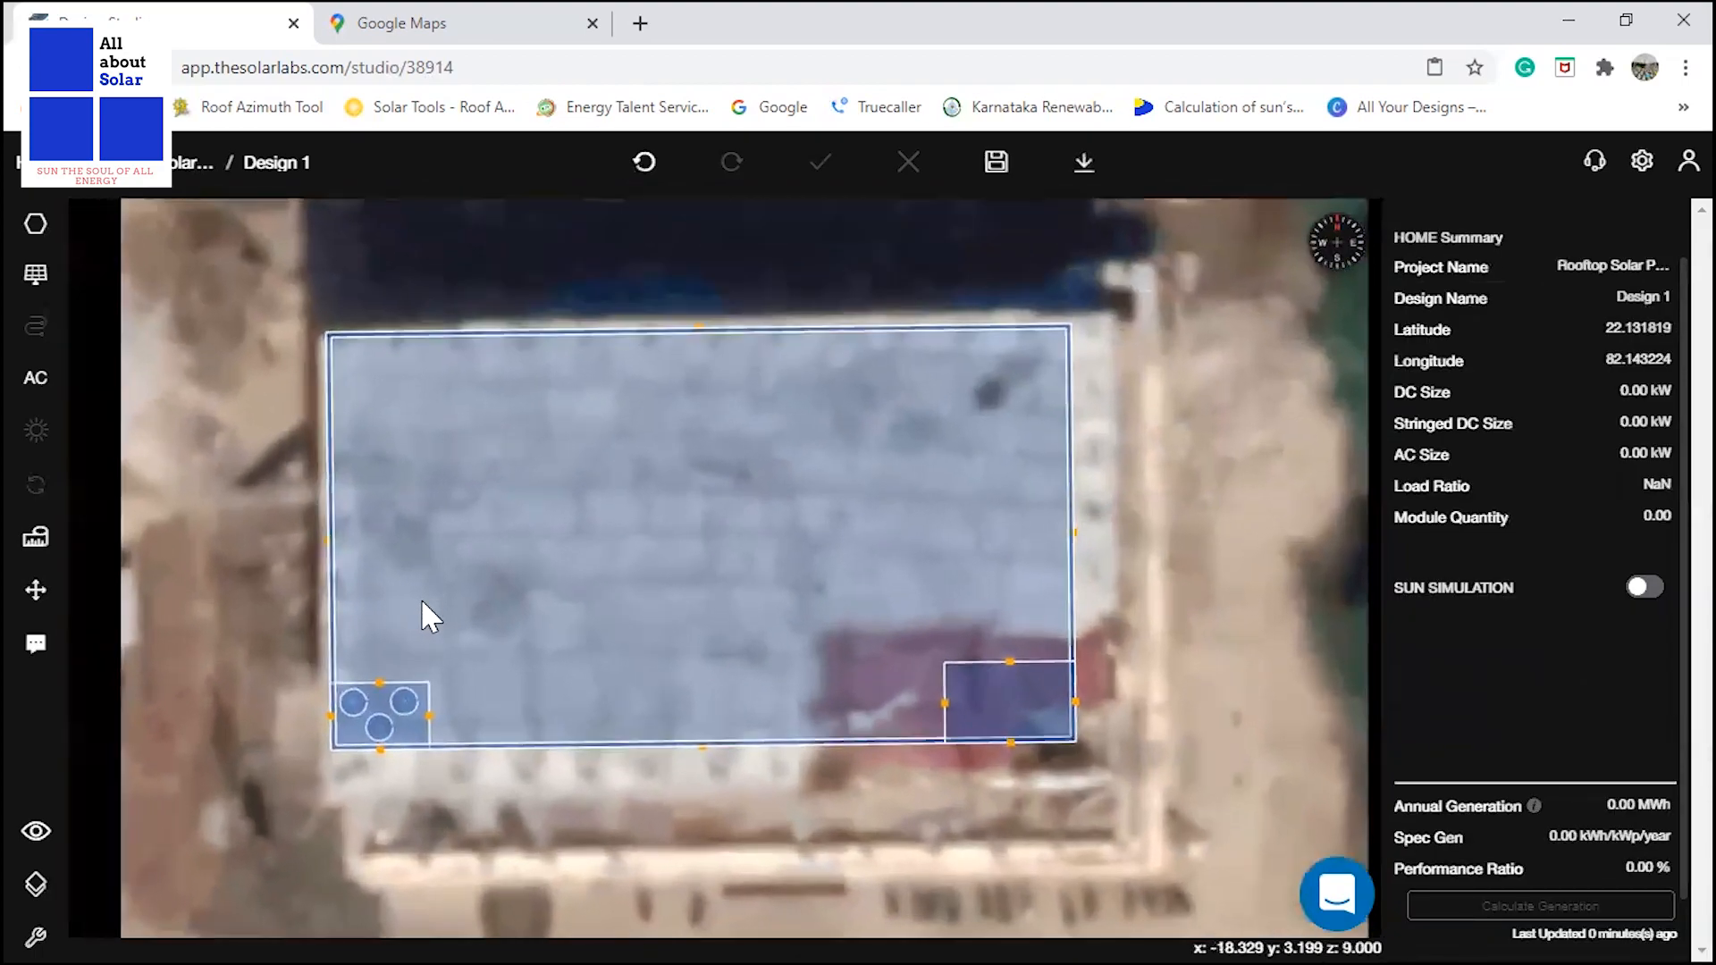
scroll(418, 598, "up", 1)
scroll(595, 627, "up", 1)
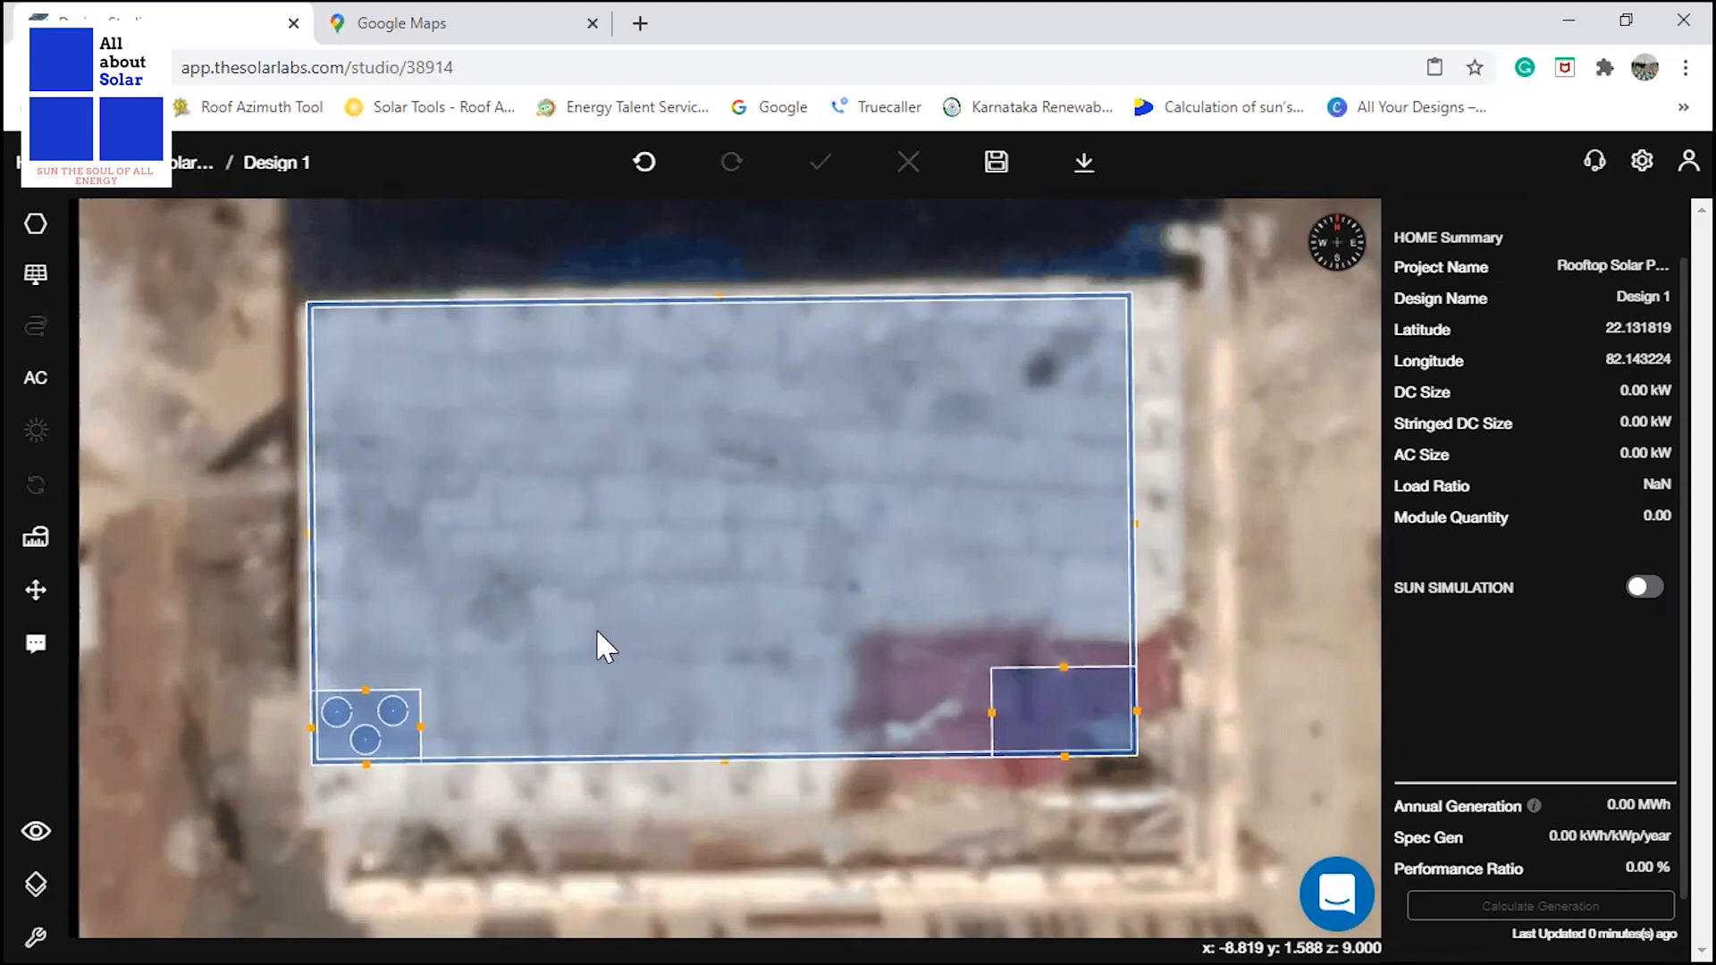
key("space")
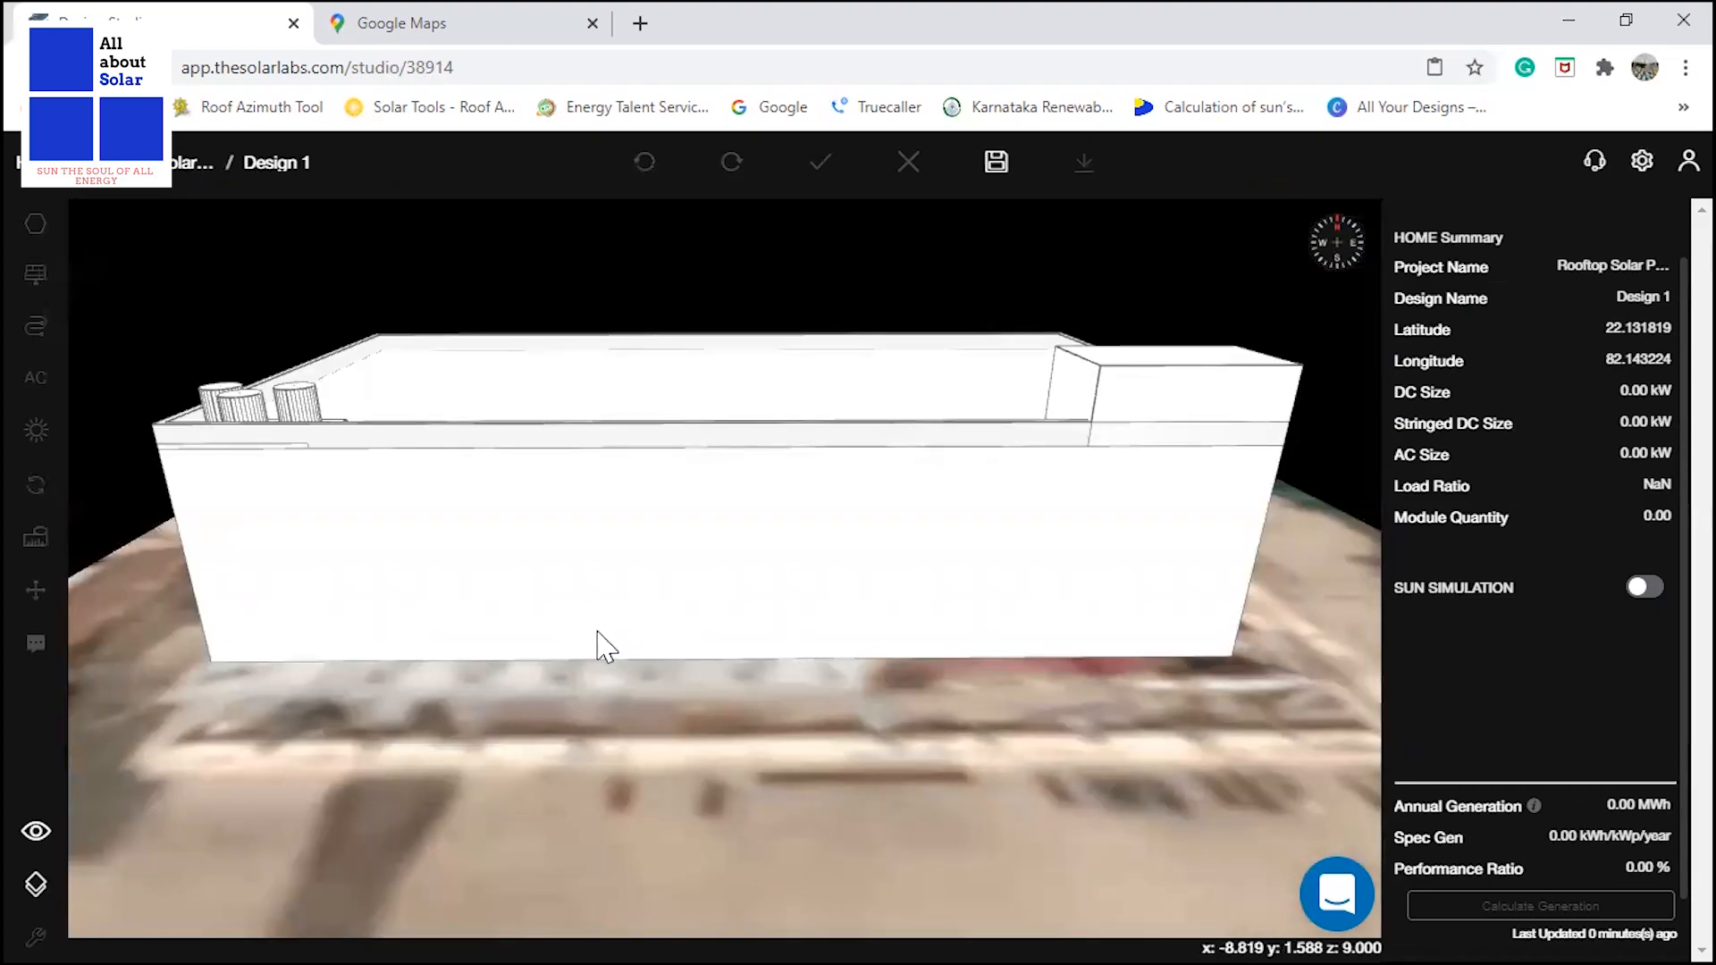
scroll(776, 590, "down", 3)
scroll(942, 538, "down", 4)
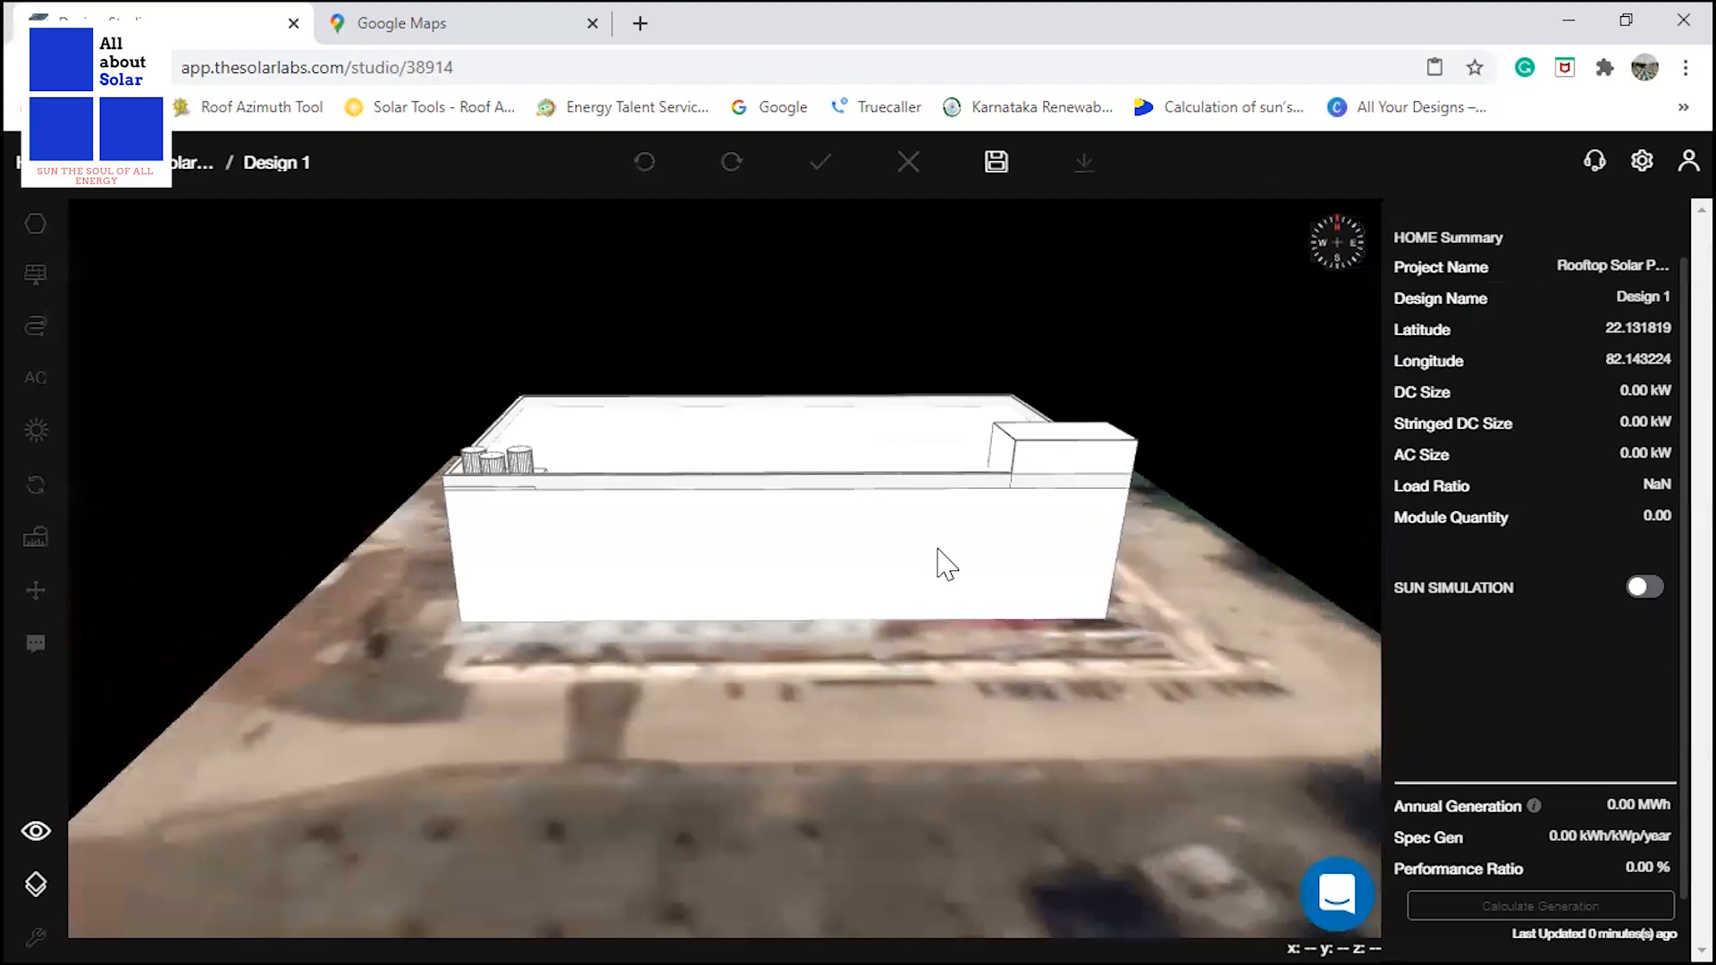
left_click_drag(869, 582, 690, 516)
scroll(656, 490, "up", 4)
left_click_drag(620, 467, 597, 476)
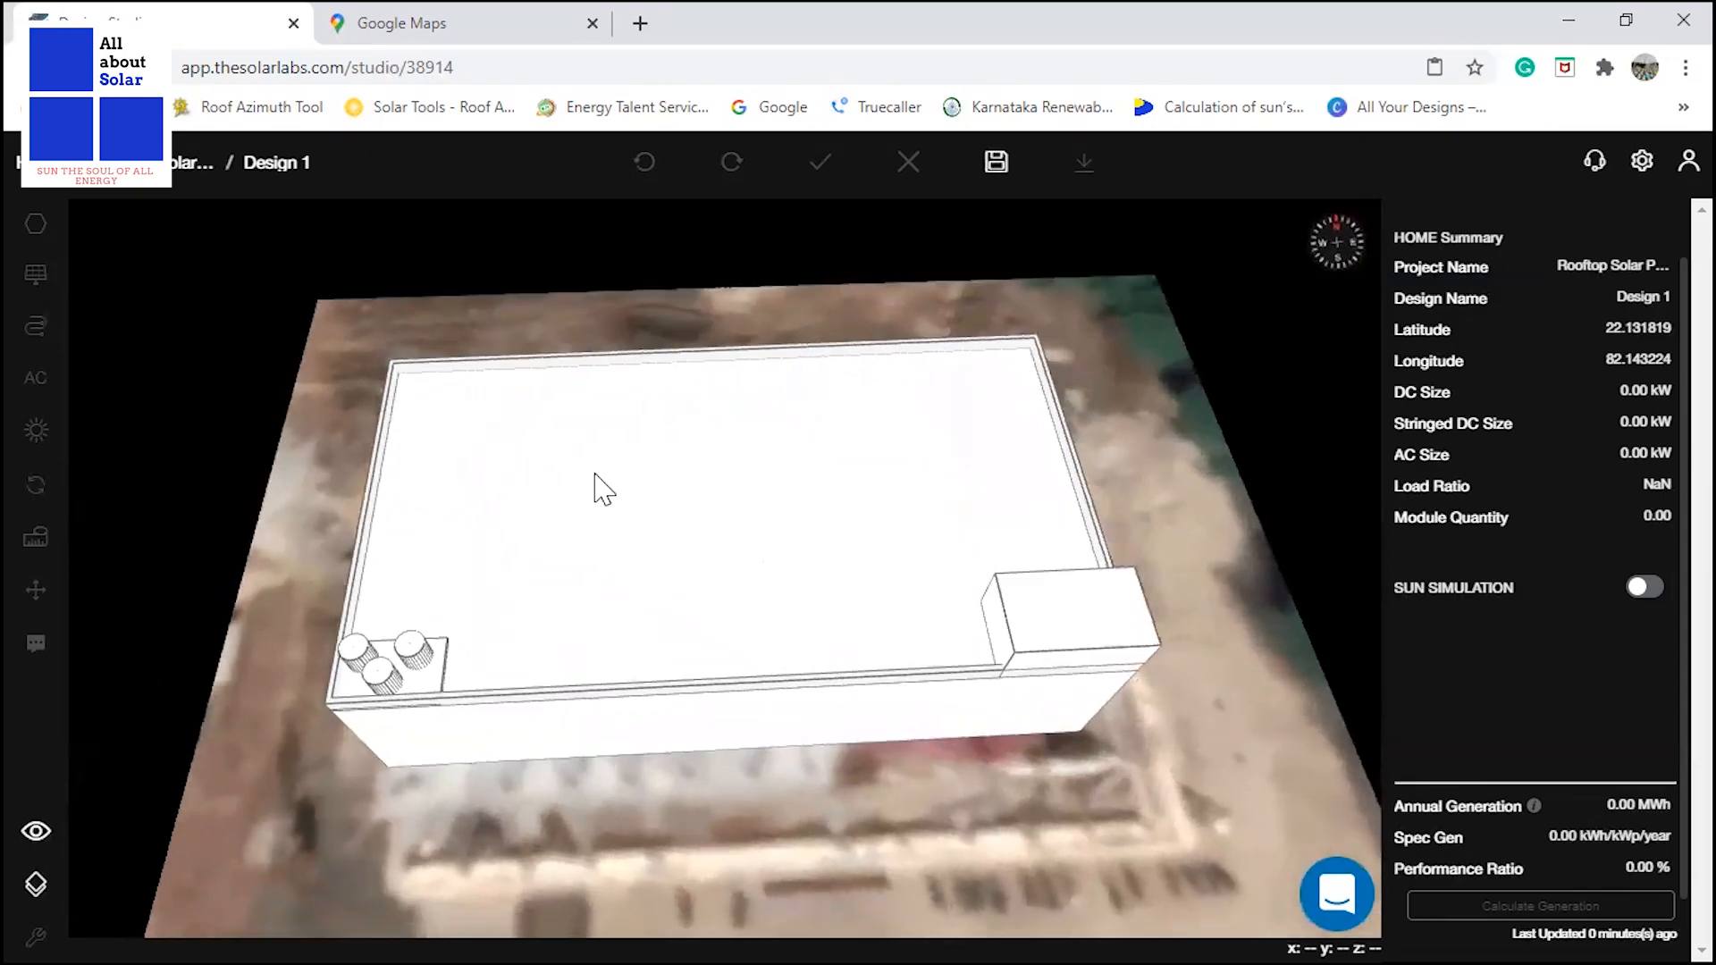